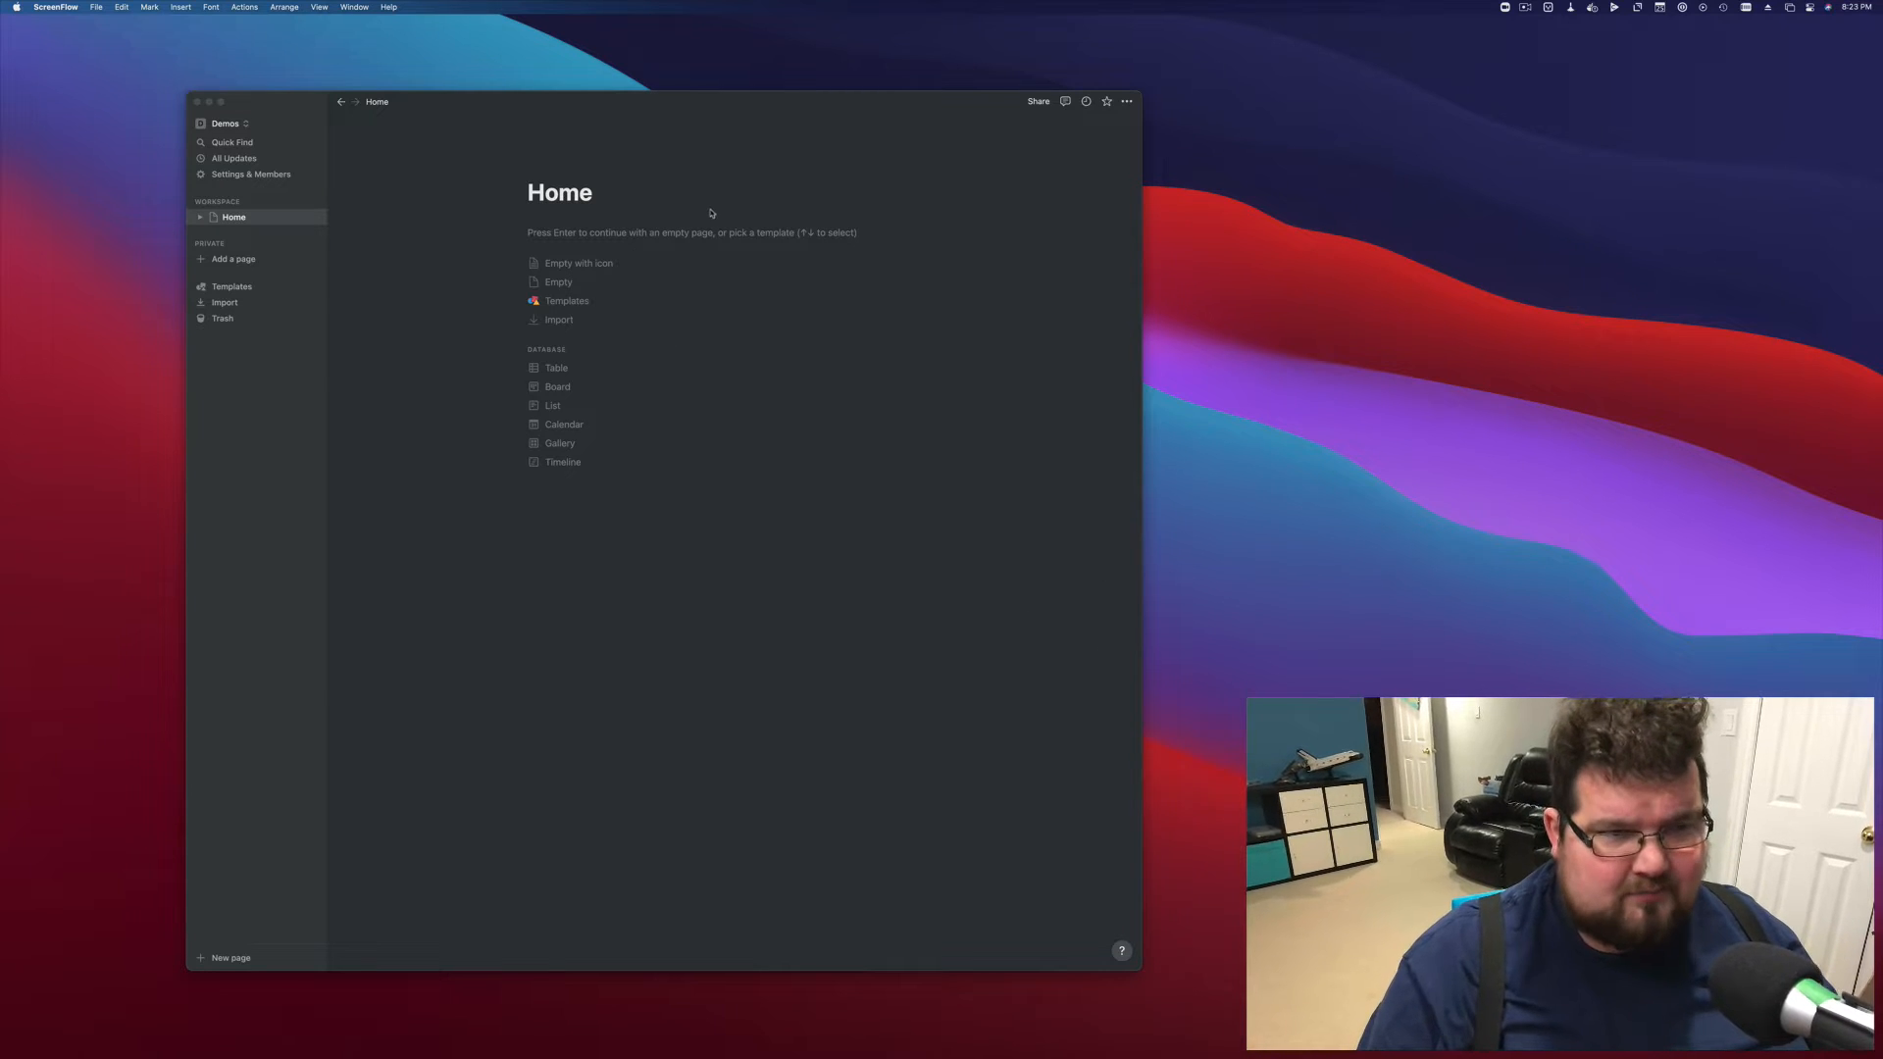
Start the Home page as an empty page and write "Lorem ipsum and other" as its first line
{"action": "left_click", "coordinate": [618, 222]}
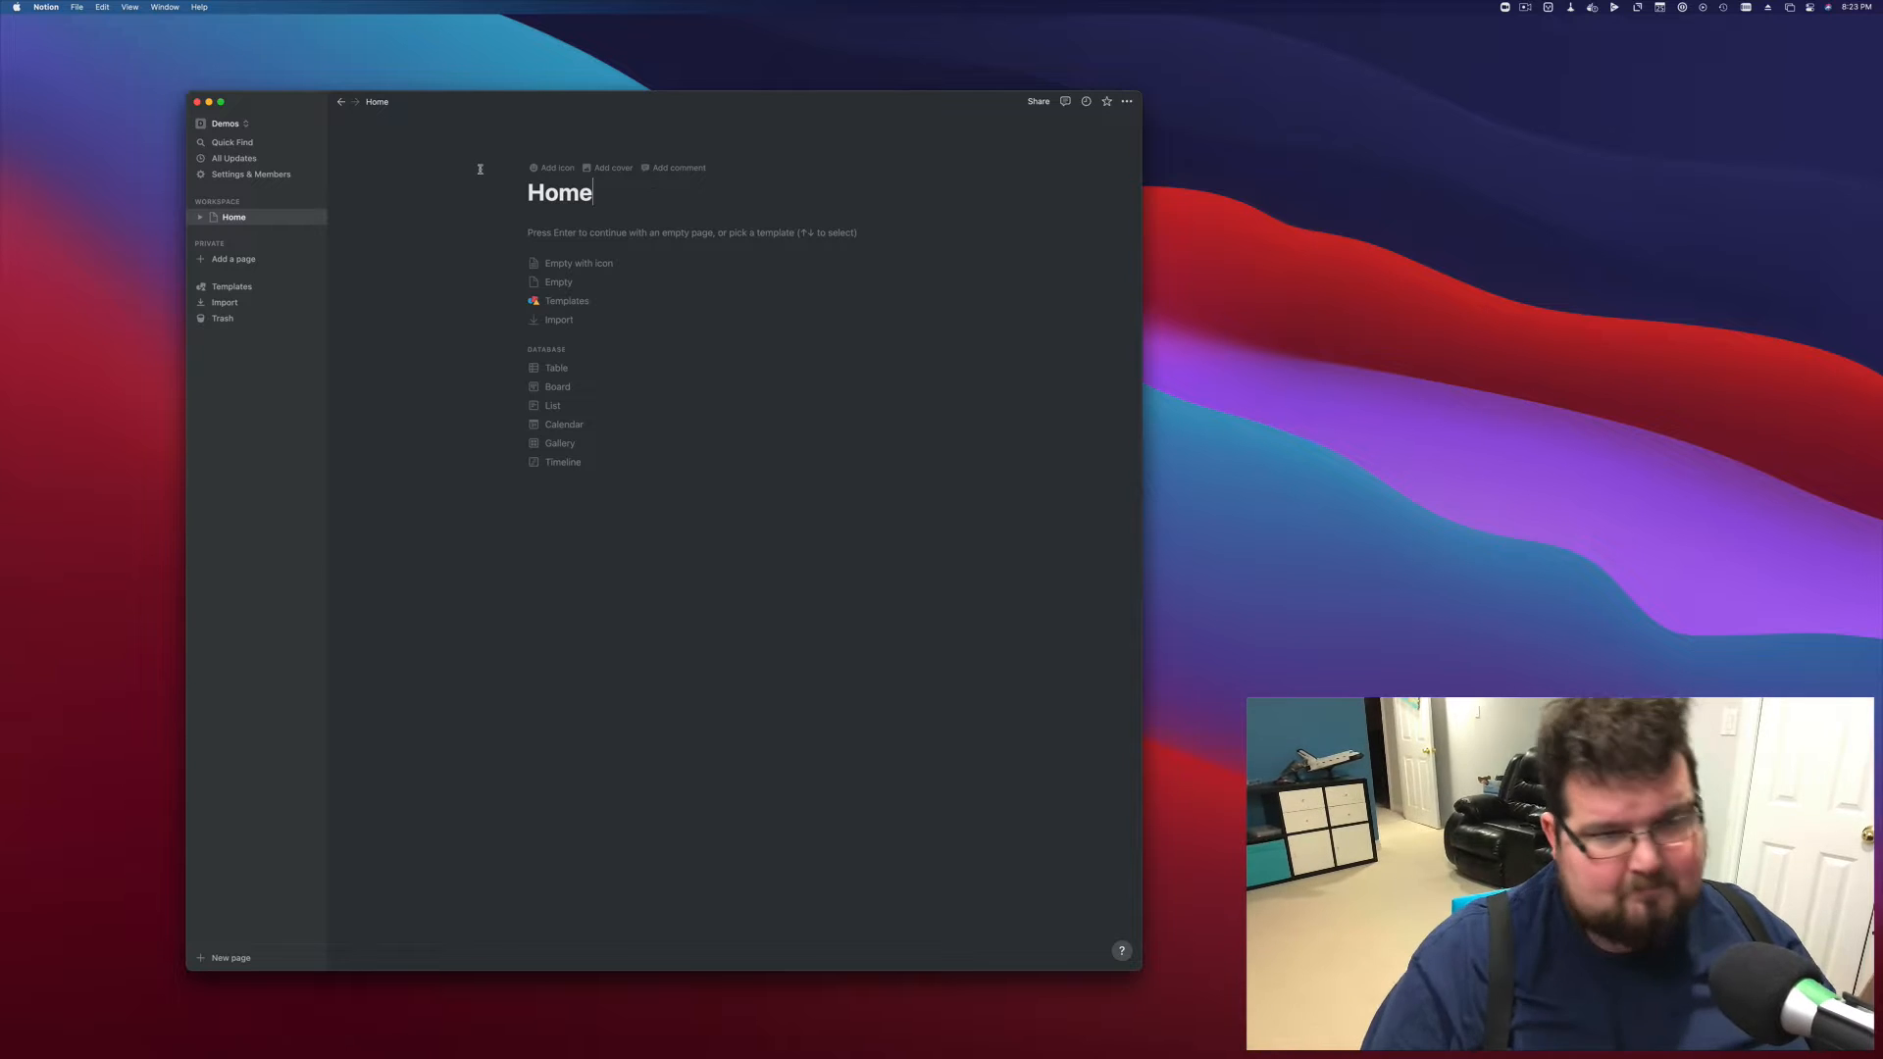
{"action": "key", "text": "Return"}
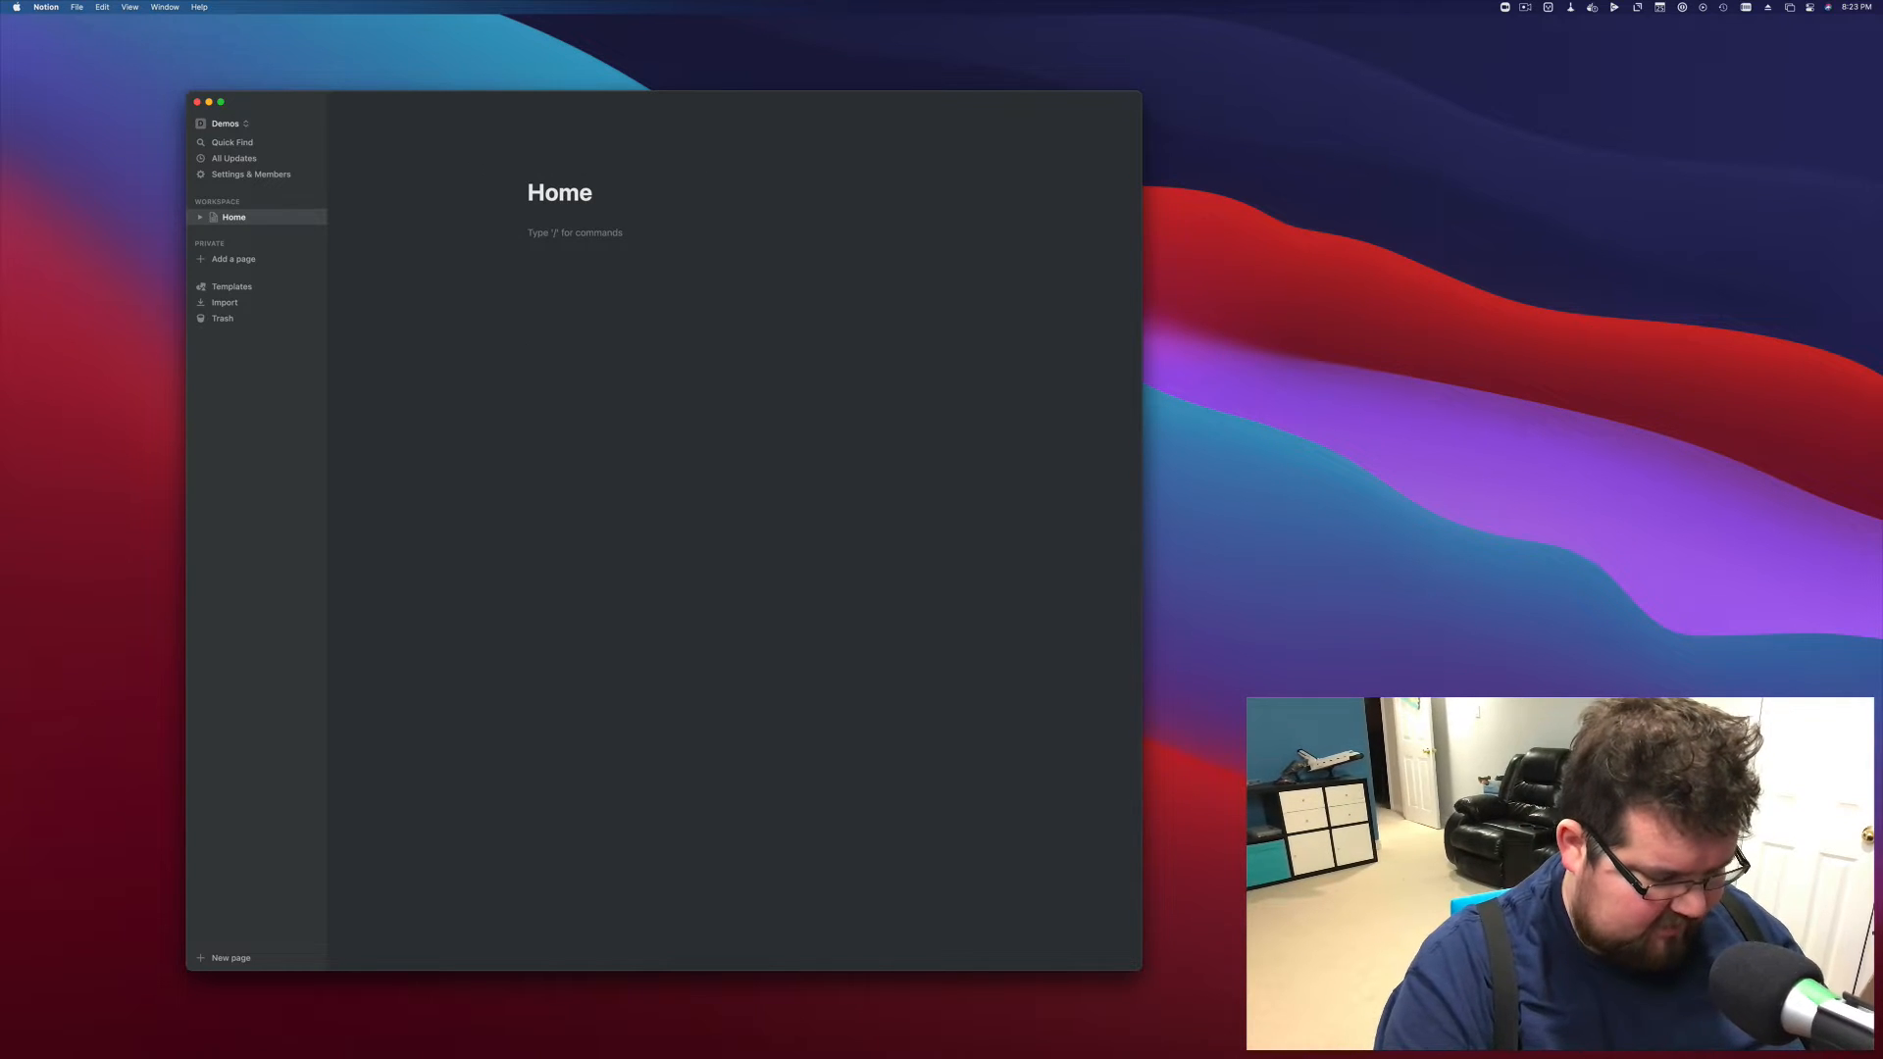
{"action": "type", "text": "Lorem ip"}
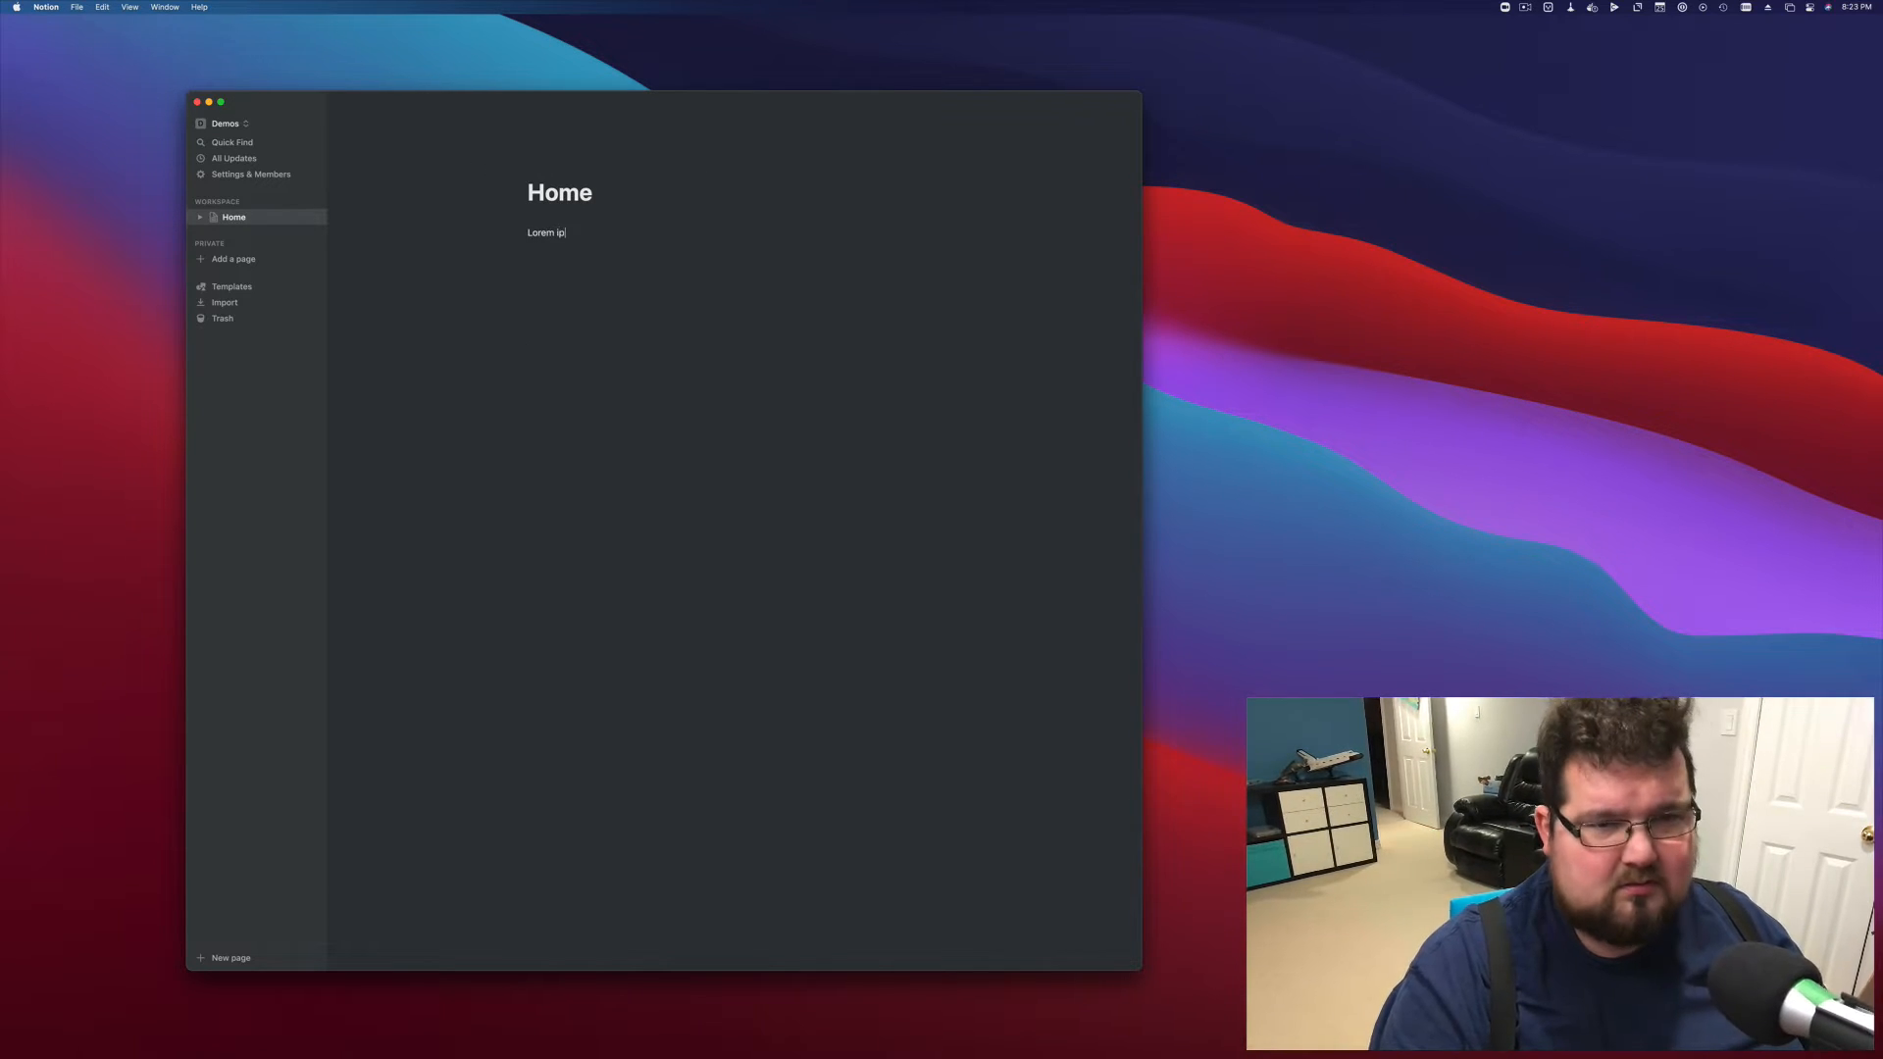
{"action": "type", "text": "sim"}
{"action": "key", "text": "BackSpace"}
{"action": "key", "text": "BackSpace"}
{"action": "key", "text": "BackSpace"}
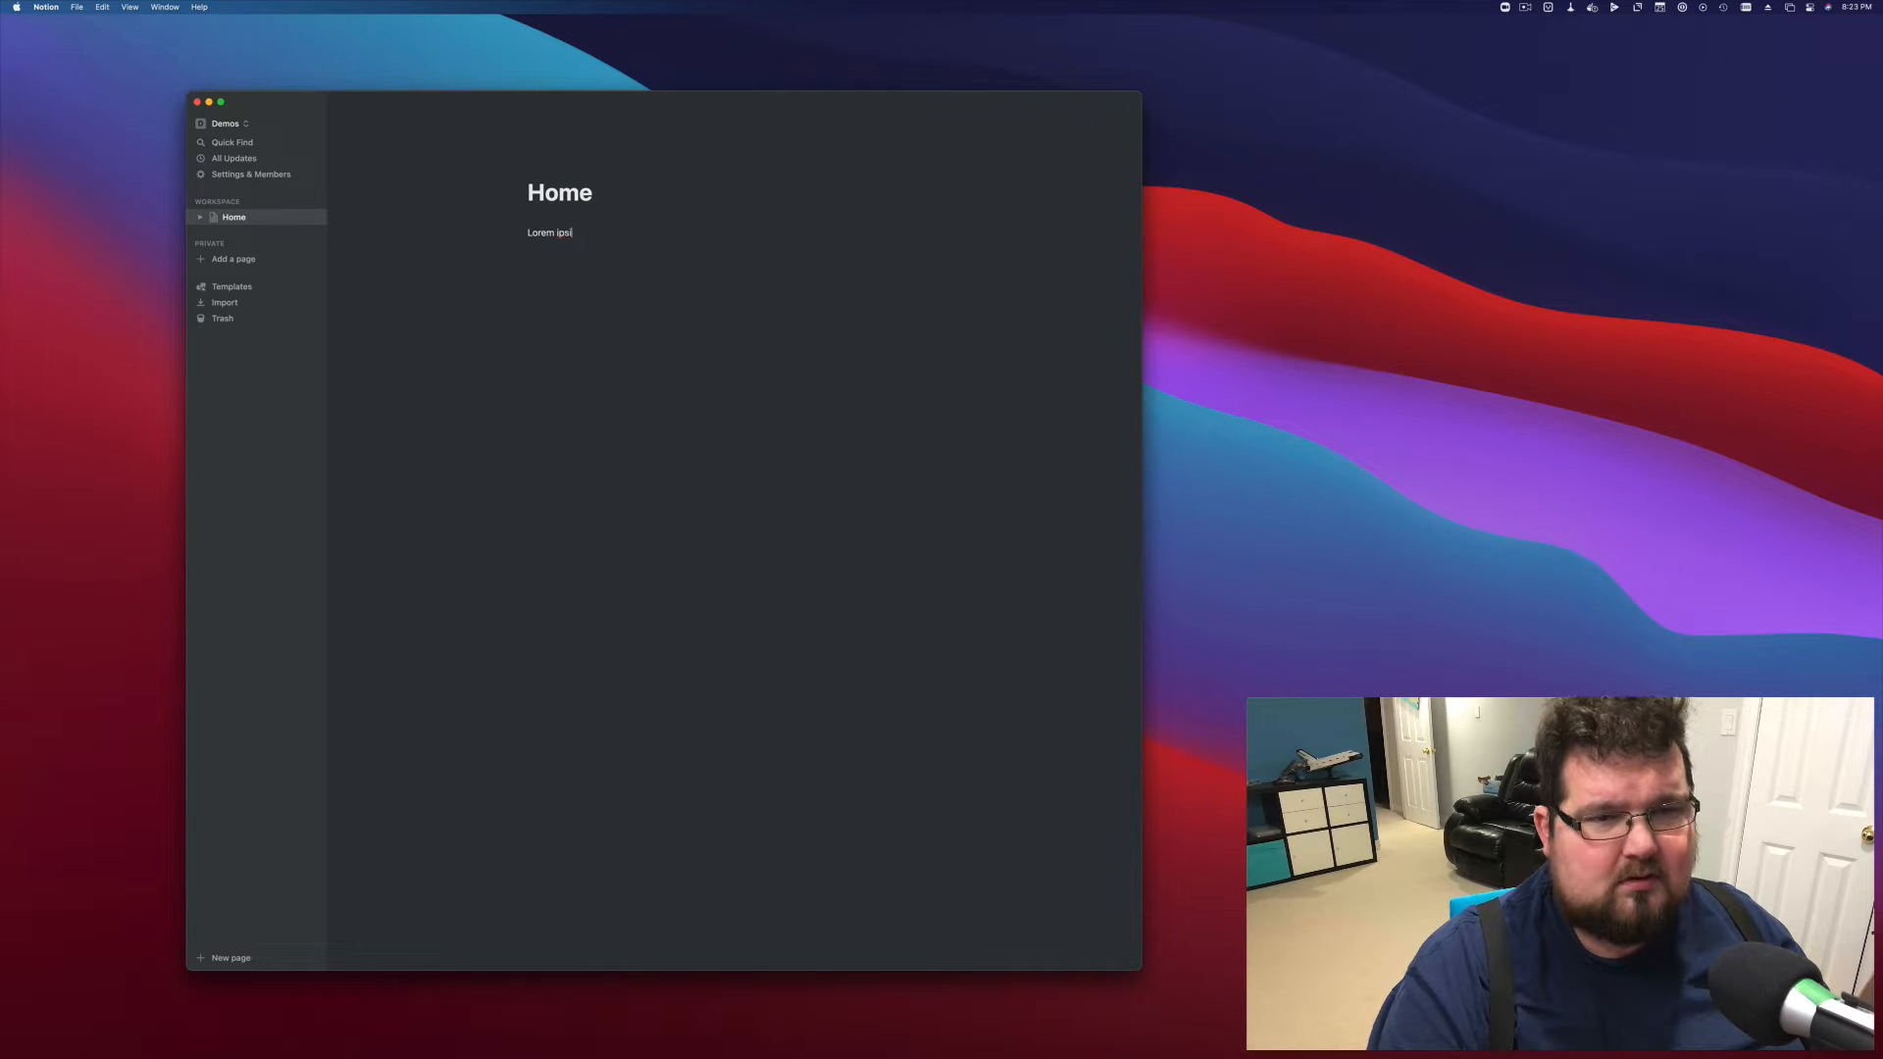
{"action": "type", "text": "um and a"}
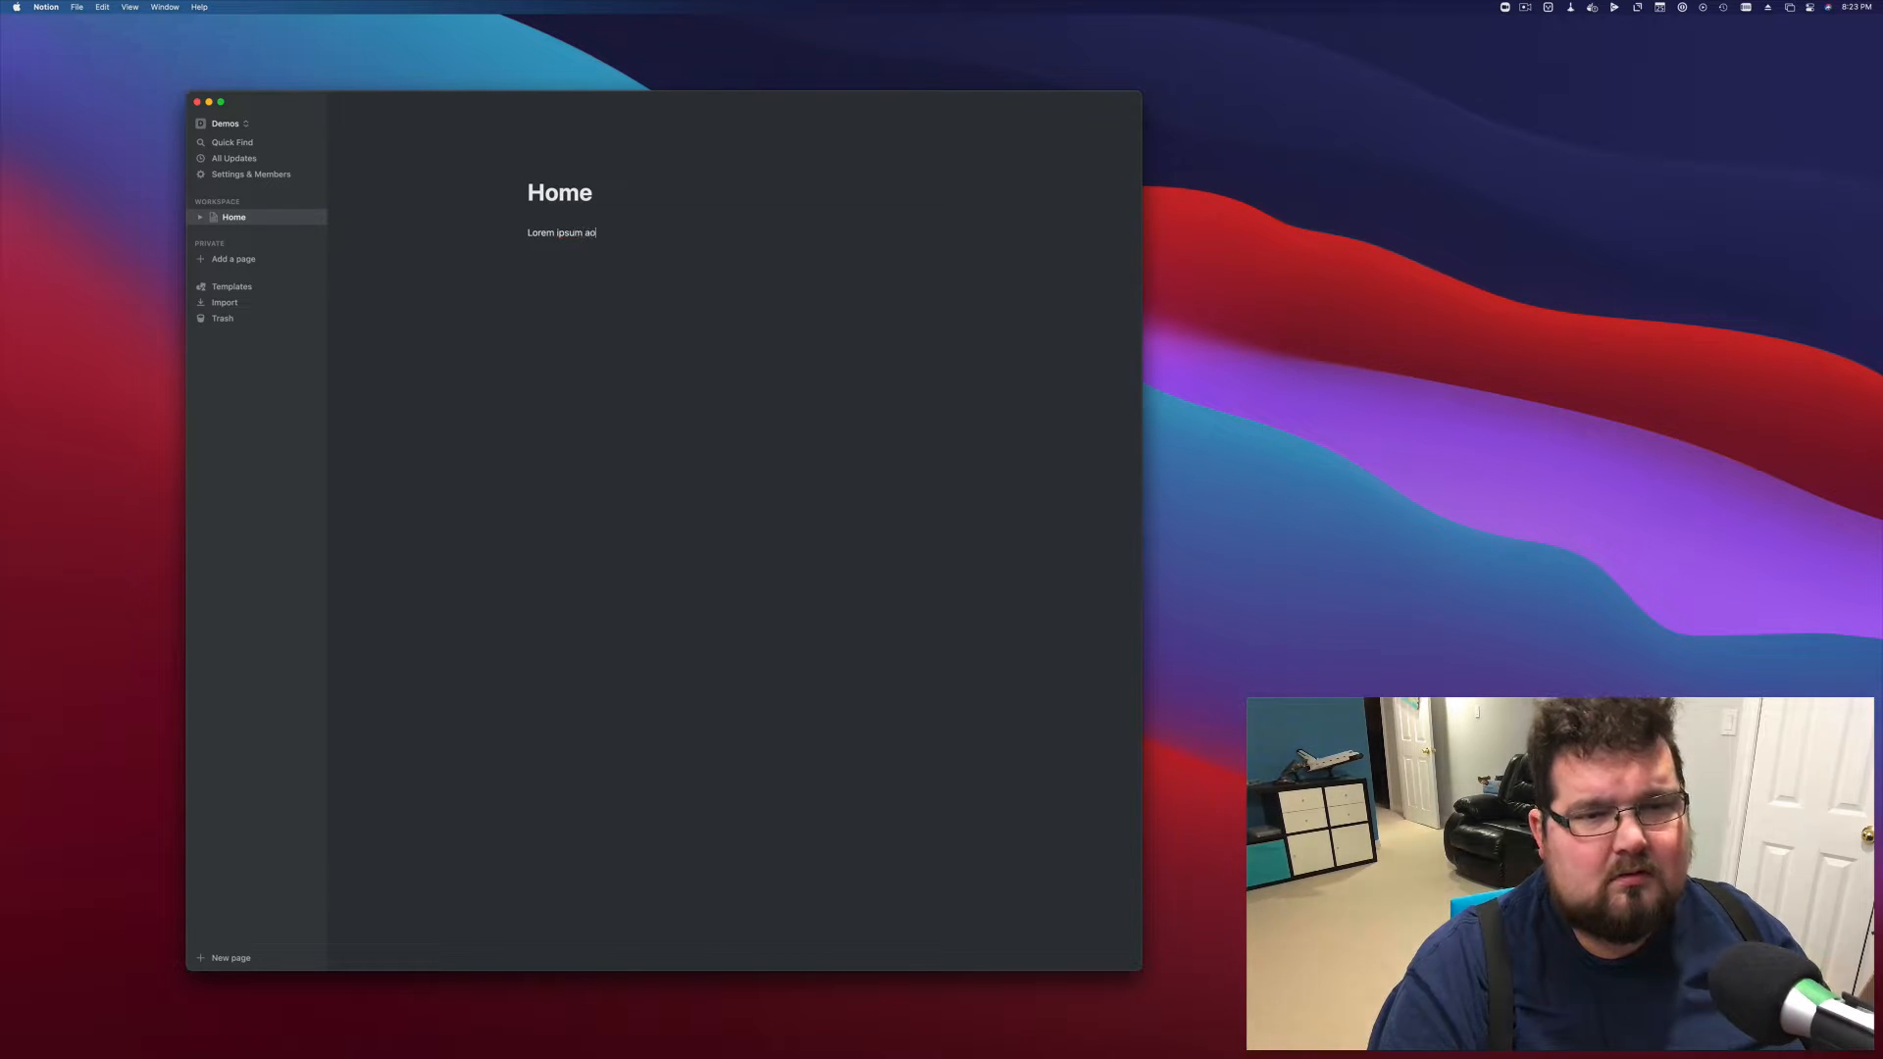
{"action": "type", "text": "thjer"}
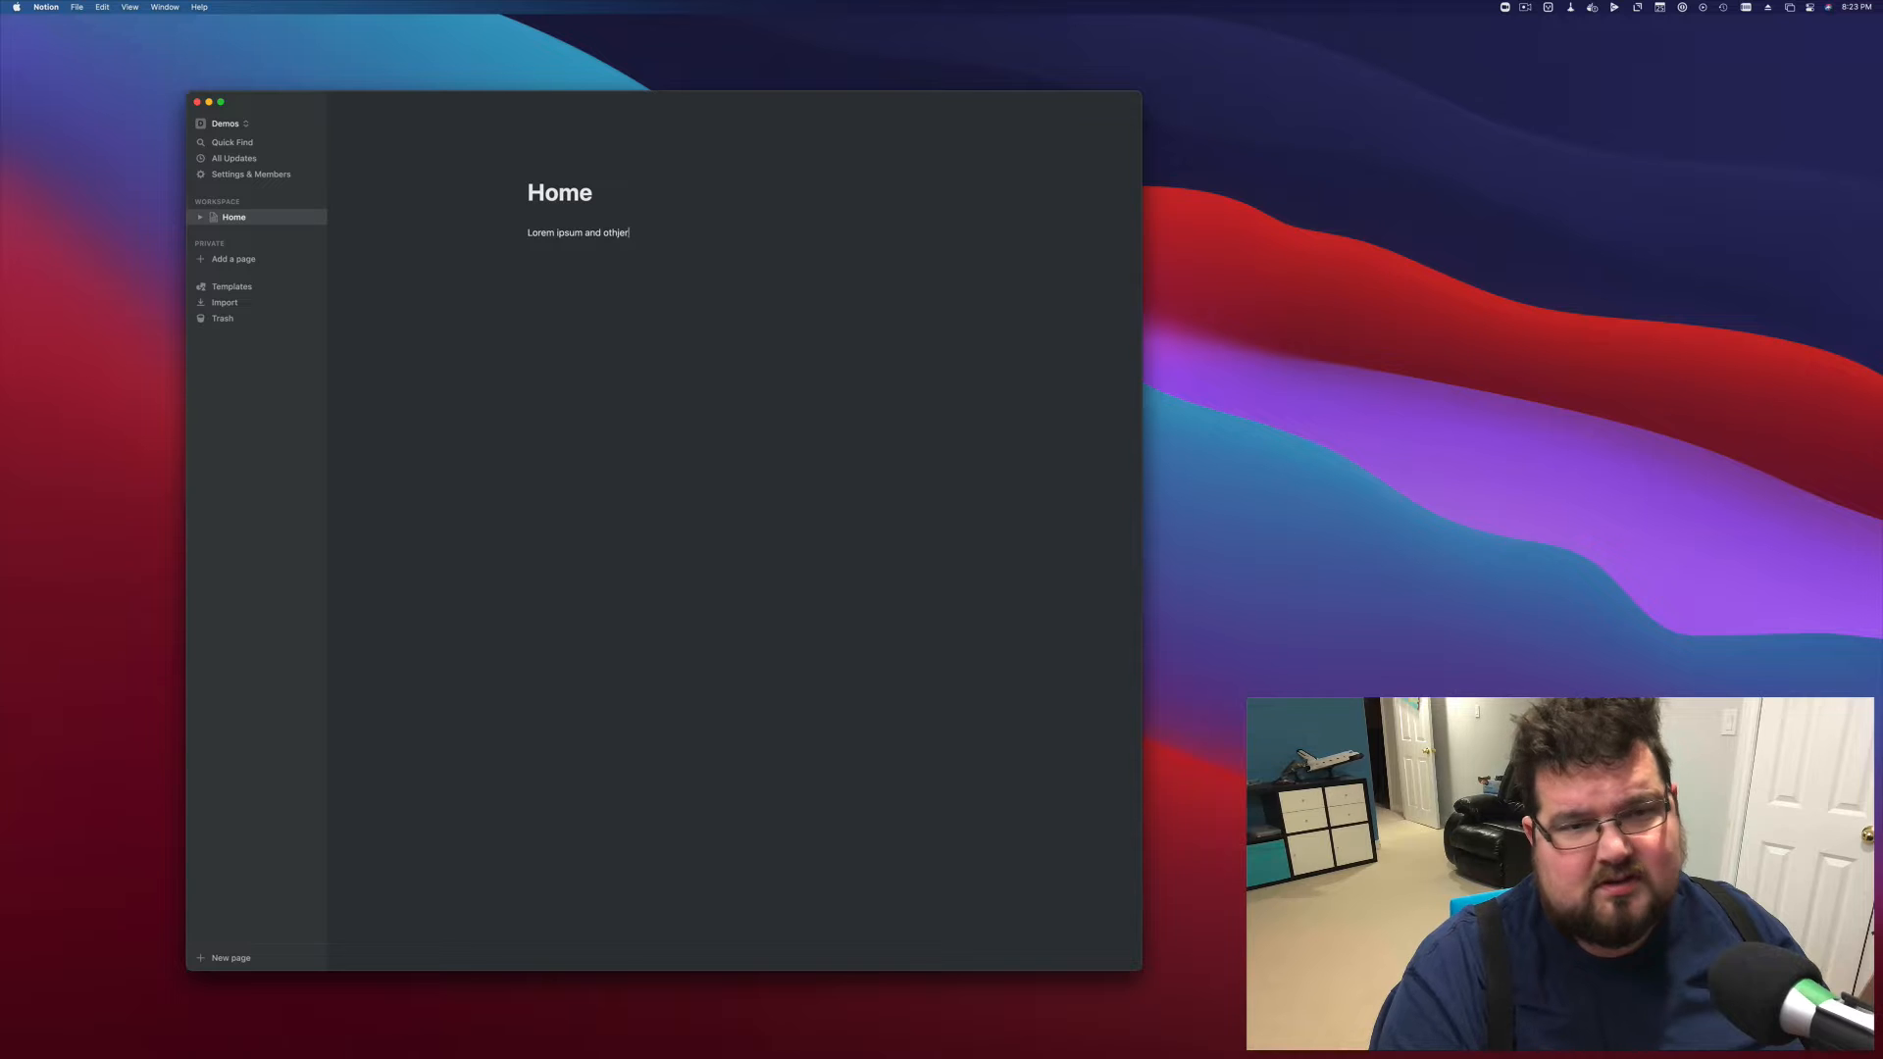
{"action": "key", "text": "Return"}
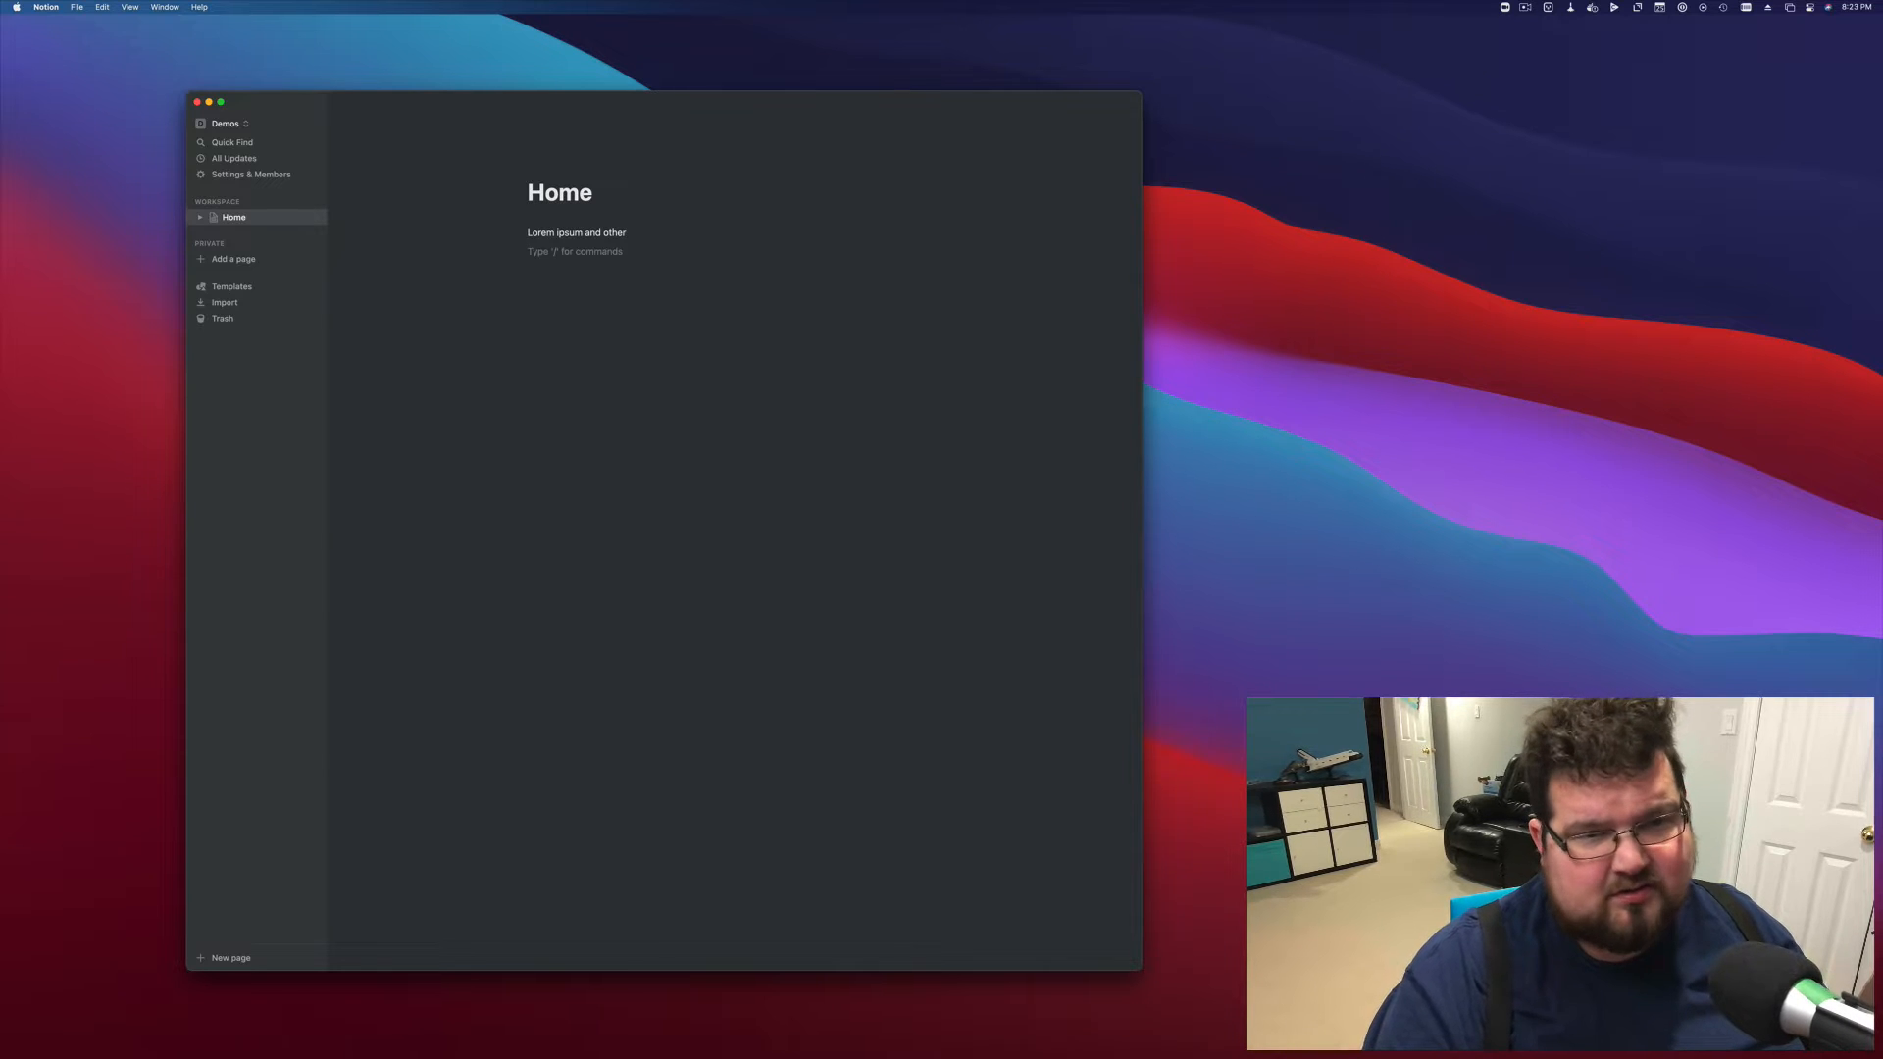
Add three plain text lines reading "asdf", "asdf" and "asd" below the first line, leaving an empty line after them
{"action": "type", "text": "asdf"}
{"action": "key", "text": "Return"}
{"action": "type", "text": "asdf"}
{"action": "key", "text": "Return"}
{"action": "type", "text": "asd"}
{"action": "key", "text": "Return"}
{"action": "type", "text": "f"}
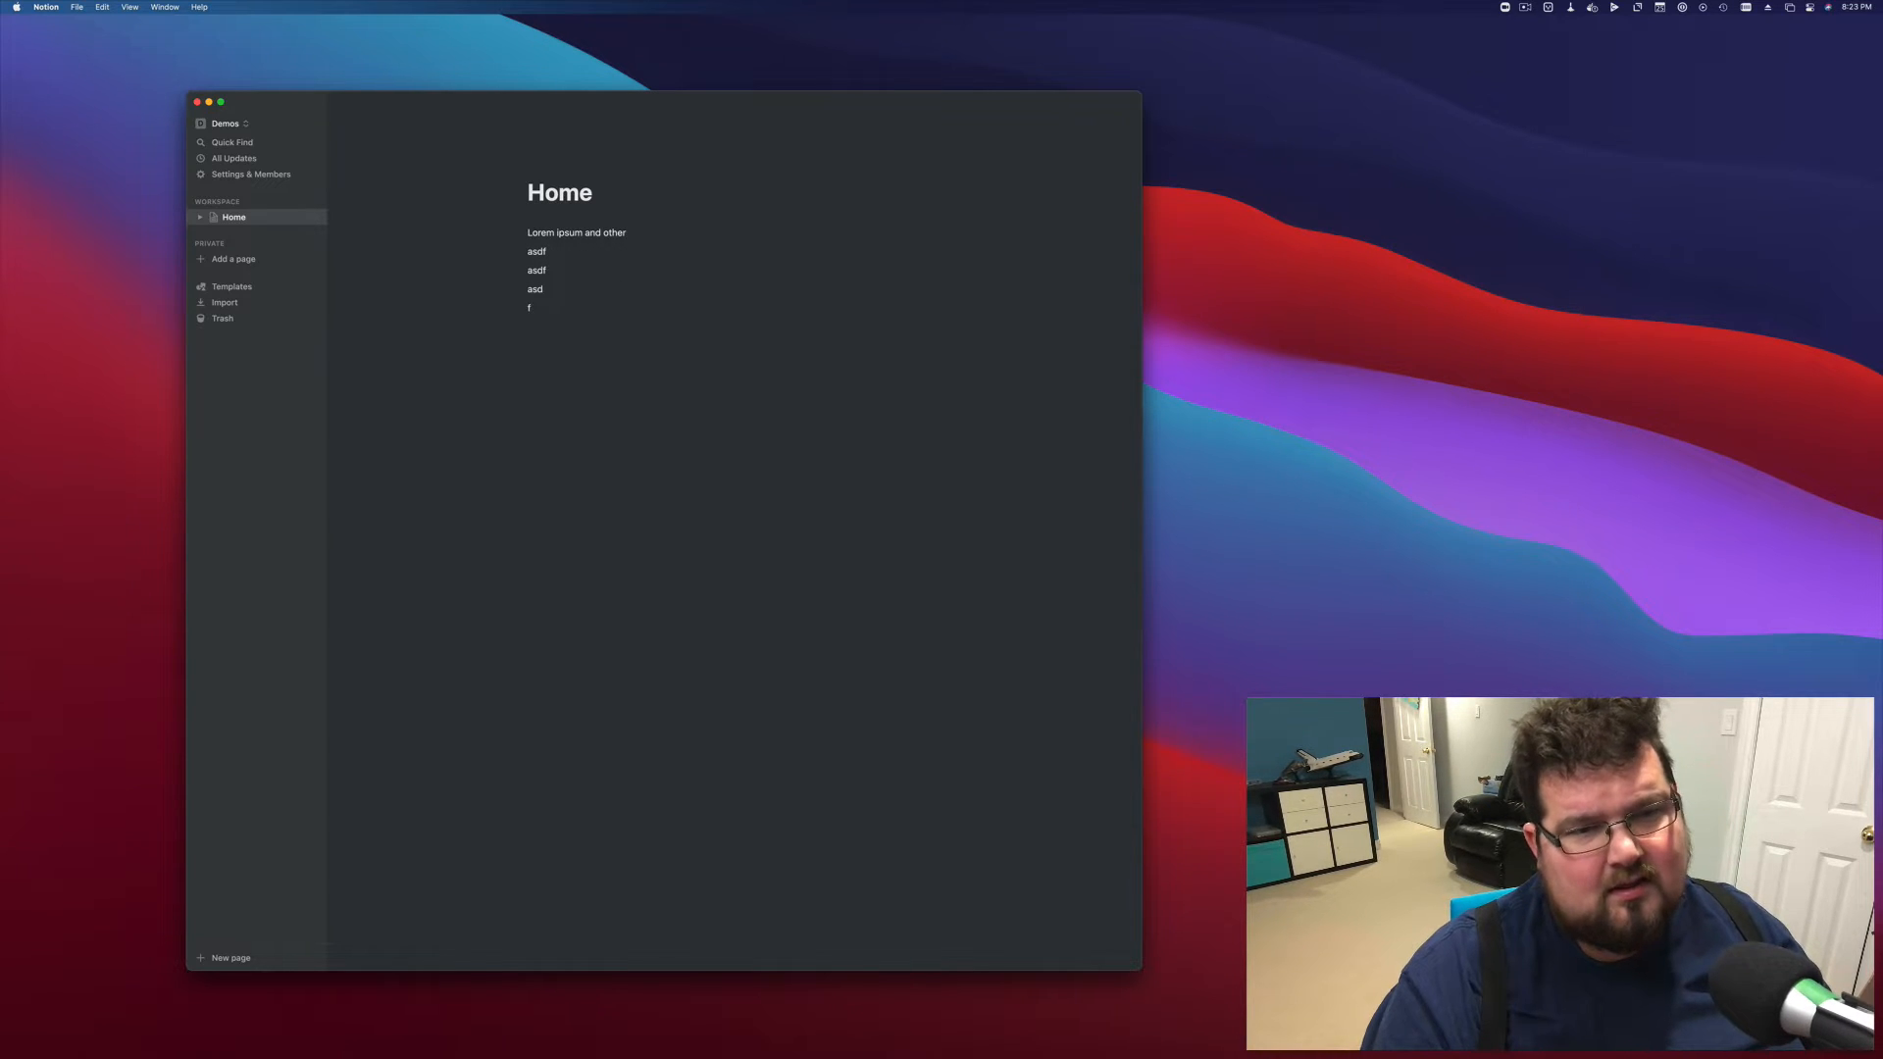
{"action": "key", "text": "BackSpace"}
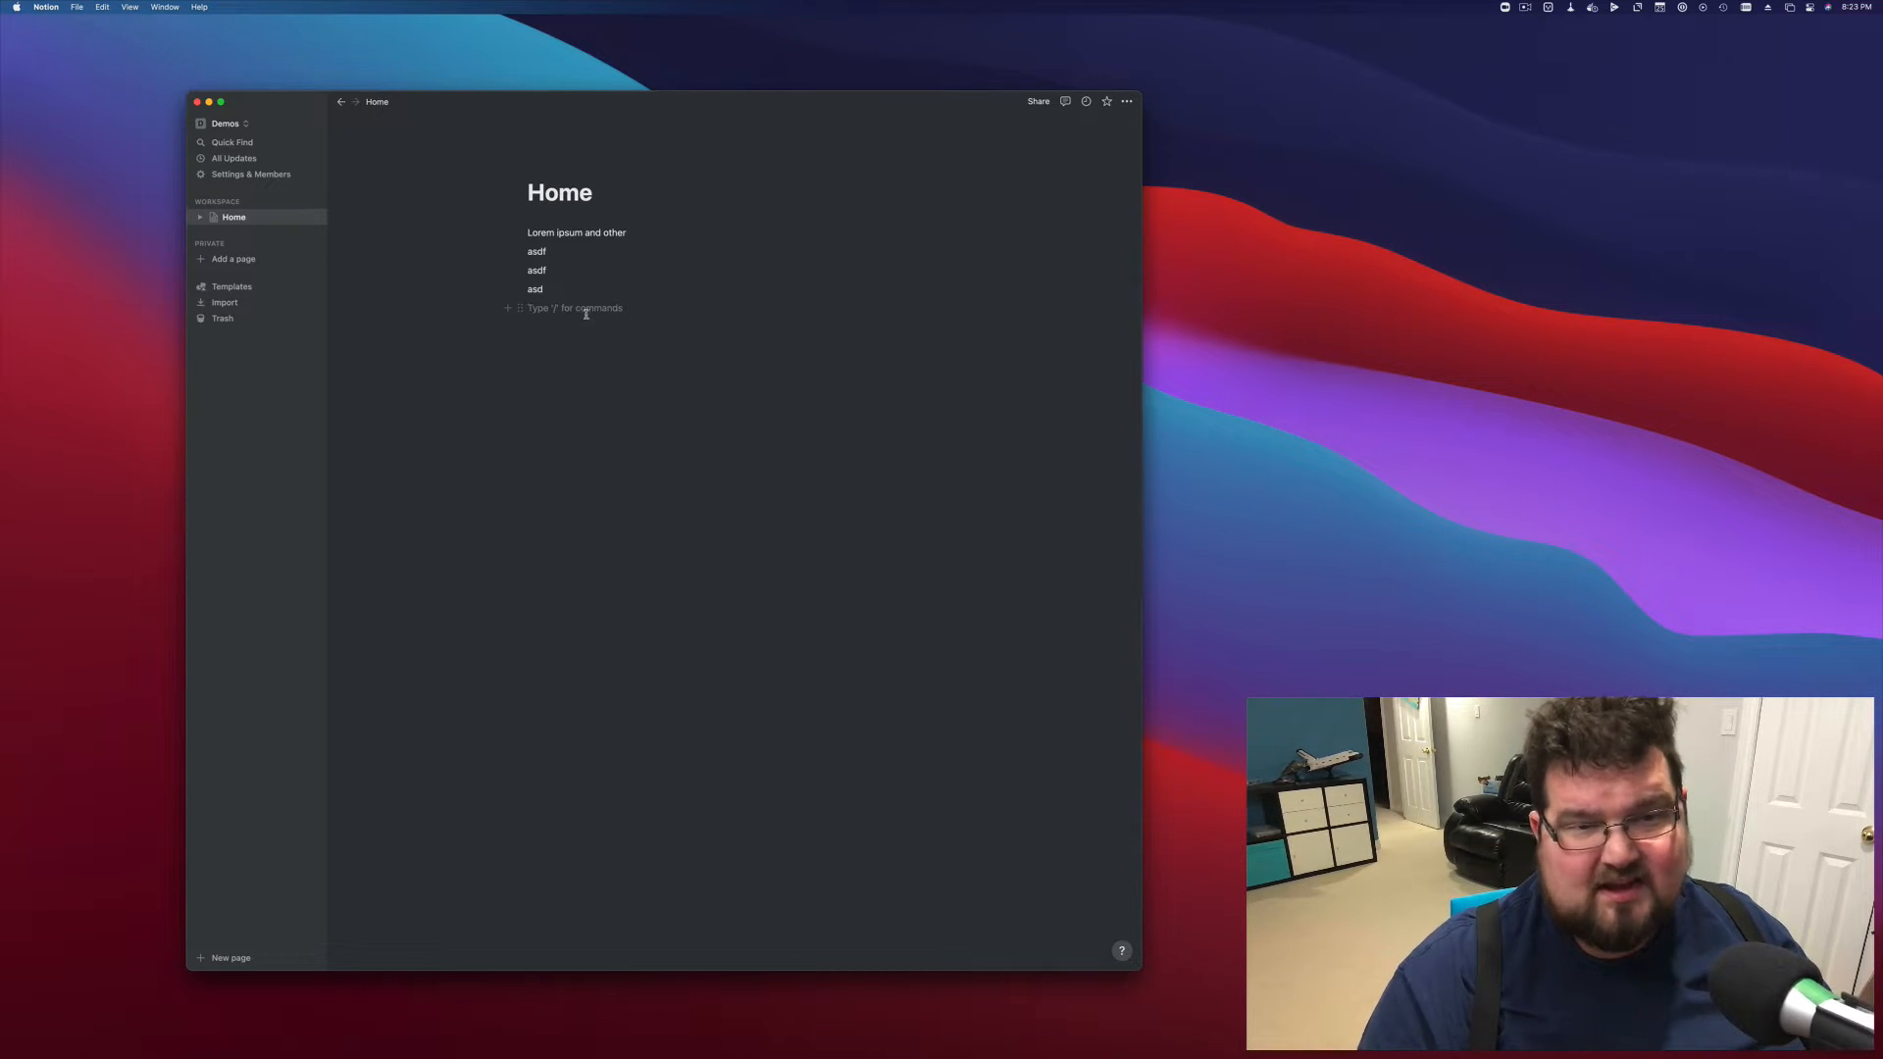
View the block types that the empty line can be turned into, and return to the line
{"action": "left_click", "coordinate": [520, 308]}
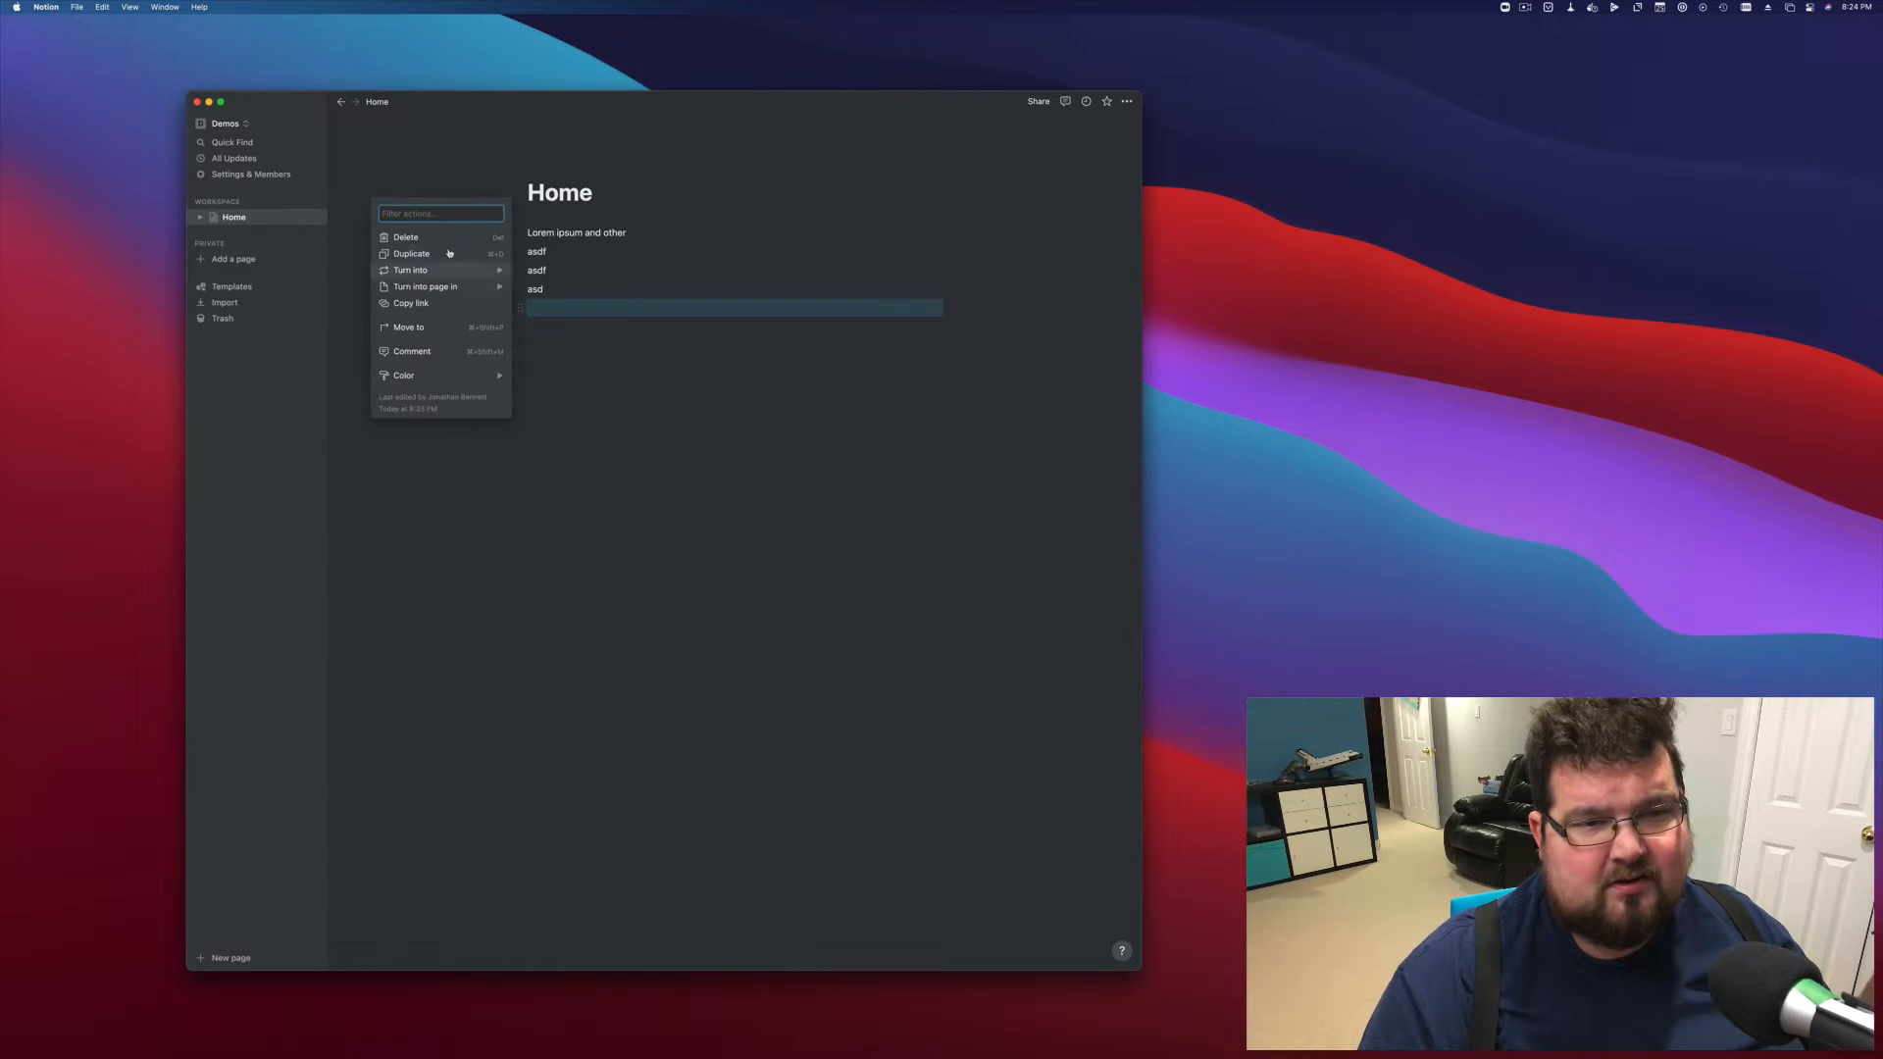
{"action": "mouse_move", "coordinate": [442, 278]}
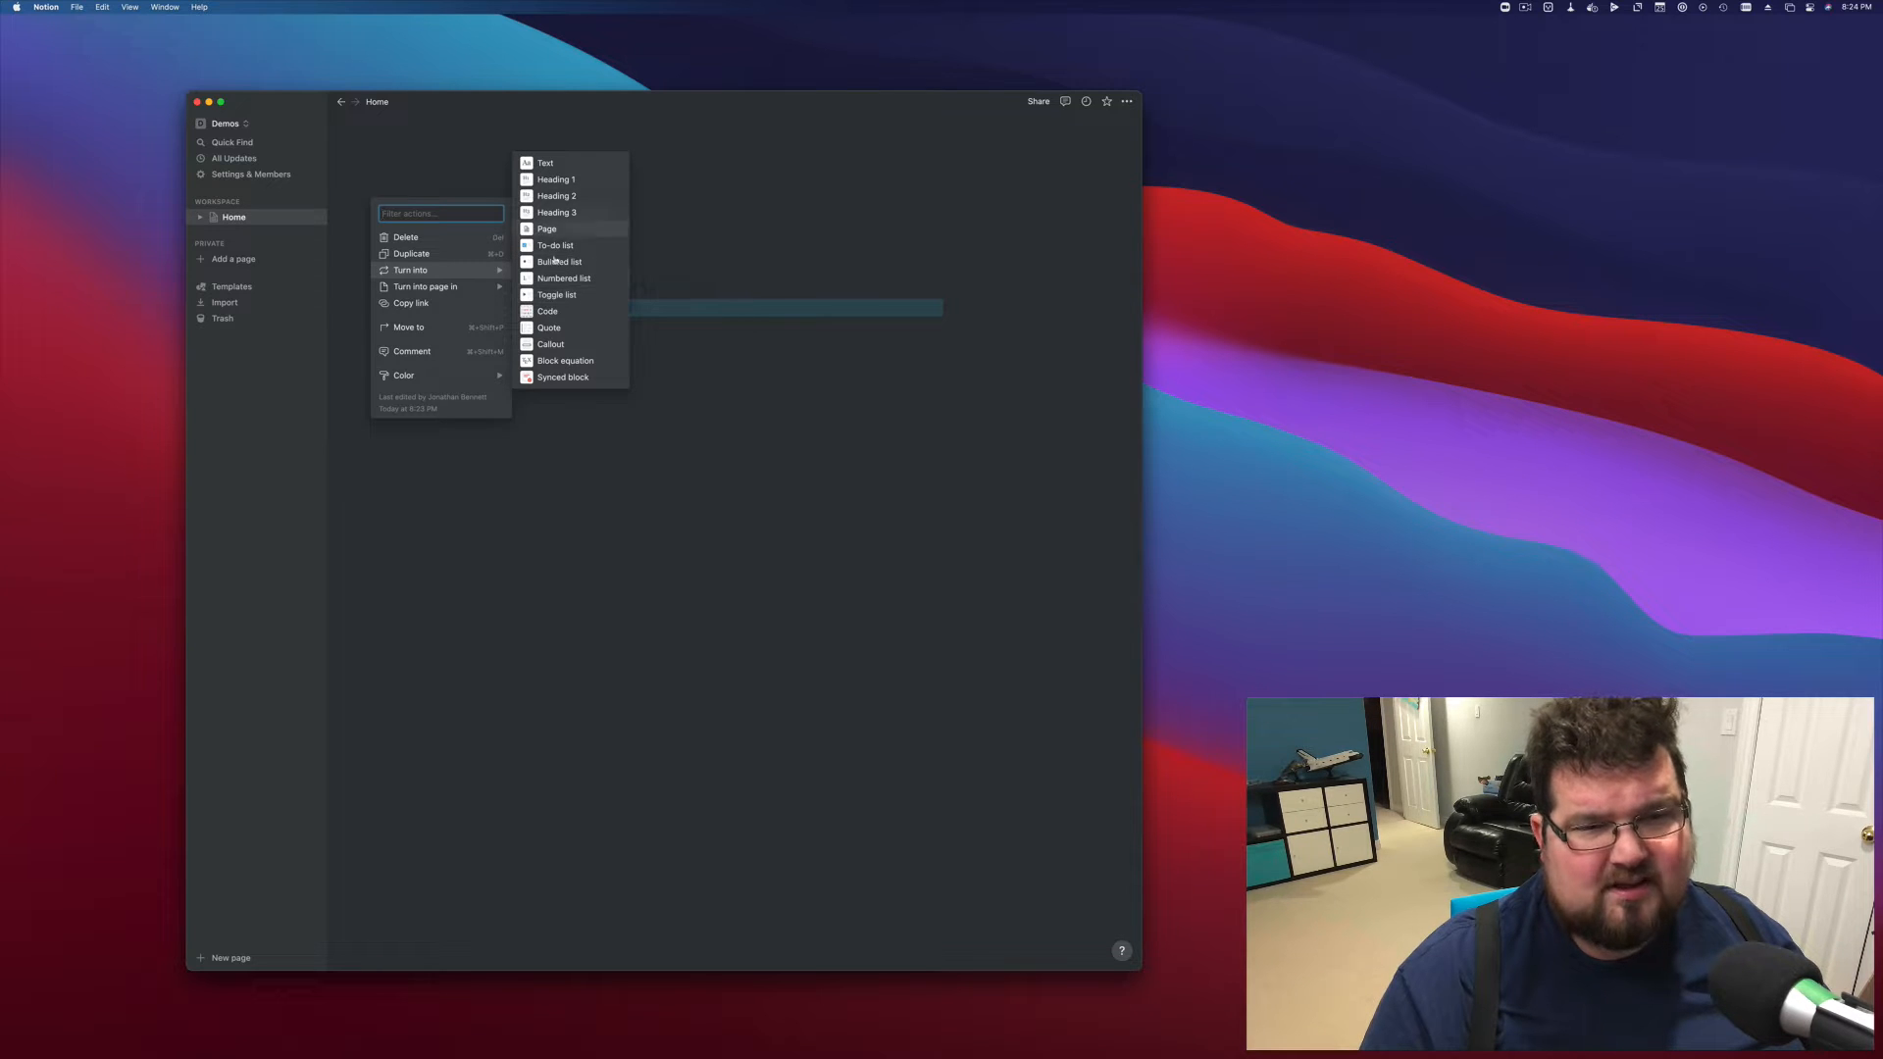
{"action": "left_click", "coordinate": [576, 308]}
{"action": "left_click", "coordinate": [577, 309]}
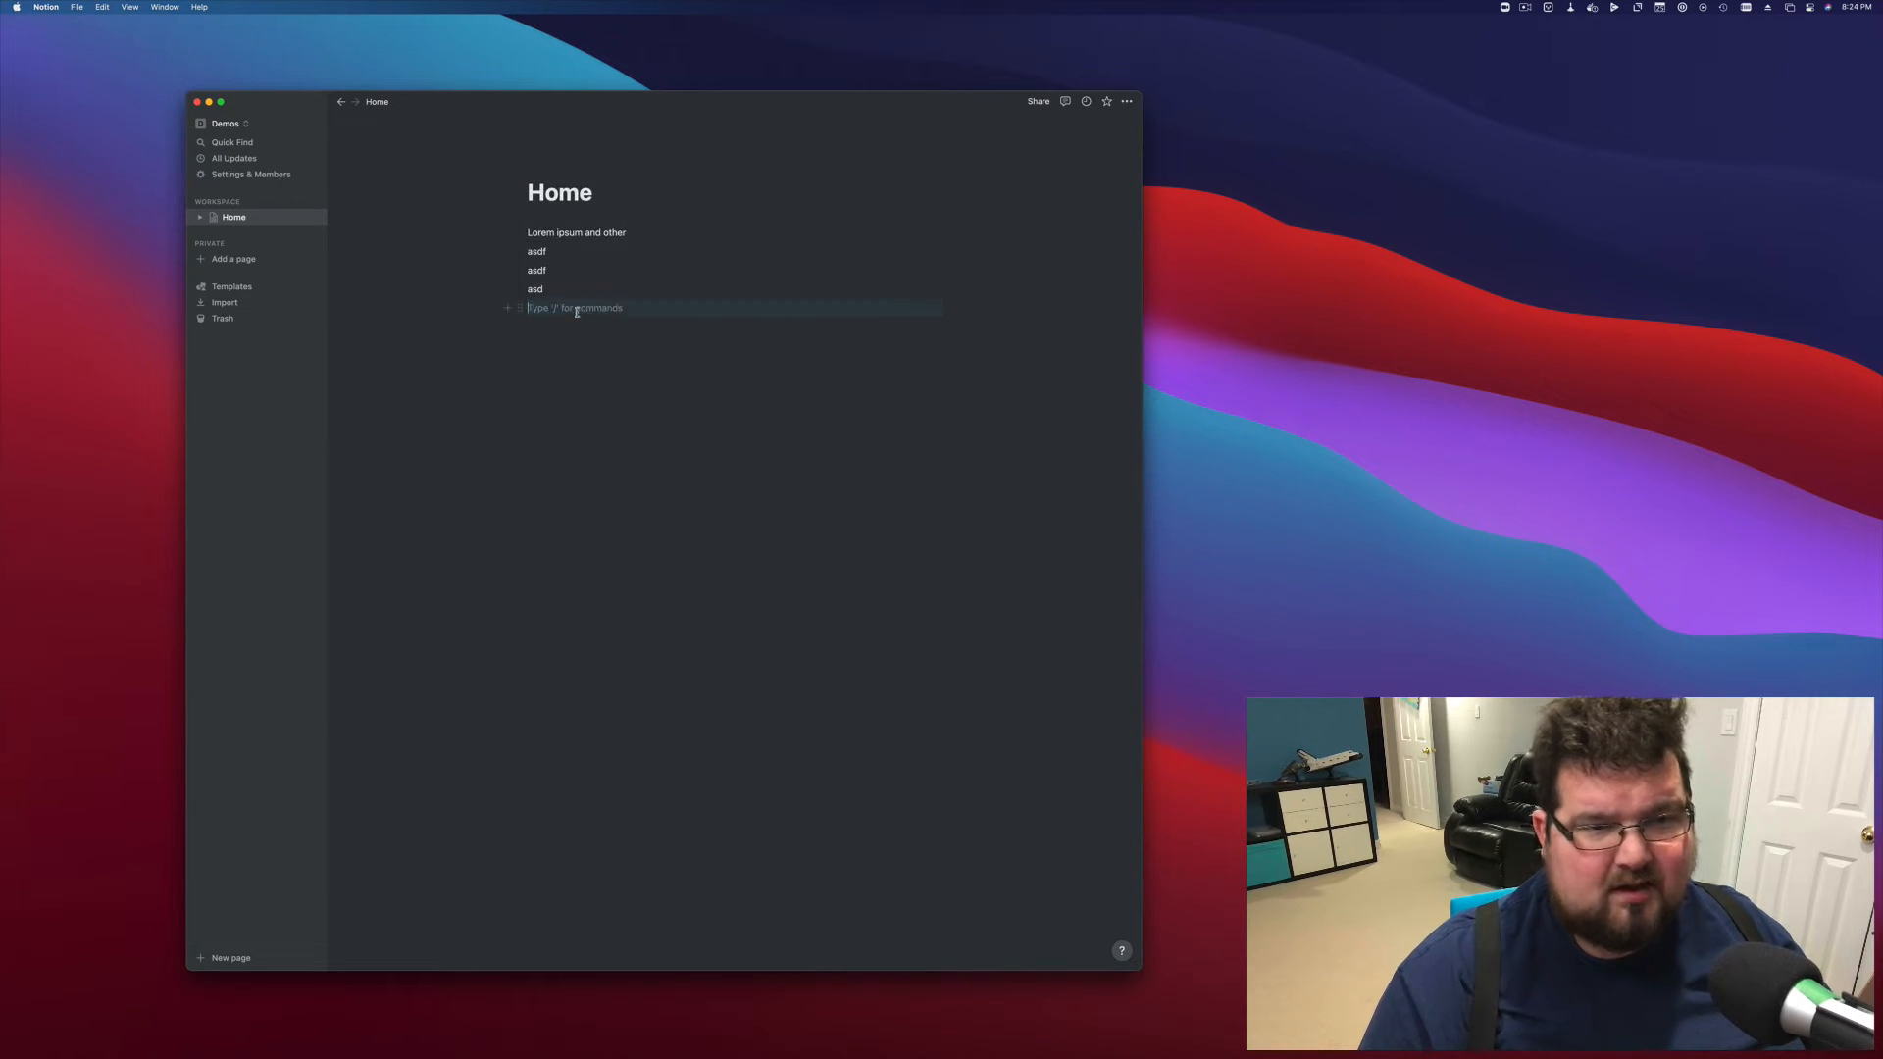
Create a bulleted list with three "asdf" items below the plain text lines
{"action": "type", "text": "- "}
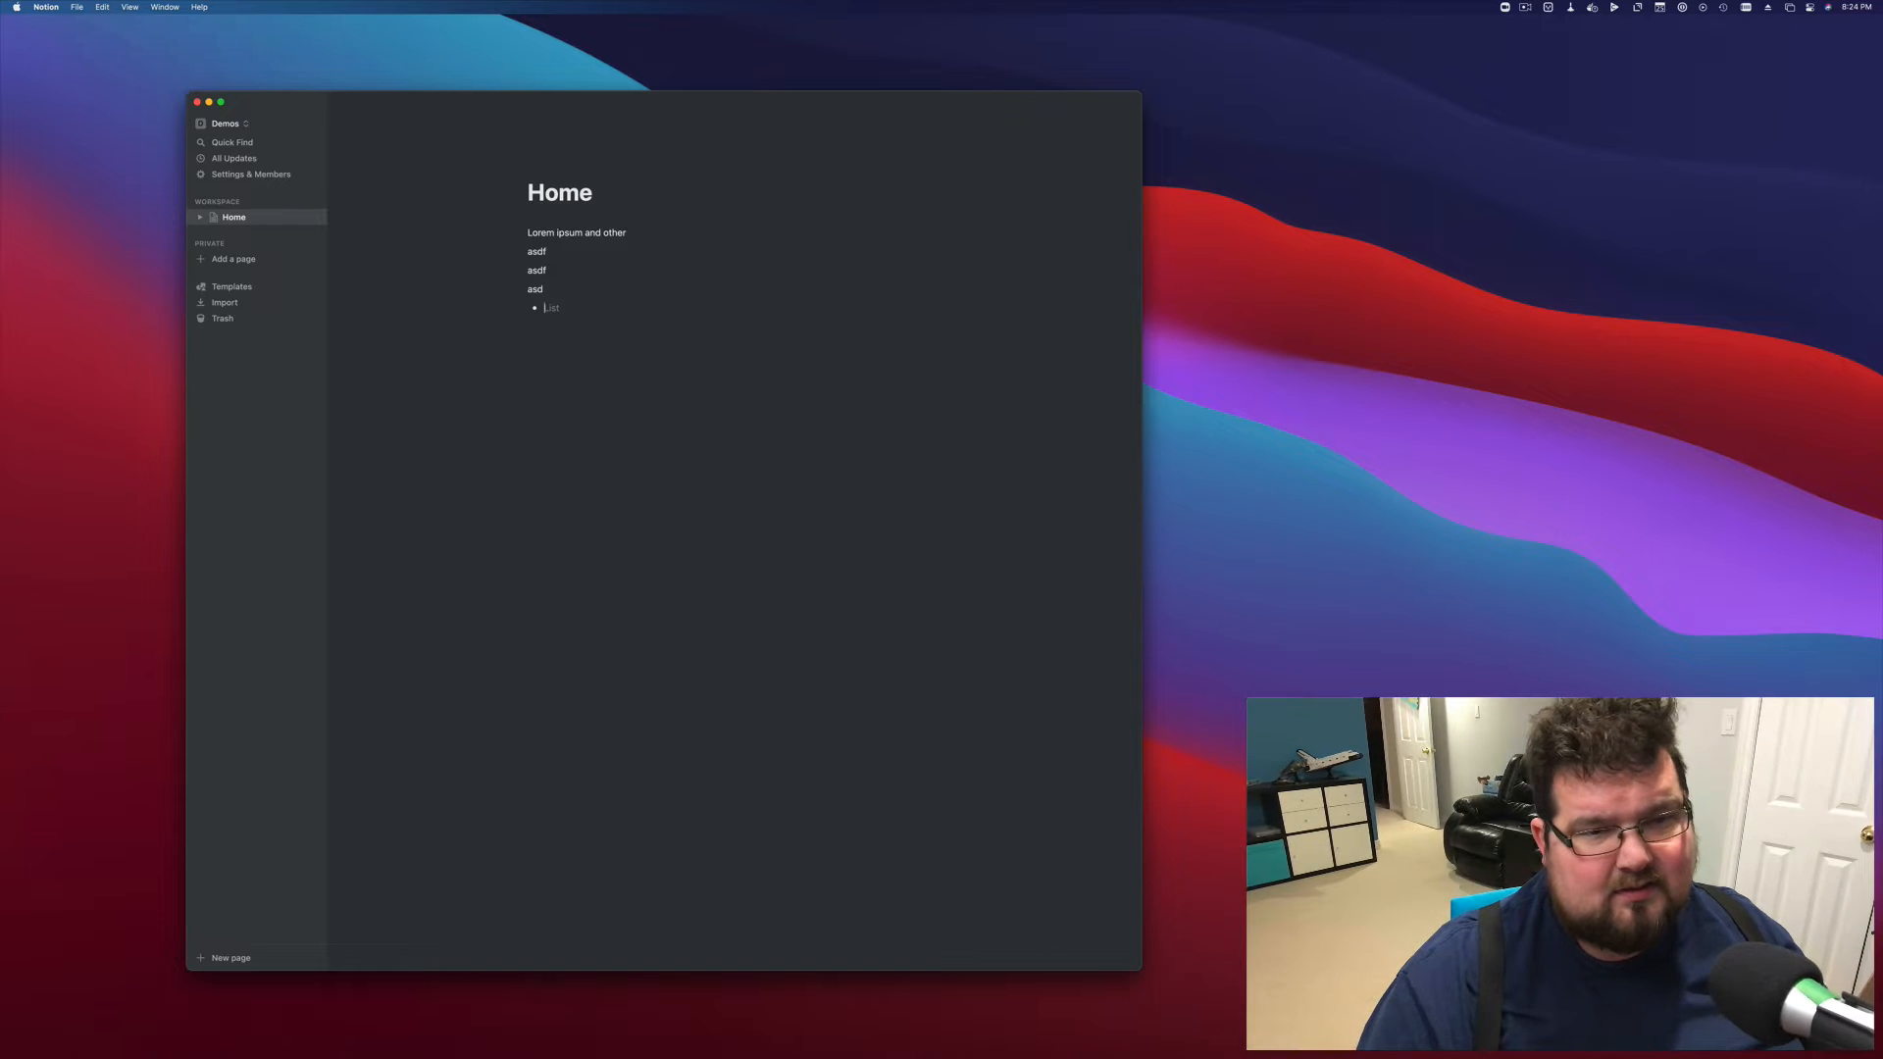
{"action": "type", "text": "asdf"}
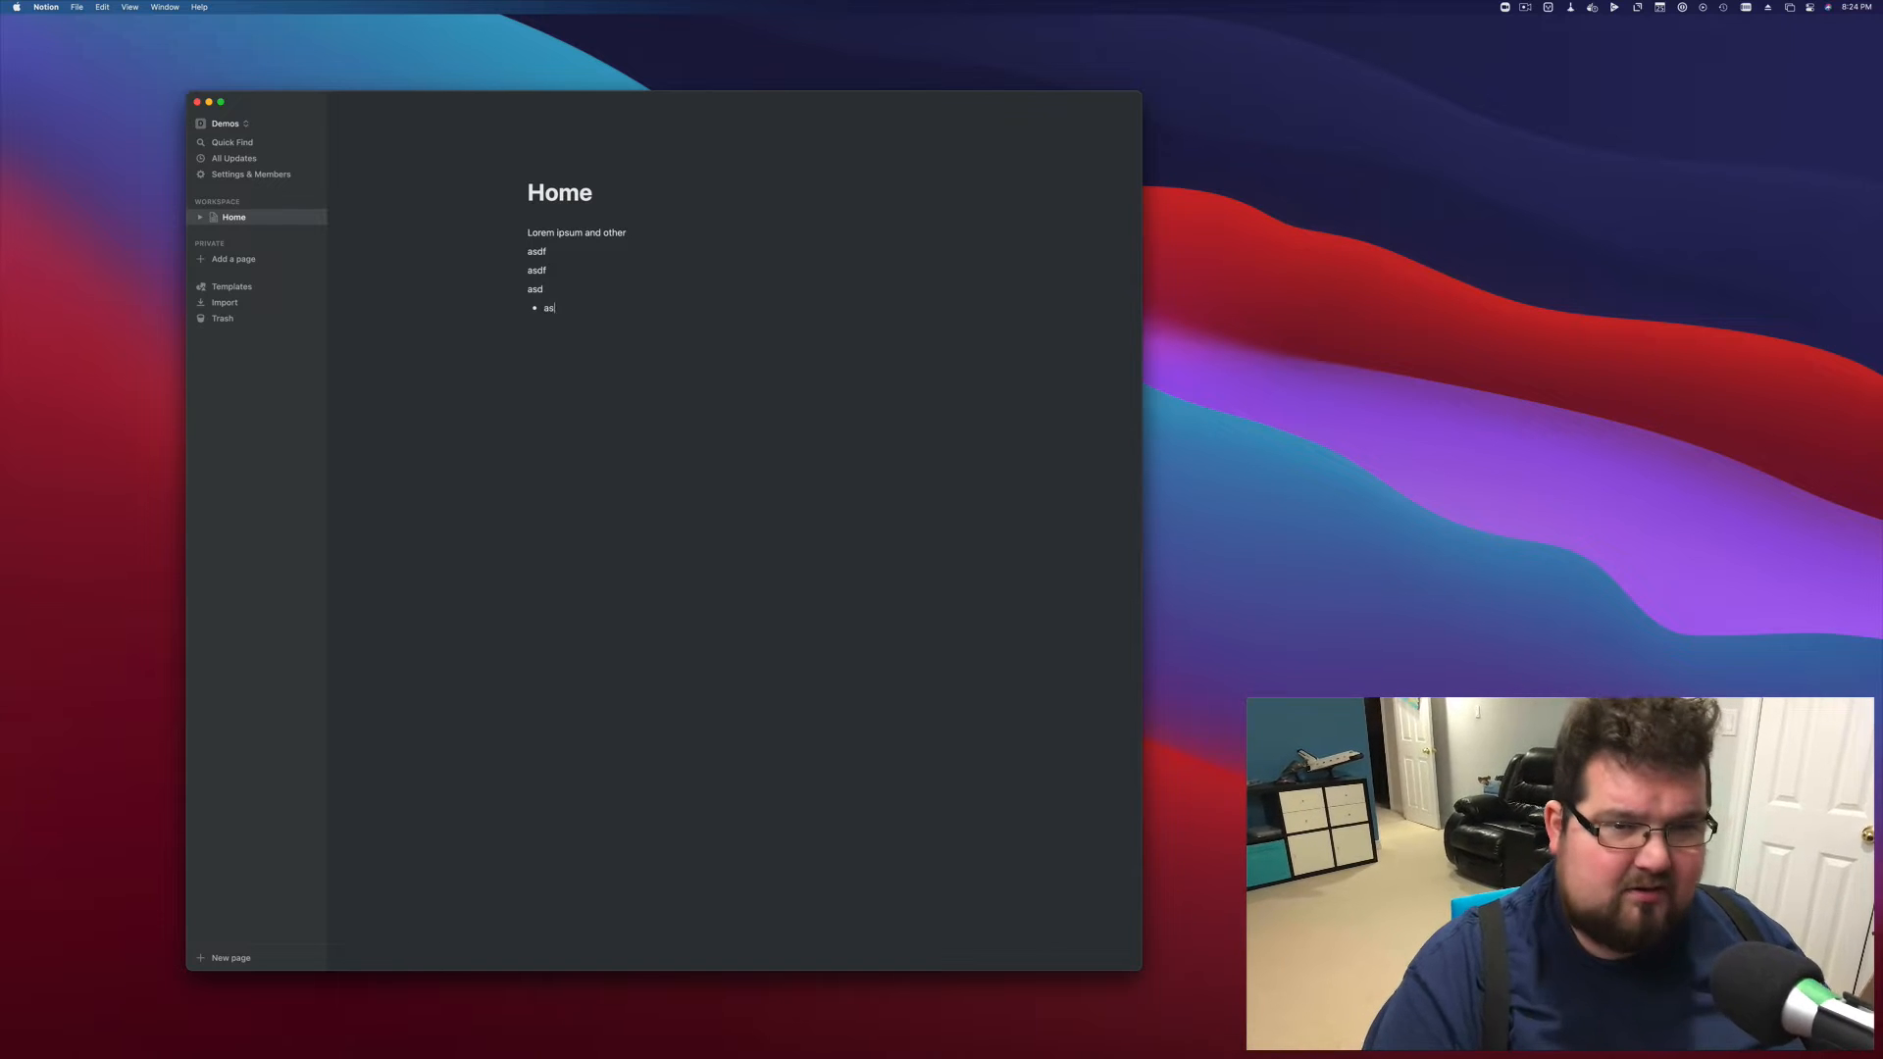
{"action": "key", "text": "Return"}
{"action": "type", "text": "asdf"}
{"action": "key", "text": "Return"}
{"action": "type", "text": "asdf"}
{"action": "key", "text": "Return"}
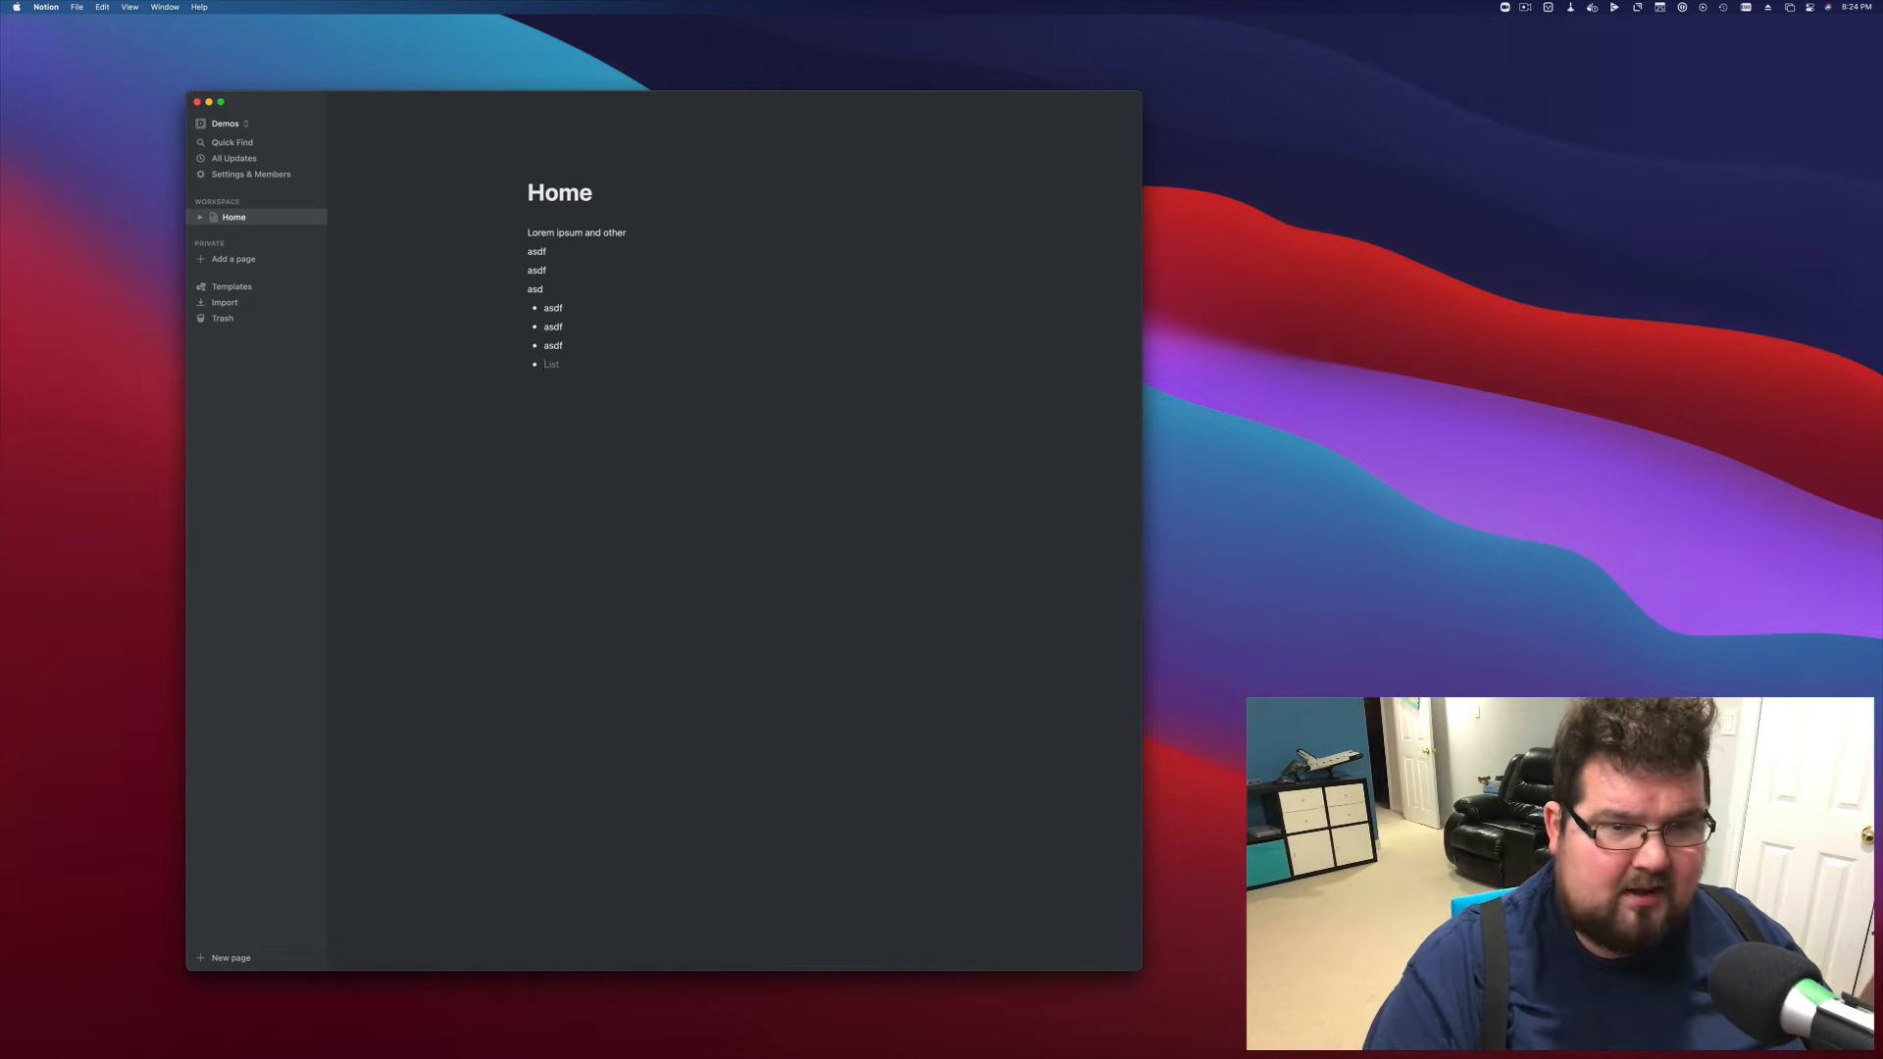
Create a to-do list with three "asdf" checkbox items below the bulleted list
{"action": "type", "text": "[]"}
{"action": "key", "text": "BackSpace"}
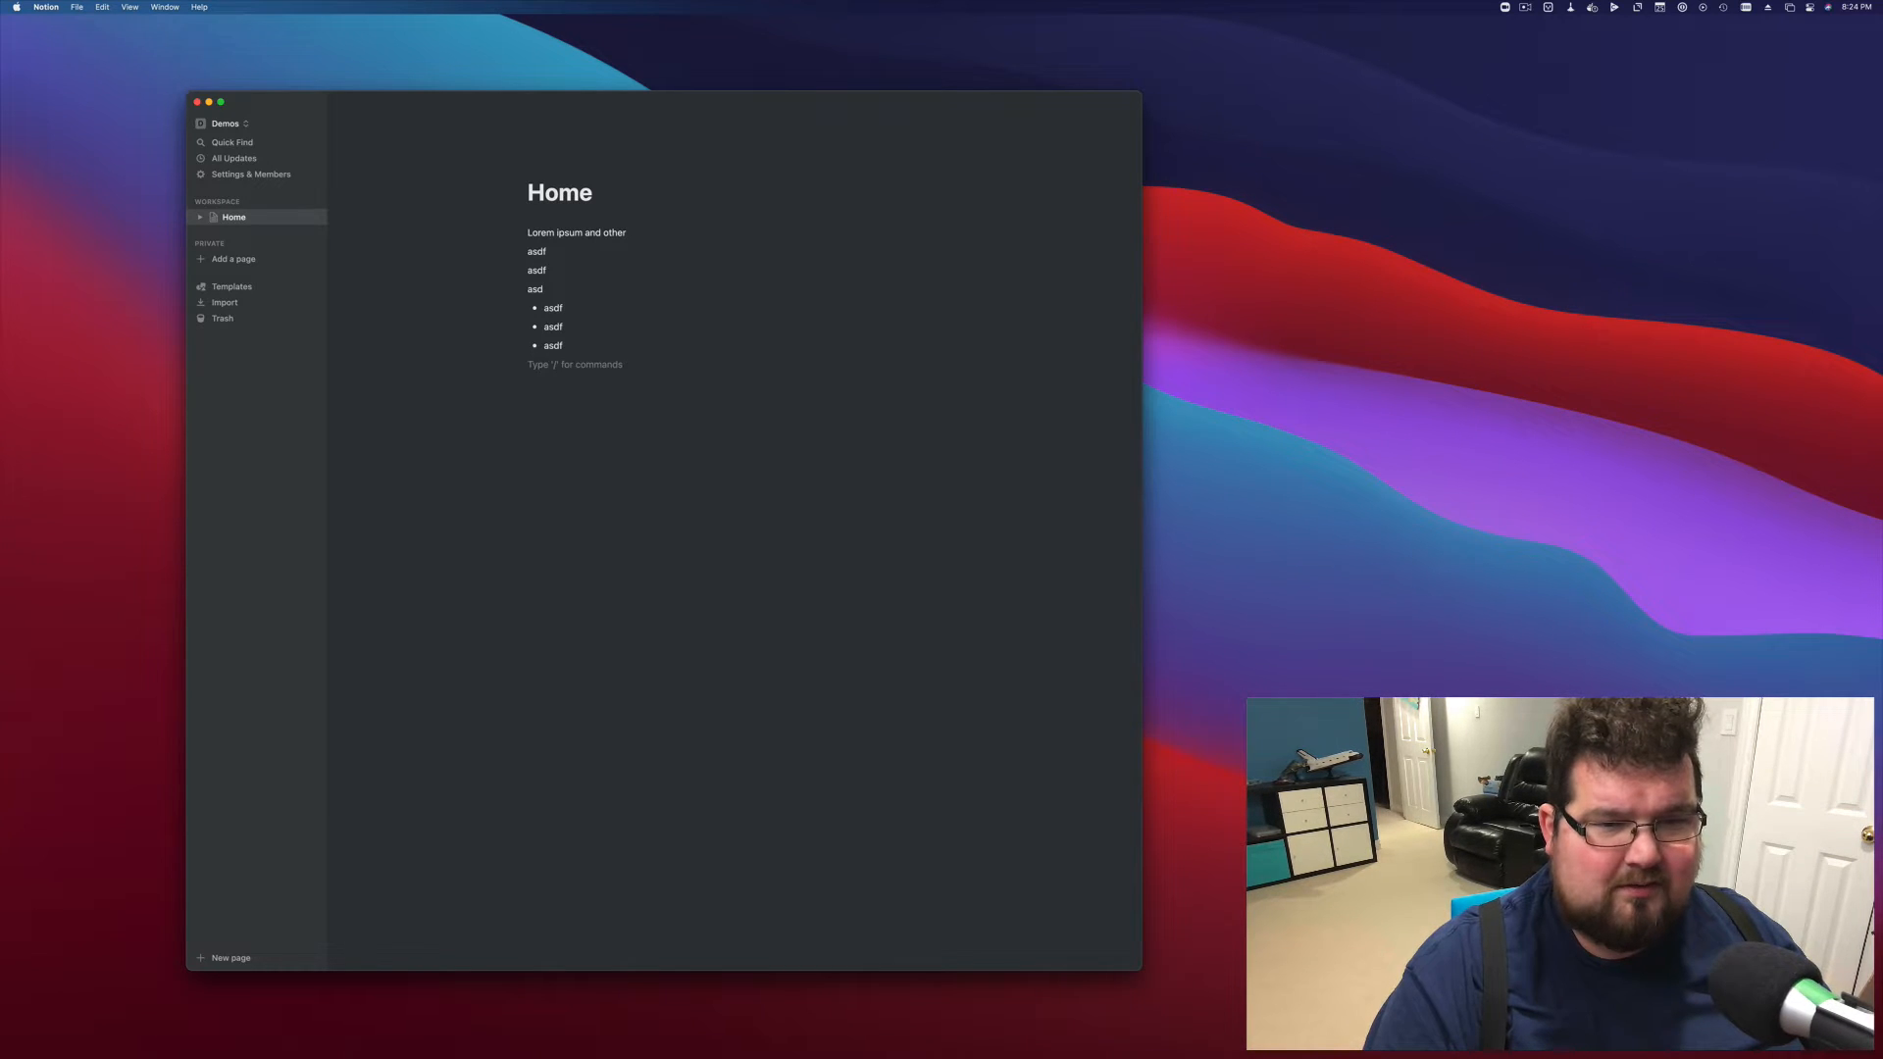
{"action": "type", "text": "["}
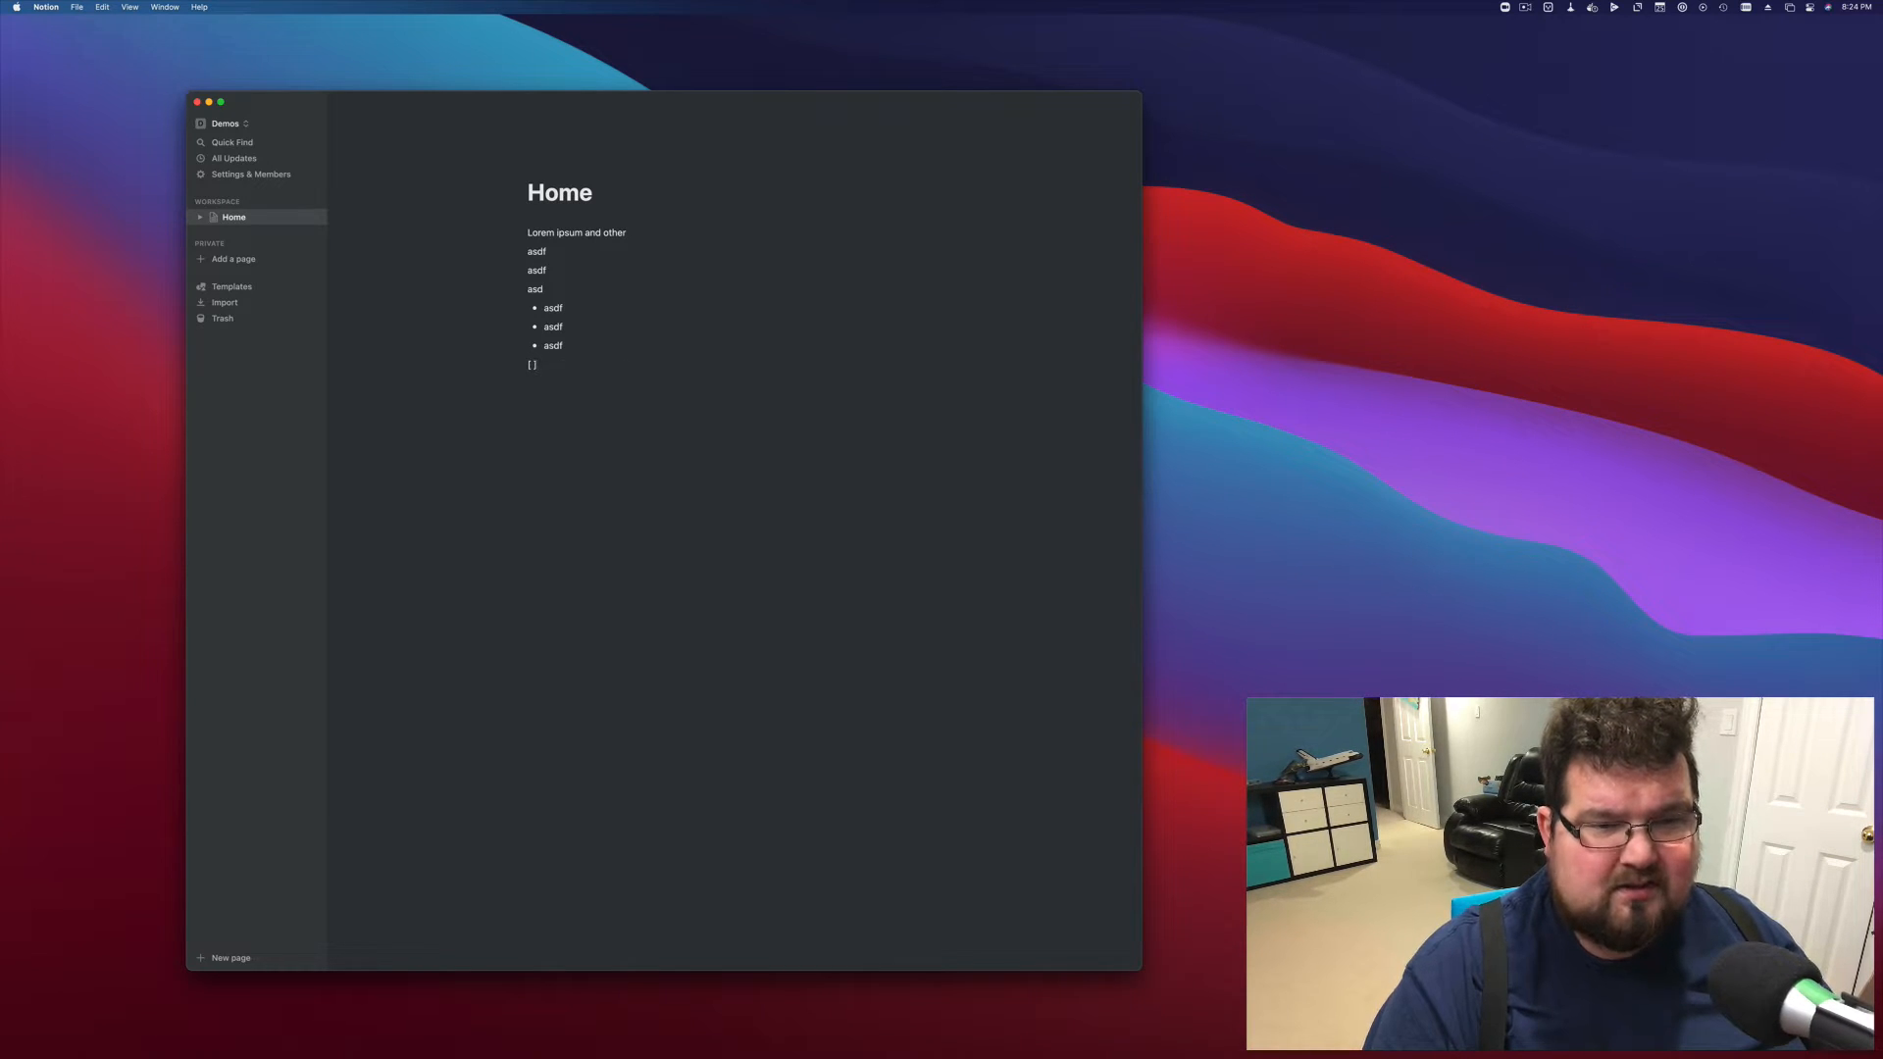
{"action": "type", "text": "]"}
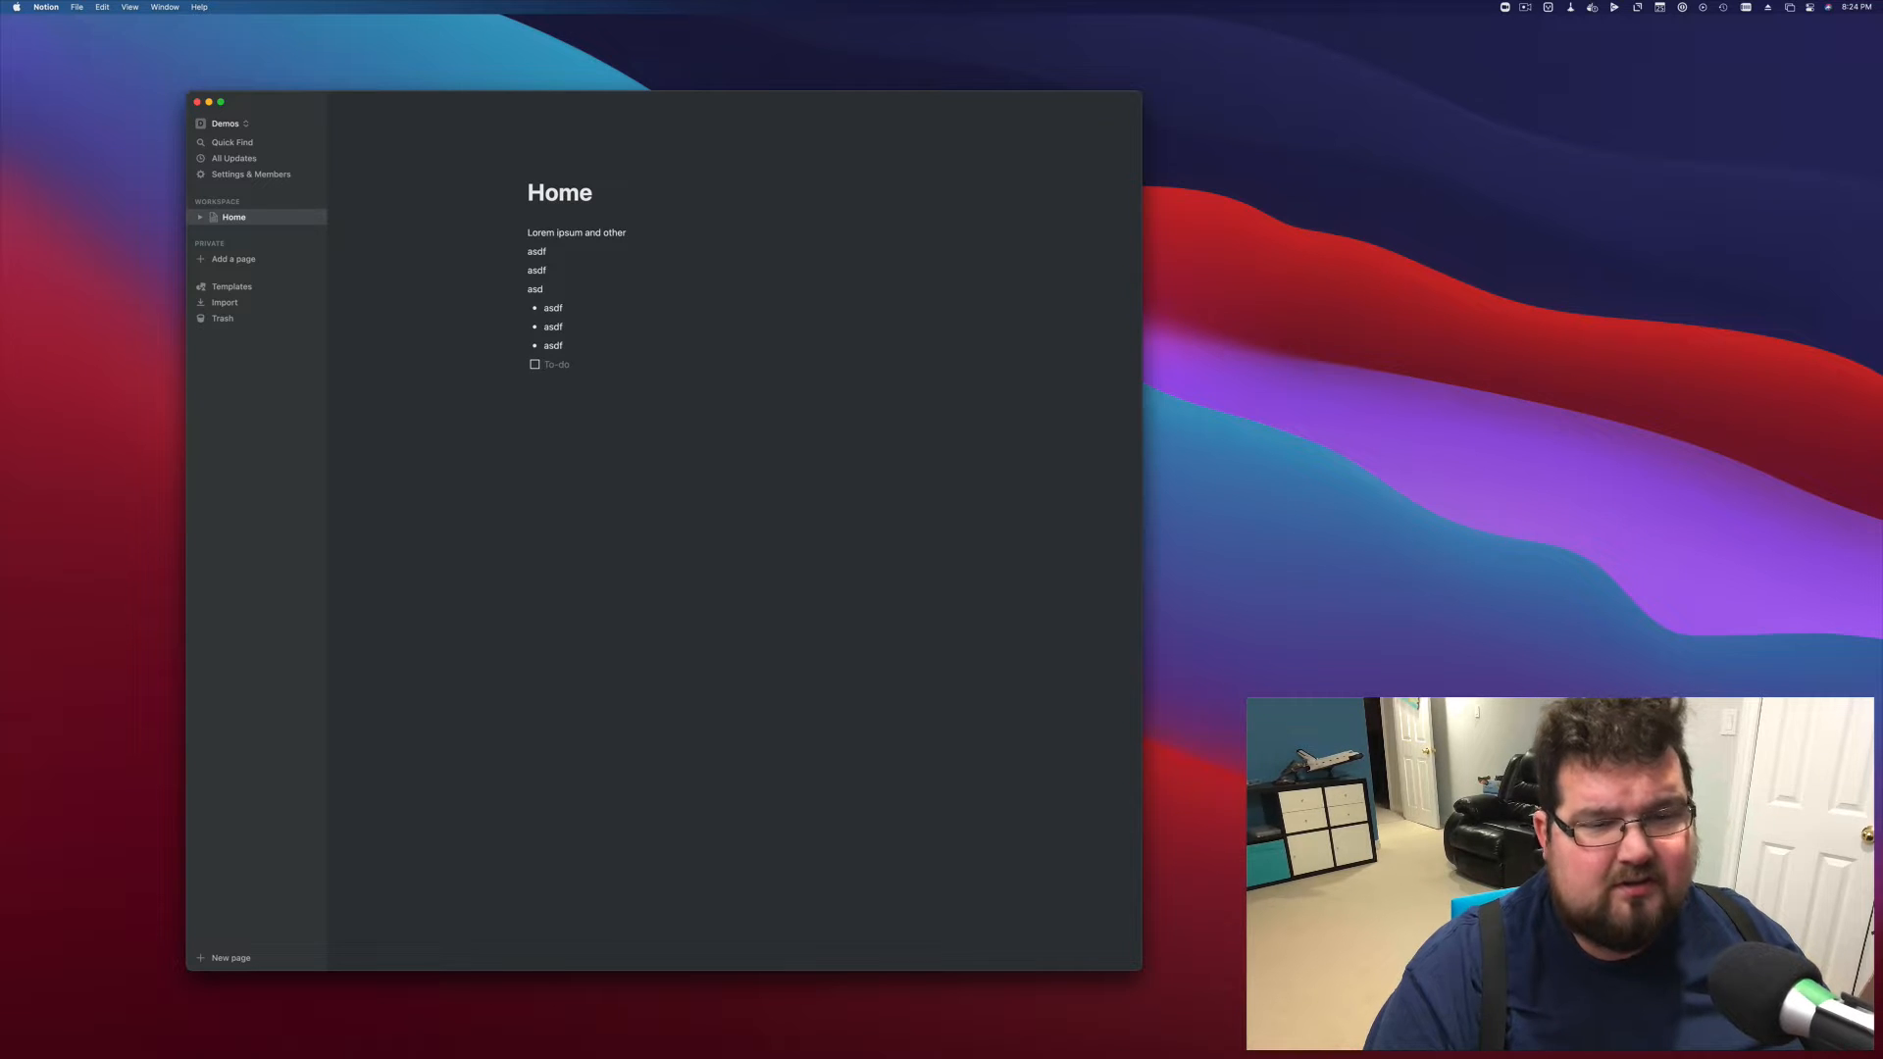
{"action": "type", "text": "asdf"}
{"action": "key", "text": "Return"}
{"action": "type", "text": "asdf"}
{"action": "key", "text": "Return"}
{"action": "type", "text": "asdf"}
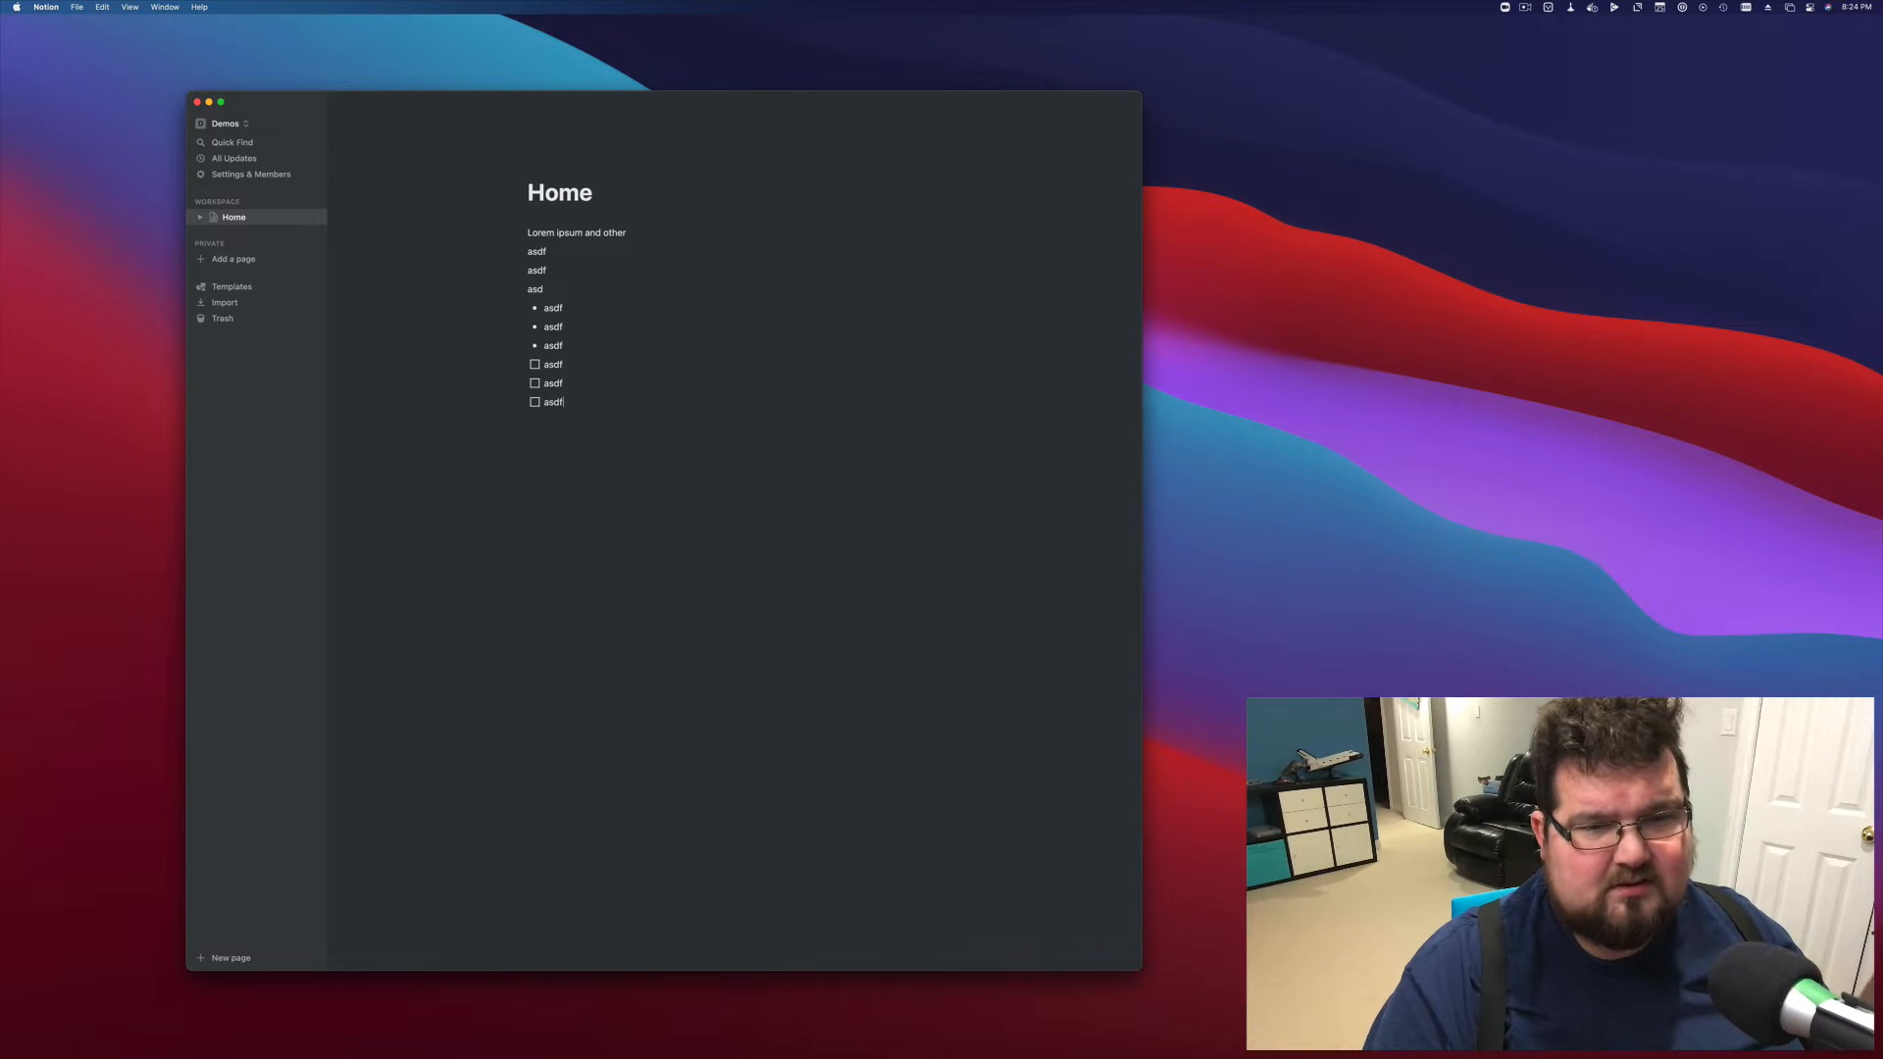
{"action": "key", "text": "Return"}
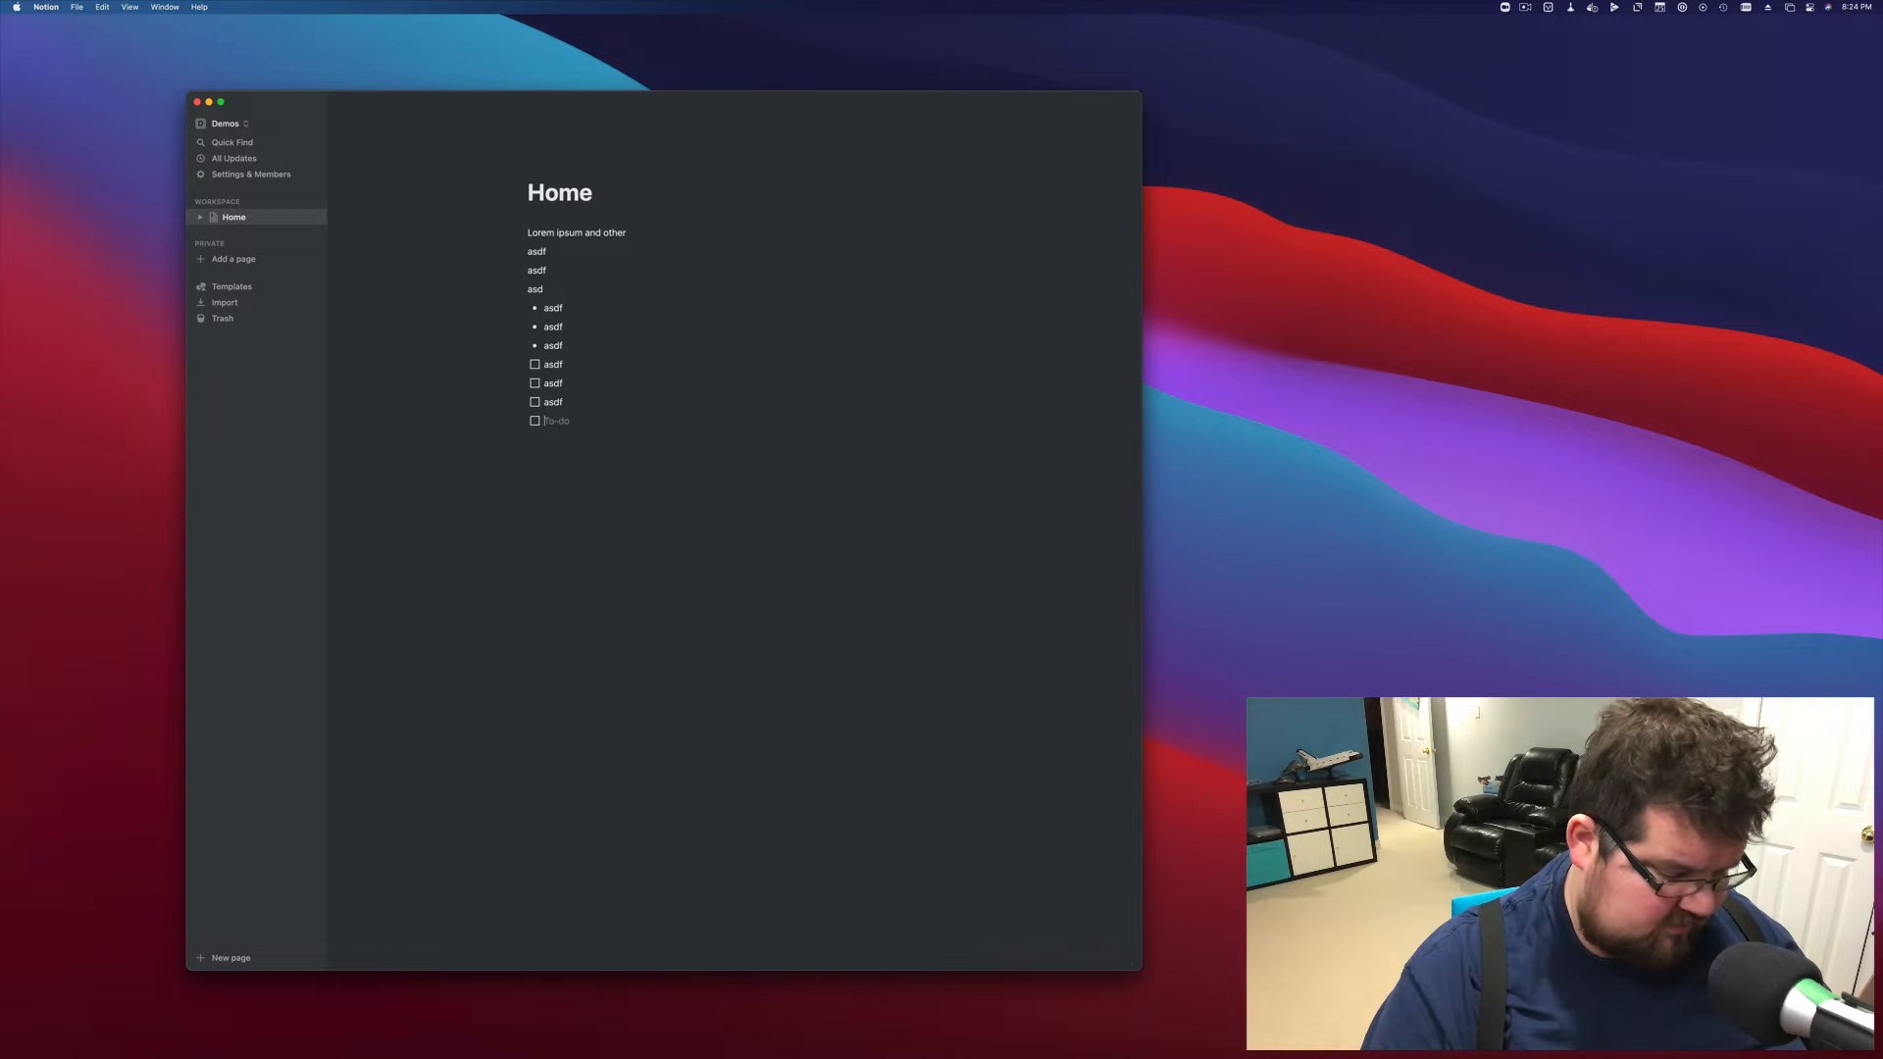
Create a numbered list with the items "sf", "asdf" and "asdf" below the to-do items
{"action": "type", "text": "1."}
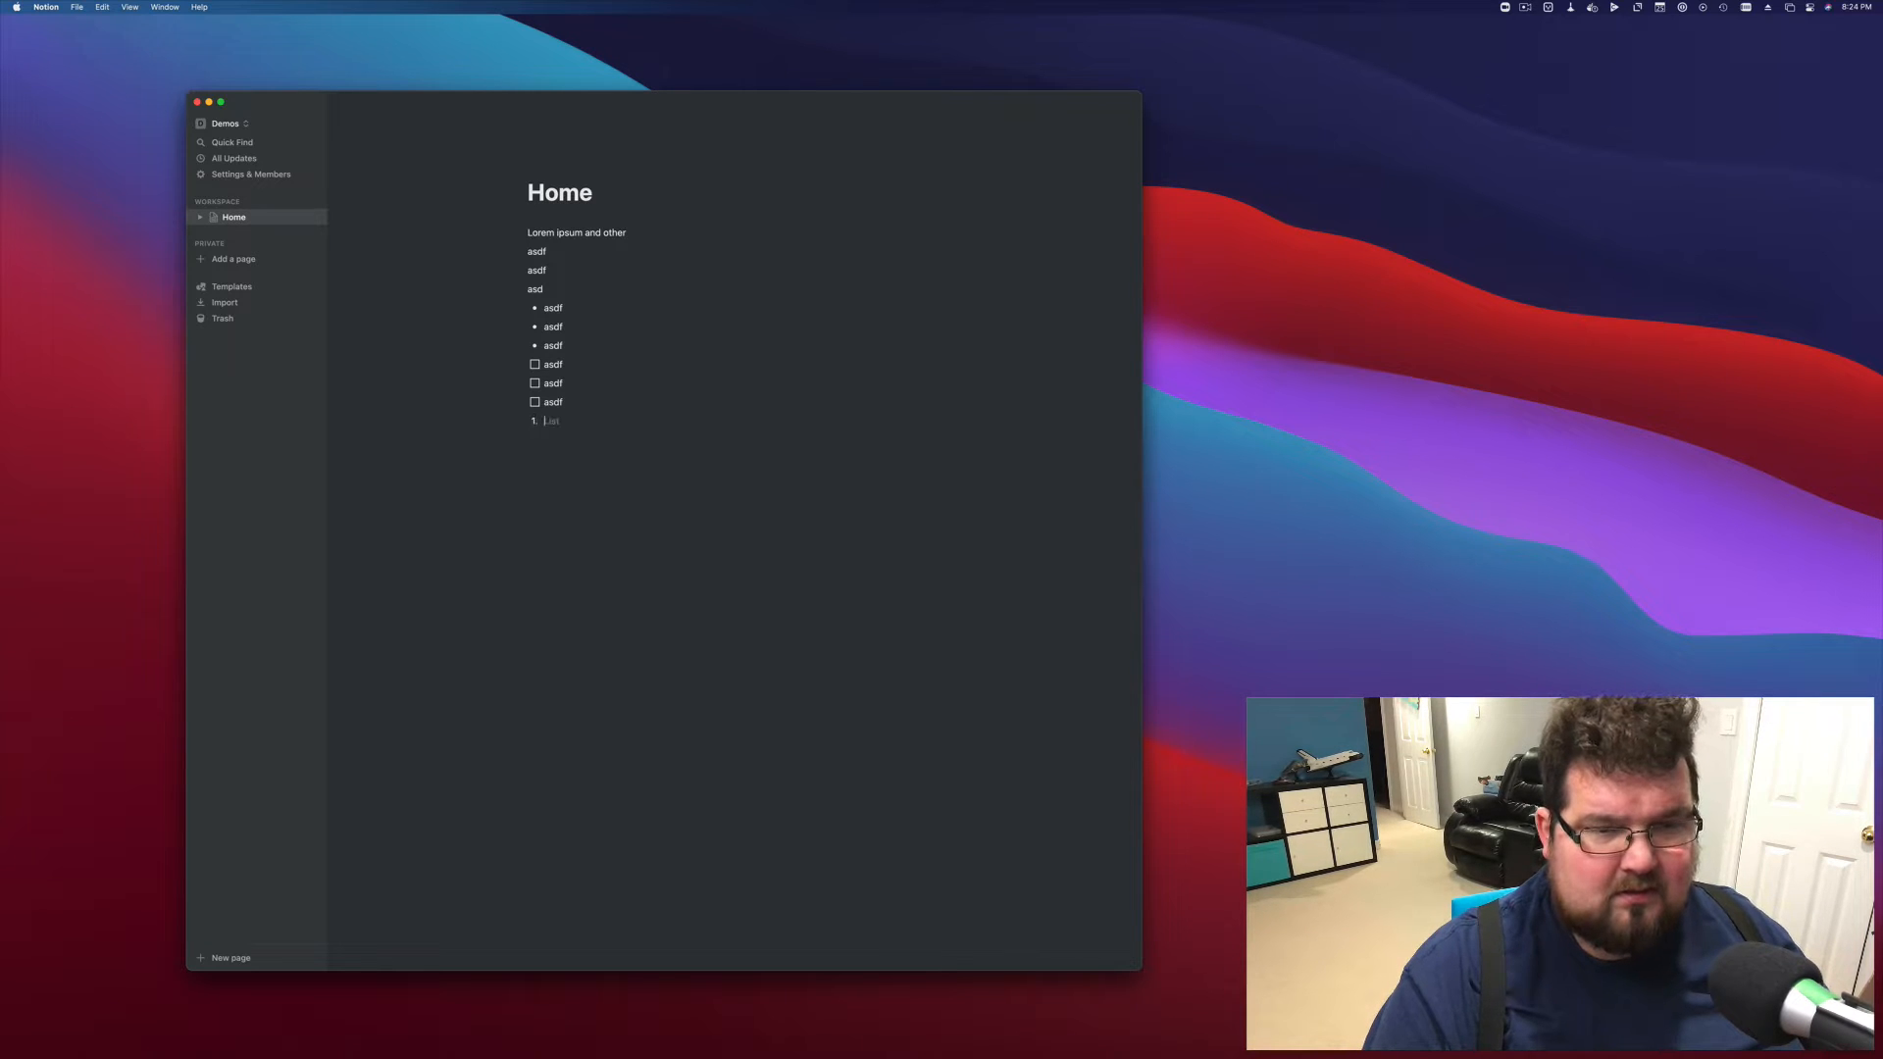
{"action": "type", "text": " sf 2. "}
{"action": "type", "text": "asdf"}
{"action": "key", "text": "Return"}
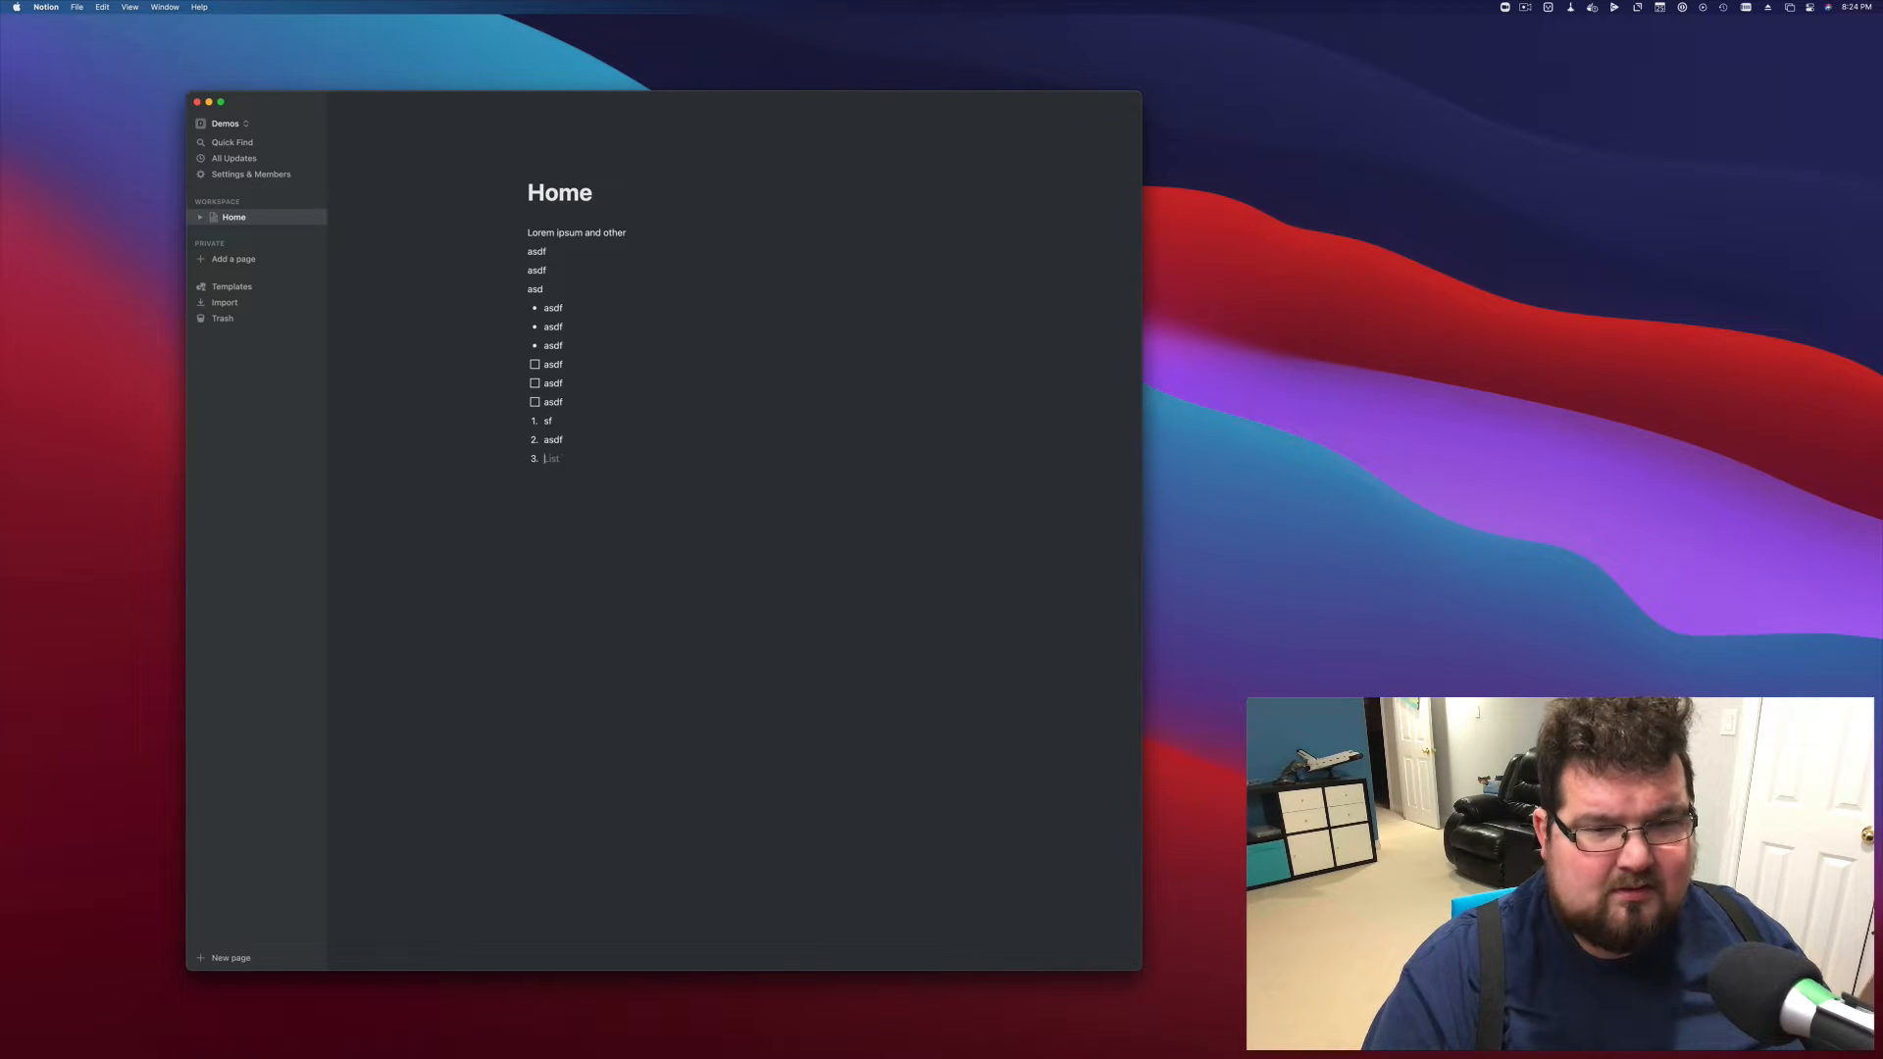
{"action": "type", "text": "asdf"}
{"action": "key", "text": "Return"}
{"action": "type", "text": "s"}
{"action": "key", "text": "BackSpace"}
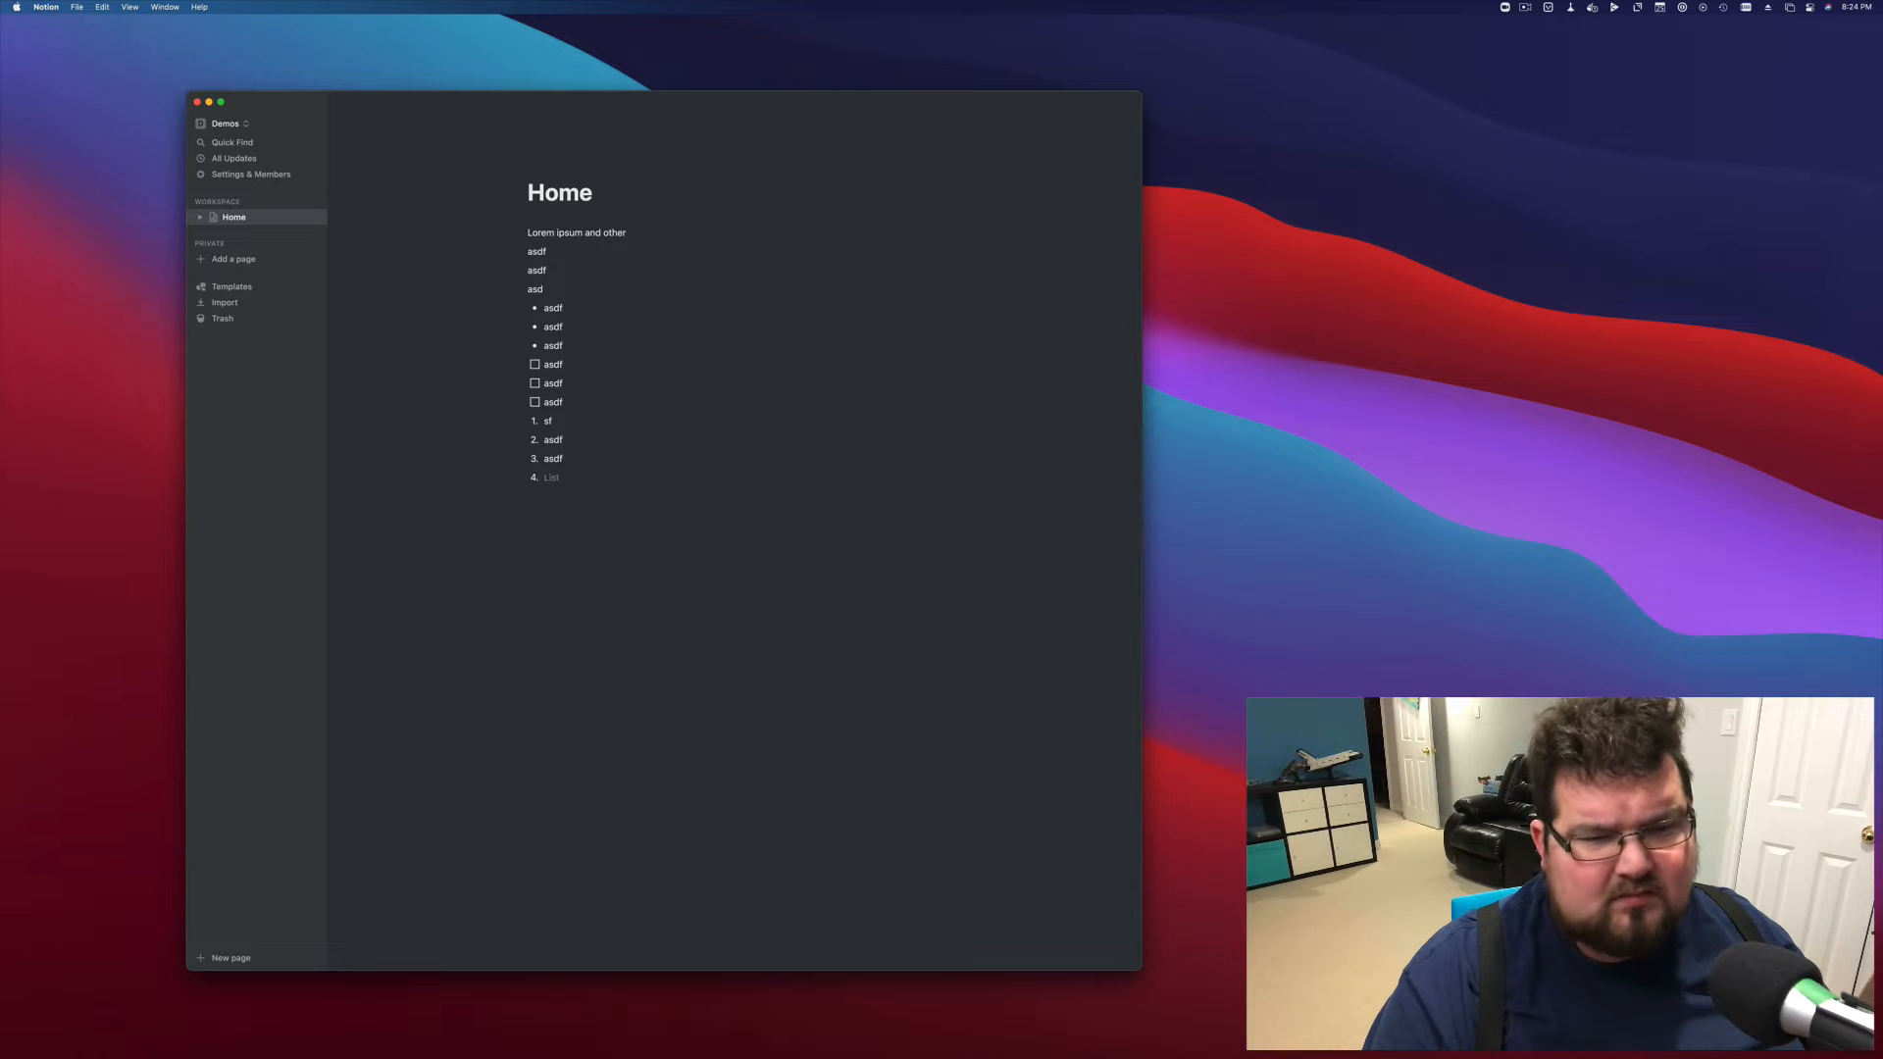
Add a level 2 heading reading "heading 2" below the numbered list
{"action": "type", "text": "#"}
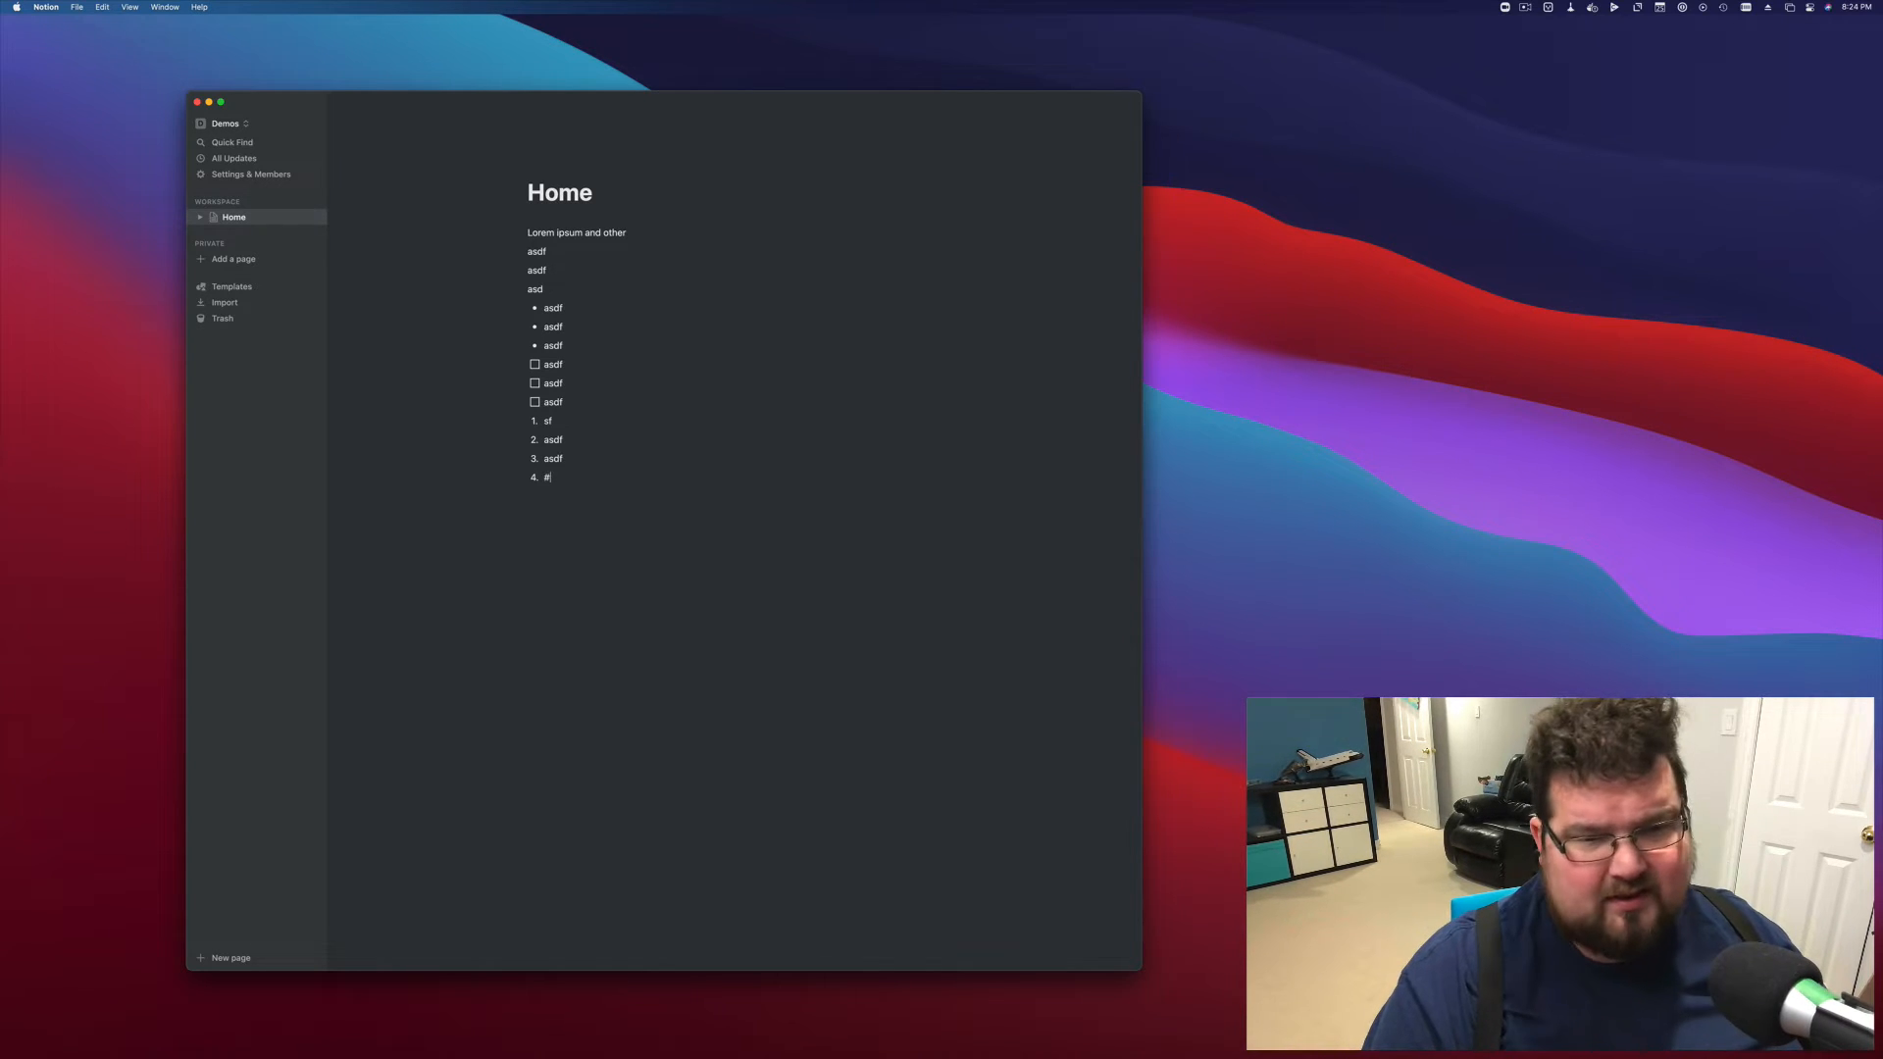
{"action": "type", "text": "# "}
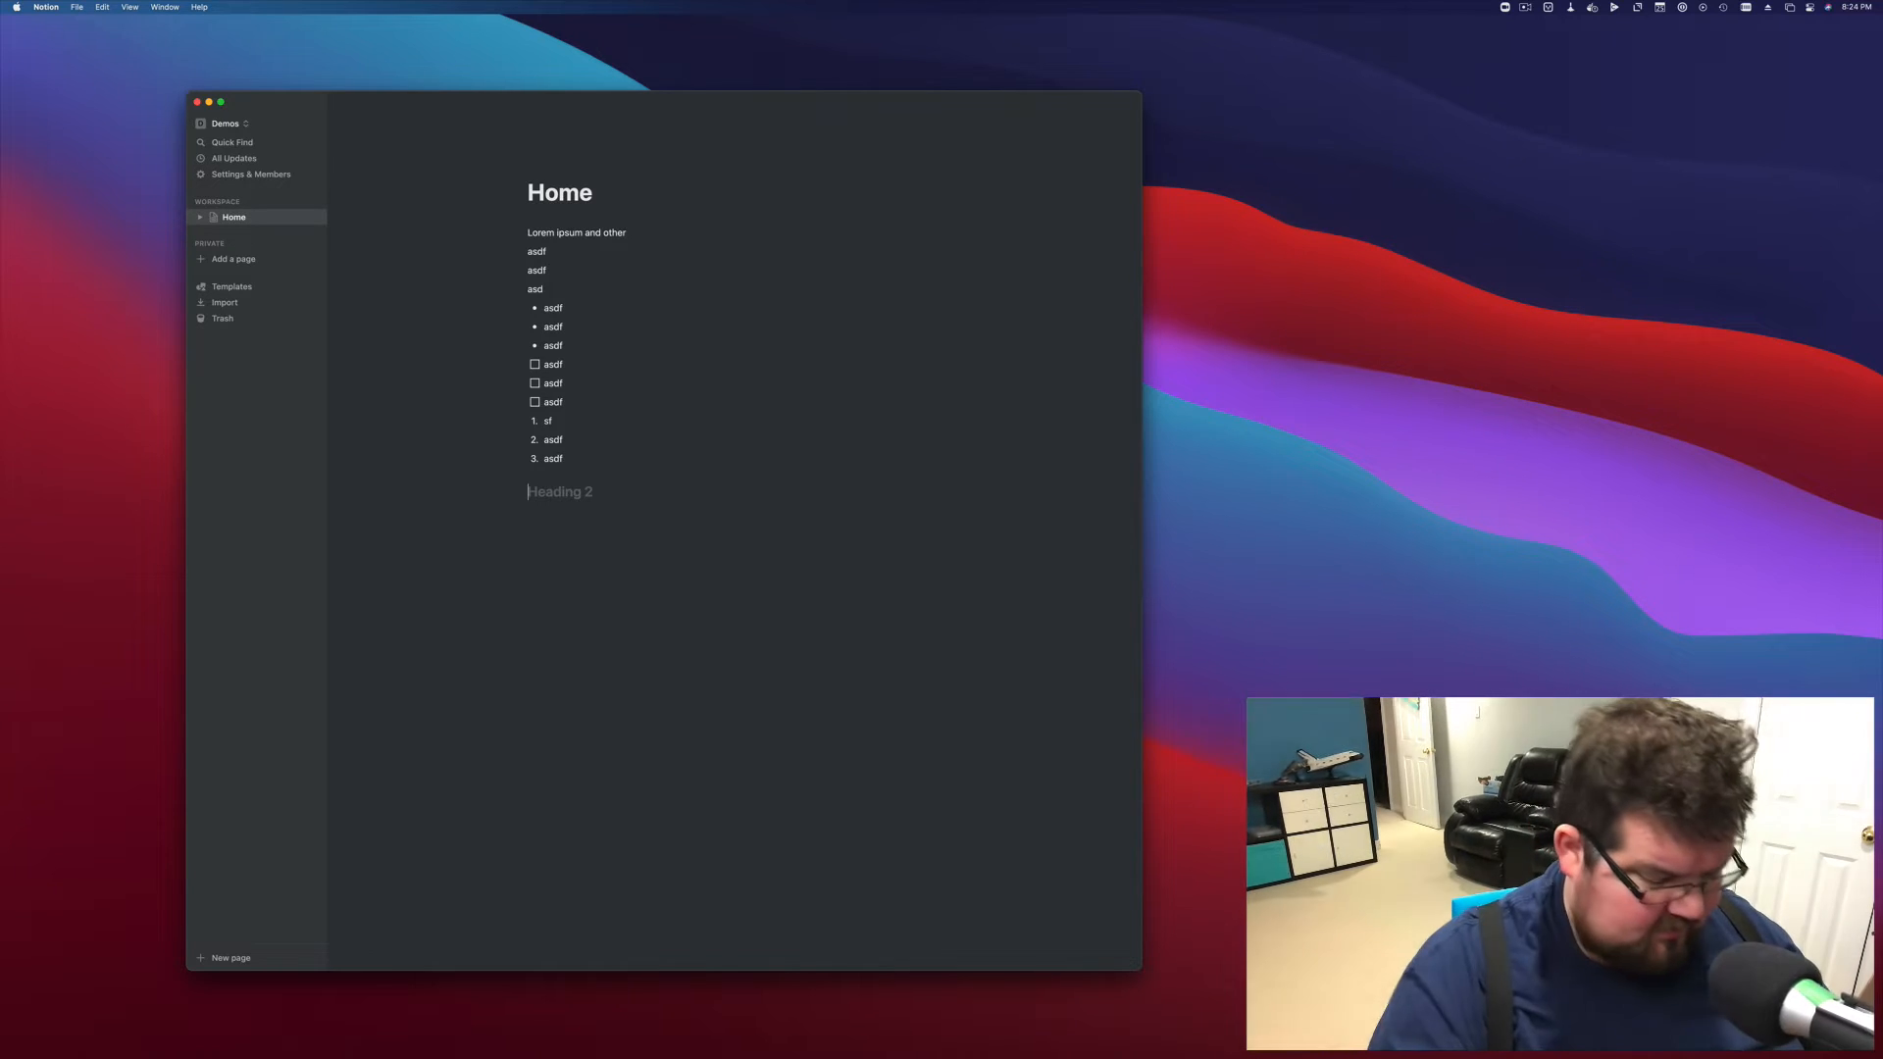
{"action": "type", "text": "header"}
{"action": "key", "text": "BackSpace"}
{"action": "key", "text": "BackSpace"}
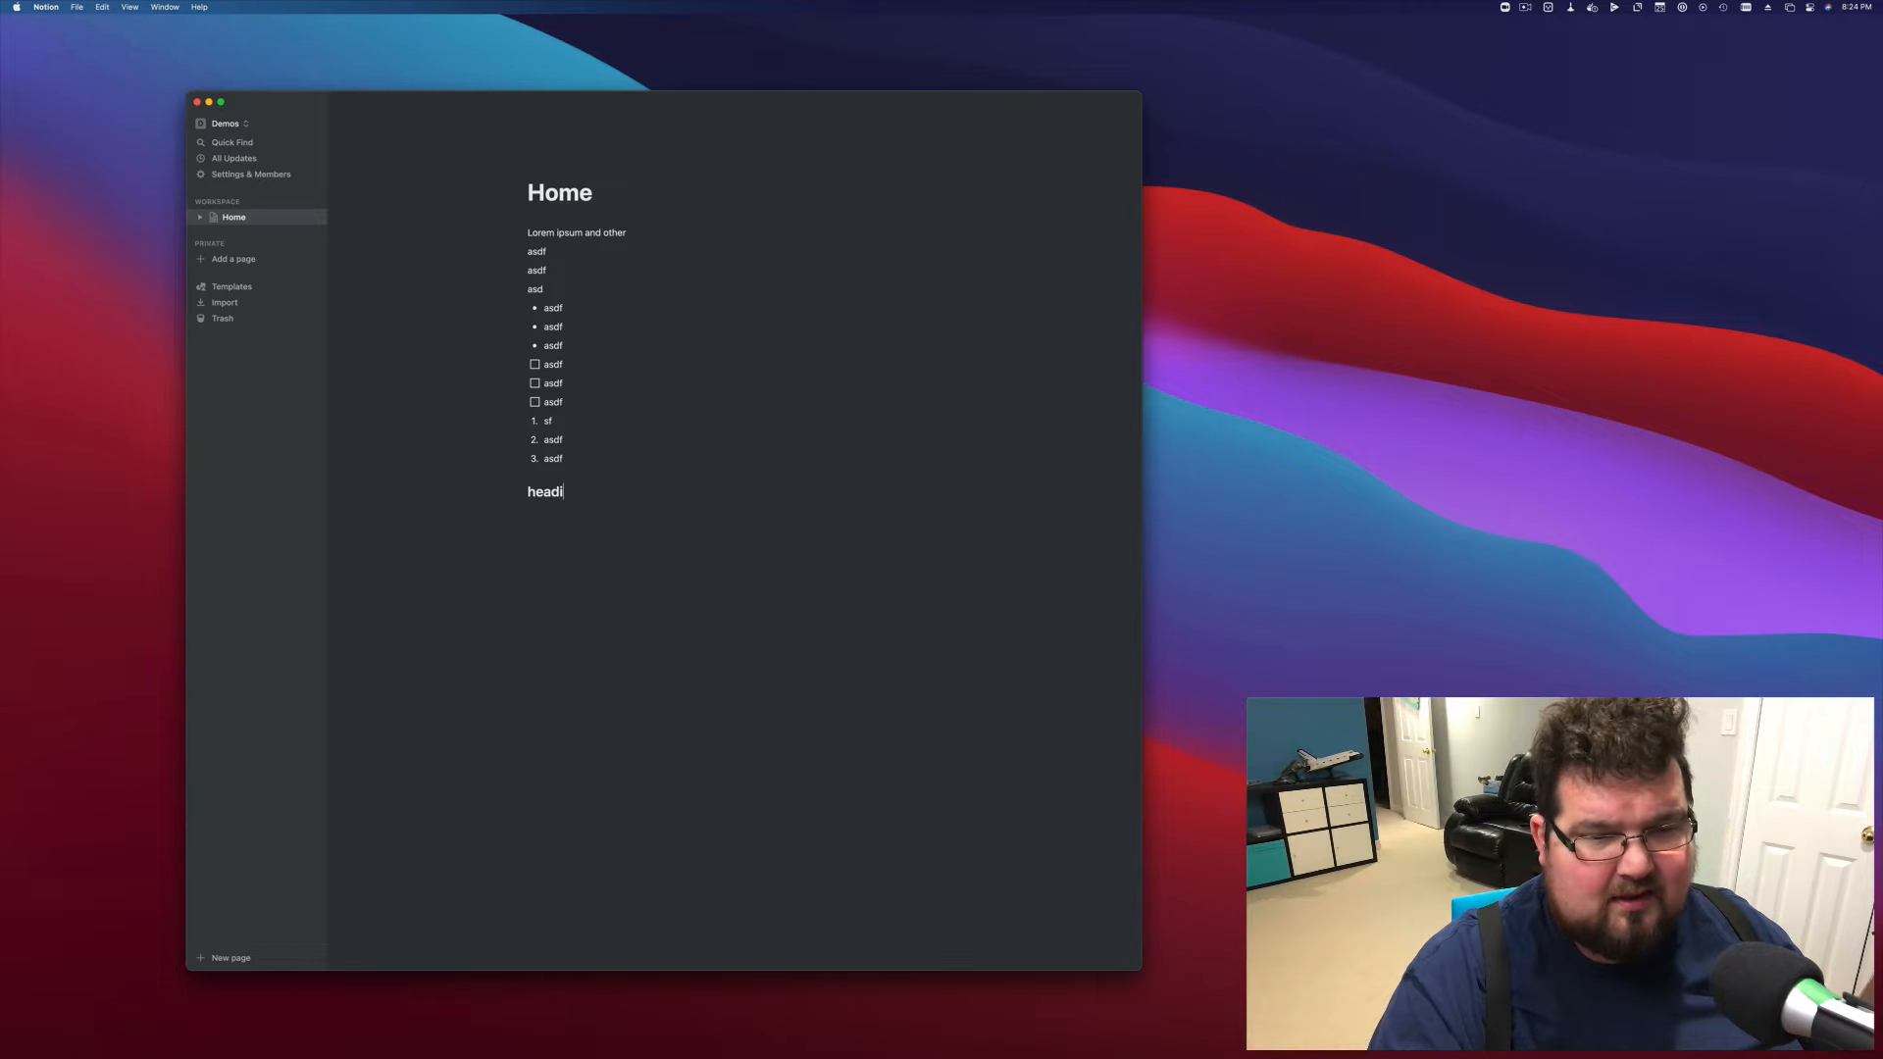
{"action": "type", "text": "ing 2"}
{"action": "key", "text": "Return"}
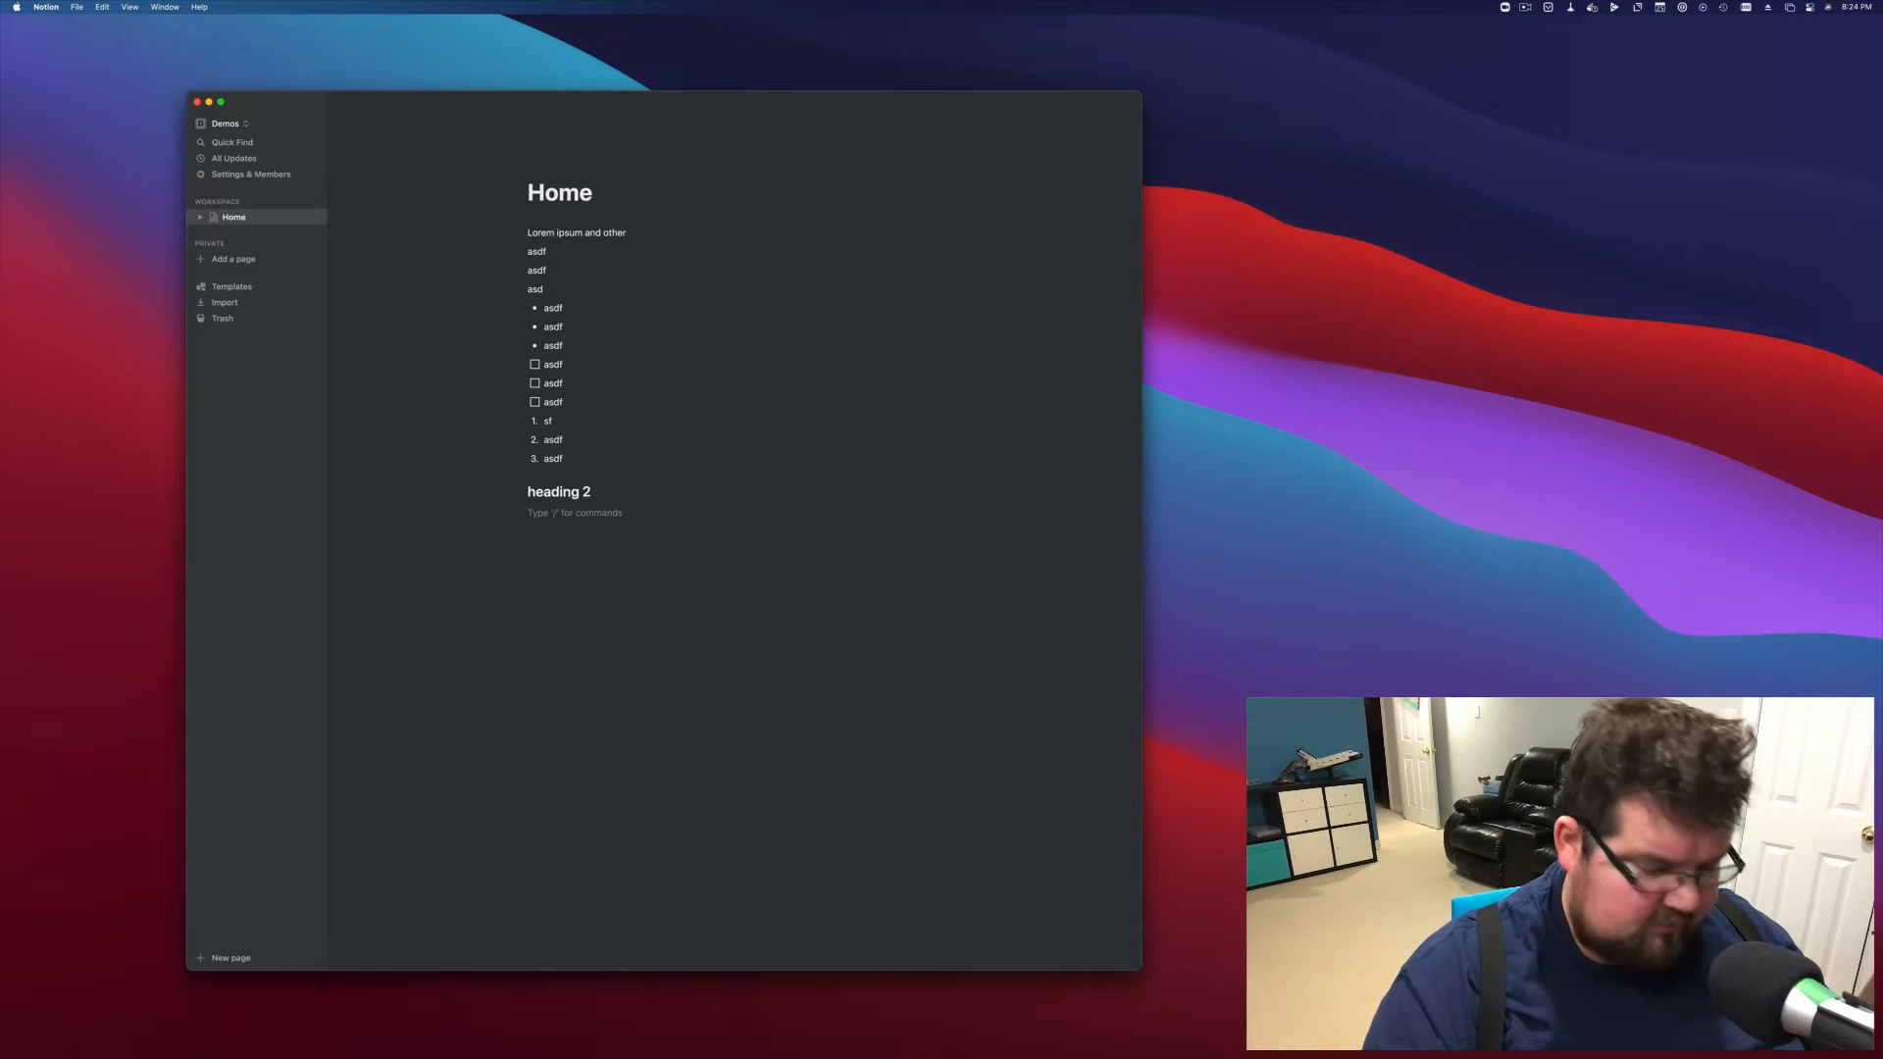
Add a level 3 heading reading "heading 3" under the level 2 heading
{"action": "type", "text": "### hea"}
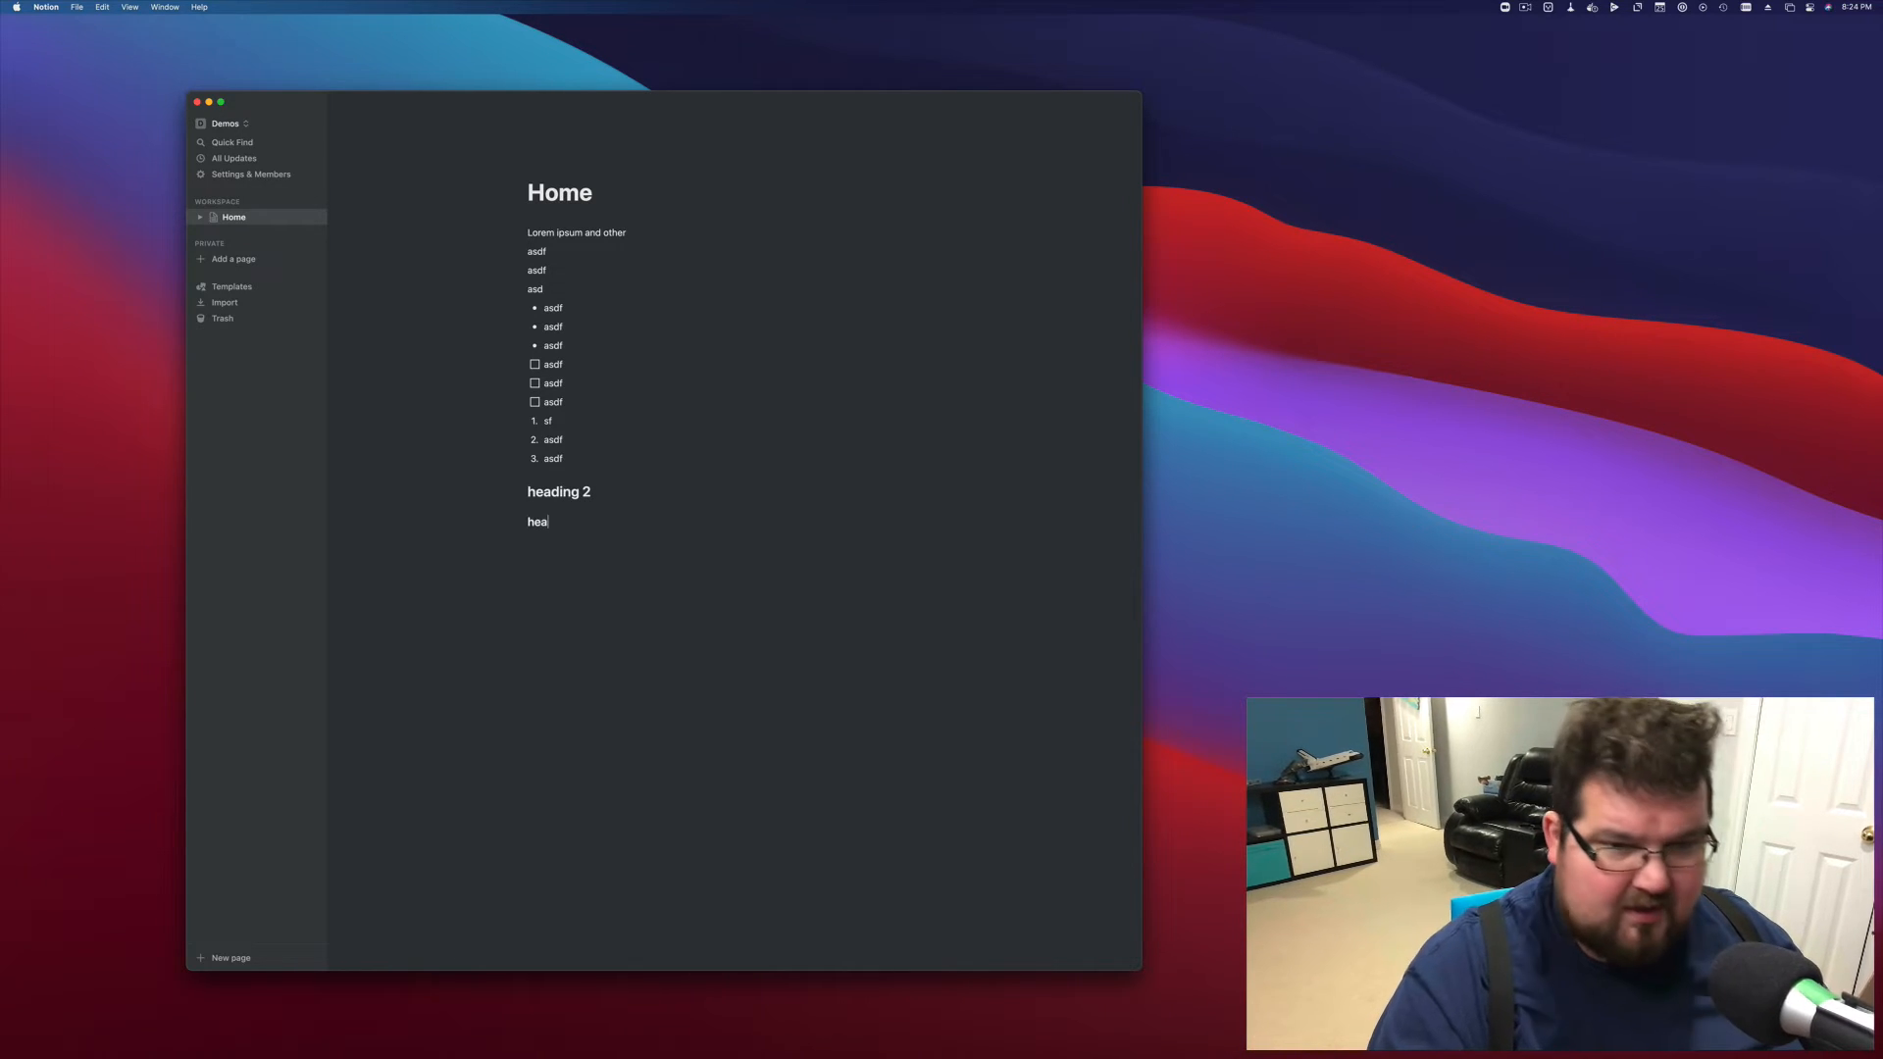
{"action": "type", "text": "ding 3"}
{"action": "key", "text": "Return"}
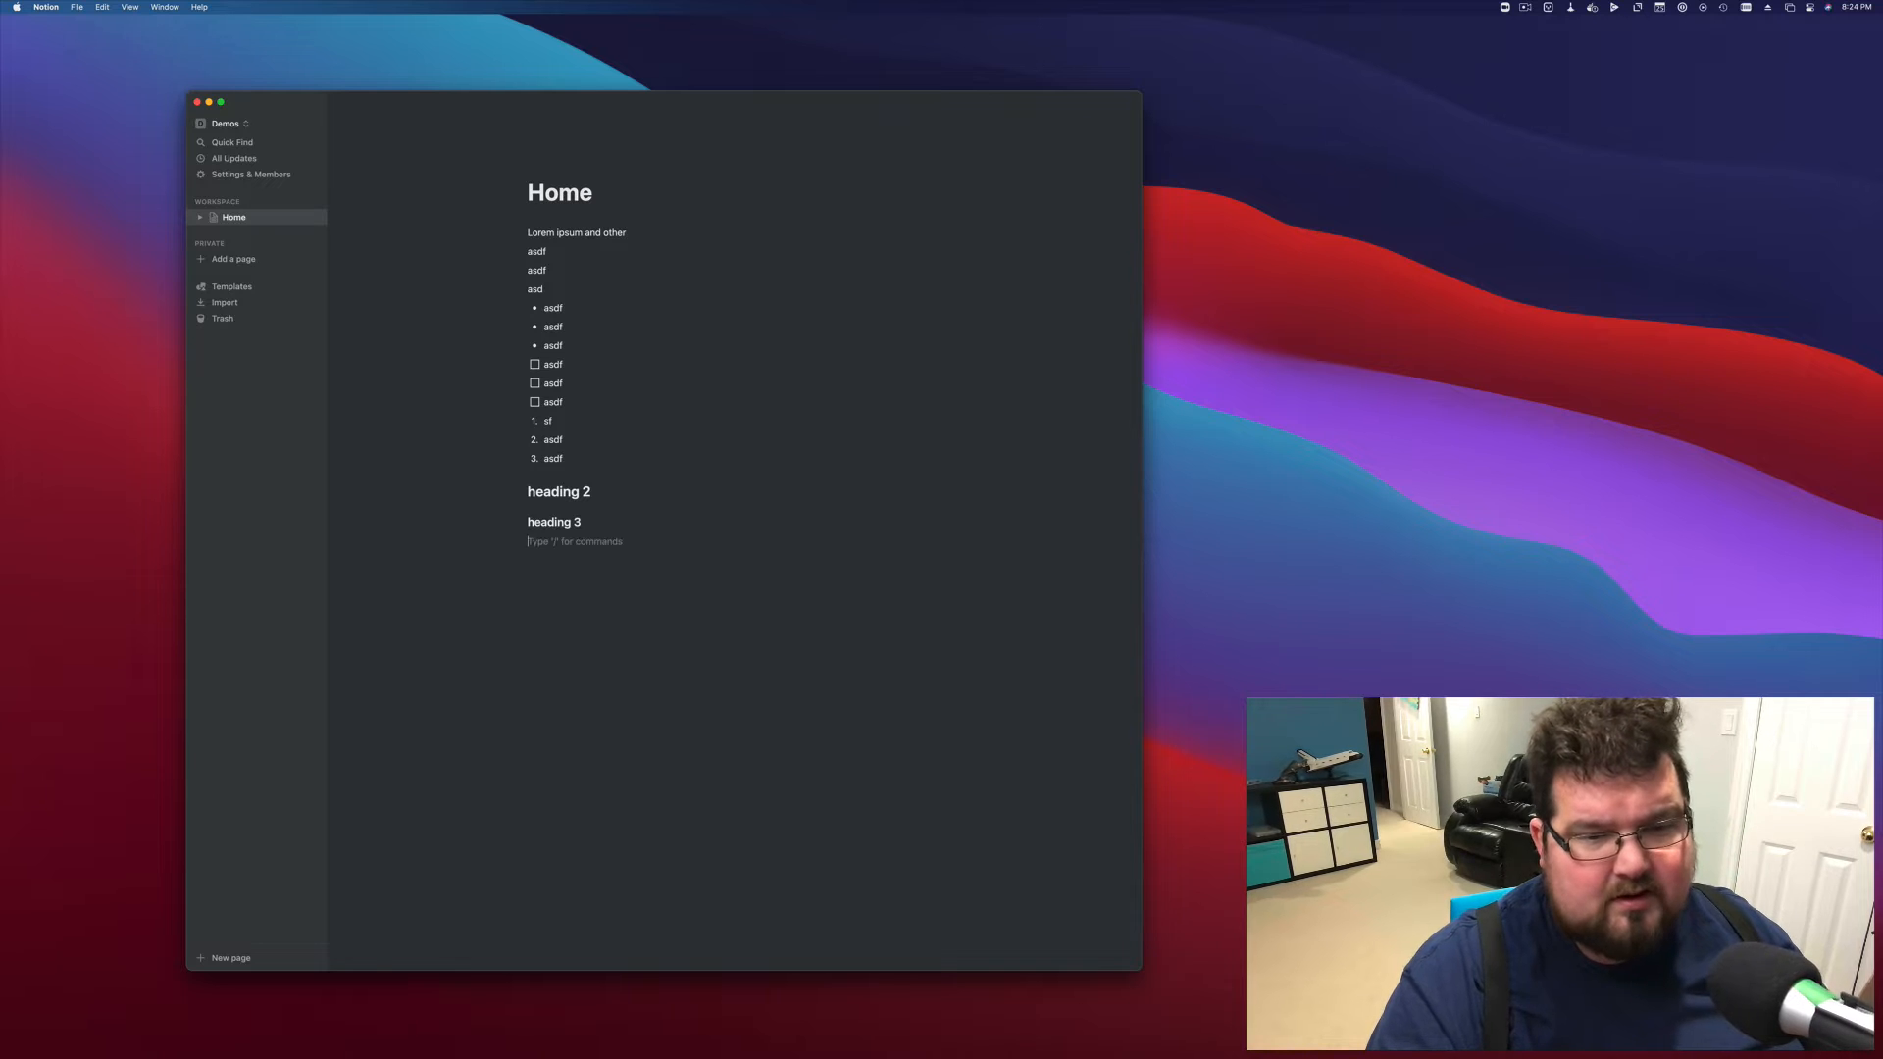
Insert a level 1 heading reading "heading 1" between the numbered list and the level 2 heading
{"action": "key", "text": "Up"}
{"action": "key", "text": "Up"}
{"action": "key", "text": "Up"}
{"action": "key", "text": "Return"}
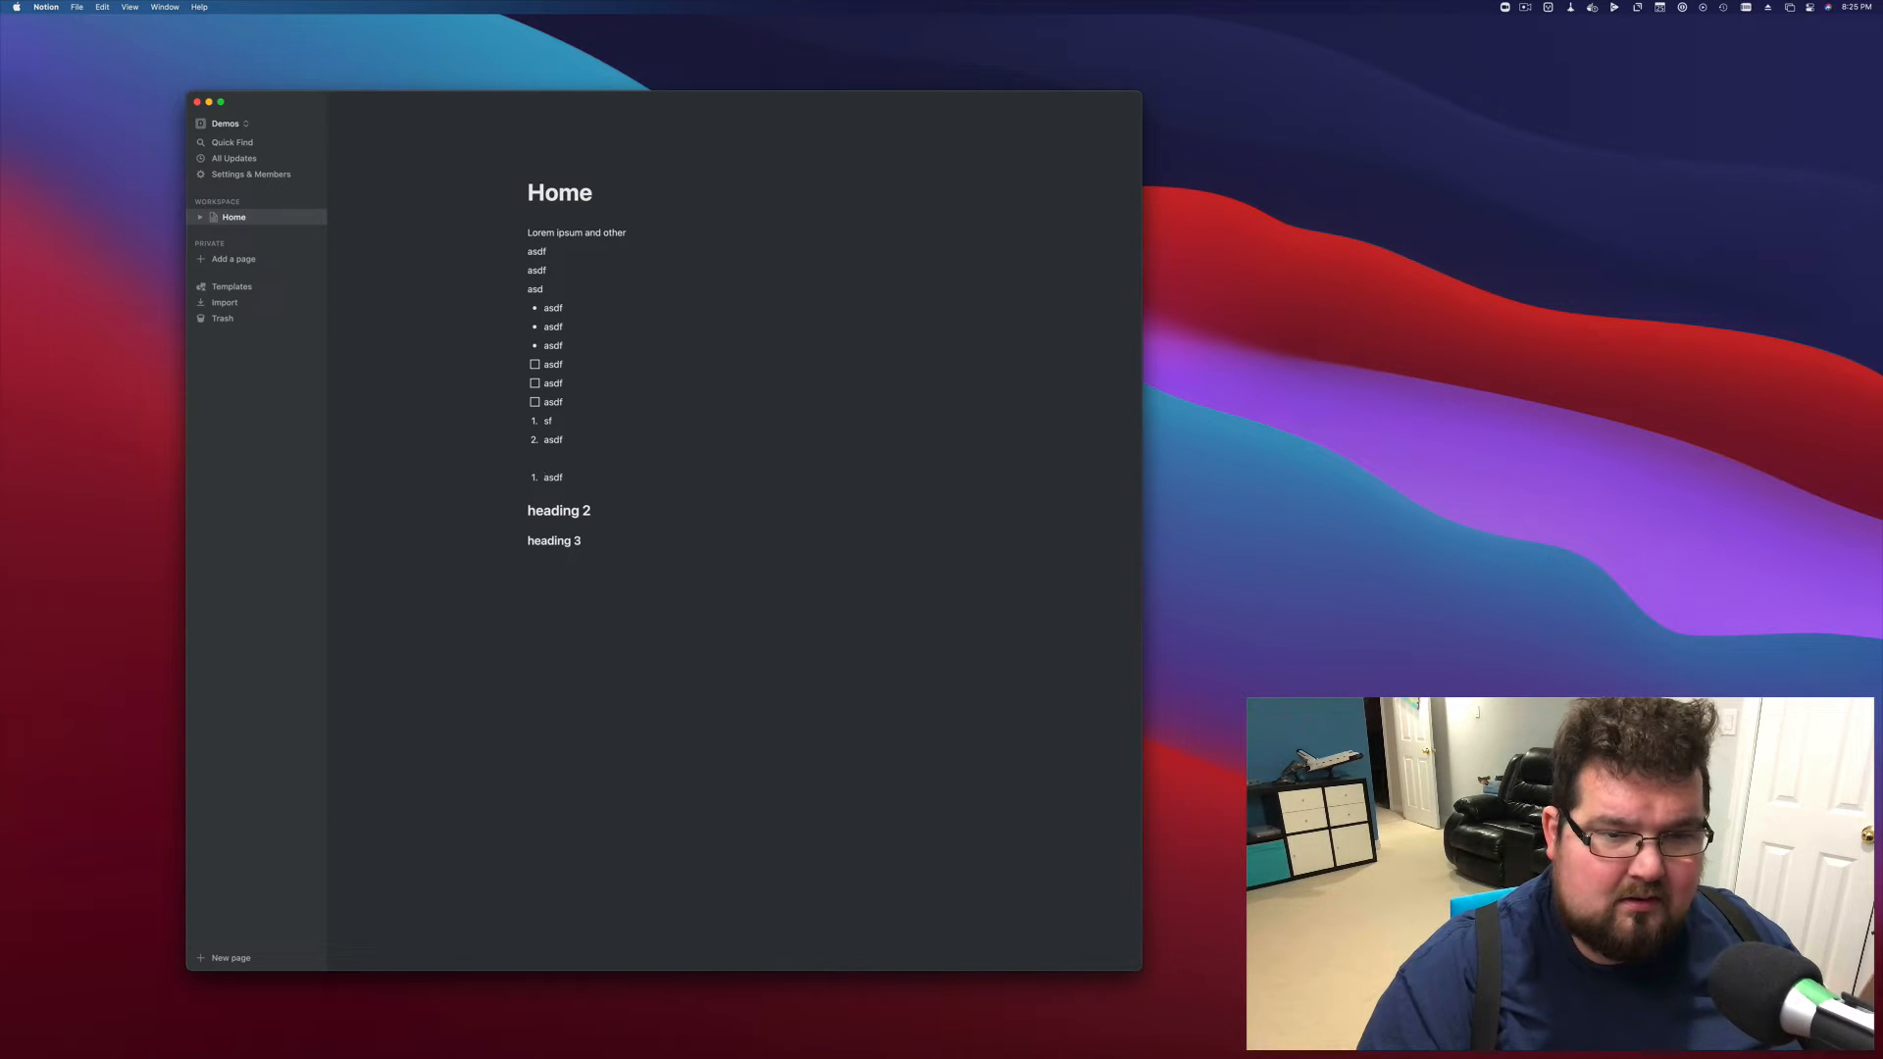
{"action": "key", "text": "super+z"}
{"action": "key", "text": "Return"}
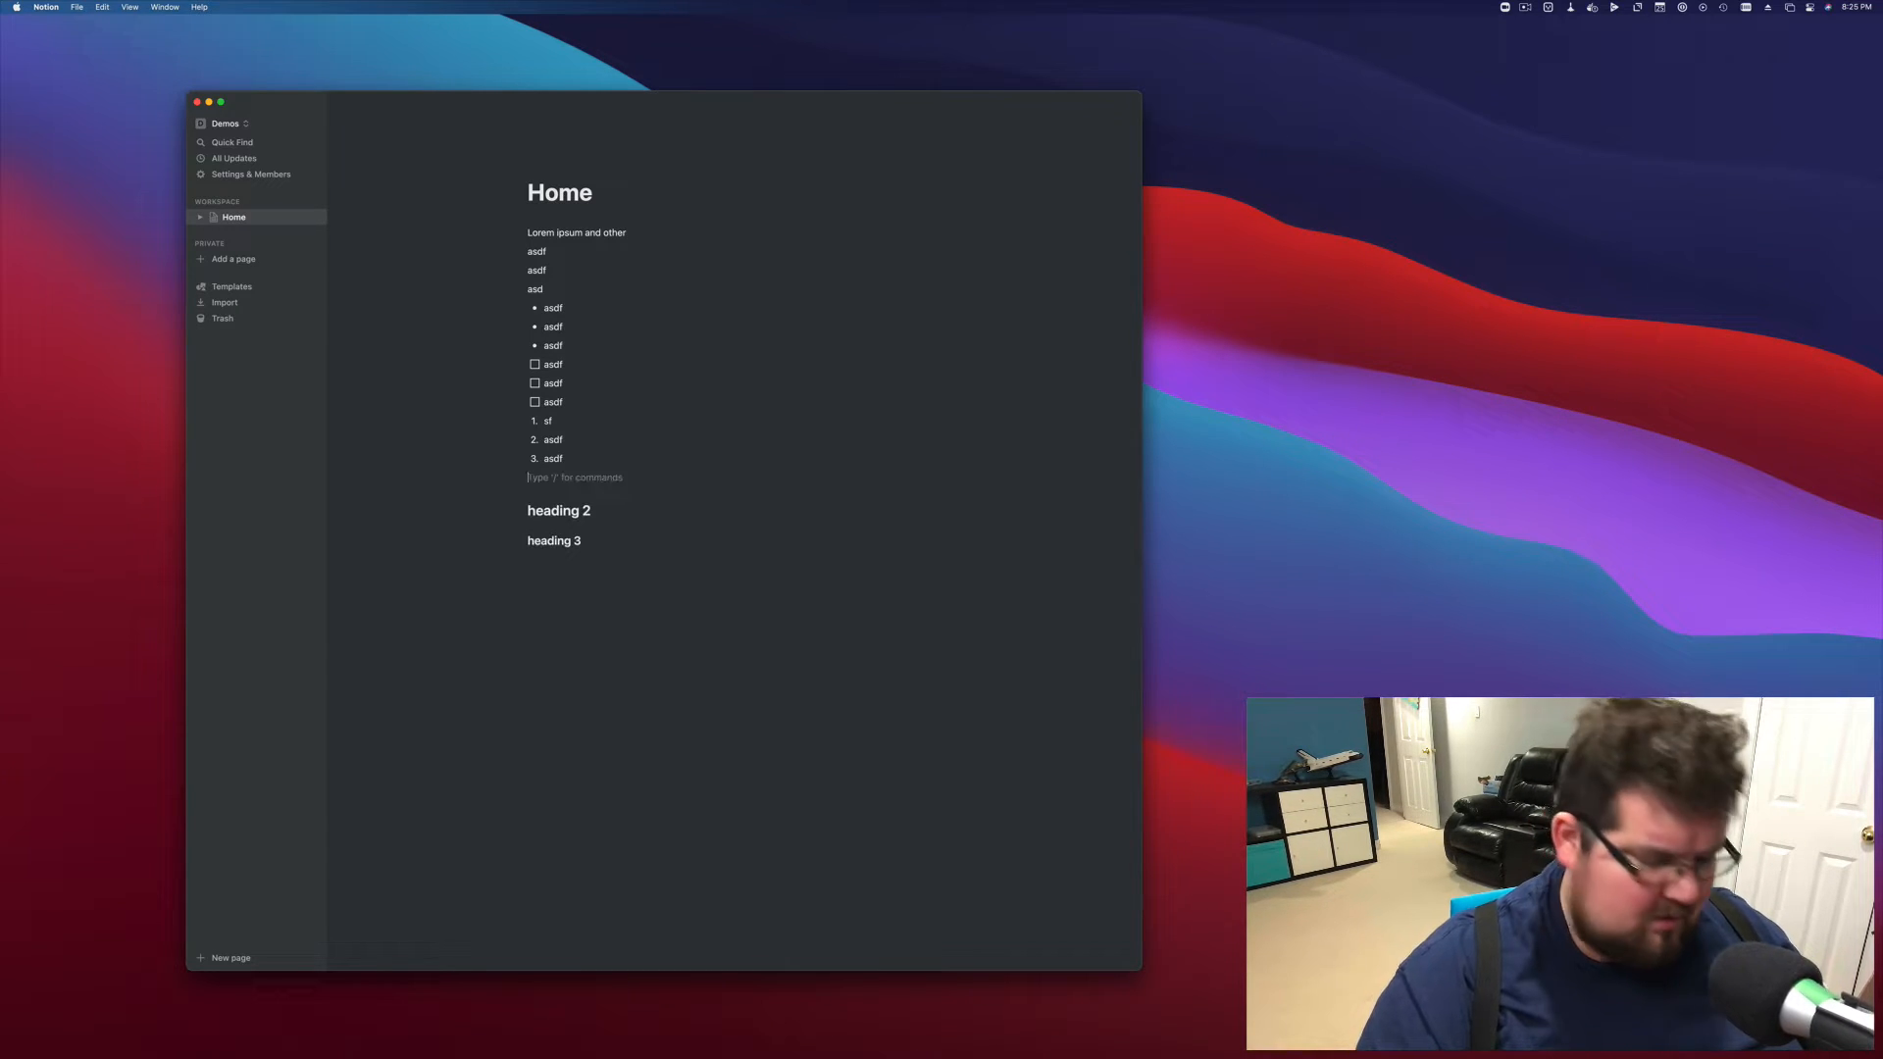
{"action": "type", "text": "# "}
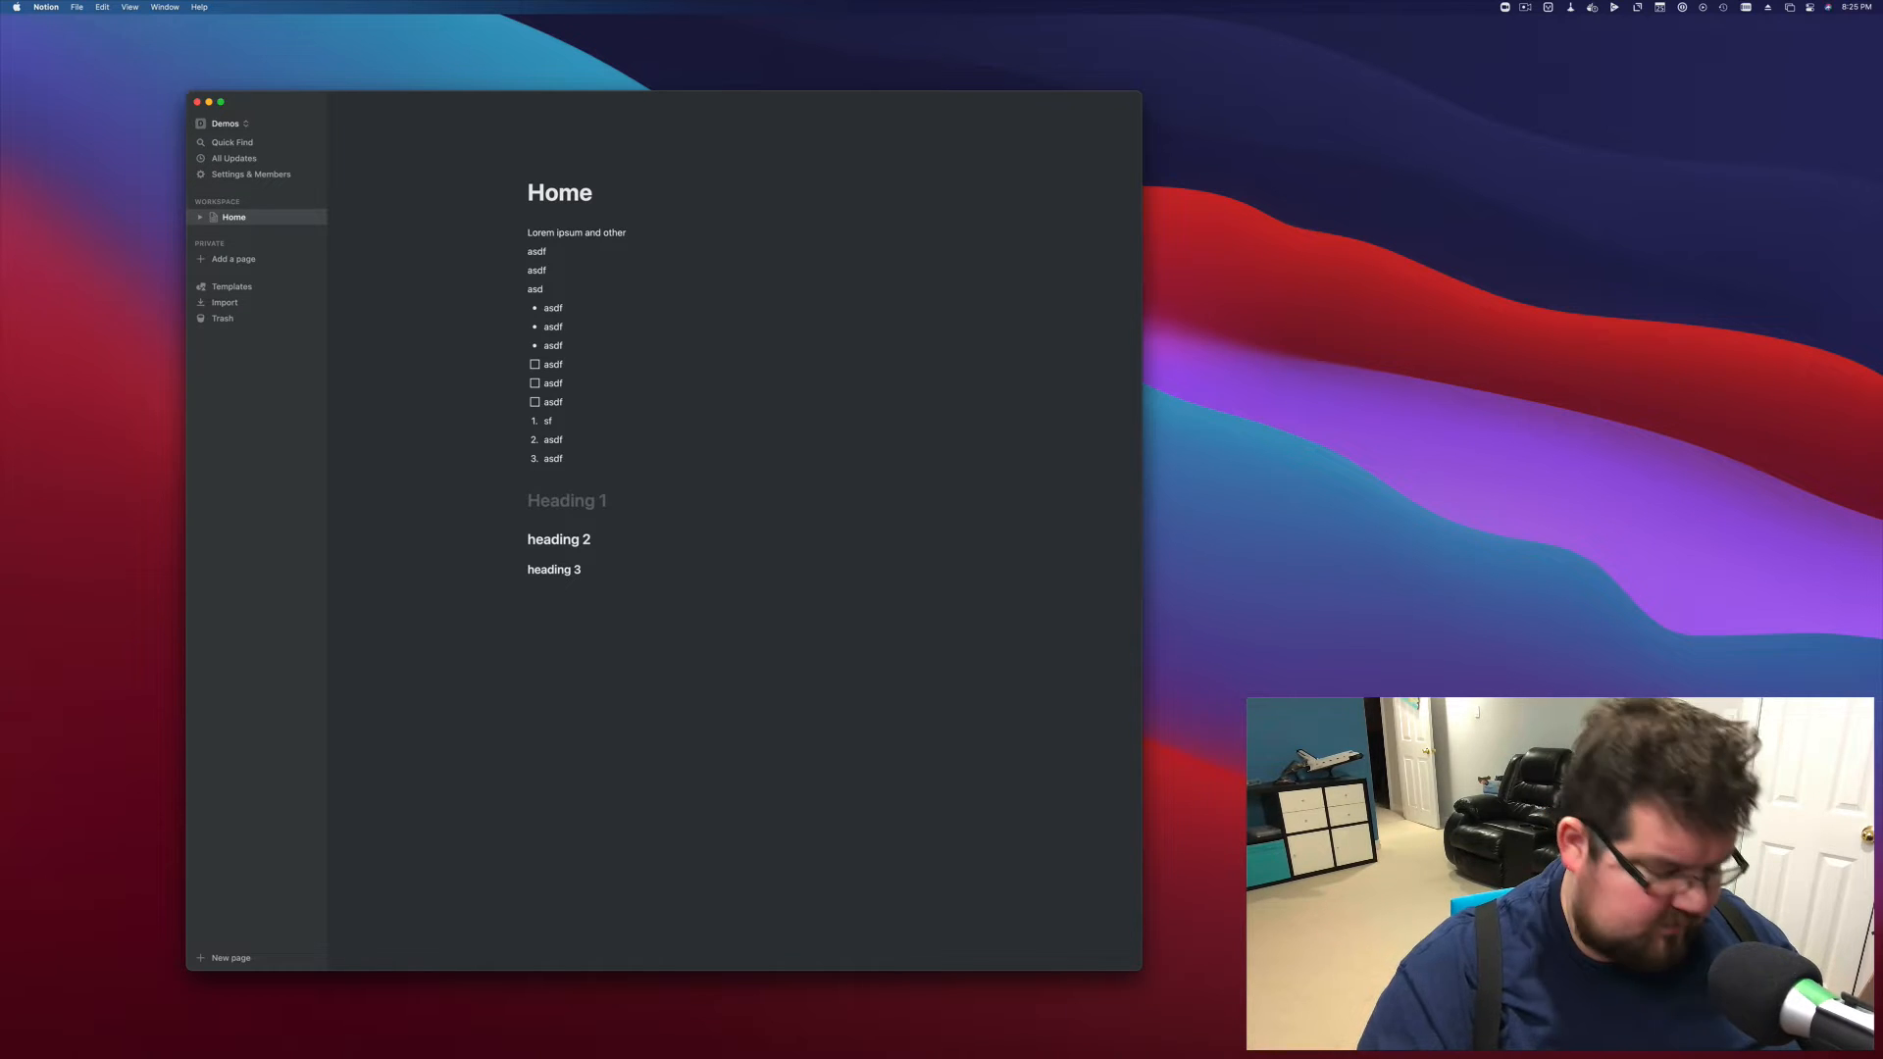
{"action": "type", "text": "heading 1"}
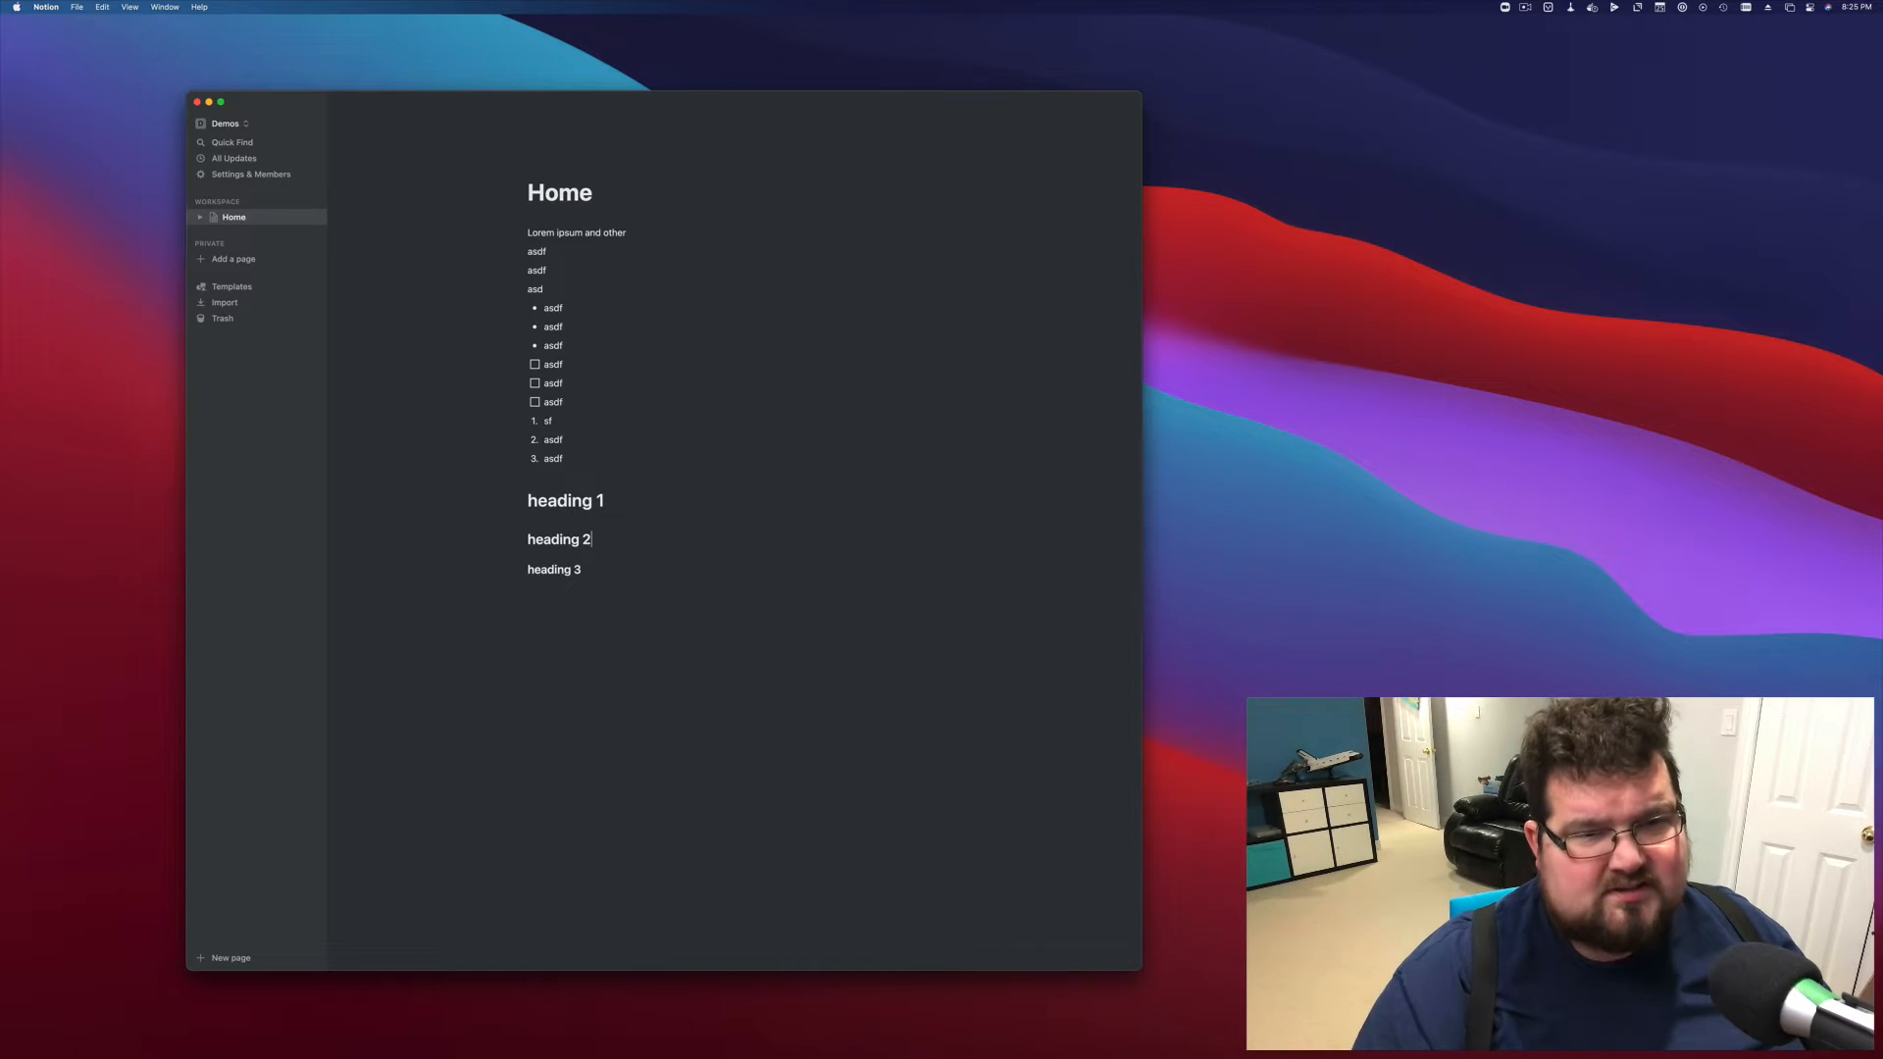
Make the word "ipsum" bold and the word "other" italic in the first line of text
{"action": "double_click", "coordinate": [569, 233]}
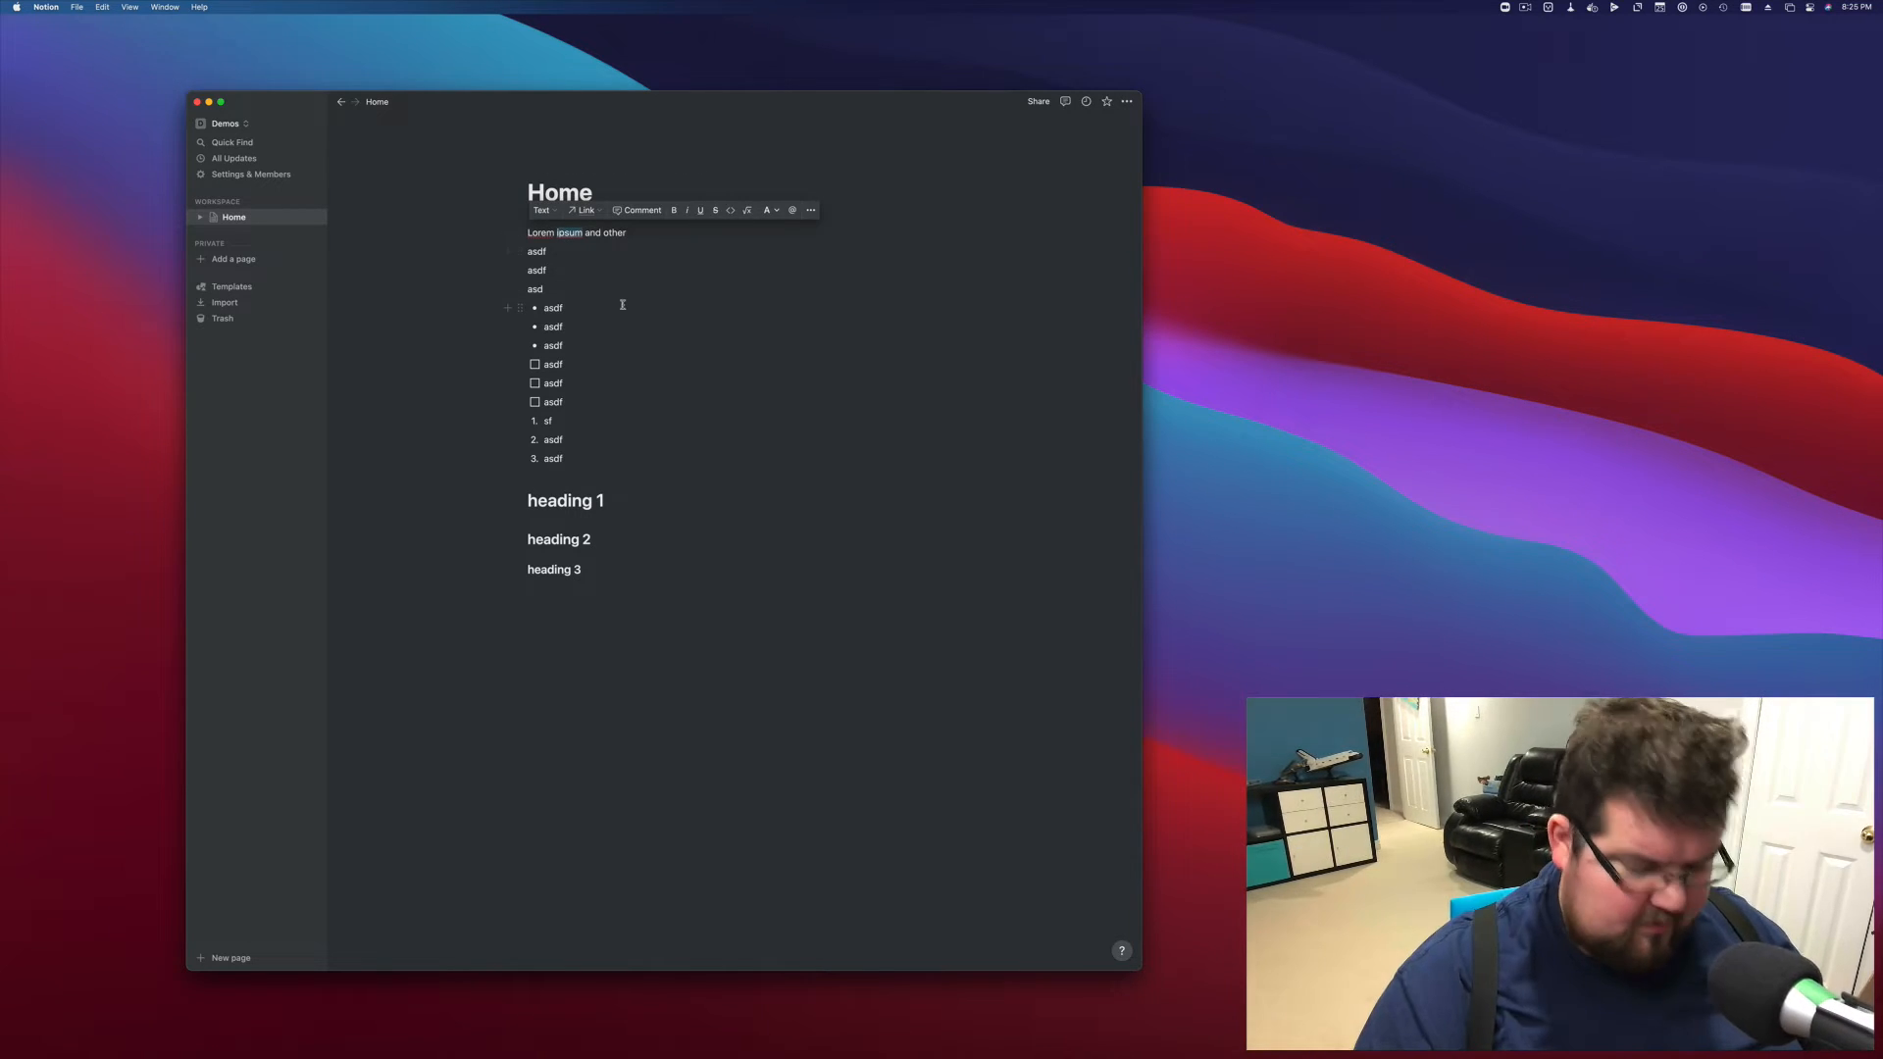
{"action": "double_click", "coordinate": [616, 232]}
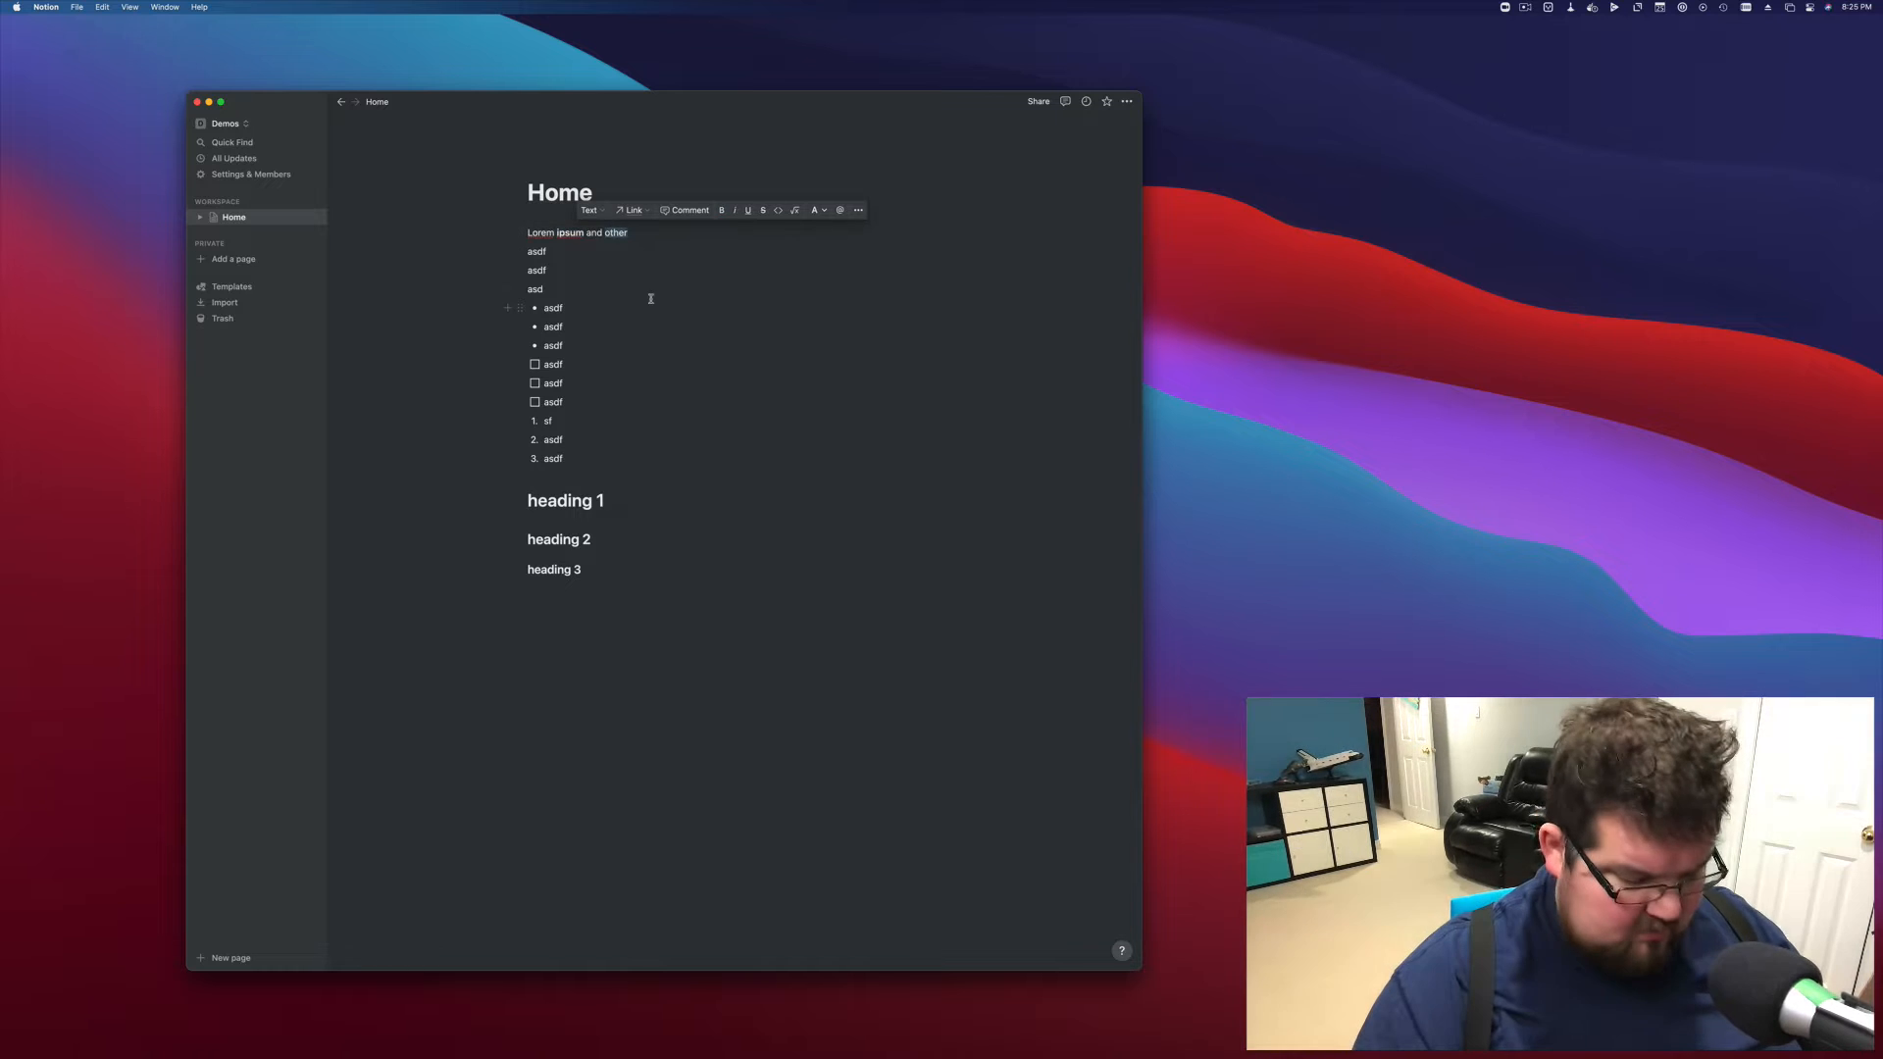
{"action": "left_click", "coordinate": [603, 237]}
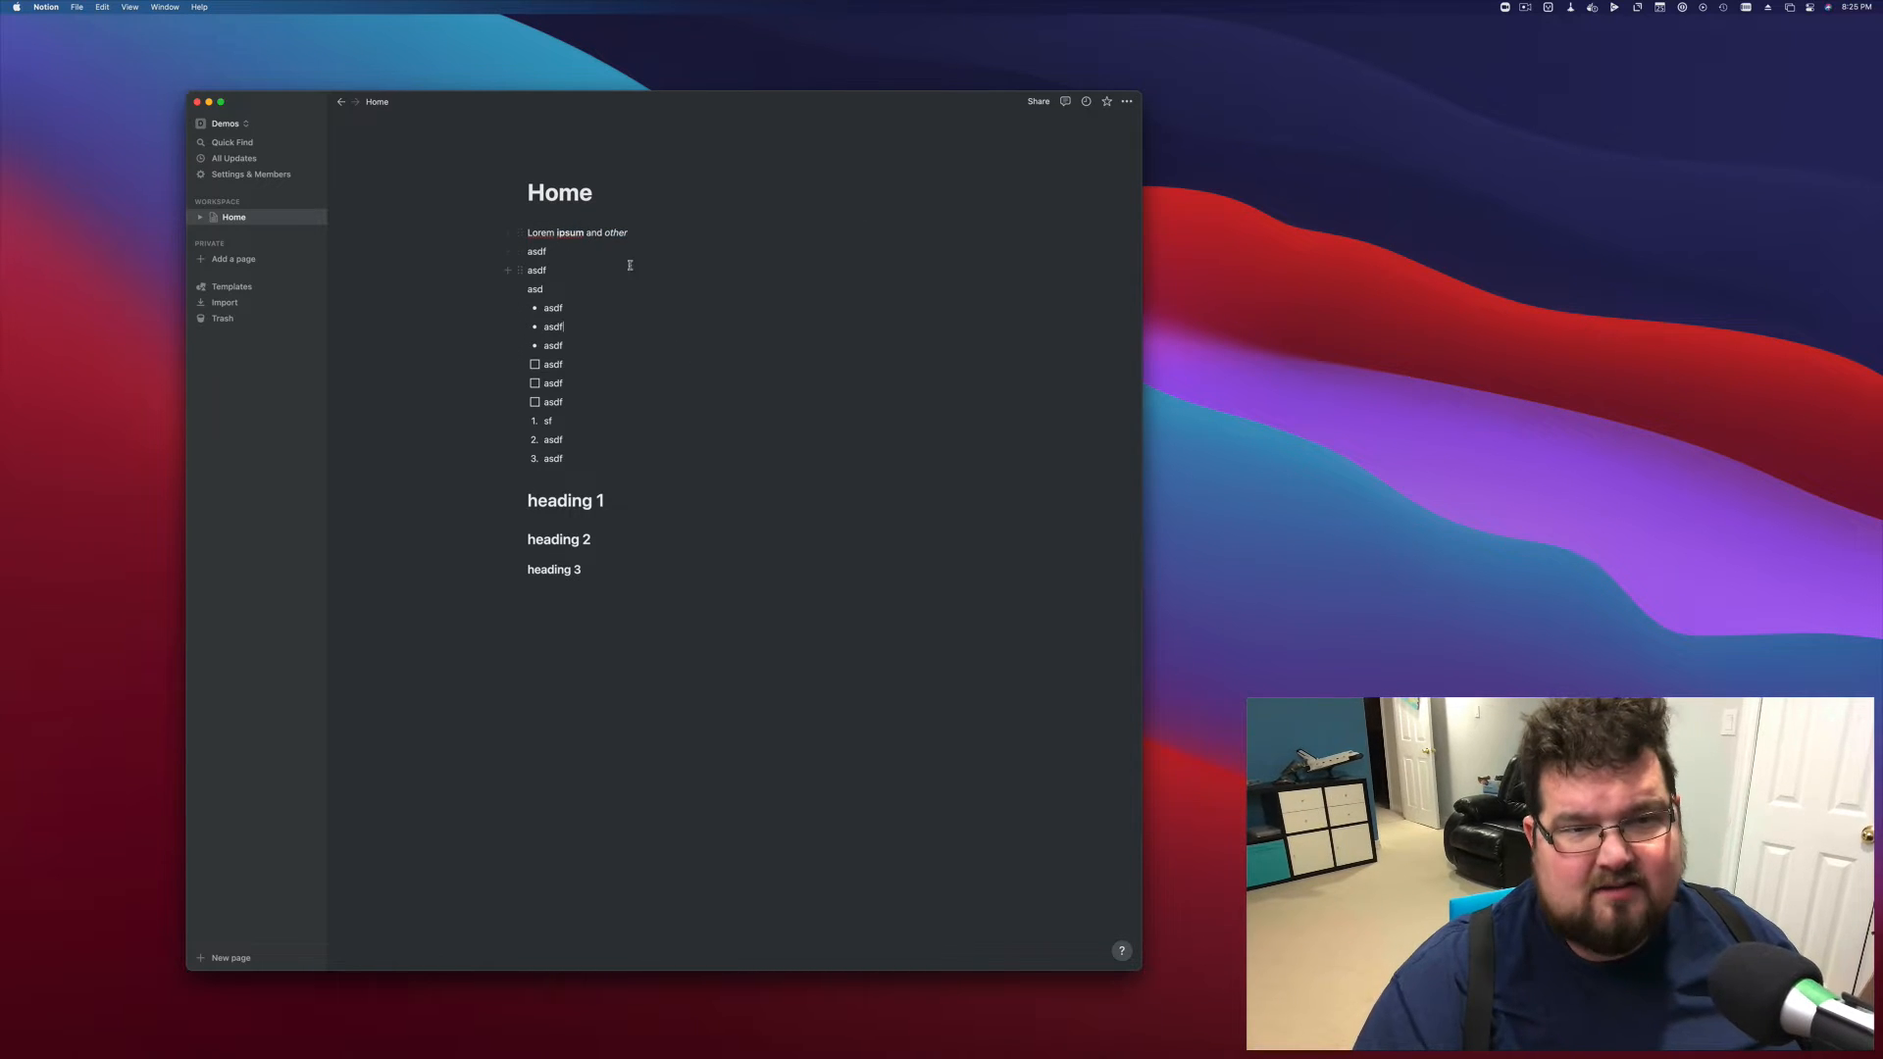
Color the letters "em ips" within "Lorem ipsum" orange
{"action": "left_click_drag", "start_coordinate": [541, 232], "coordinate": [585, 232]}
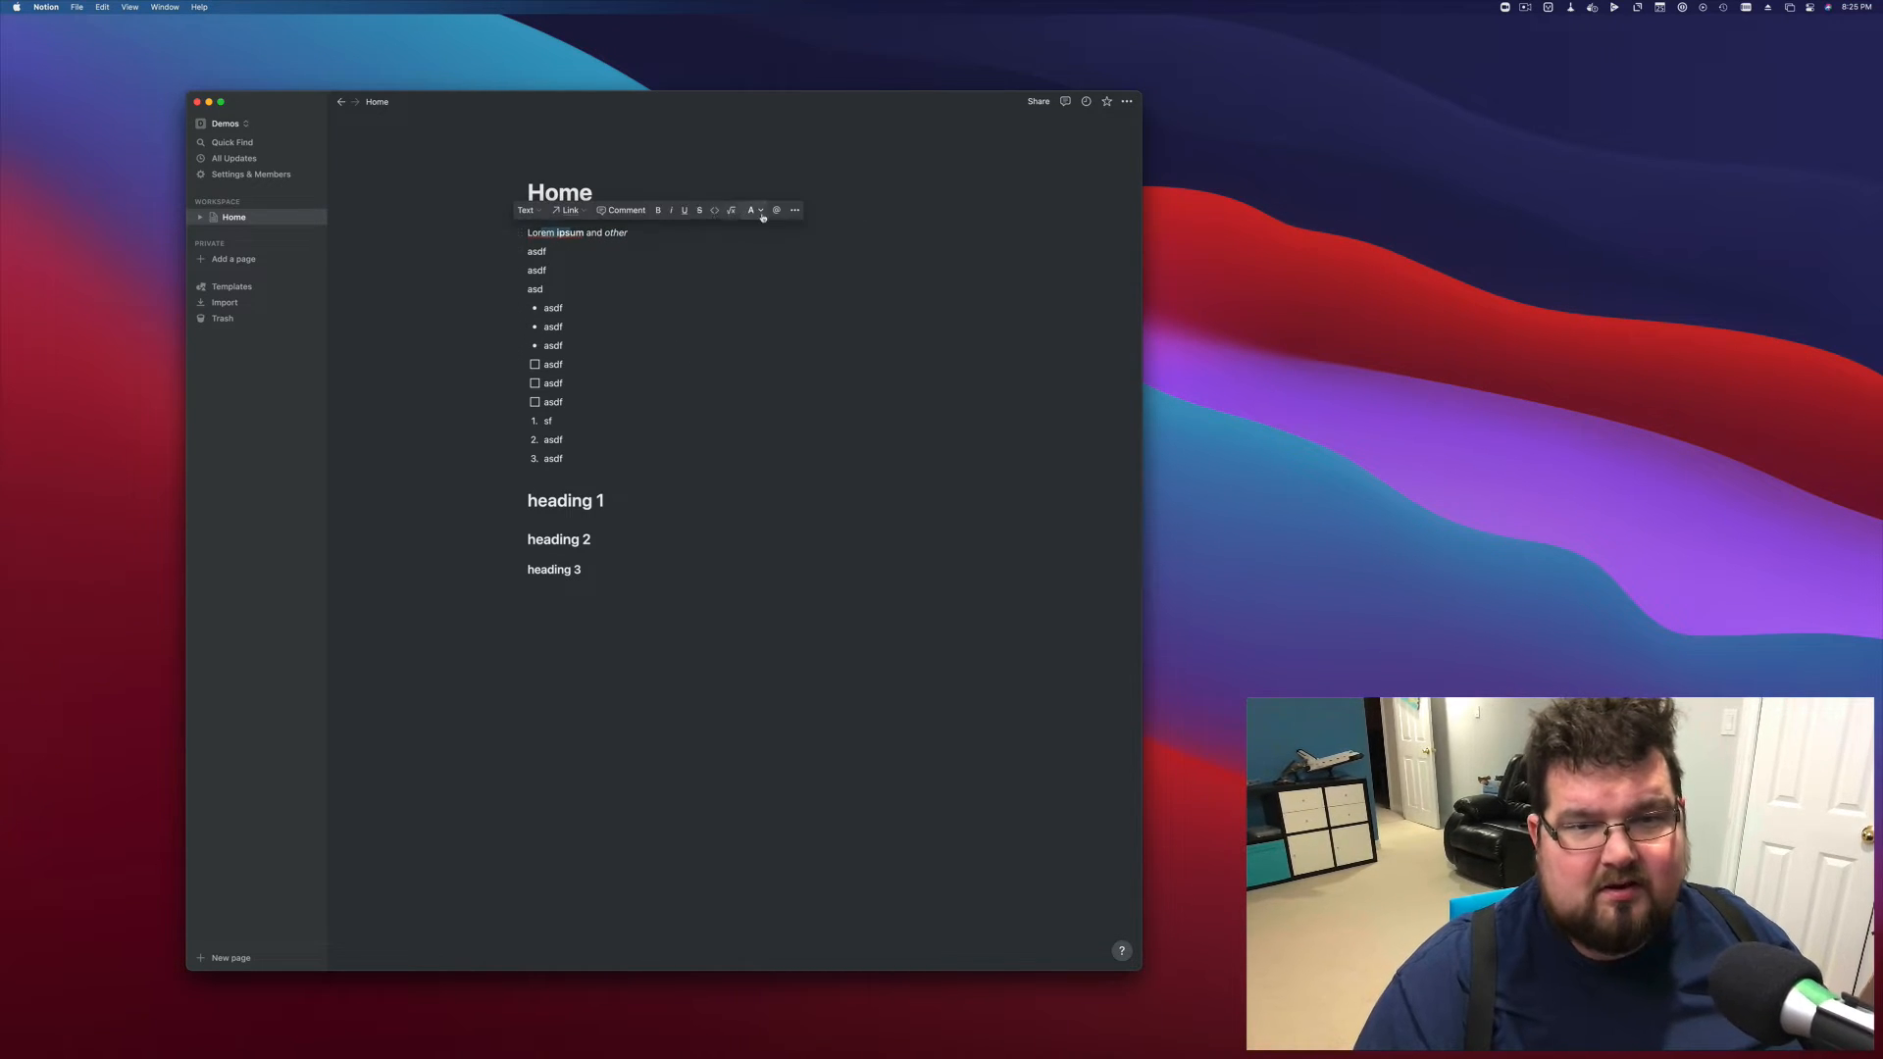
{"action": "left_click", "coordinate": [762, 211]}
{"action": "left_click", "coordinate": [739, 339]}
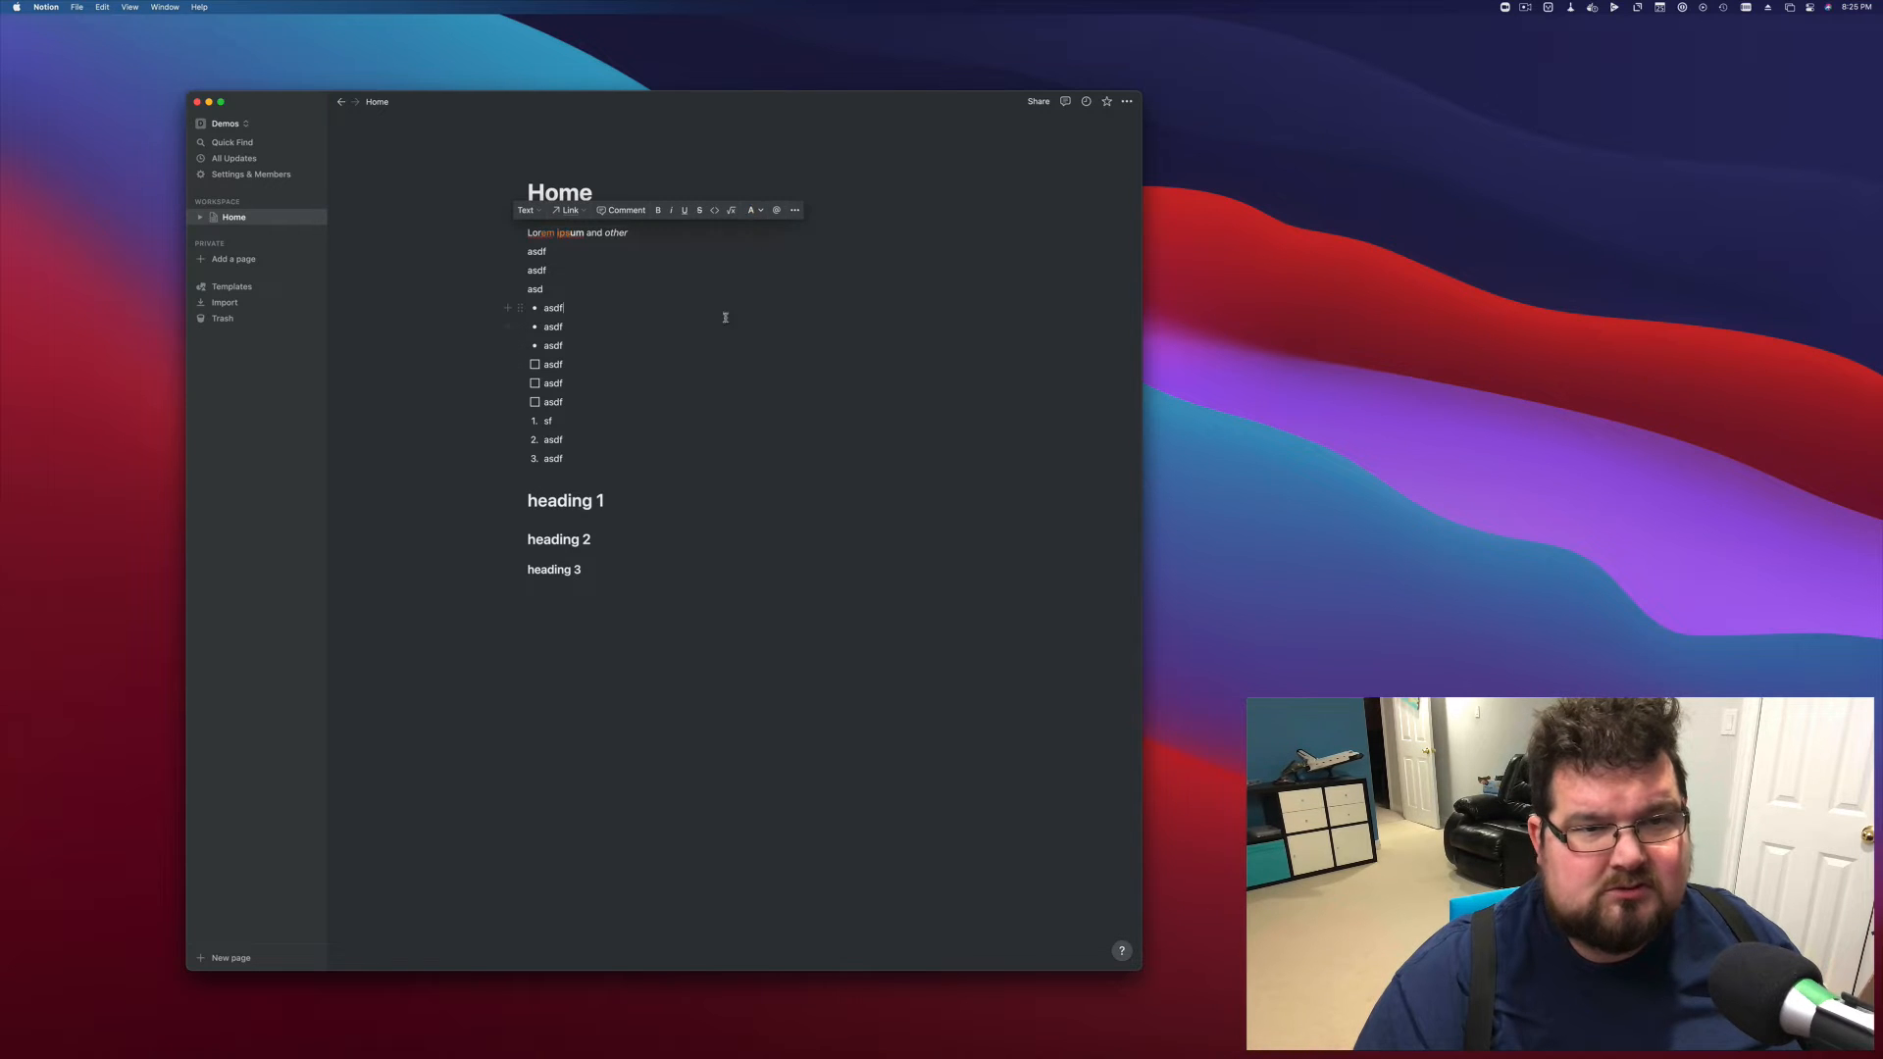
{"action": "left_click", "coordinate": [788, 310]}
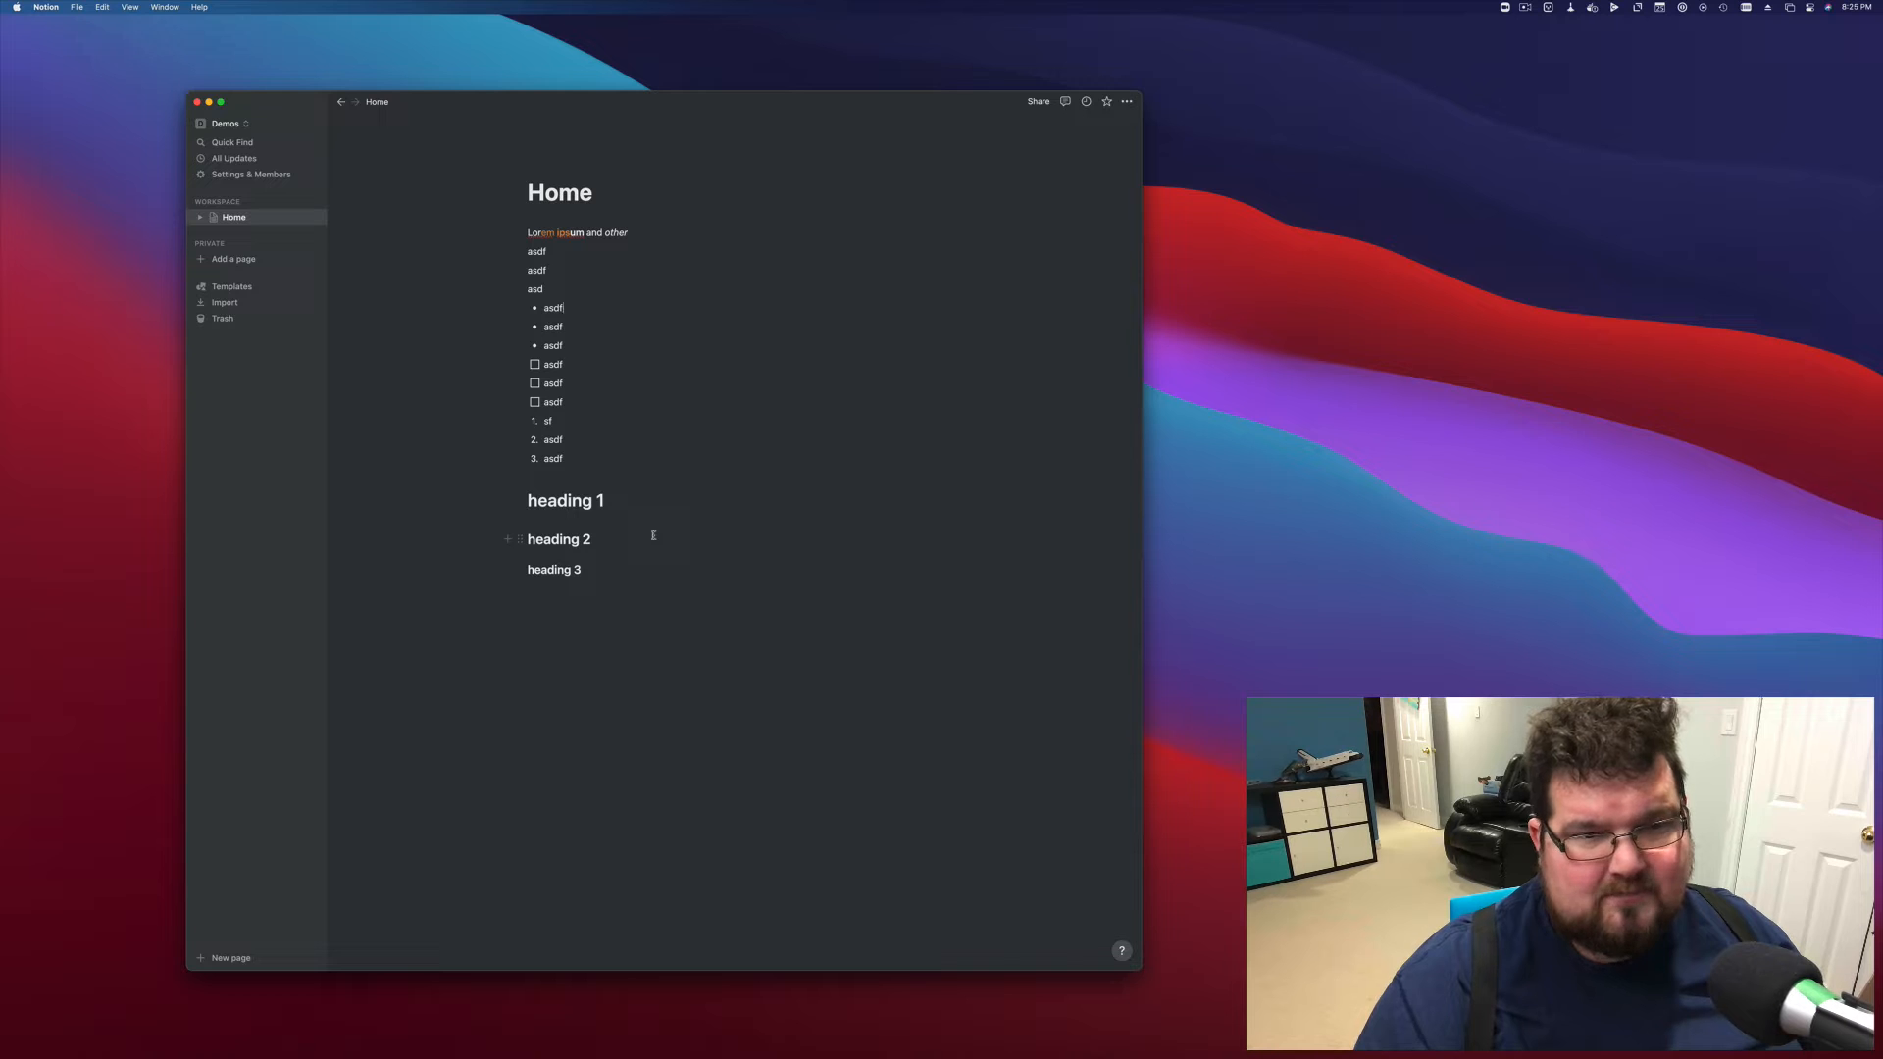
Add a sub-page titled "This is my subpage" below heading 3, and expand Home in the page tree
{"action": "left_click", "coordinate": [673, 588]}
{"action": "key", "text": "Return"}
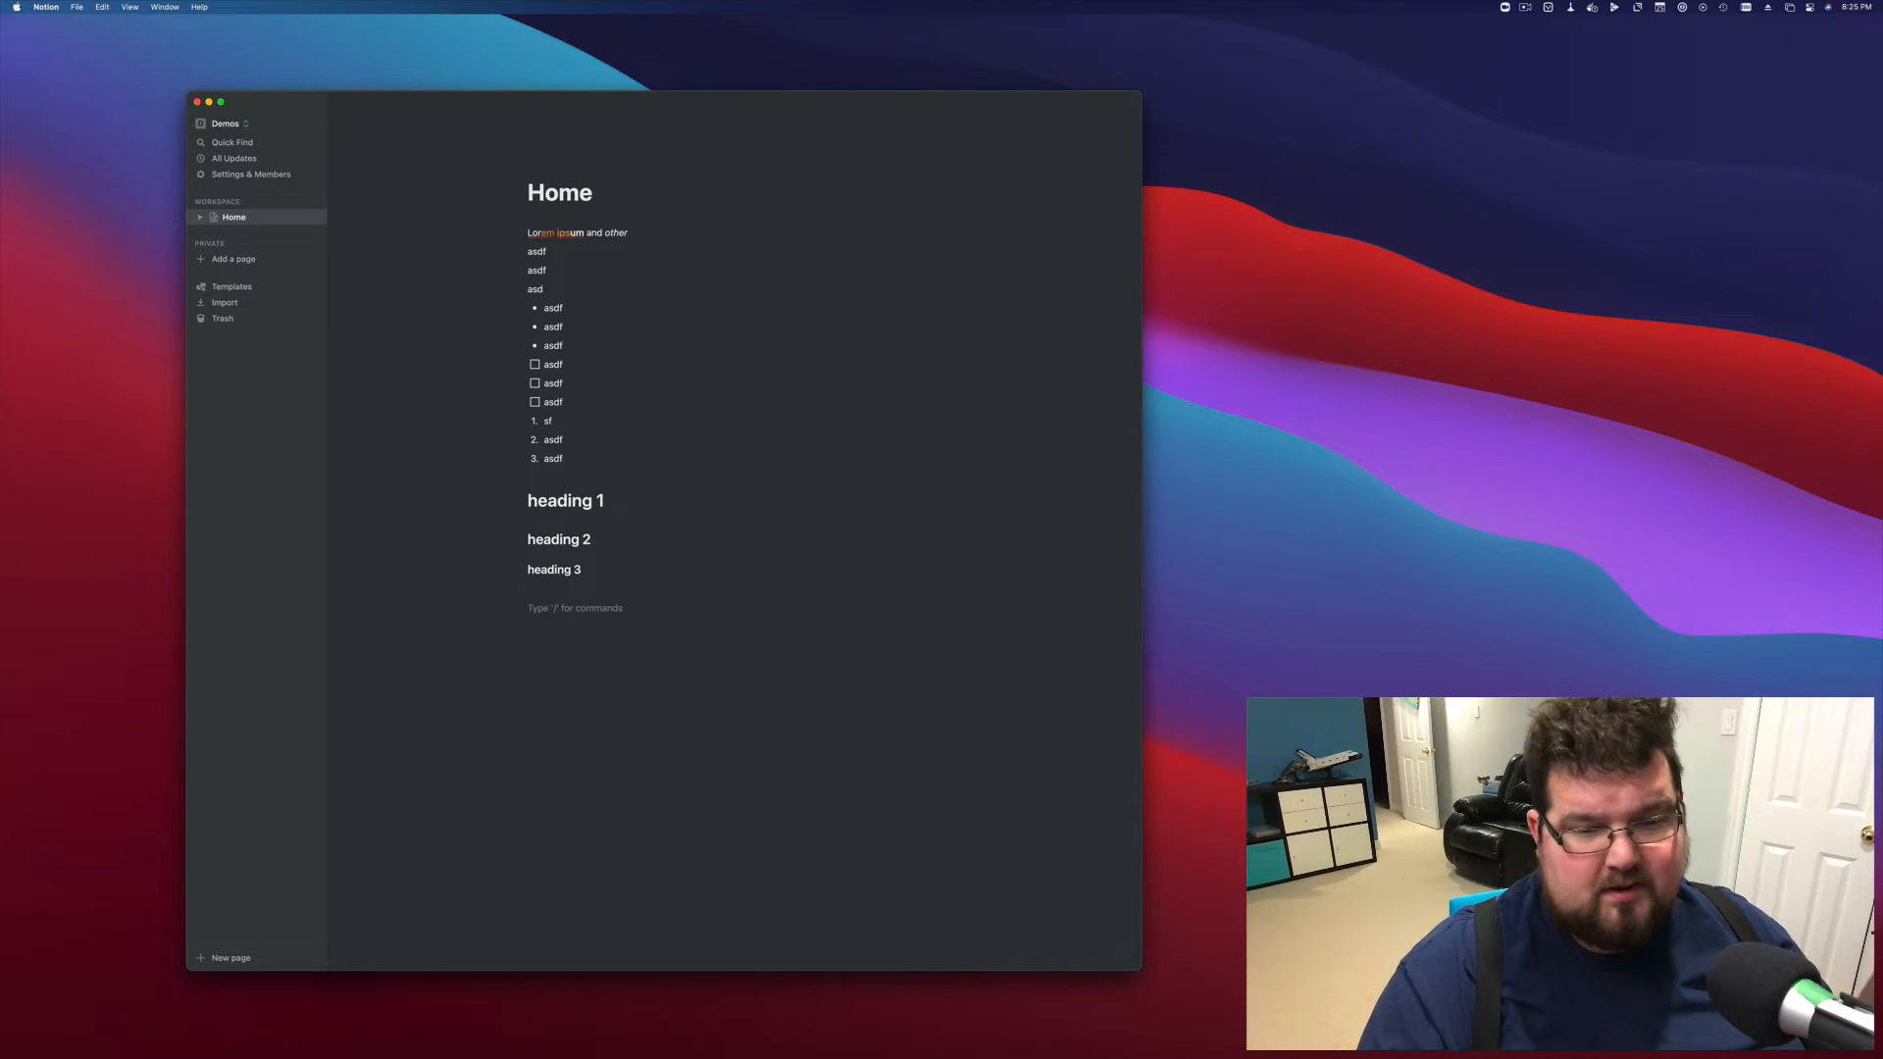
{"action": "type", "text": "/page"}
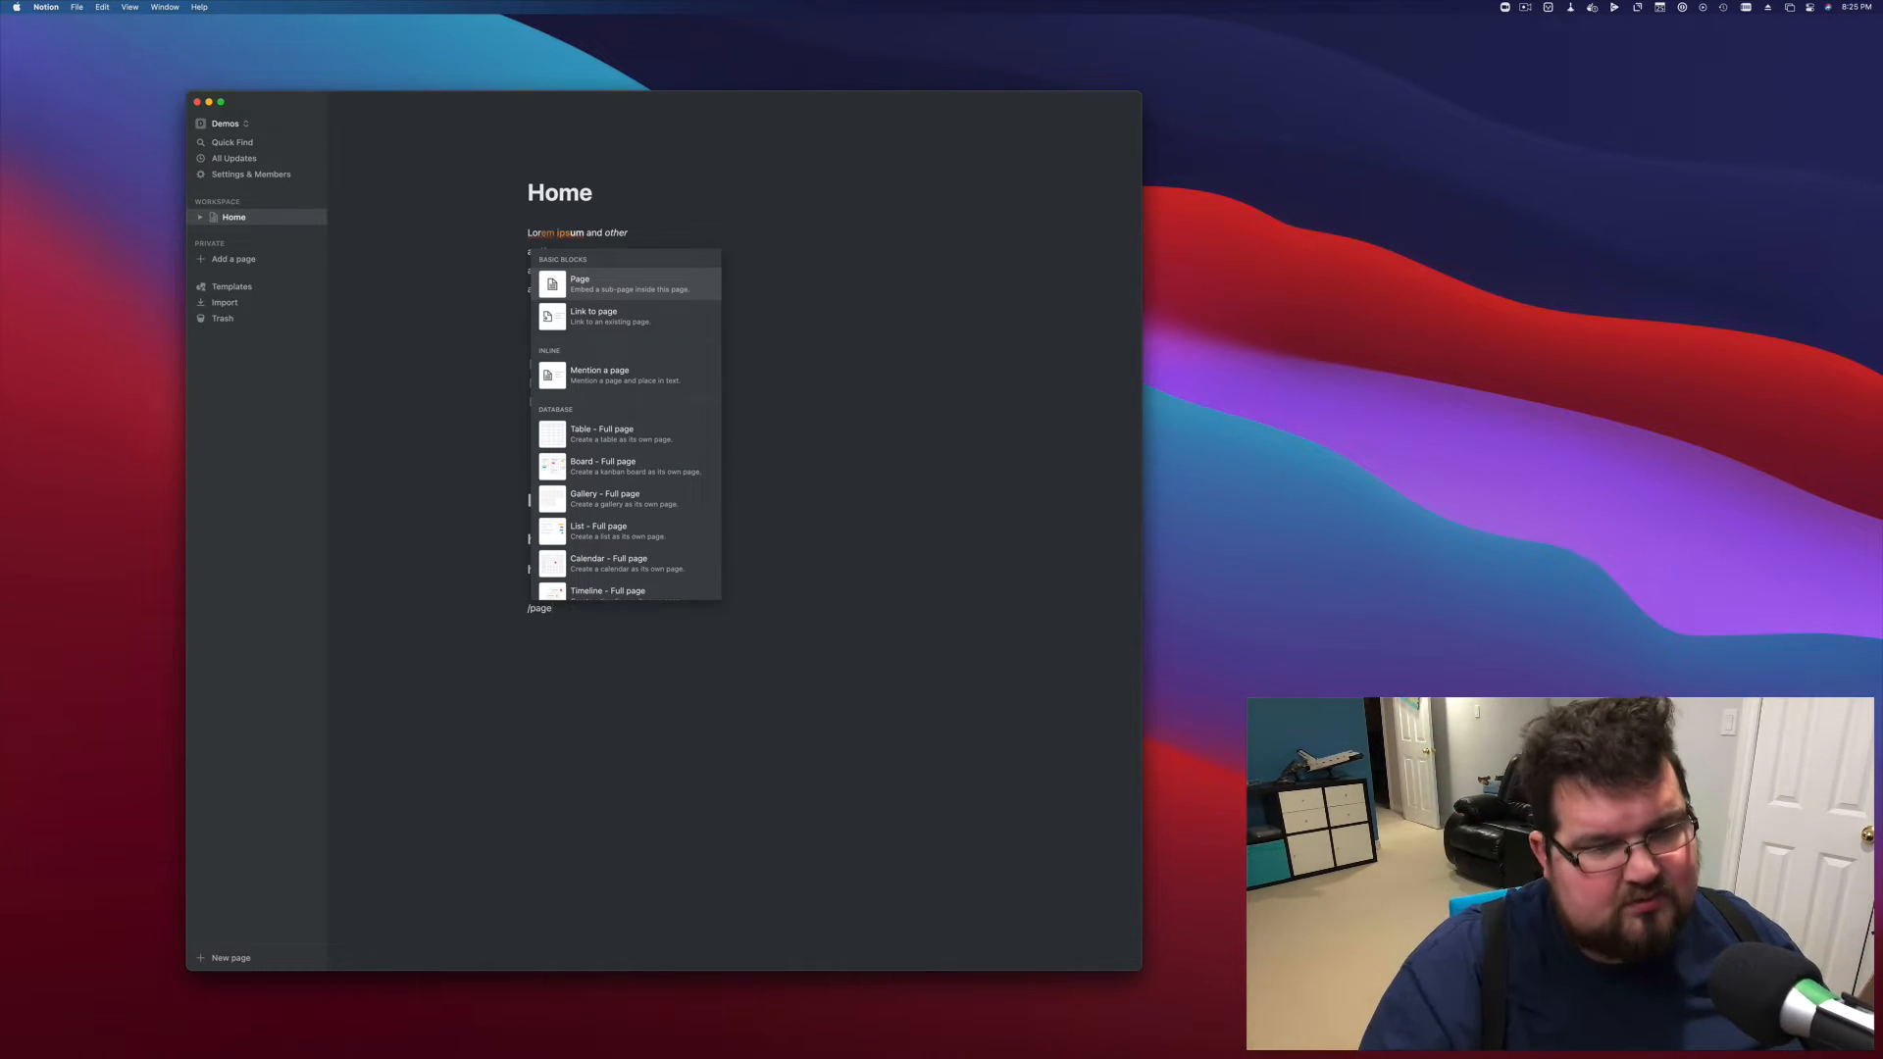
{"action": "key", "text": "Return"}
{"action": "type", "text": "t"}
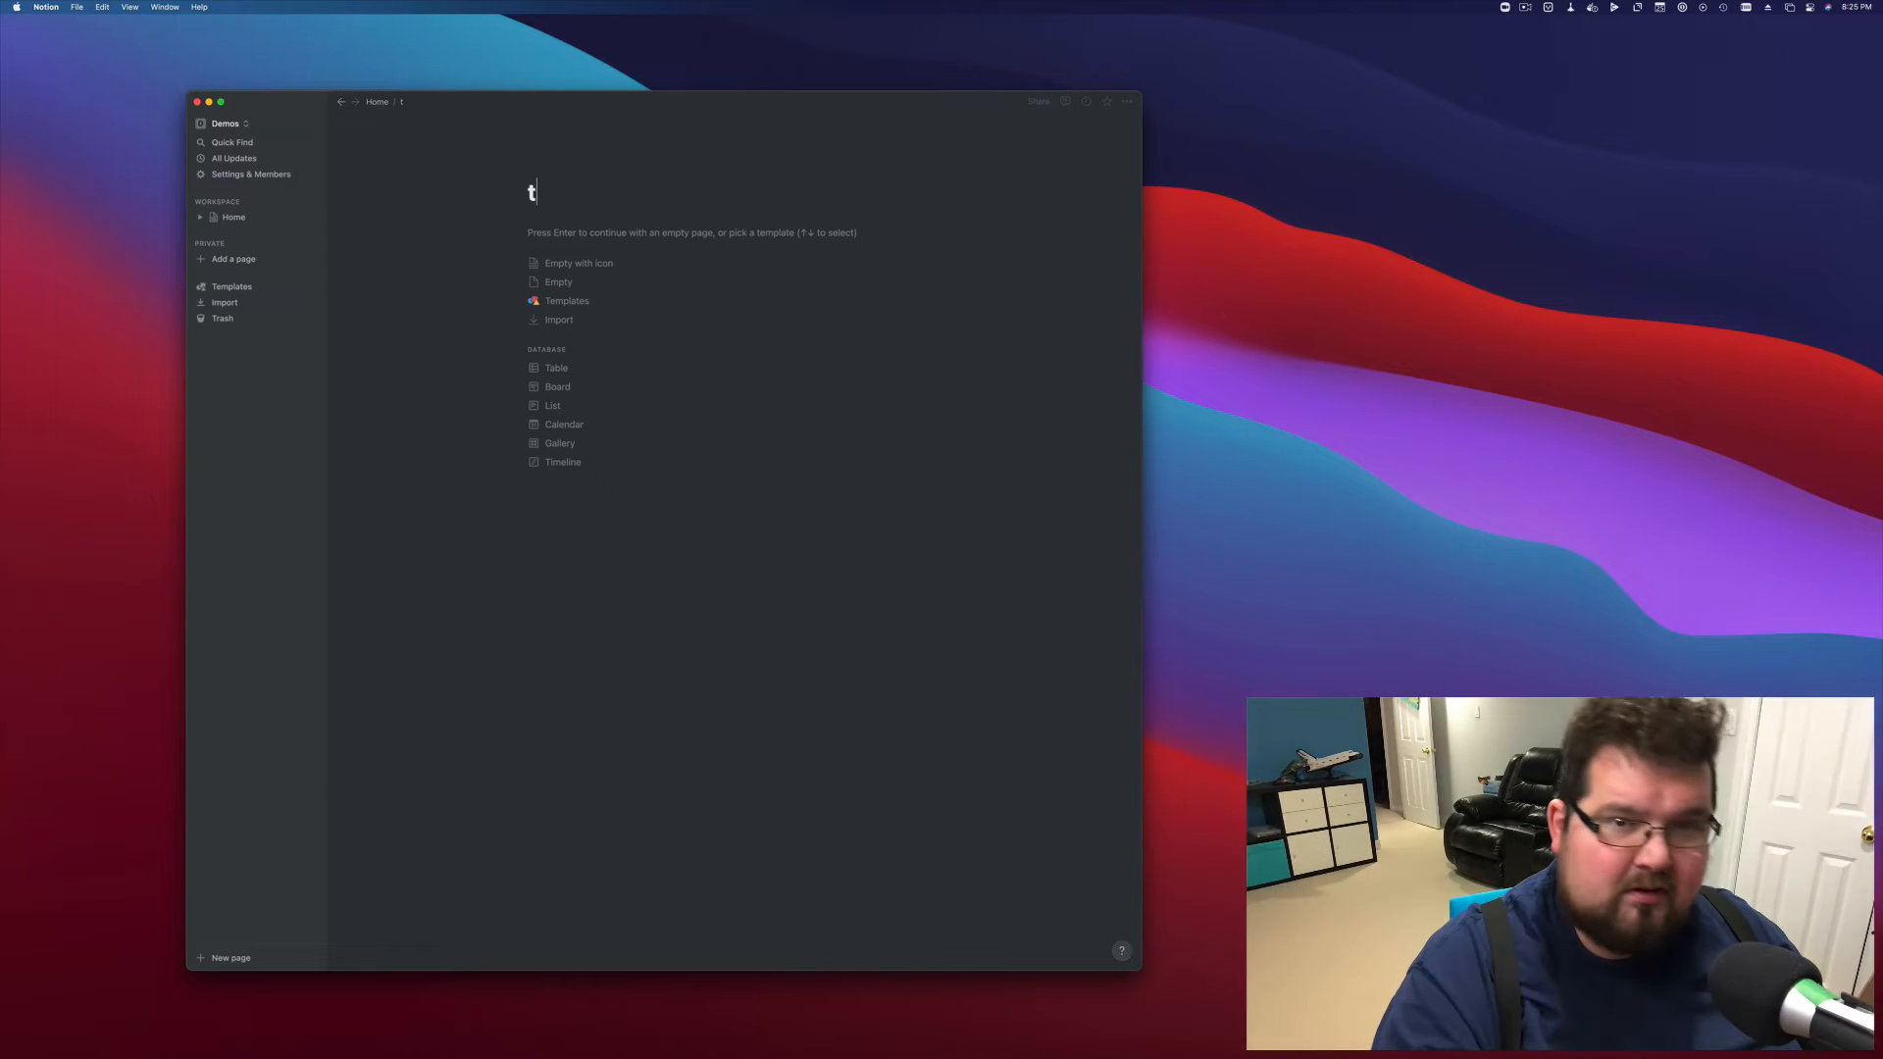
{"action": "key", "text": "BackSpace"}
{"action": "type", "text": "This "}
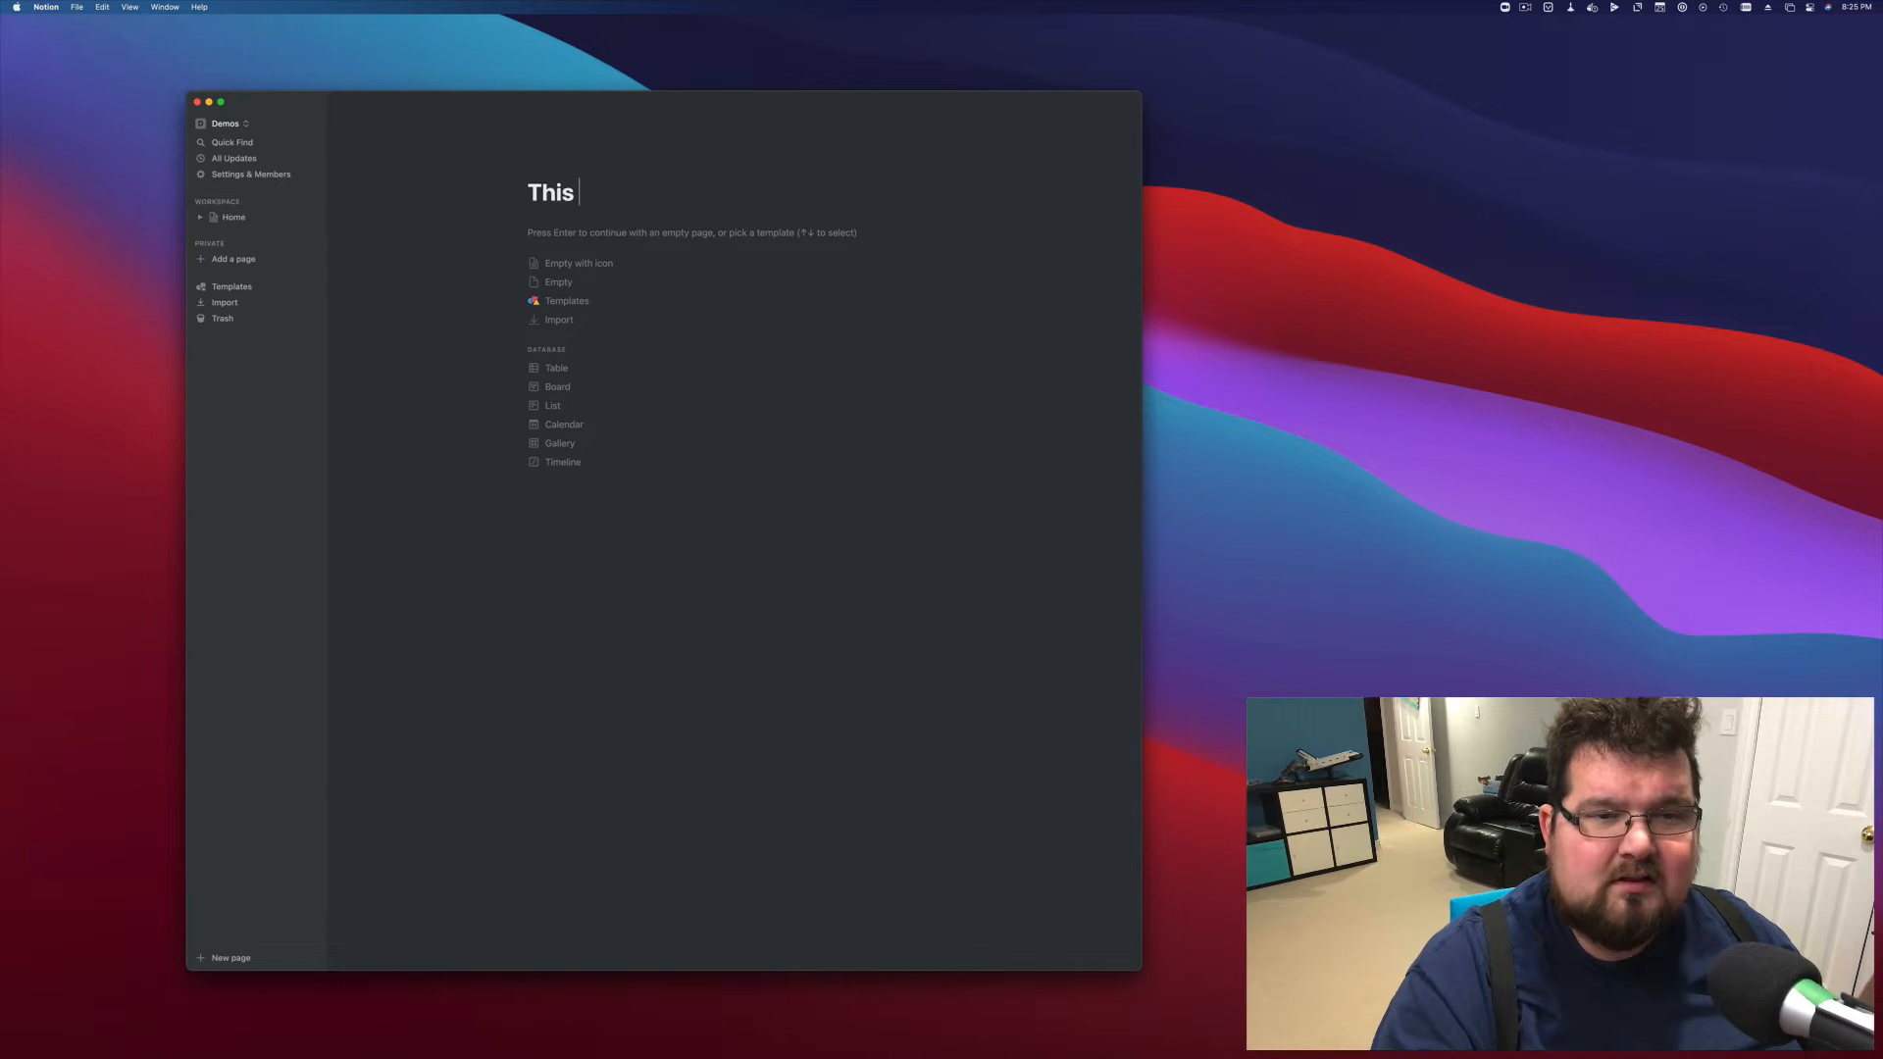
{"action": "type", "text": "is my sy"}
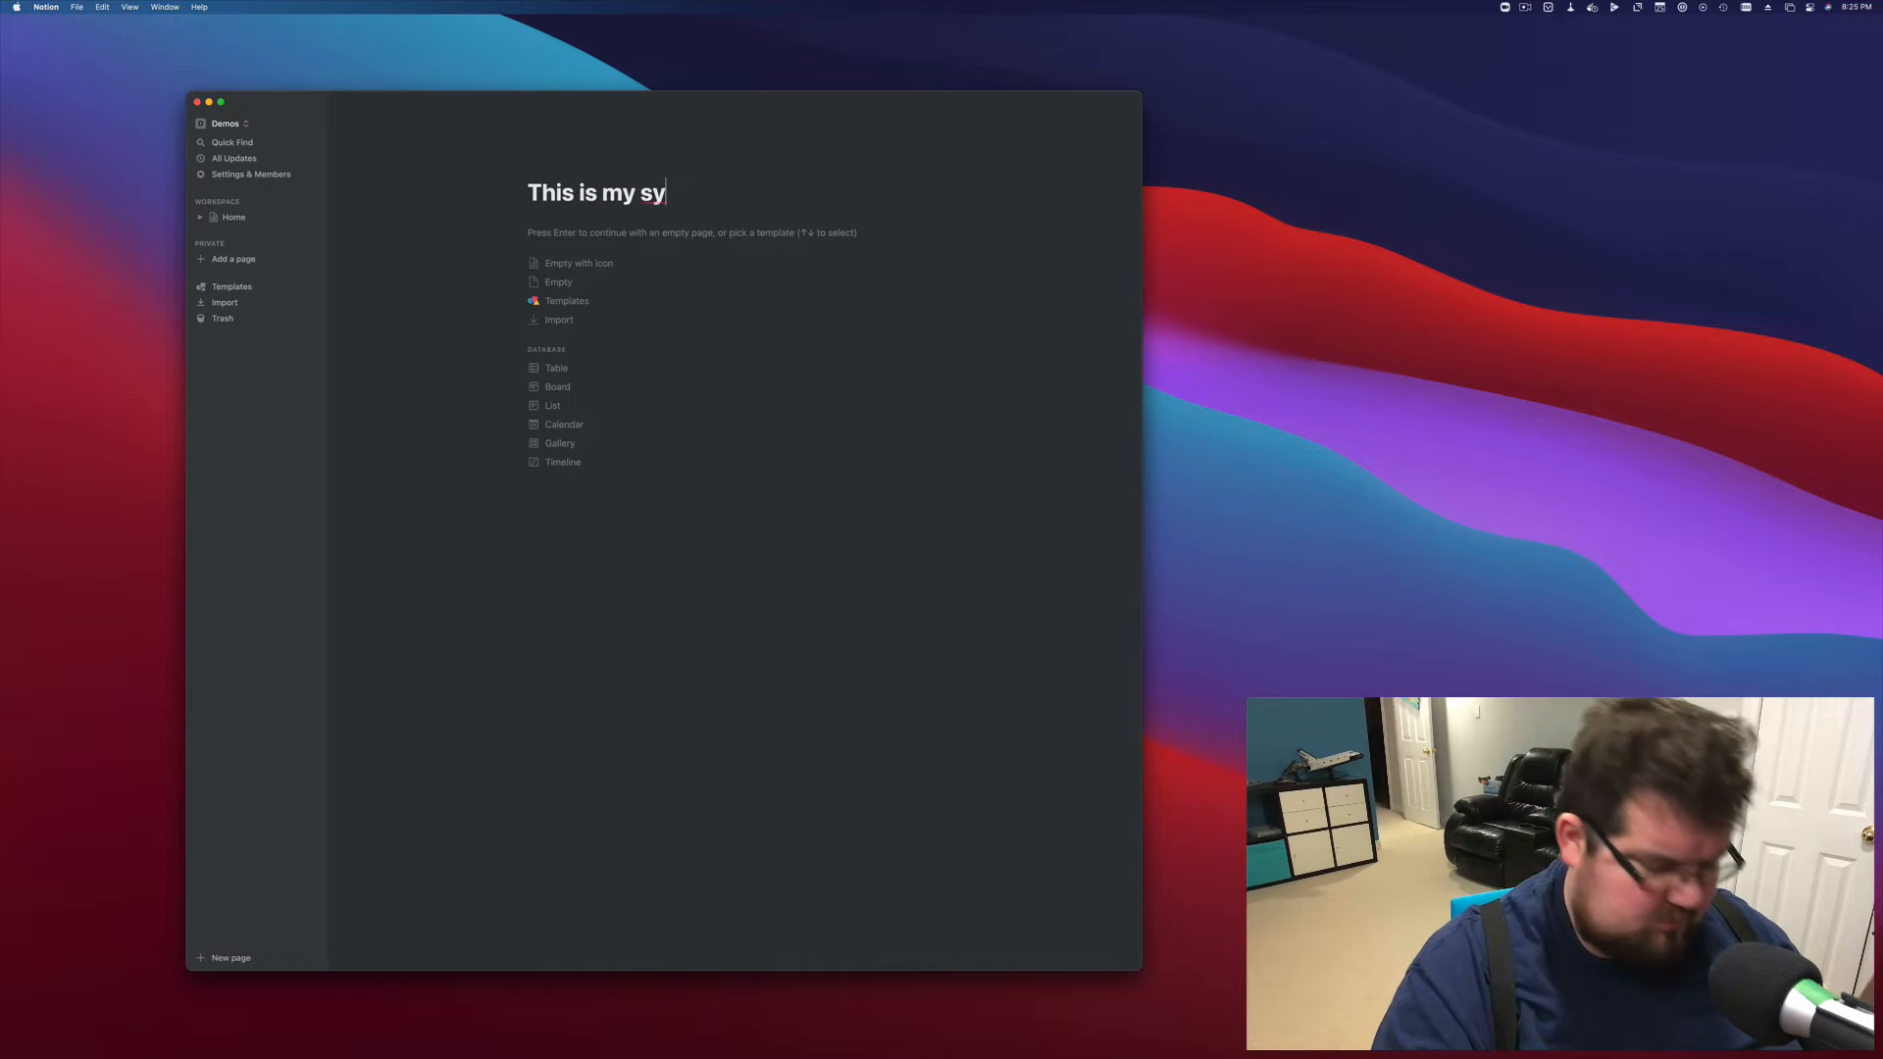
{"action": "key", "text": "BackSpace"}
{"action": "type", "text": "ubpage"}
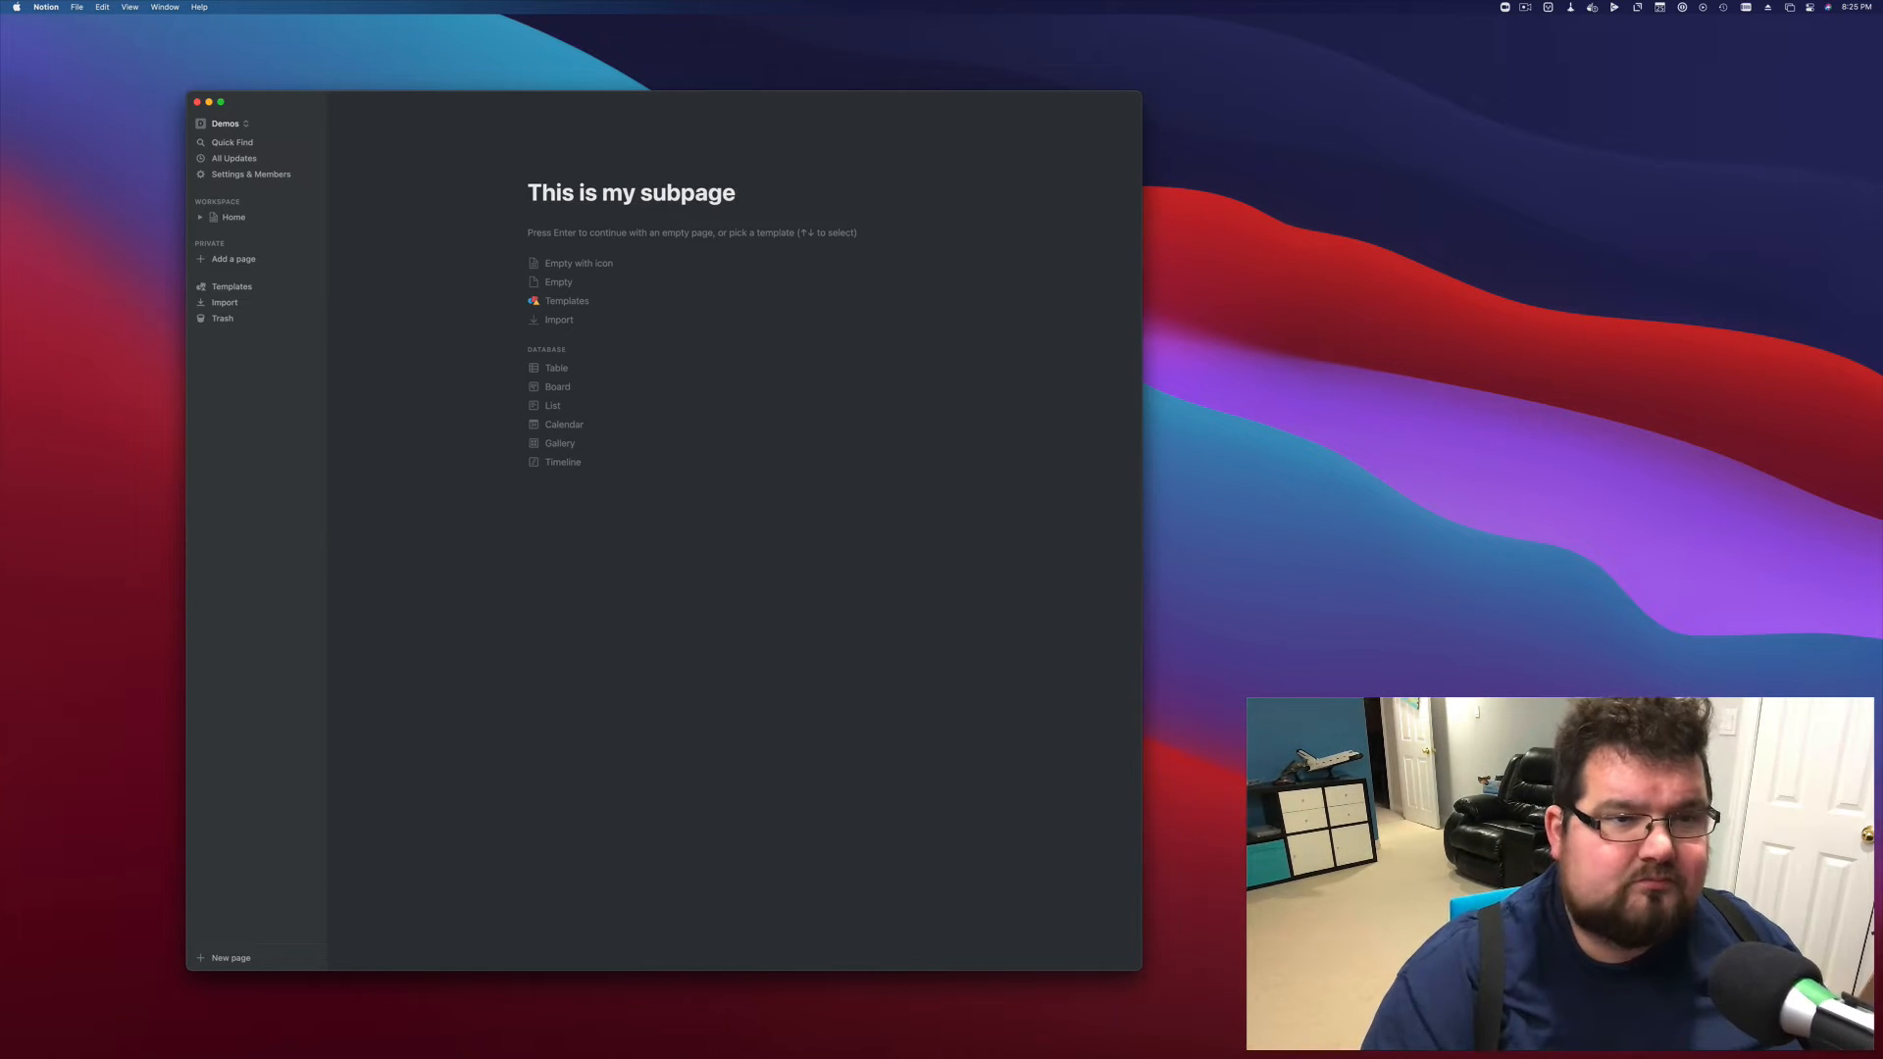
{"action": "left_click", "coordinate": [201, 218]}
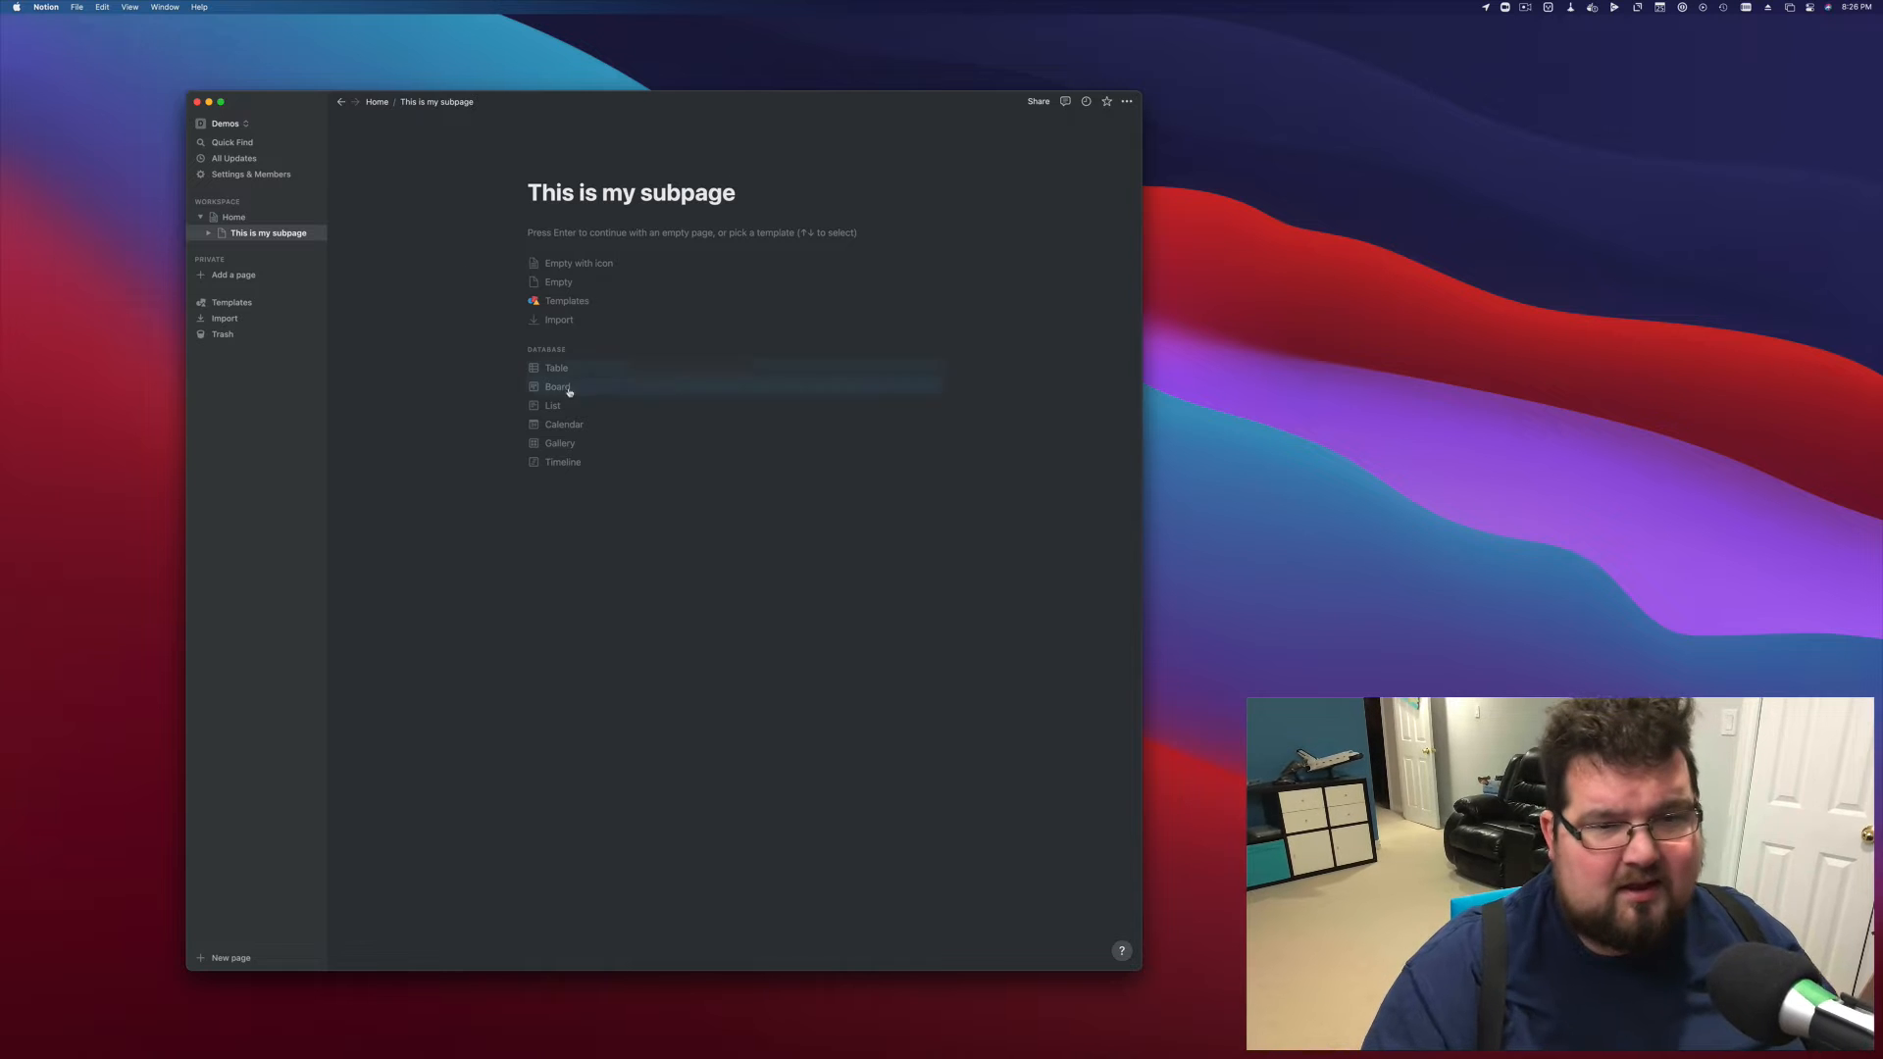
Add a nested page titled "this is a sub sub page" inside "This is my subpage", and expand the parent in the page tree
{"action": "key", "text": "Return"}
{"action": "type", "text": "/"}
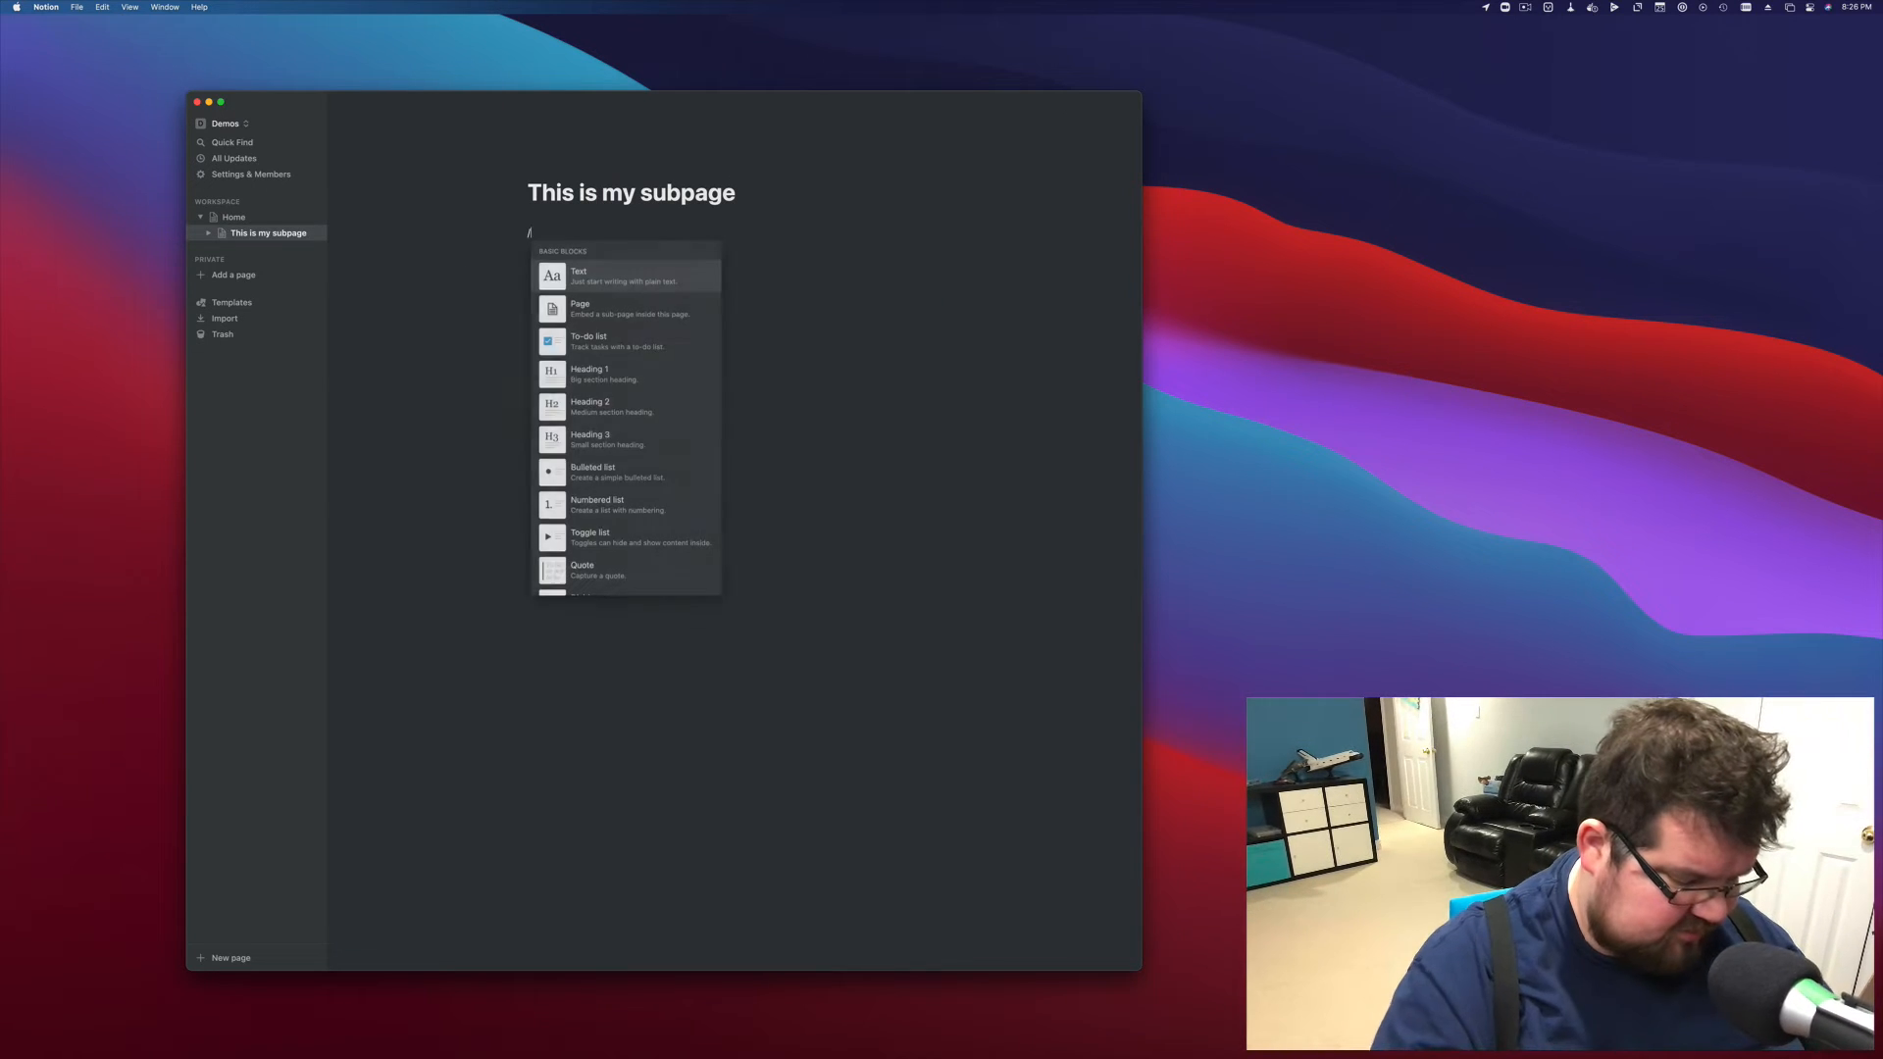
{"action": "type", "text": "page"}
{"action": "key", "text": "Return"}
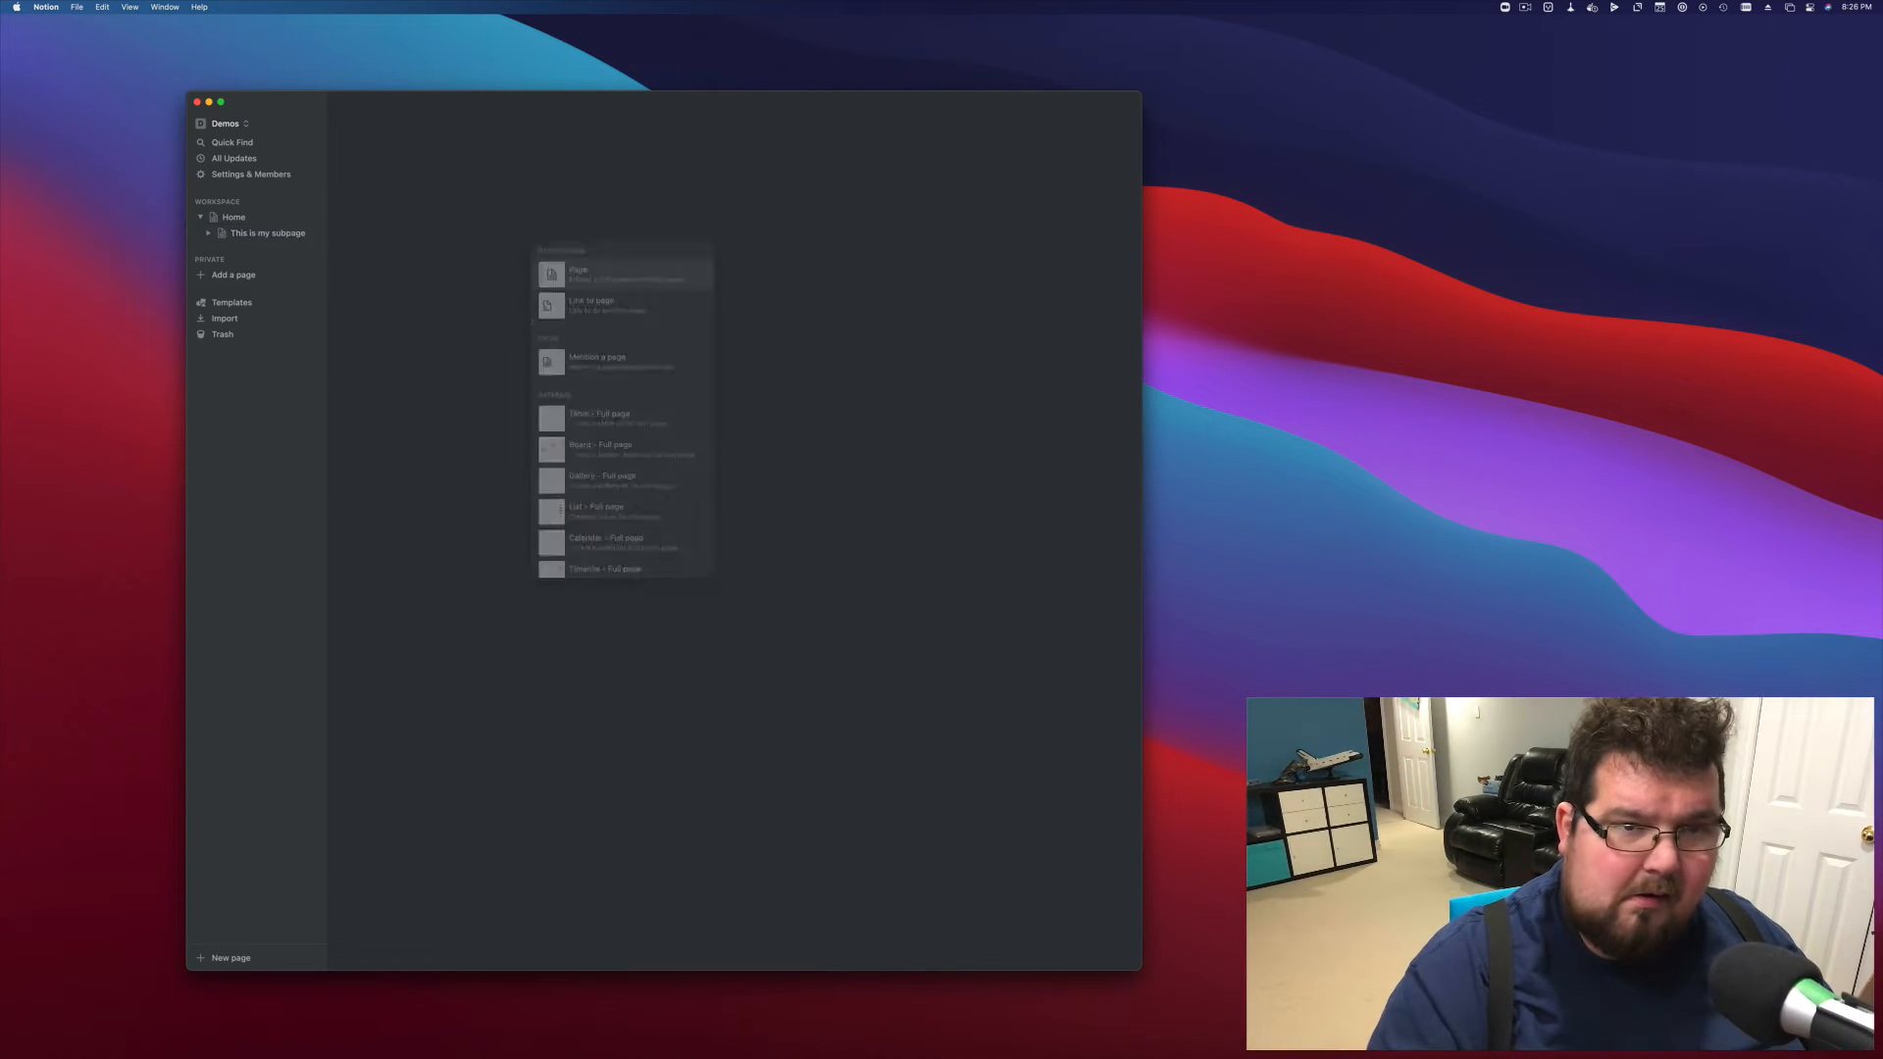
{"action": "type", "text": "this is a "}
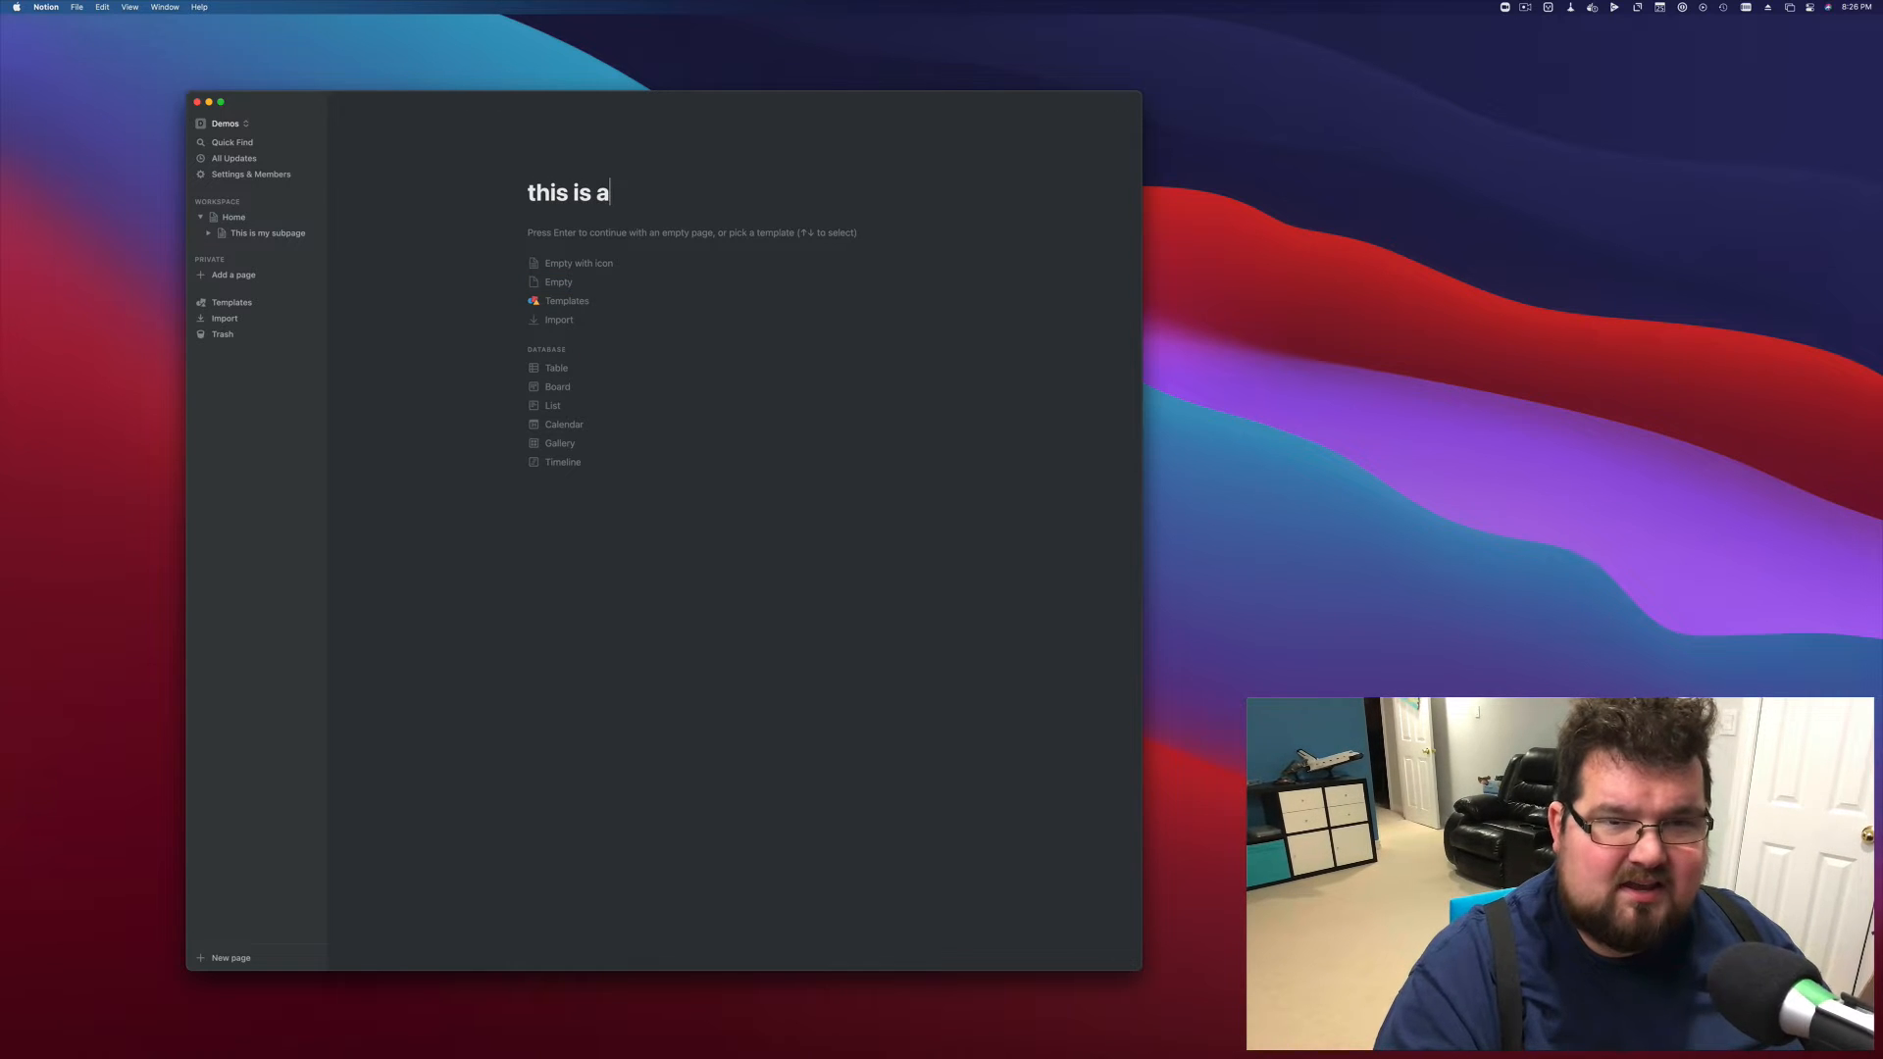
{"action": "type", "text": "sub sub page"}
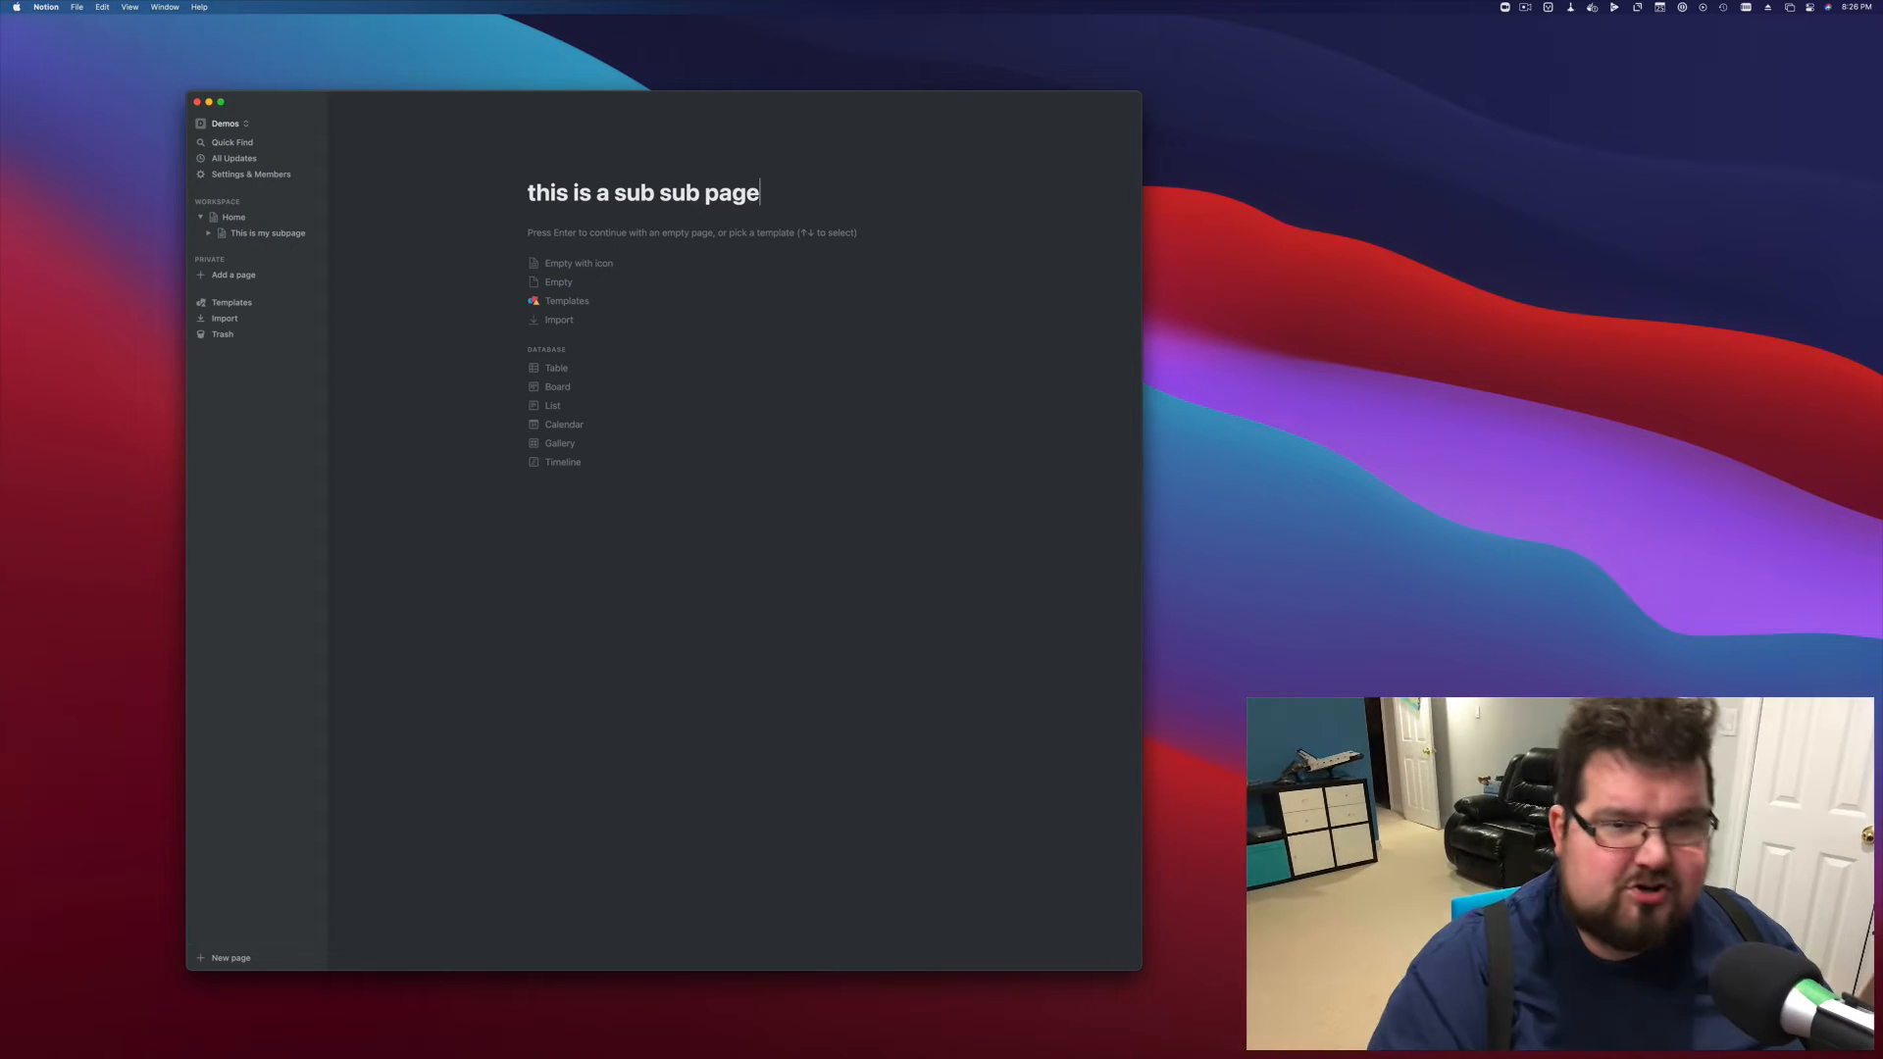
{"action": "left_click", "coordinate": [208, 232]}
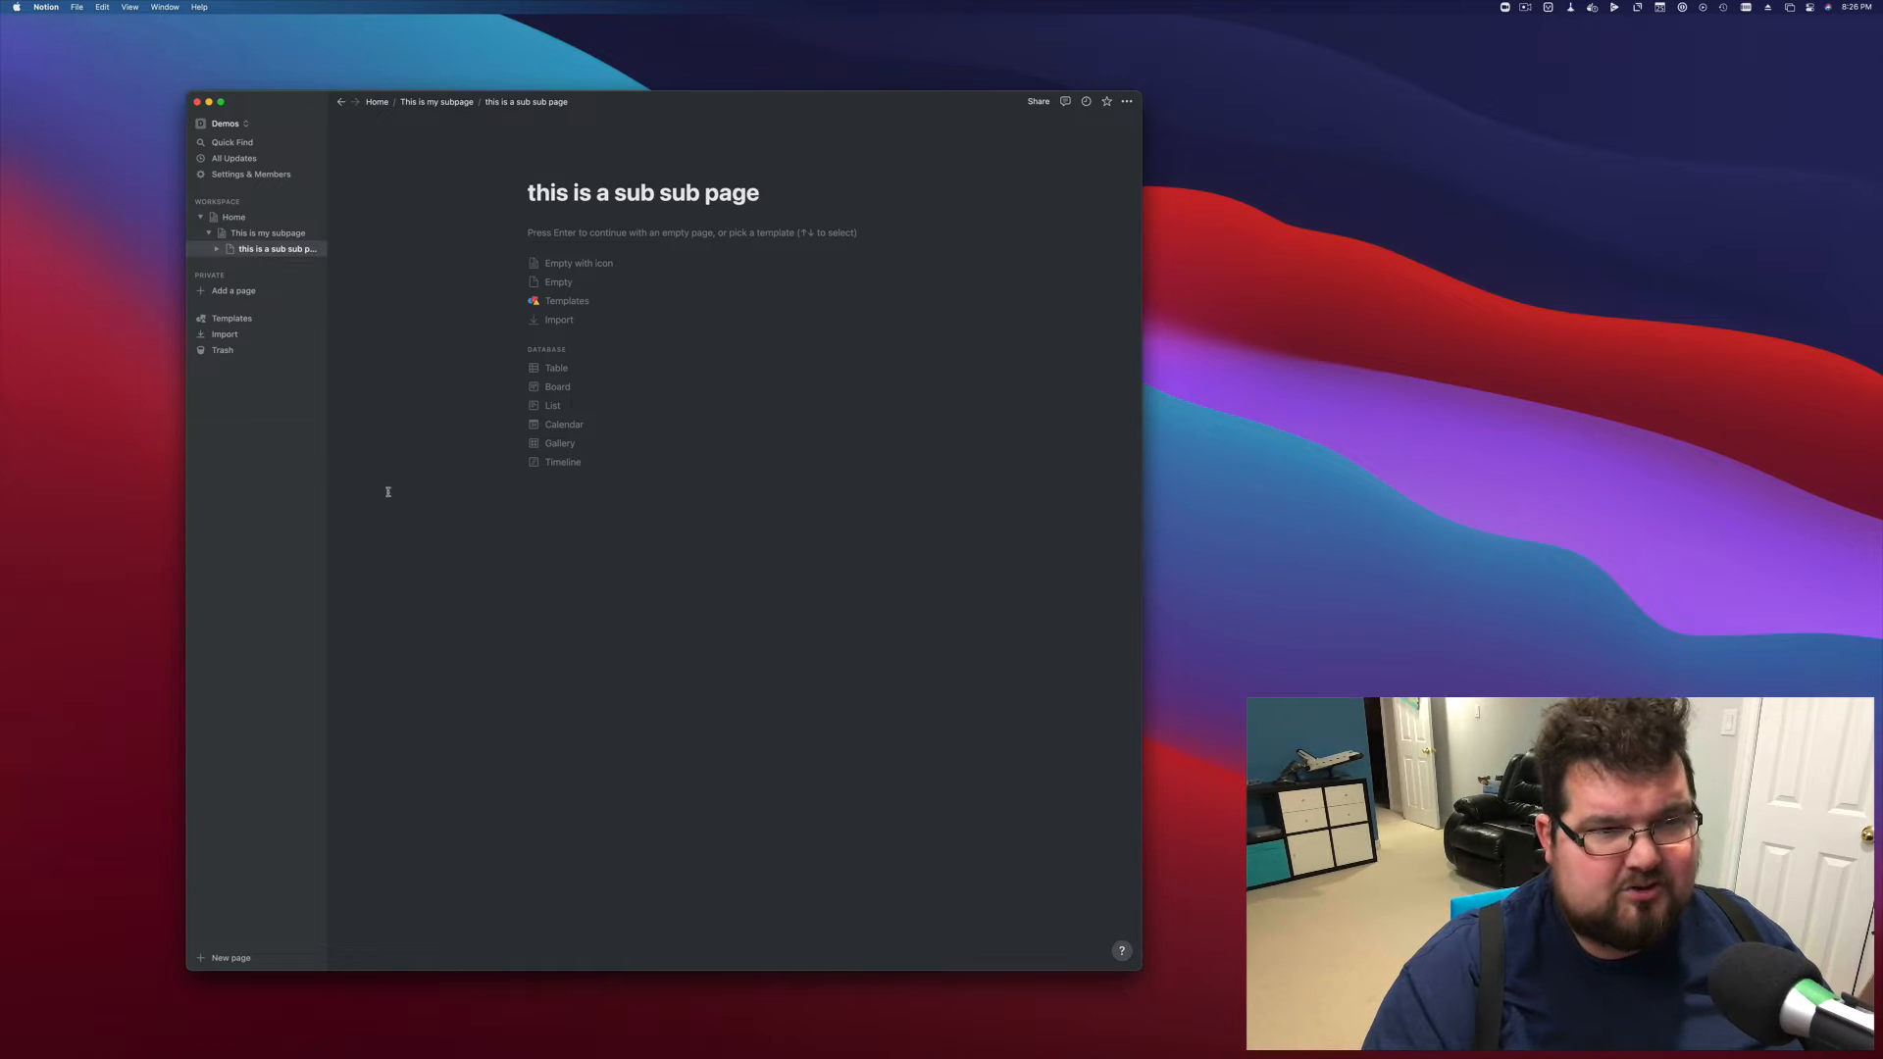
Move "this is a sub sub page" directly under Home, reorder it below "This is my subpage", and nest it back inside that page
{"action": "left_click_drag", "start_coordinate": [259, 249], "coordinate": [280, 230]}
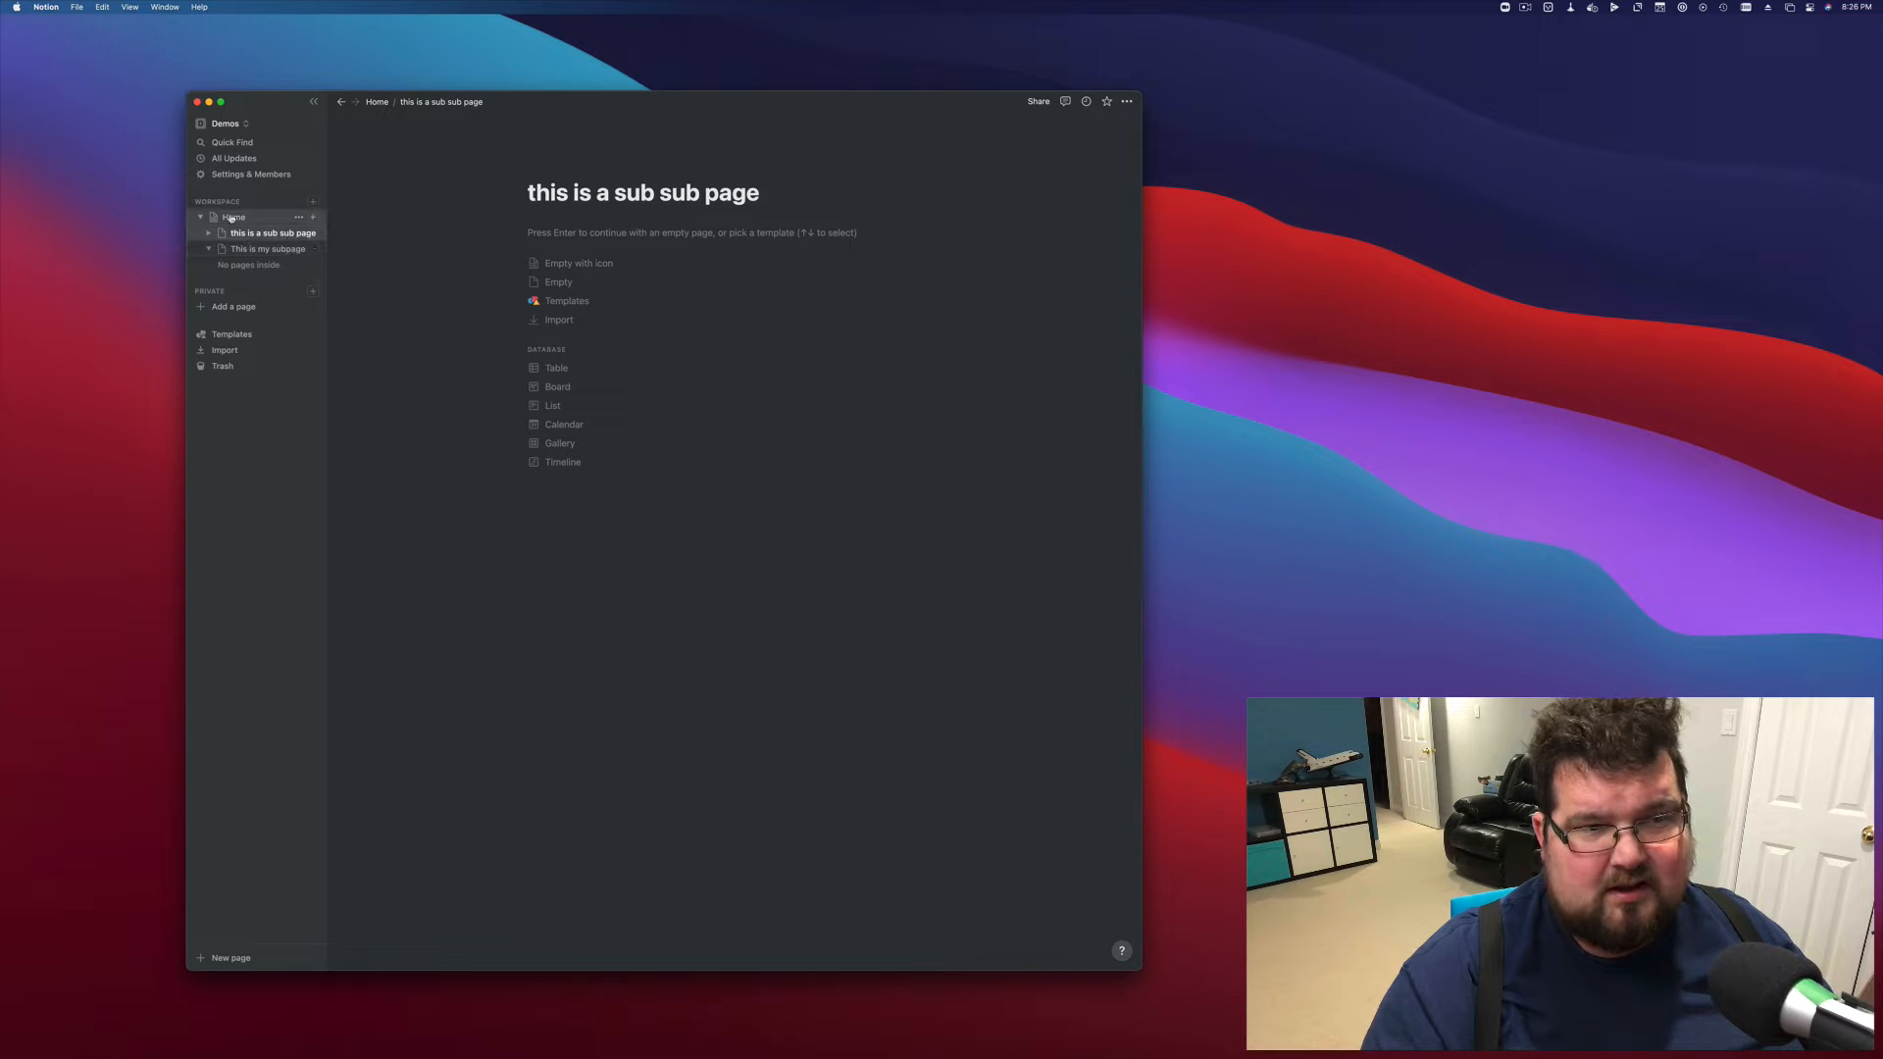
{"action": "left_click_drag", "start_coordinate": [250, 229], "coordinate": [259, 273]}
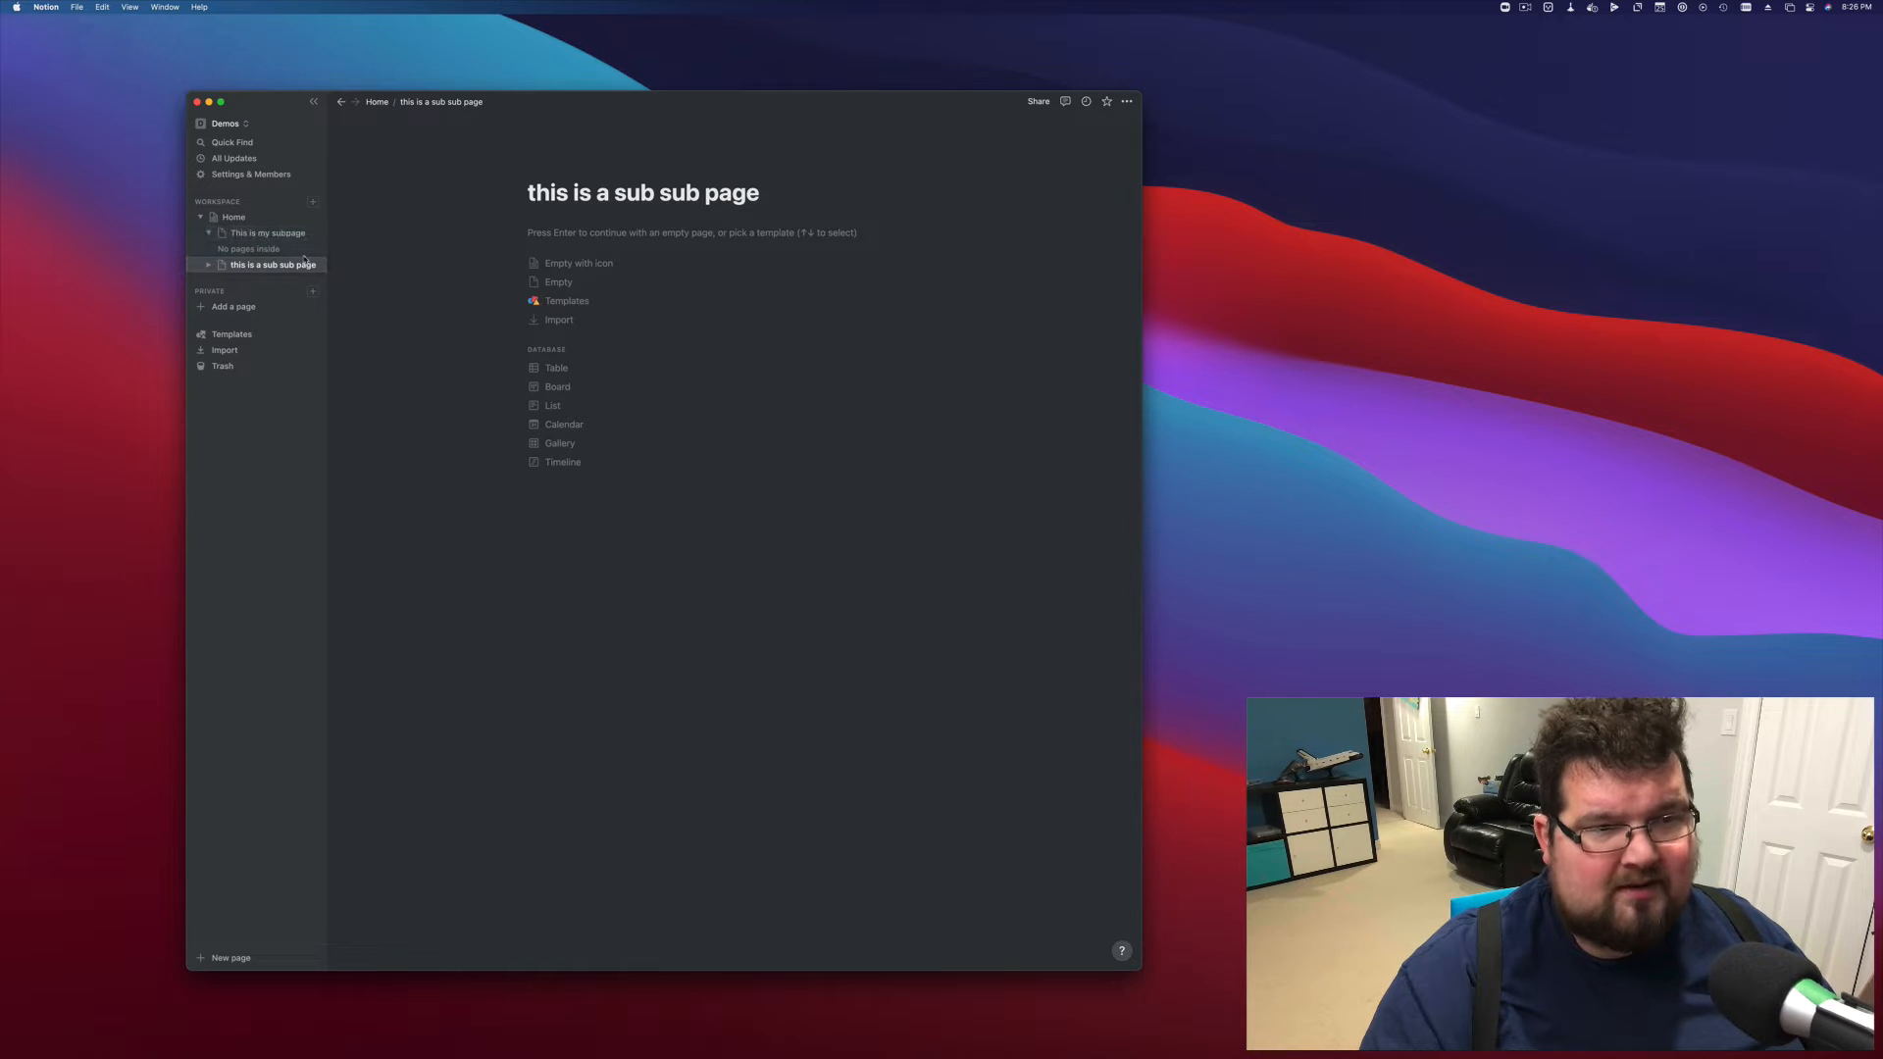
{"action": "left_click_drag", "start_coordinate": [233, 269], "coordinate": [238, 236]}
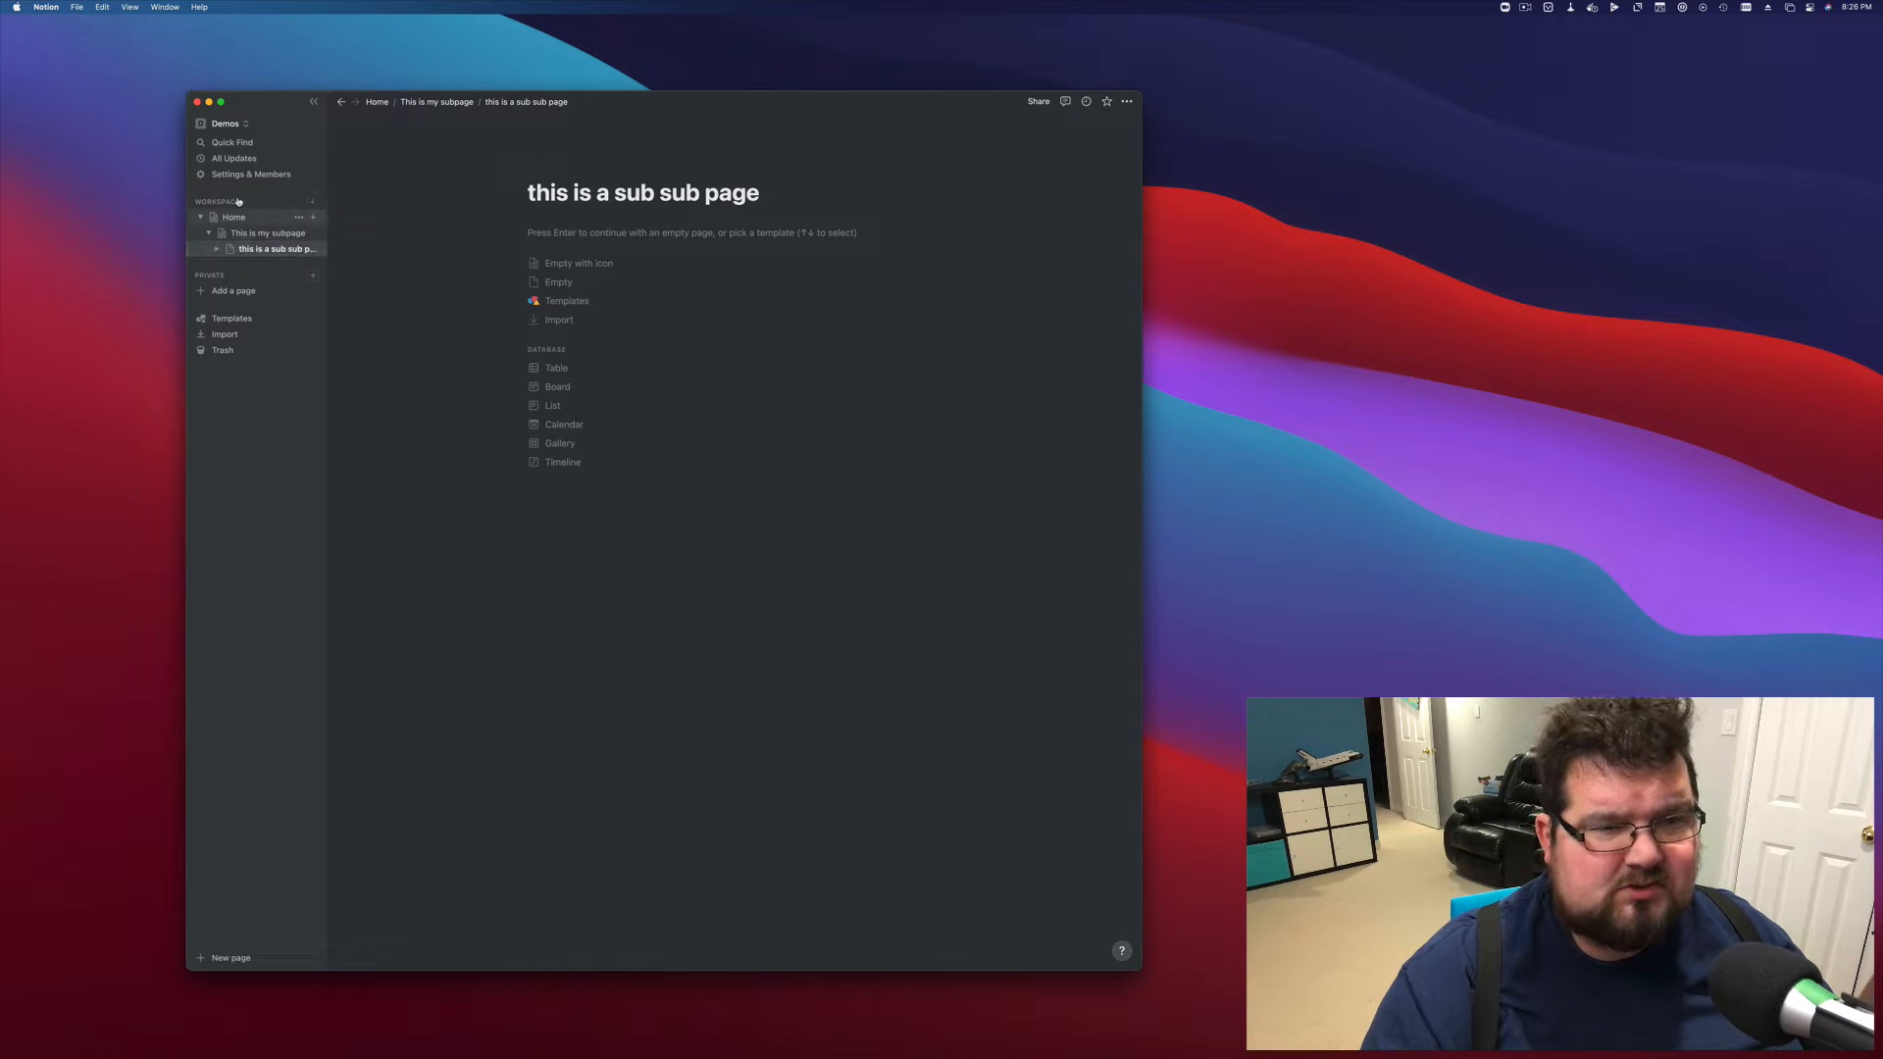
Start "this is a sub sub page" as an empty page ready for text
{"action": "left_click", "coordinate": [810, 592]}
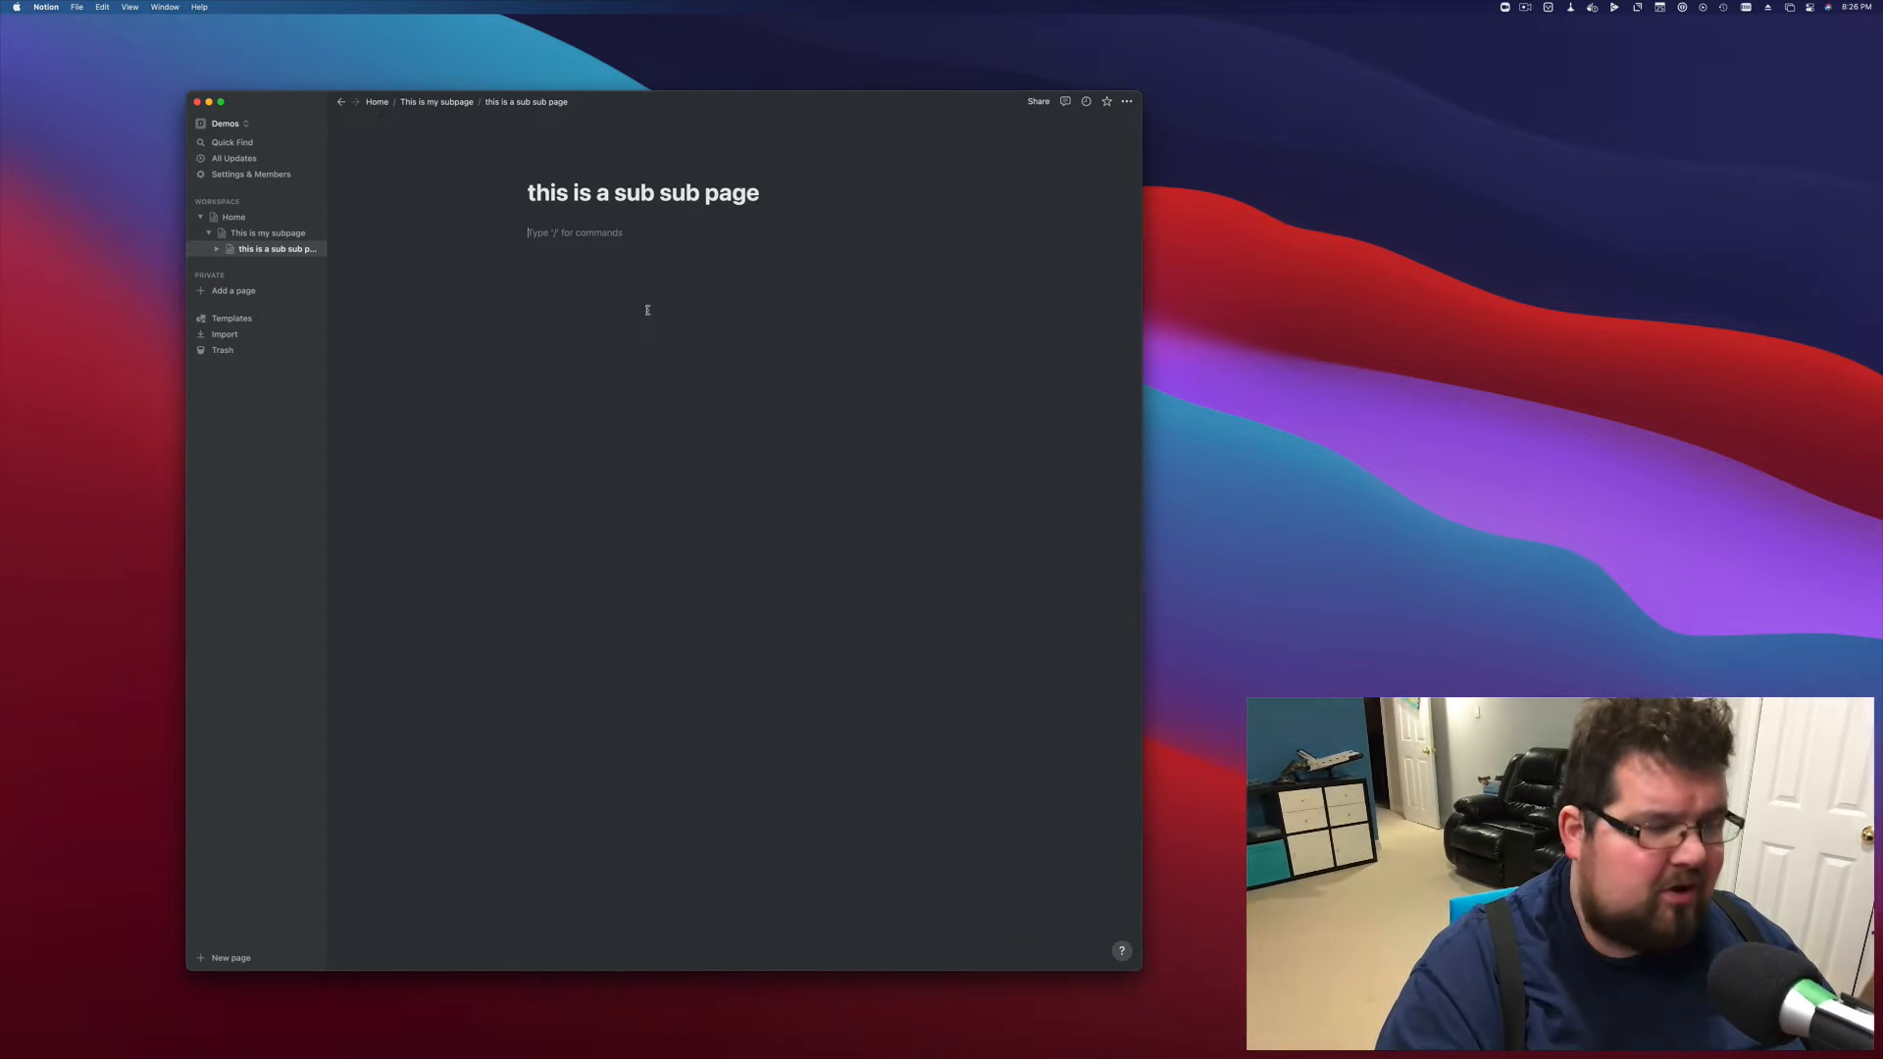
{"action": "type", "text": "@"}
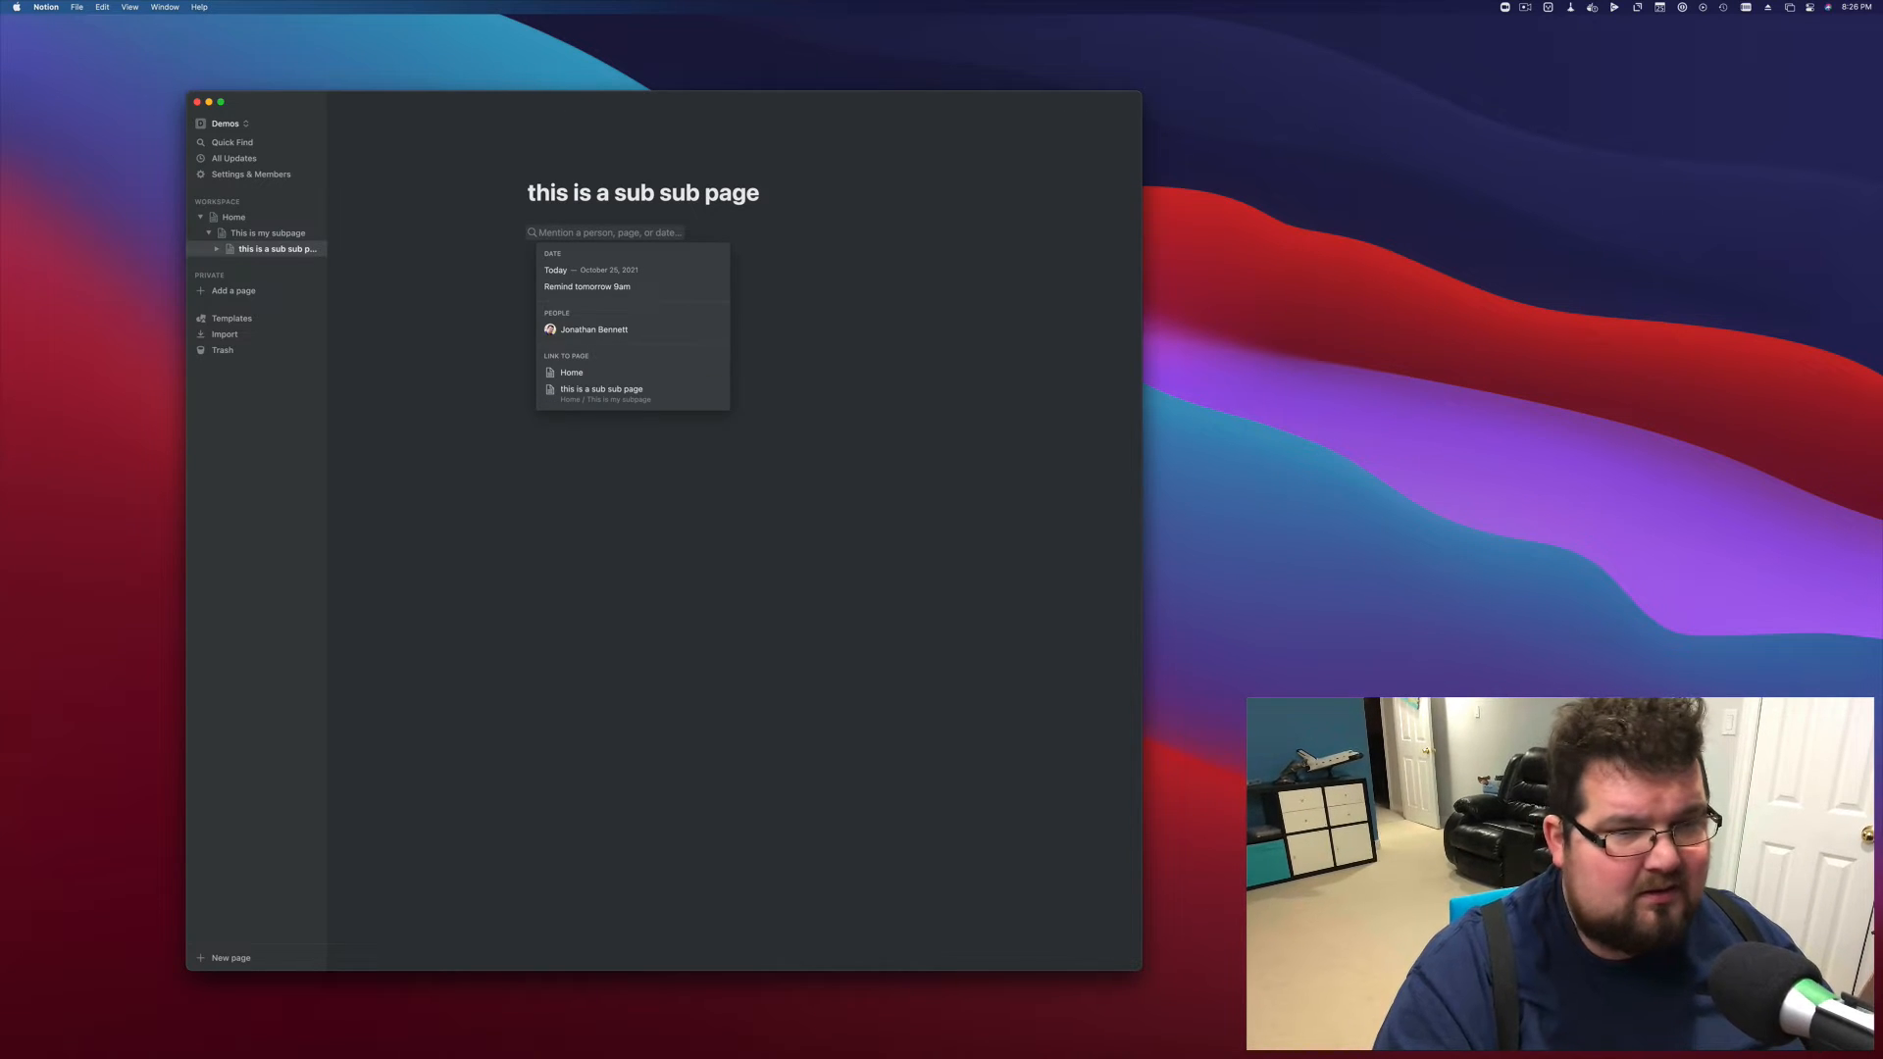
{"action": "type", "text": "sub"}
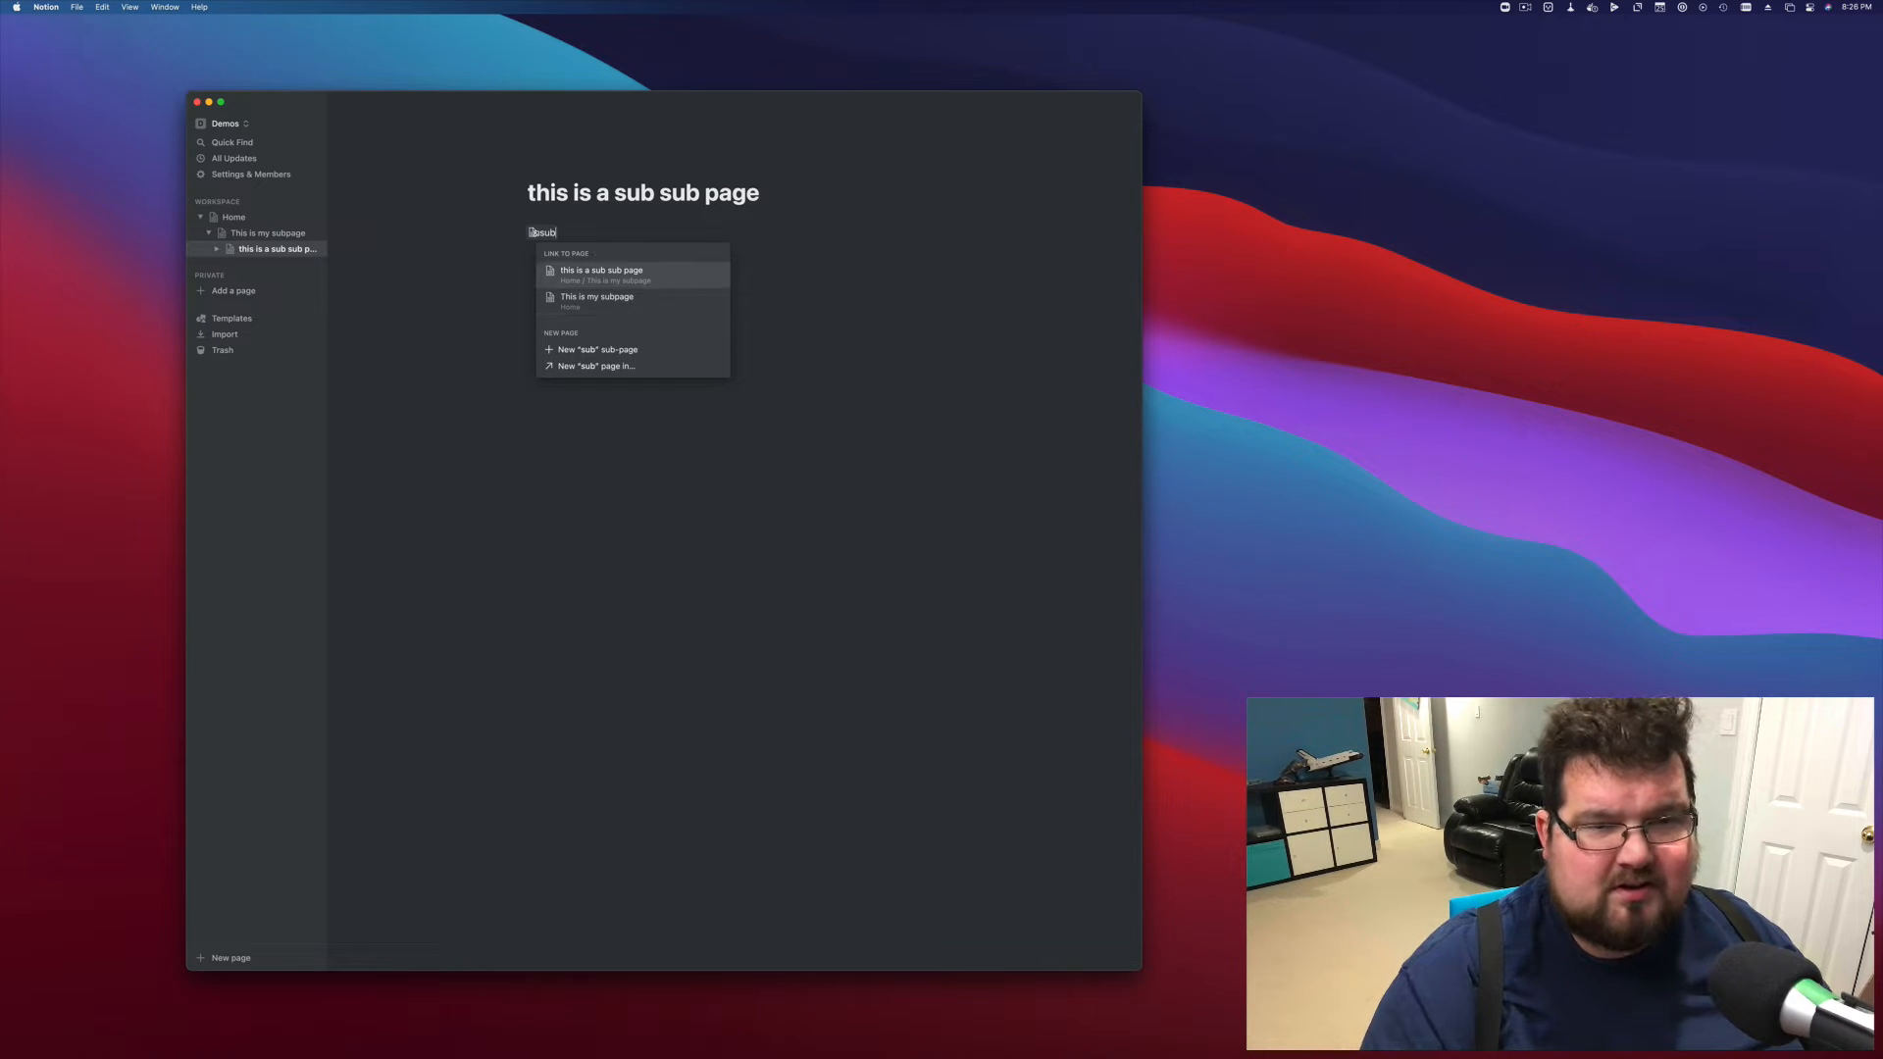
{"action": "key", "text": "Return"}
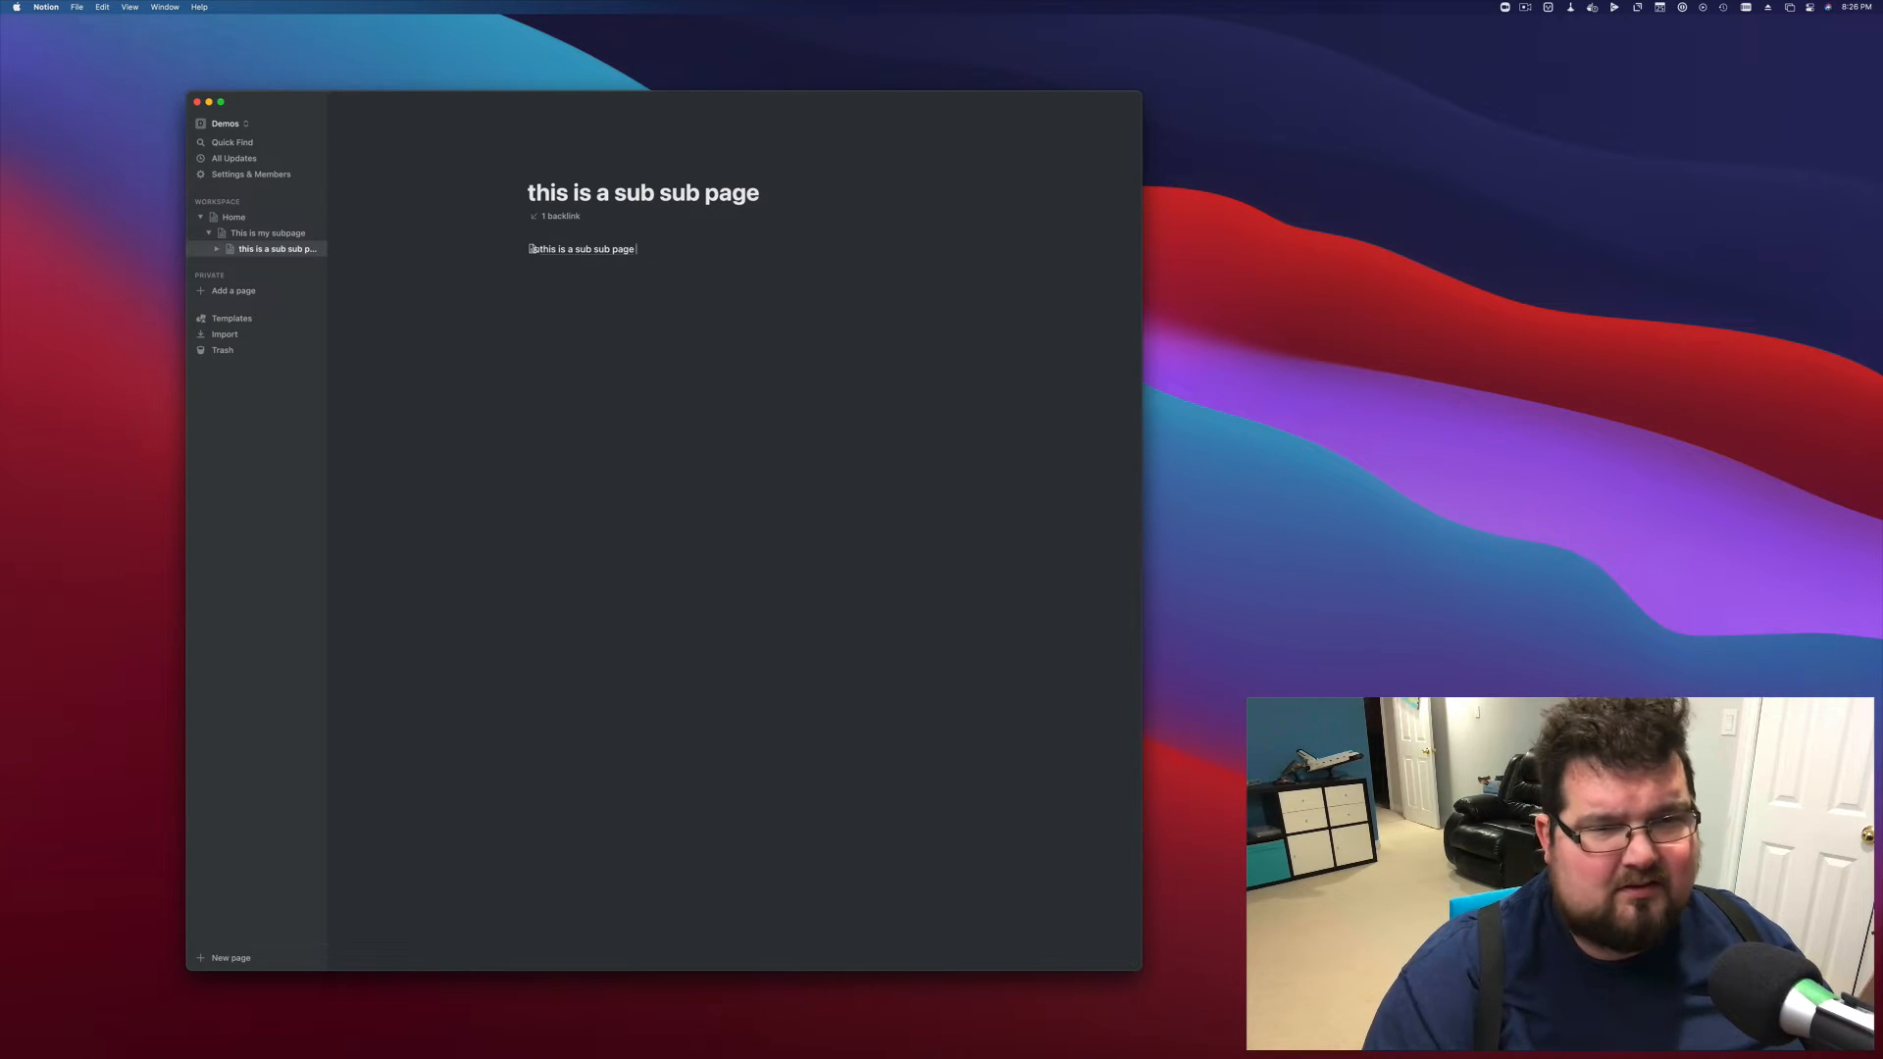
{"action": "key", "text": "BackSpace"}
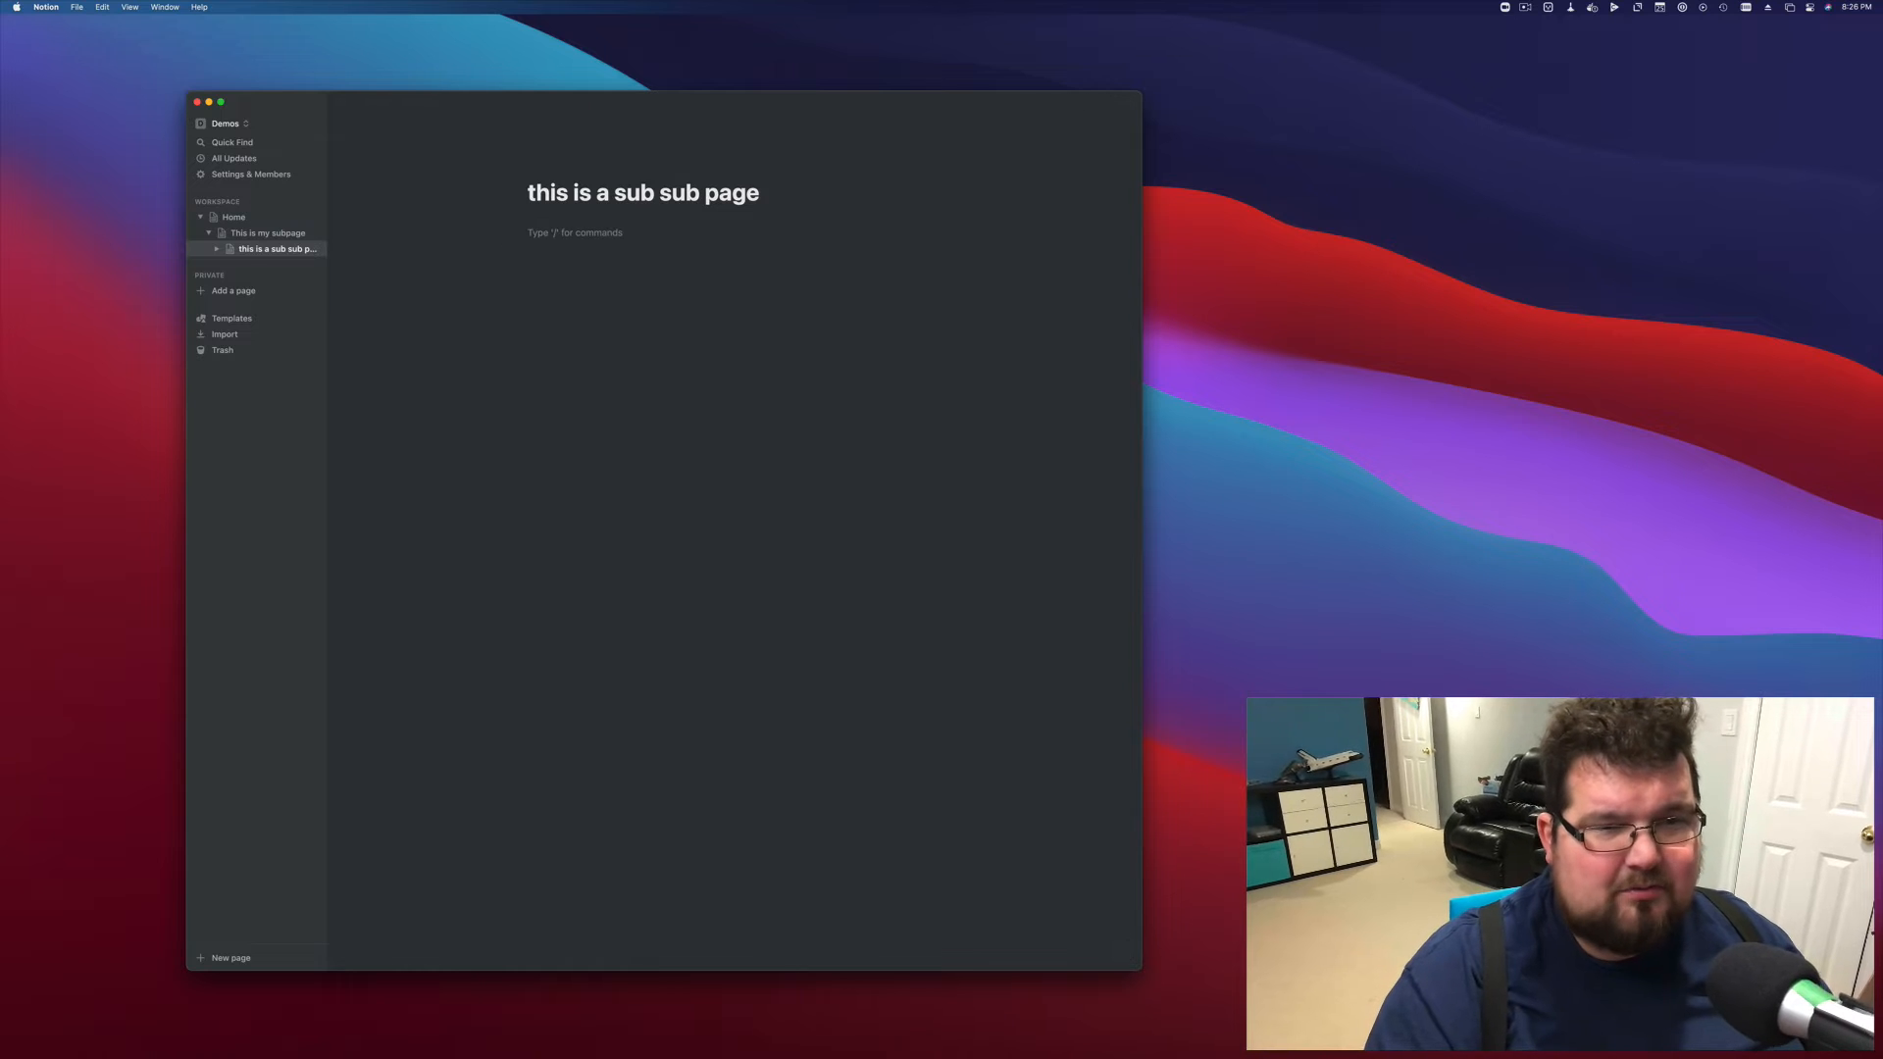
Insert an inline link to "This is my subpage" in the sub sub page, follow it, and return to the sub sub page
{"action": "type", "text": "@sub"}
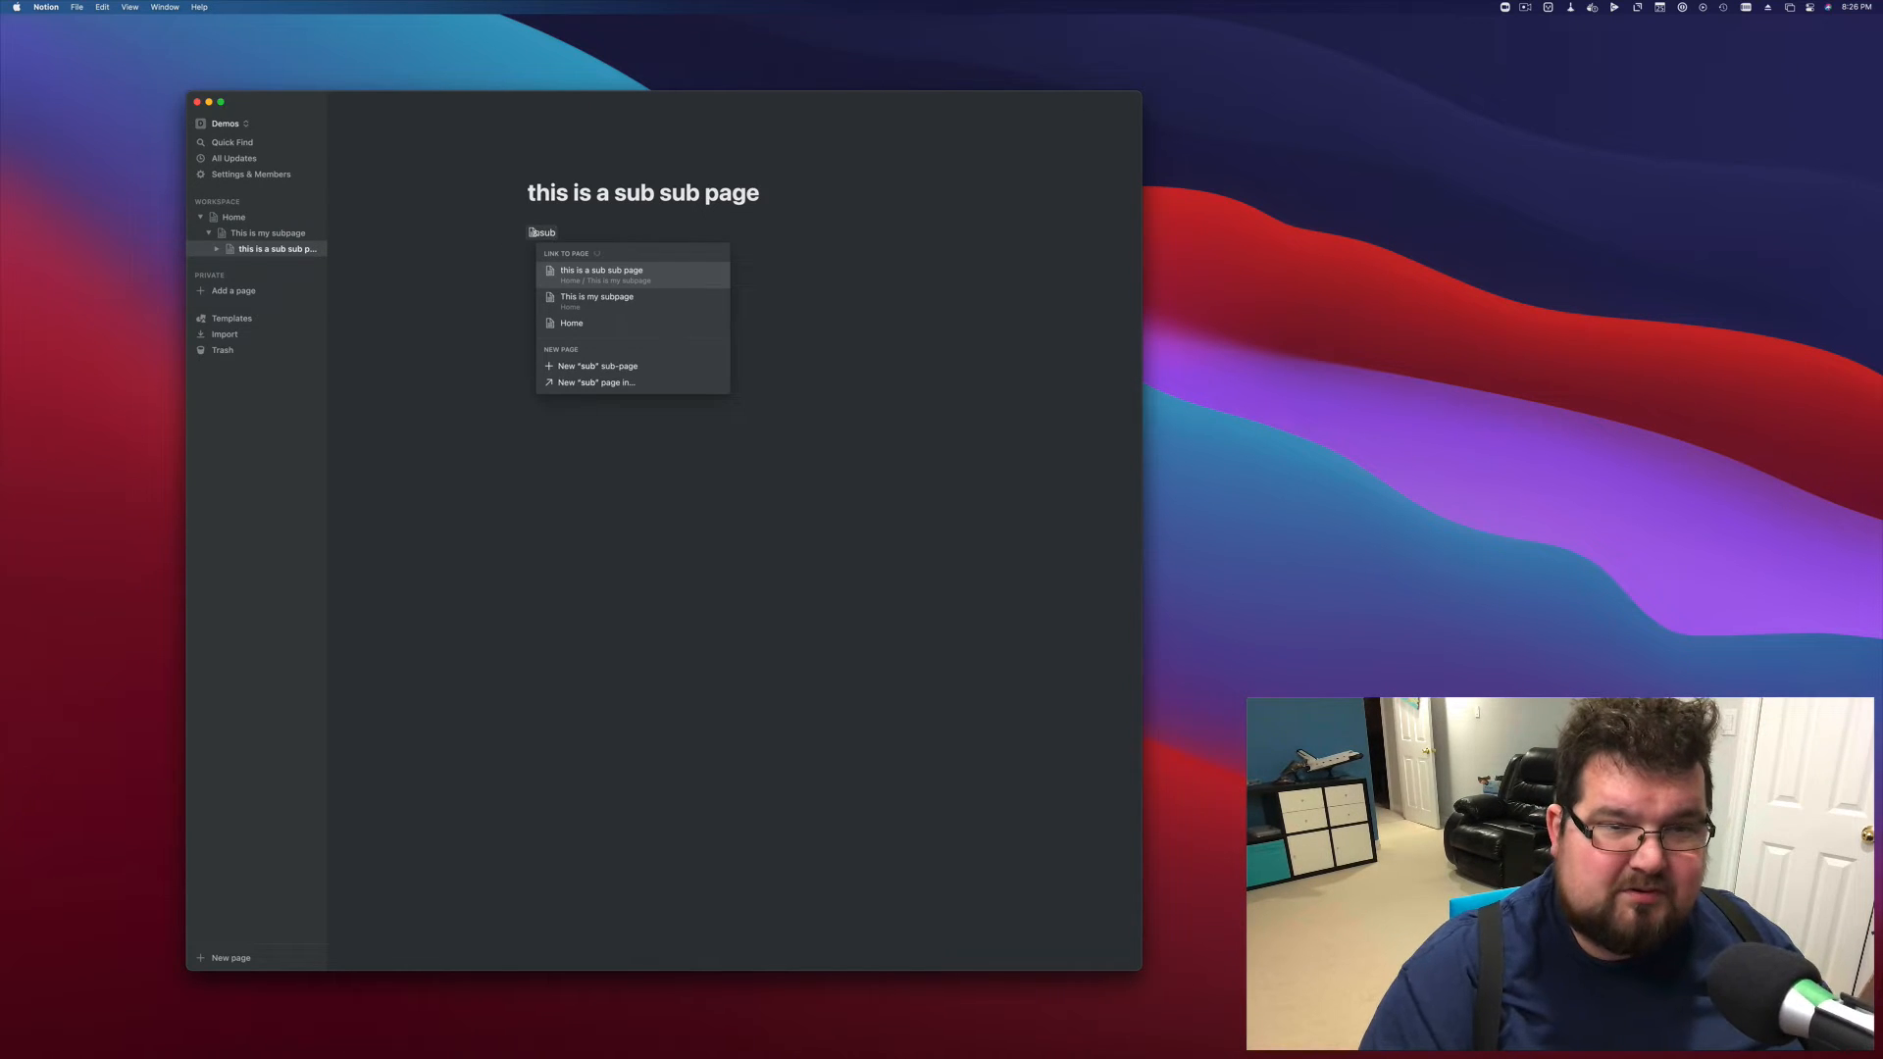
{"action": "key", "text": "Down"}
{"action": "key", "text": "Return"}
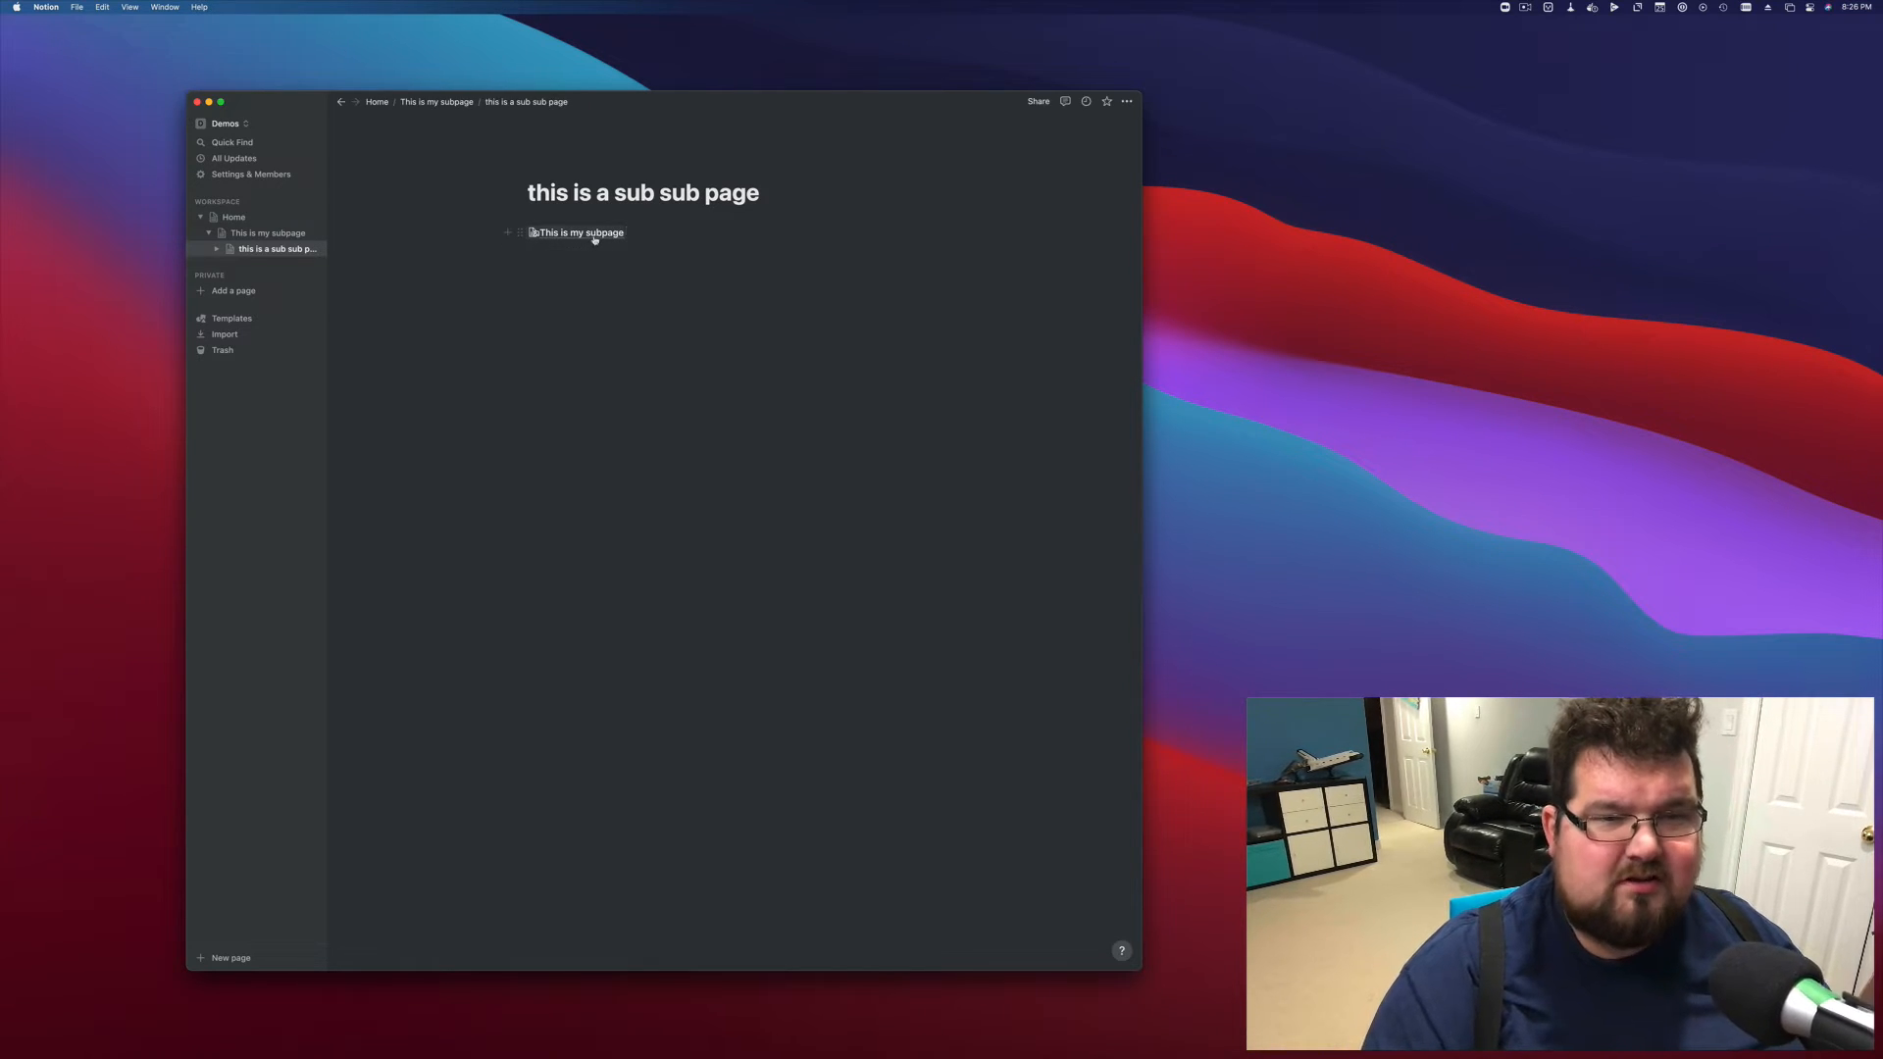
{"action": "left_click", "coordinate": [594, 235]}
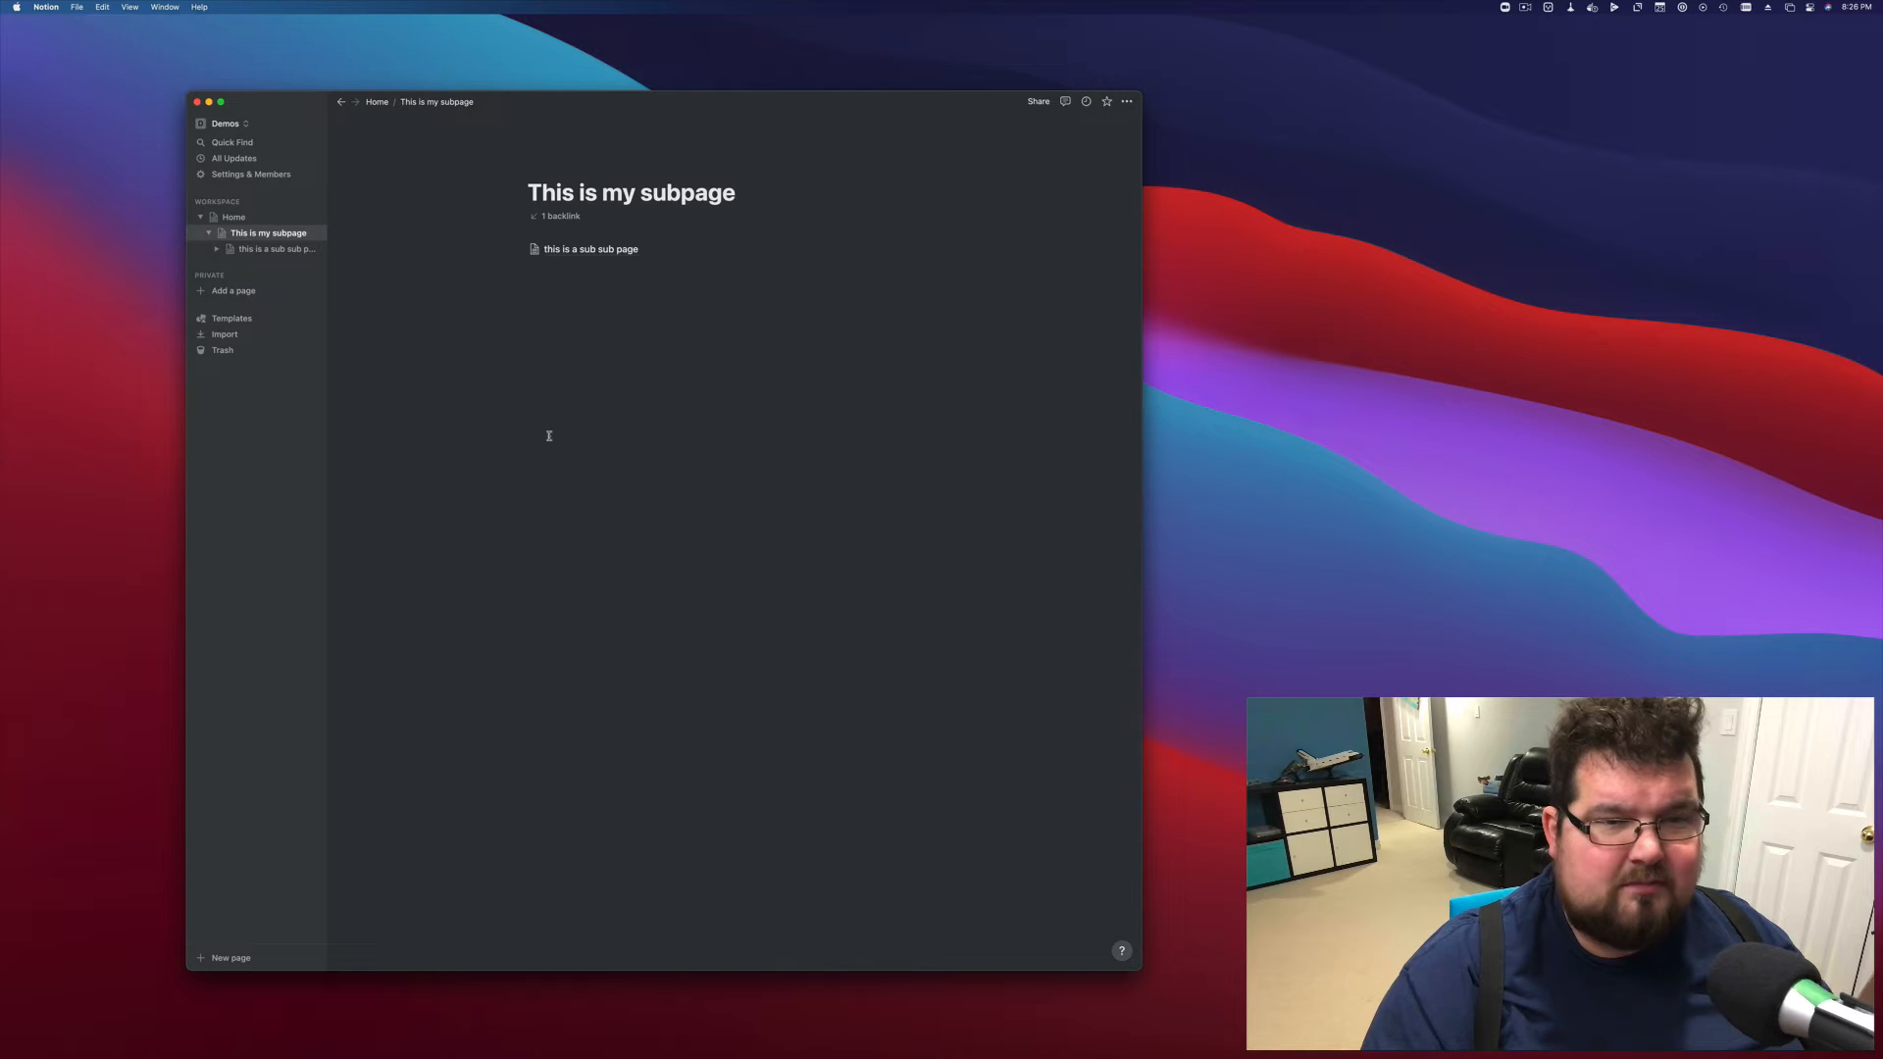
{"action": "left_click", "coordinate": [279, 250]}
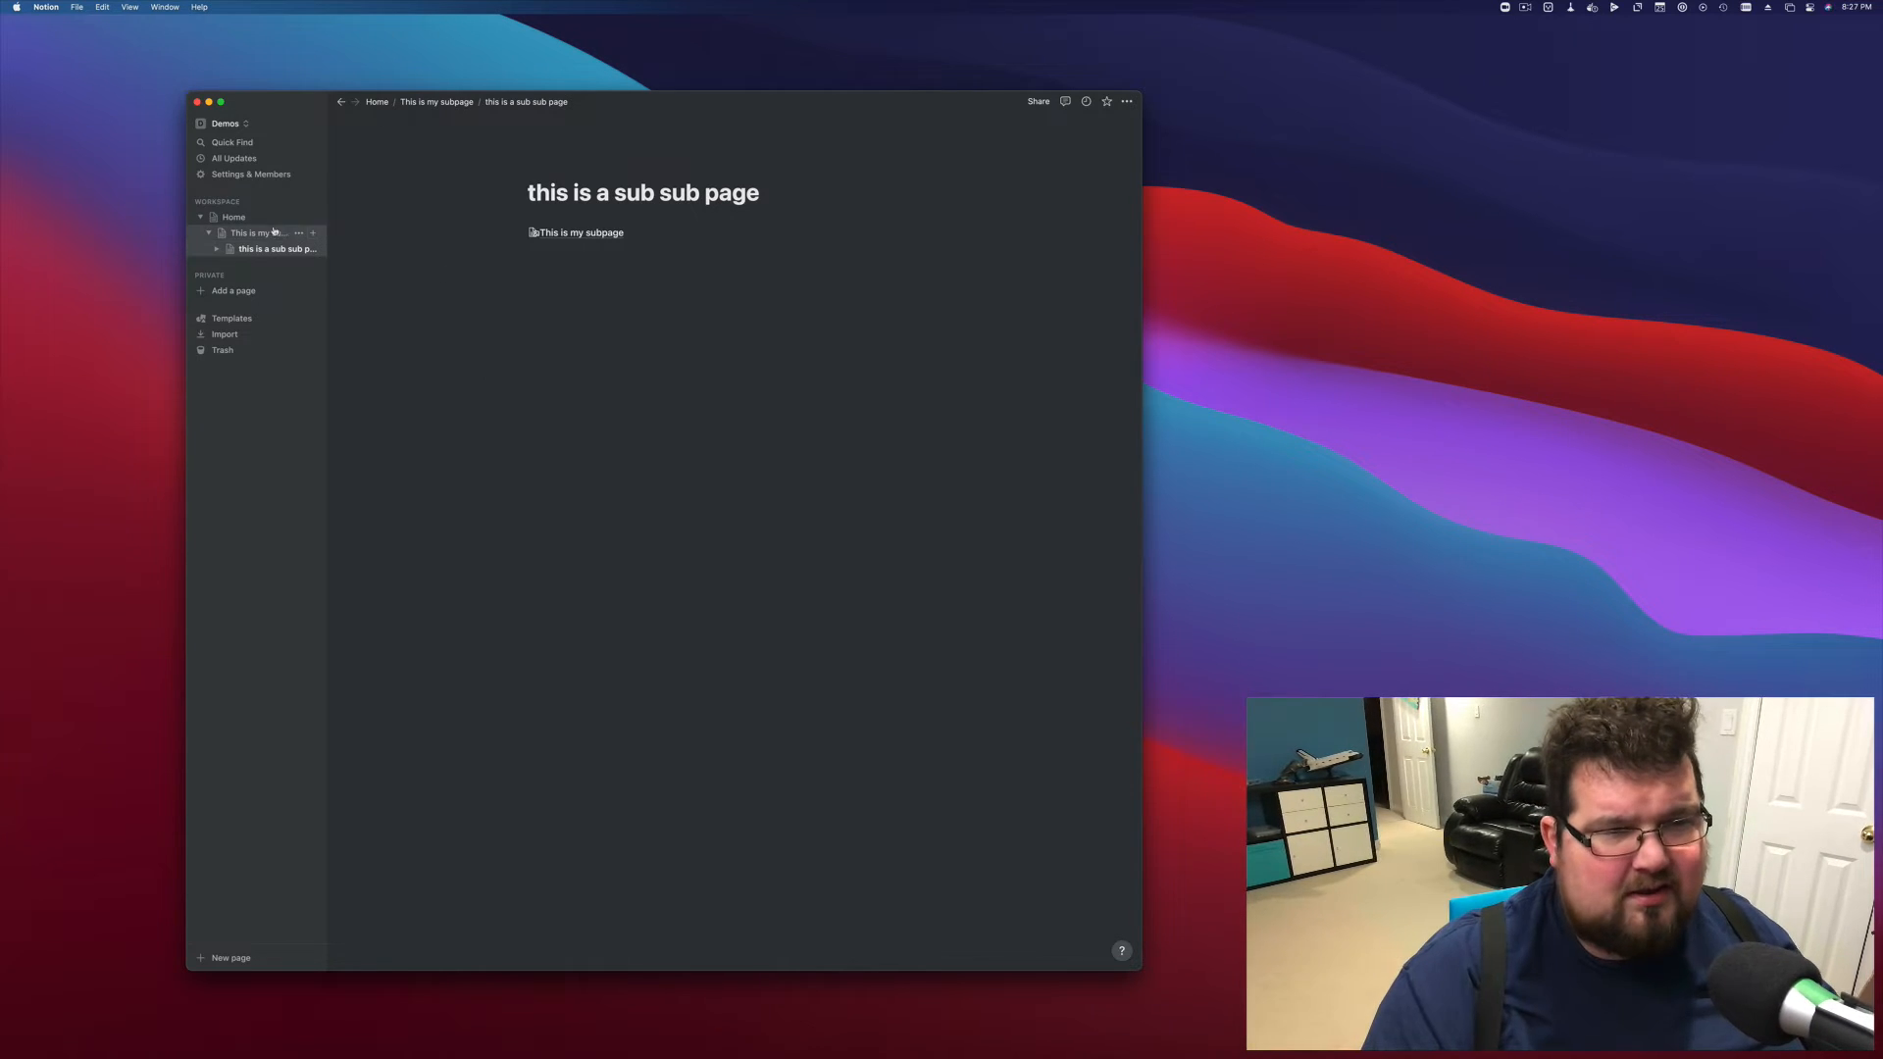
On the Home page, move the three bulleted items into a new column beside the "Lorem ipsum and other" line
{"action": "left_click", "coordinate": [233, 217]}
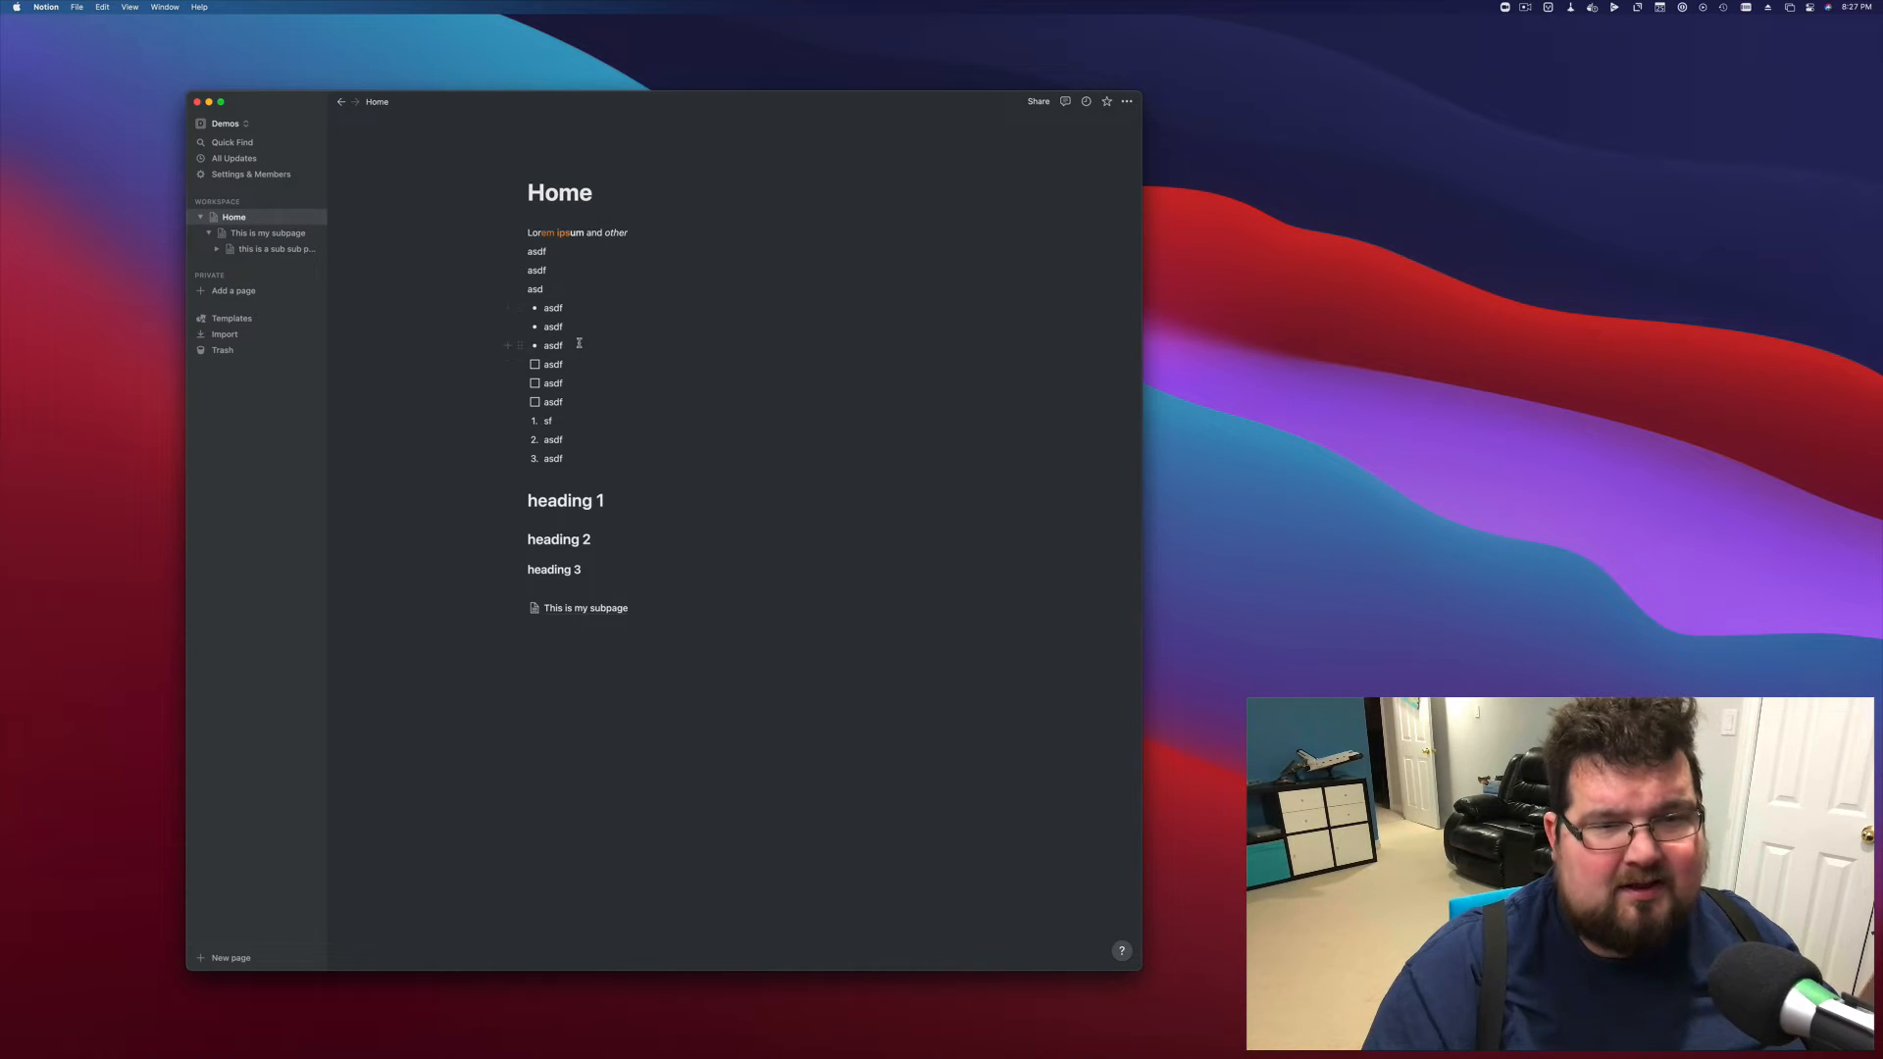
{"action": "left_click_drag", "start_coordinate": [578, 343], "coordinate": [580, 316]}
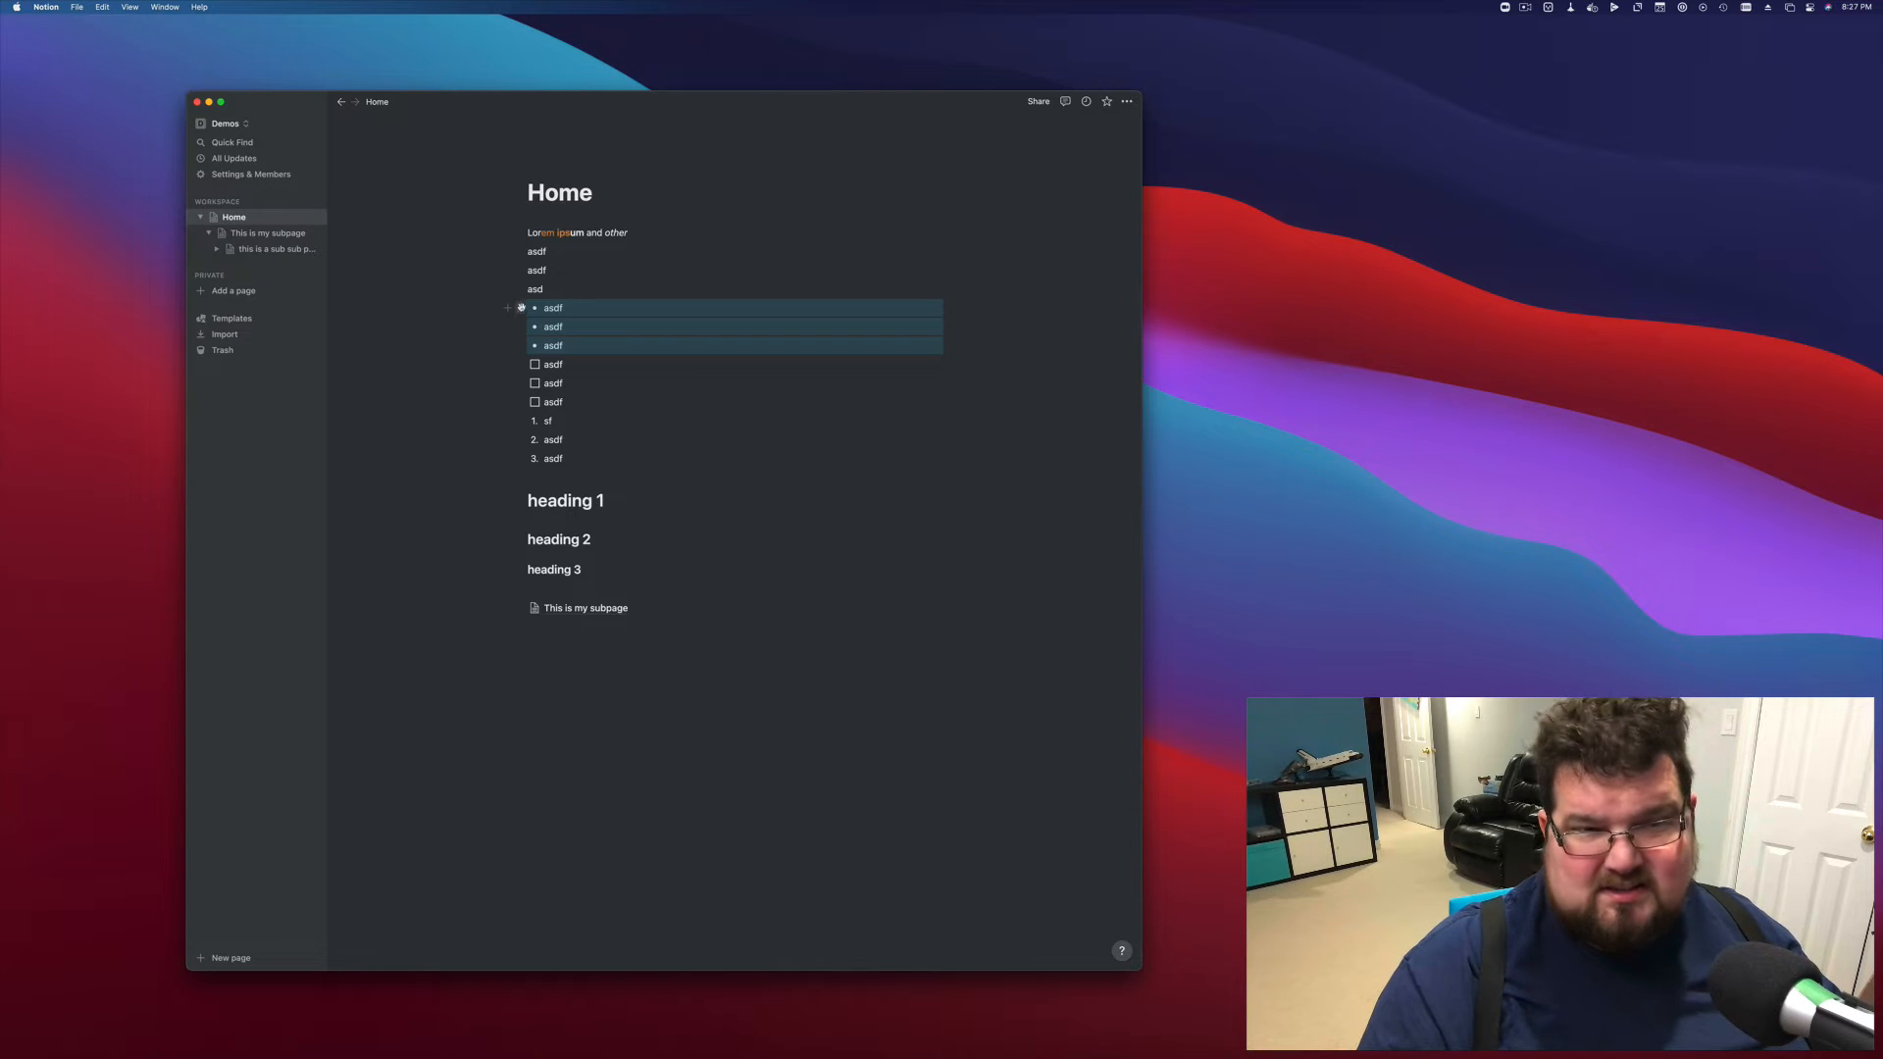
{"action": "left_click_drag", "start_coordinate": [521, 306], "coordinate": [993, 232]}
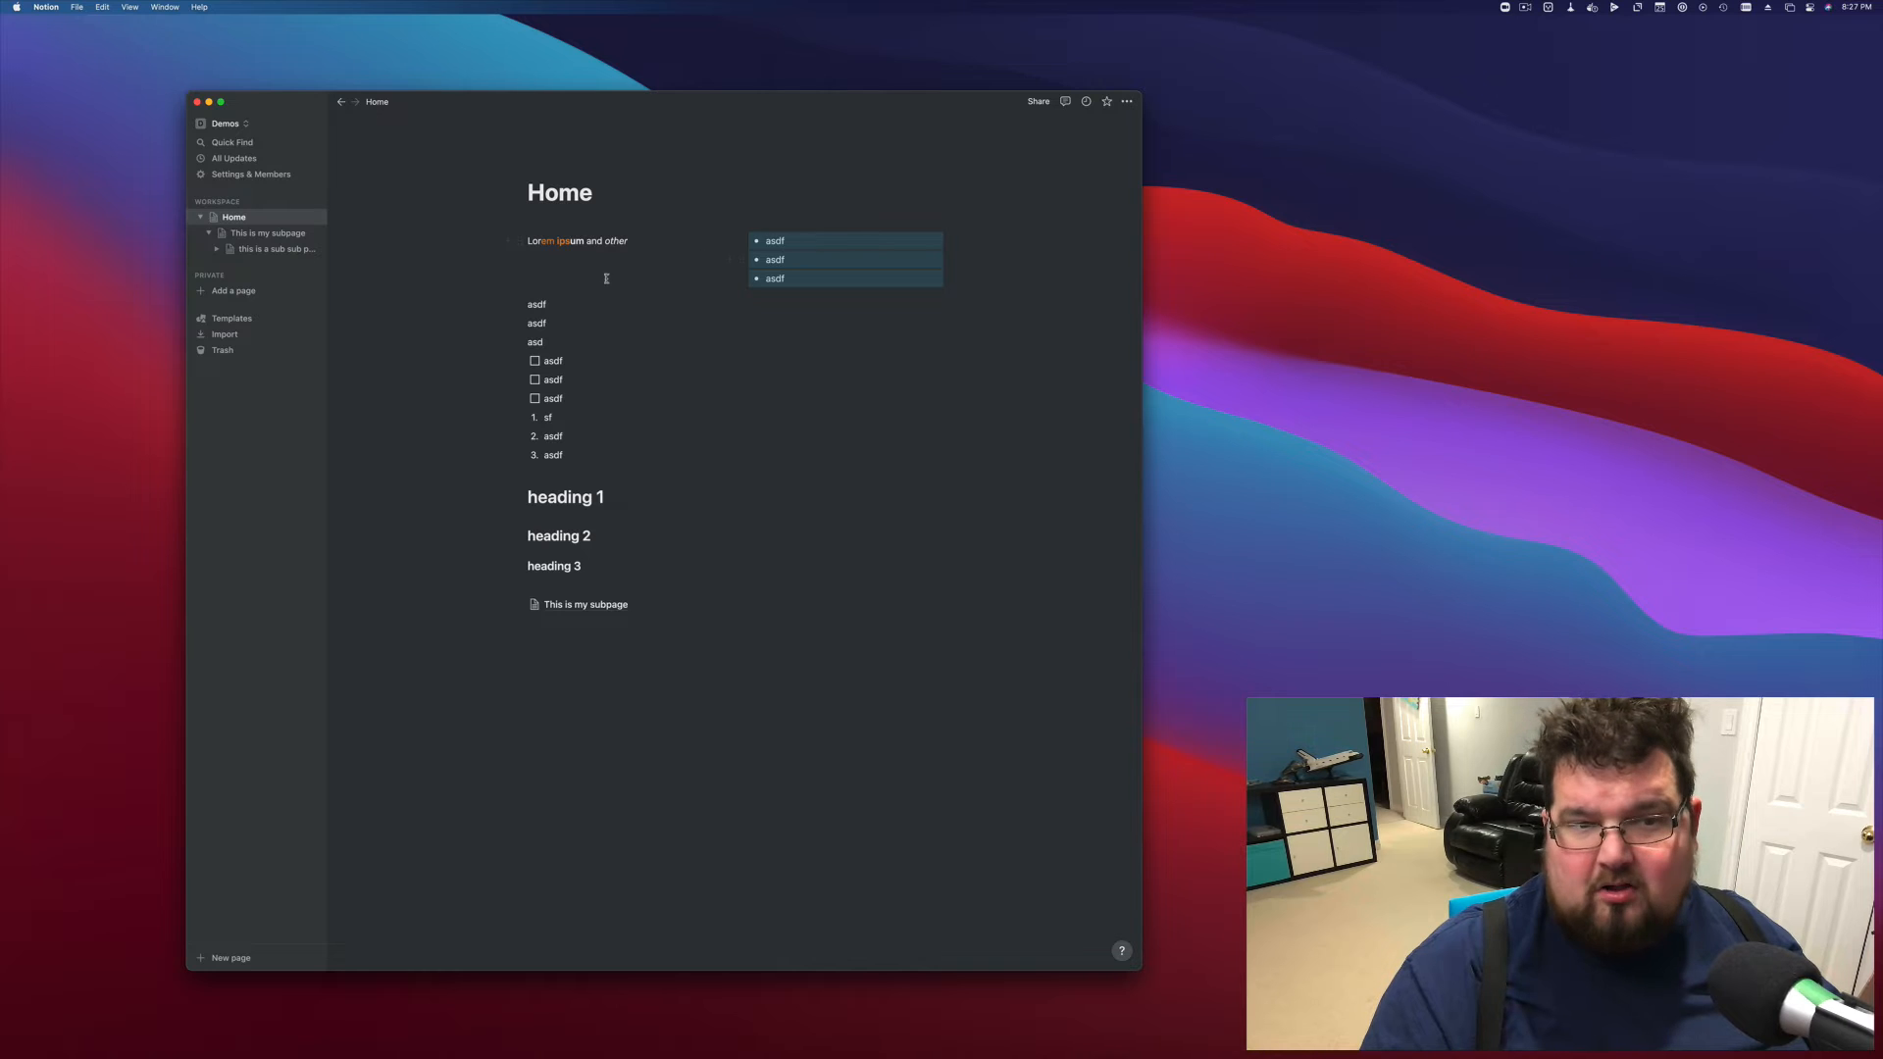
Move the two "asdf" text lines into the column under "Lorem ipsum and other", and insert an empty line above them
{"action": "left_click_drag", "start_coordinate": [521, 306], "coordinate": [539, 271]}
{"action": "left_click", "coordinate": [634, 240]}
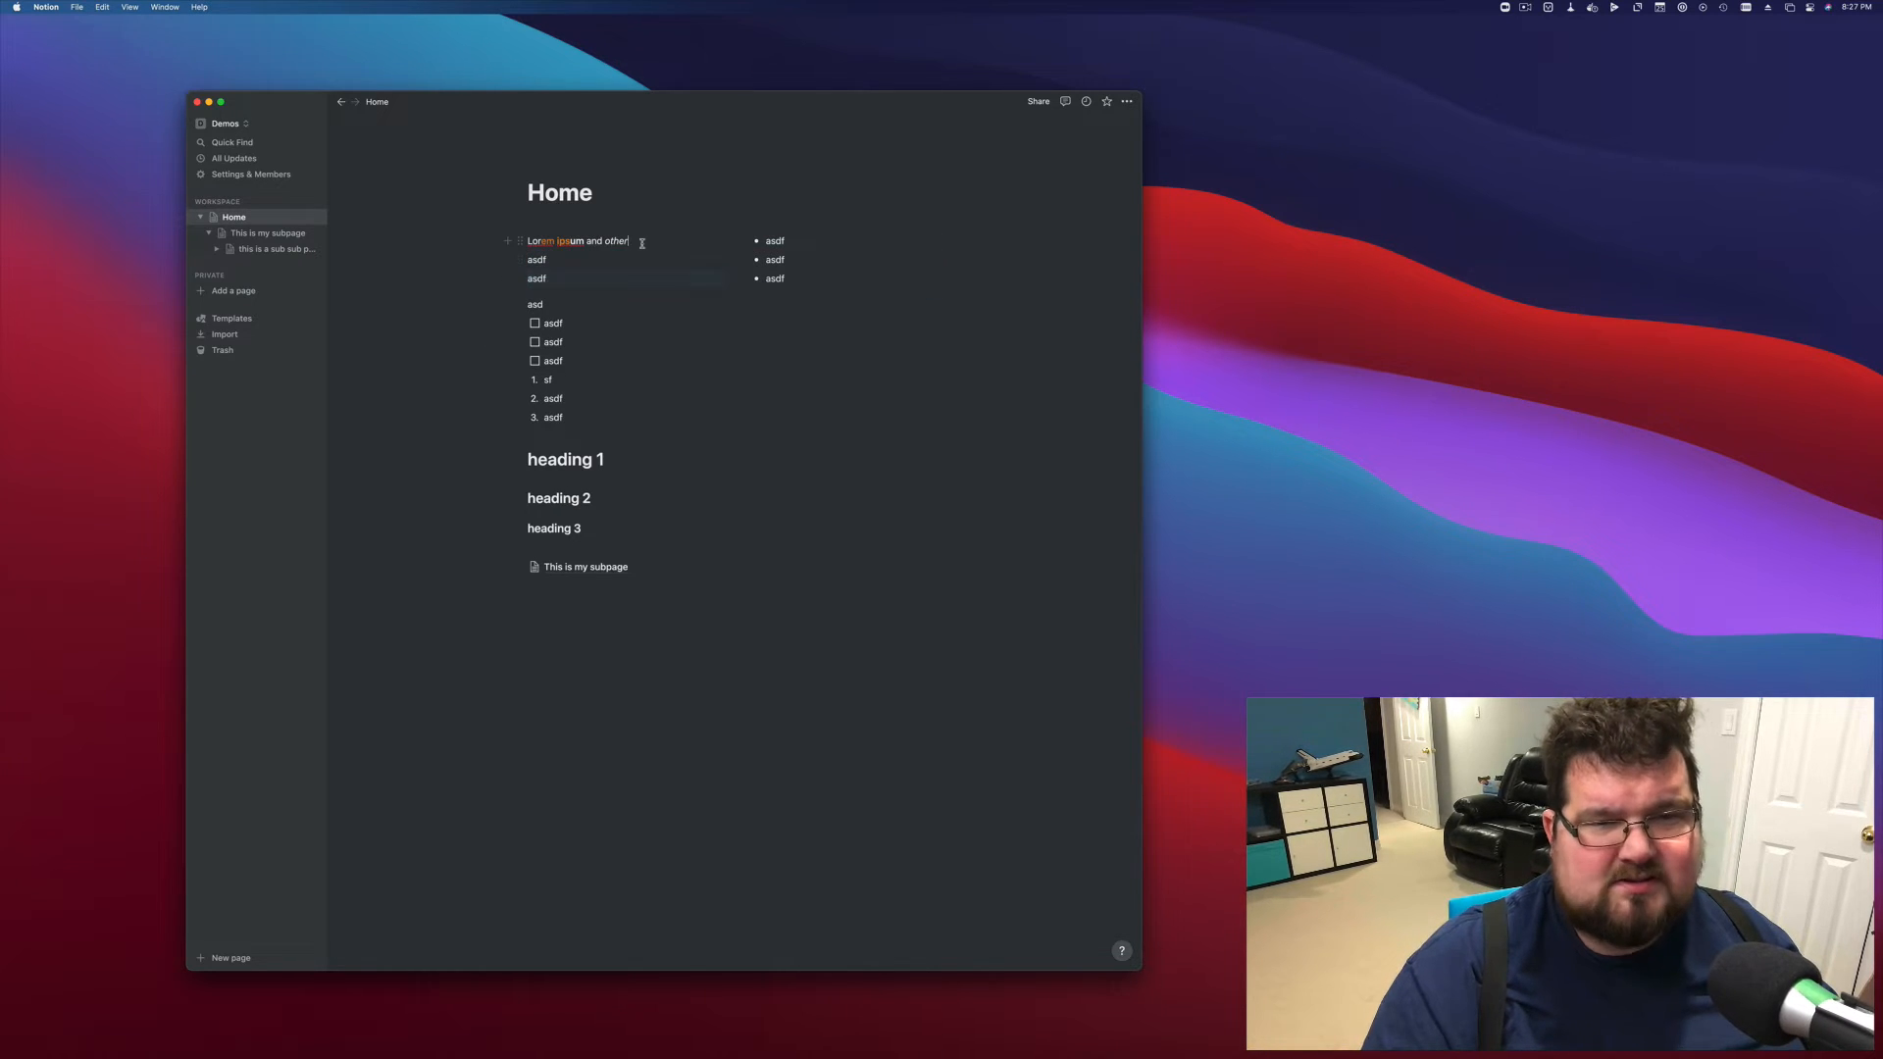
{"action": "key", "text": "Return"}
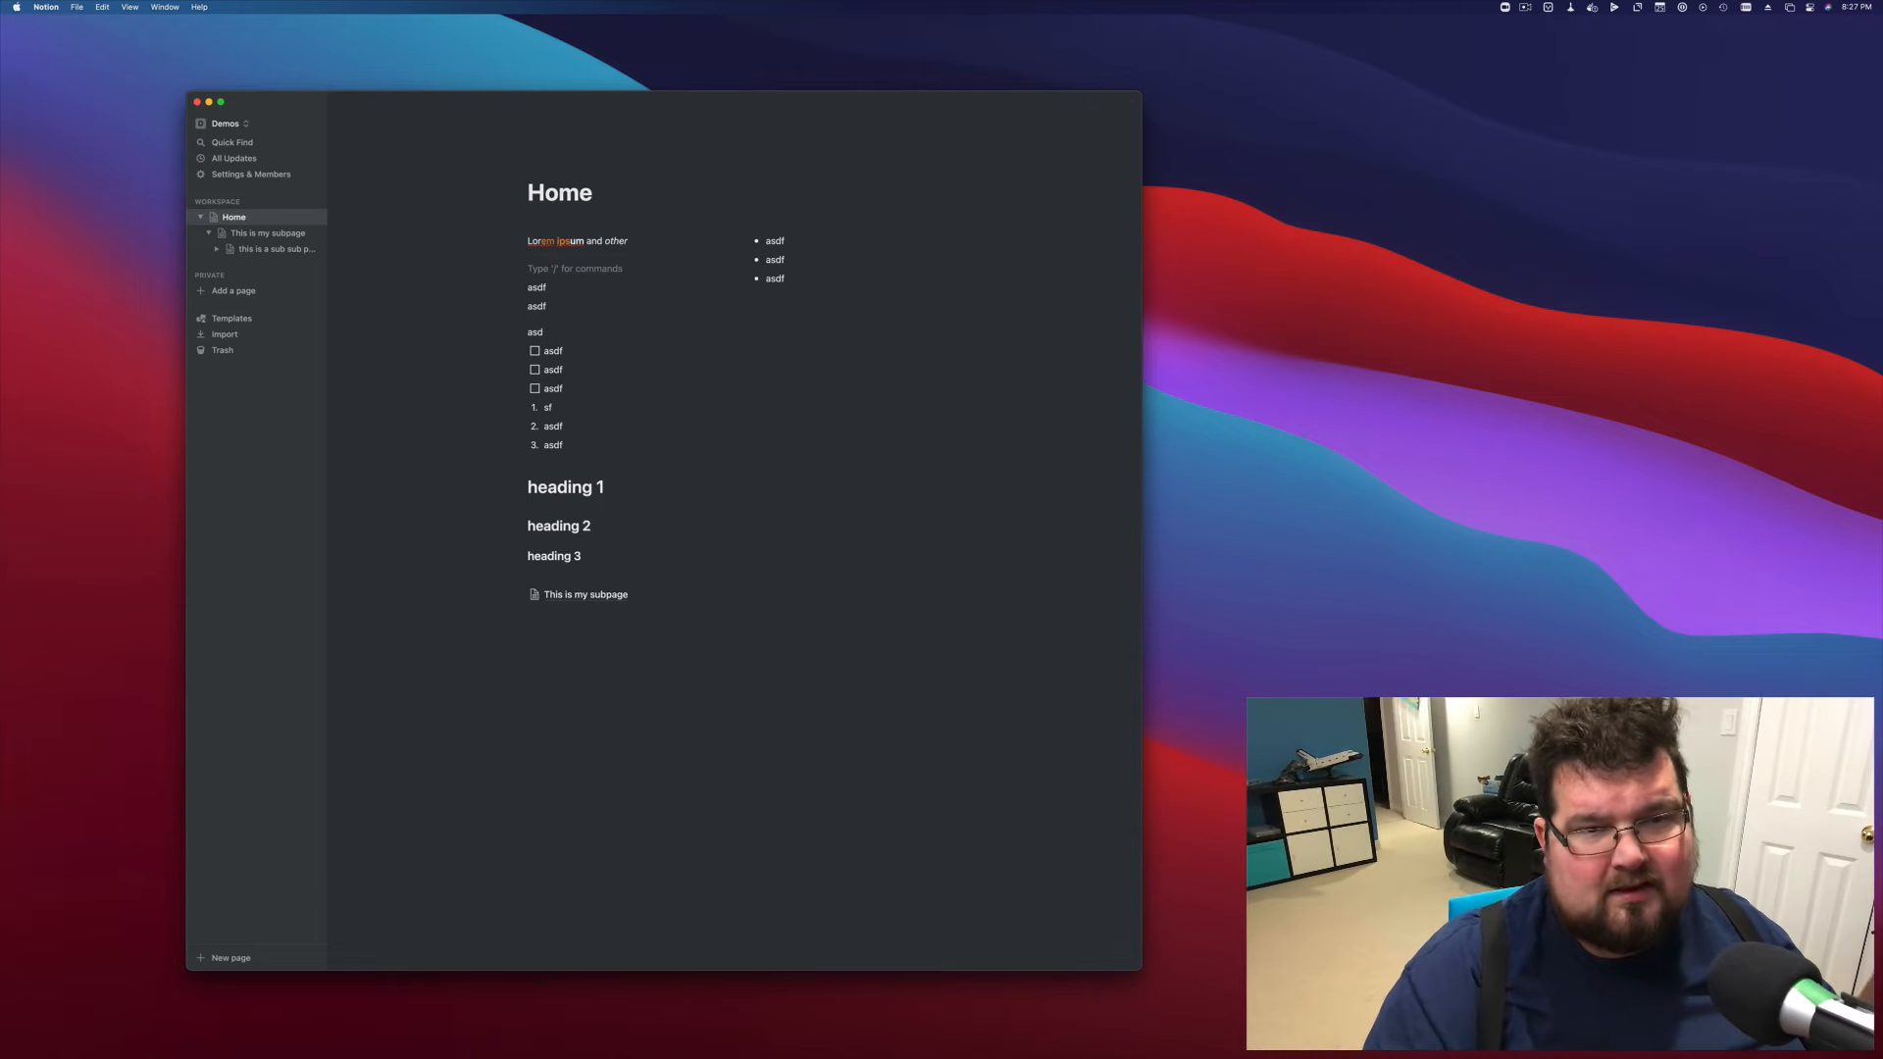
Remove the empty line above the "asdf" texts, and arrange "heading 1" above "Lorem ipsum and other" and "heading 2" above the bulleted list
{"action": "key", "text": "Delete"}
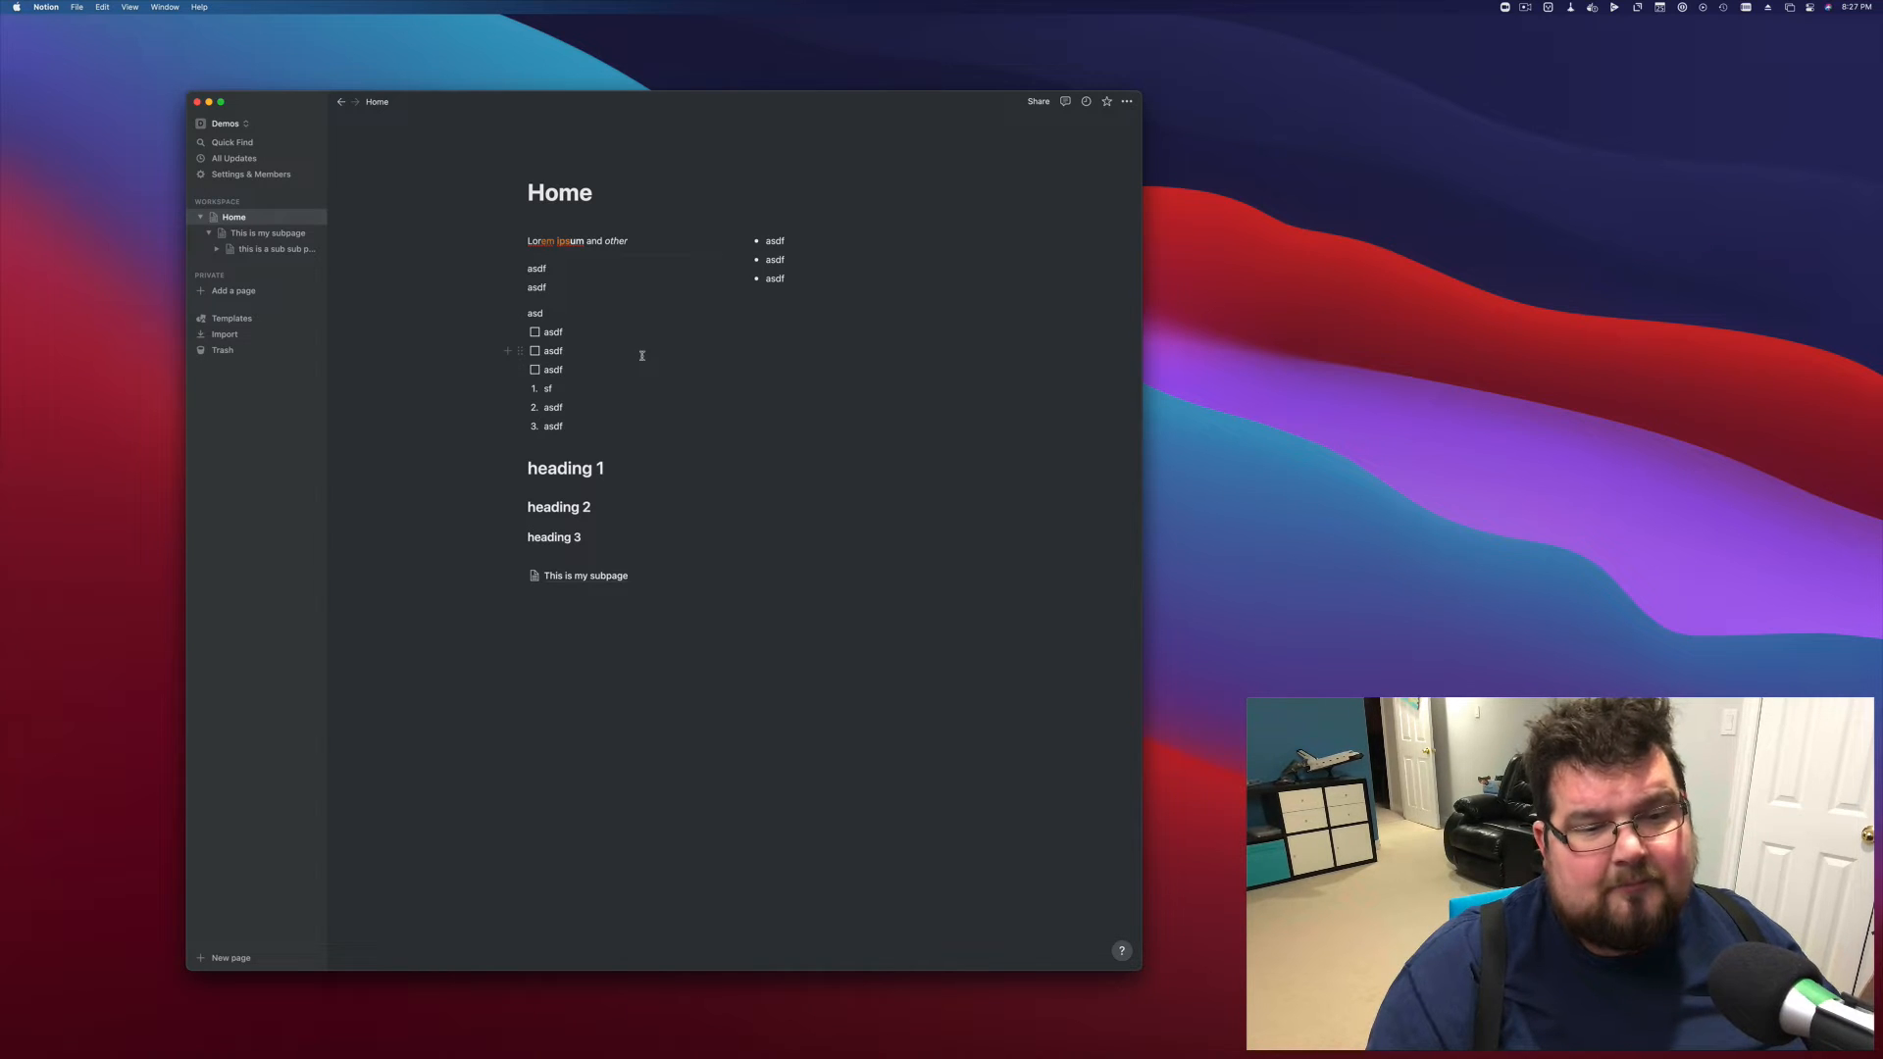
{"action": "left_click_drag", "start_coordinate": [519, 466], "coordinate": [537, 235]}
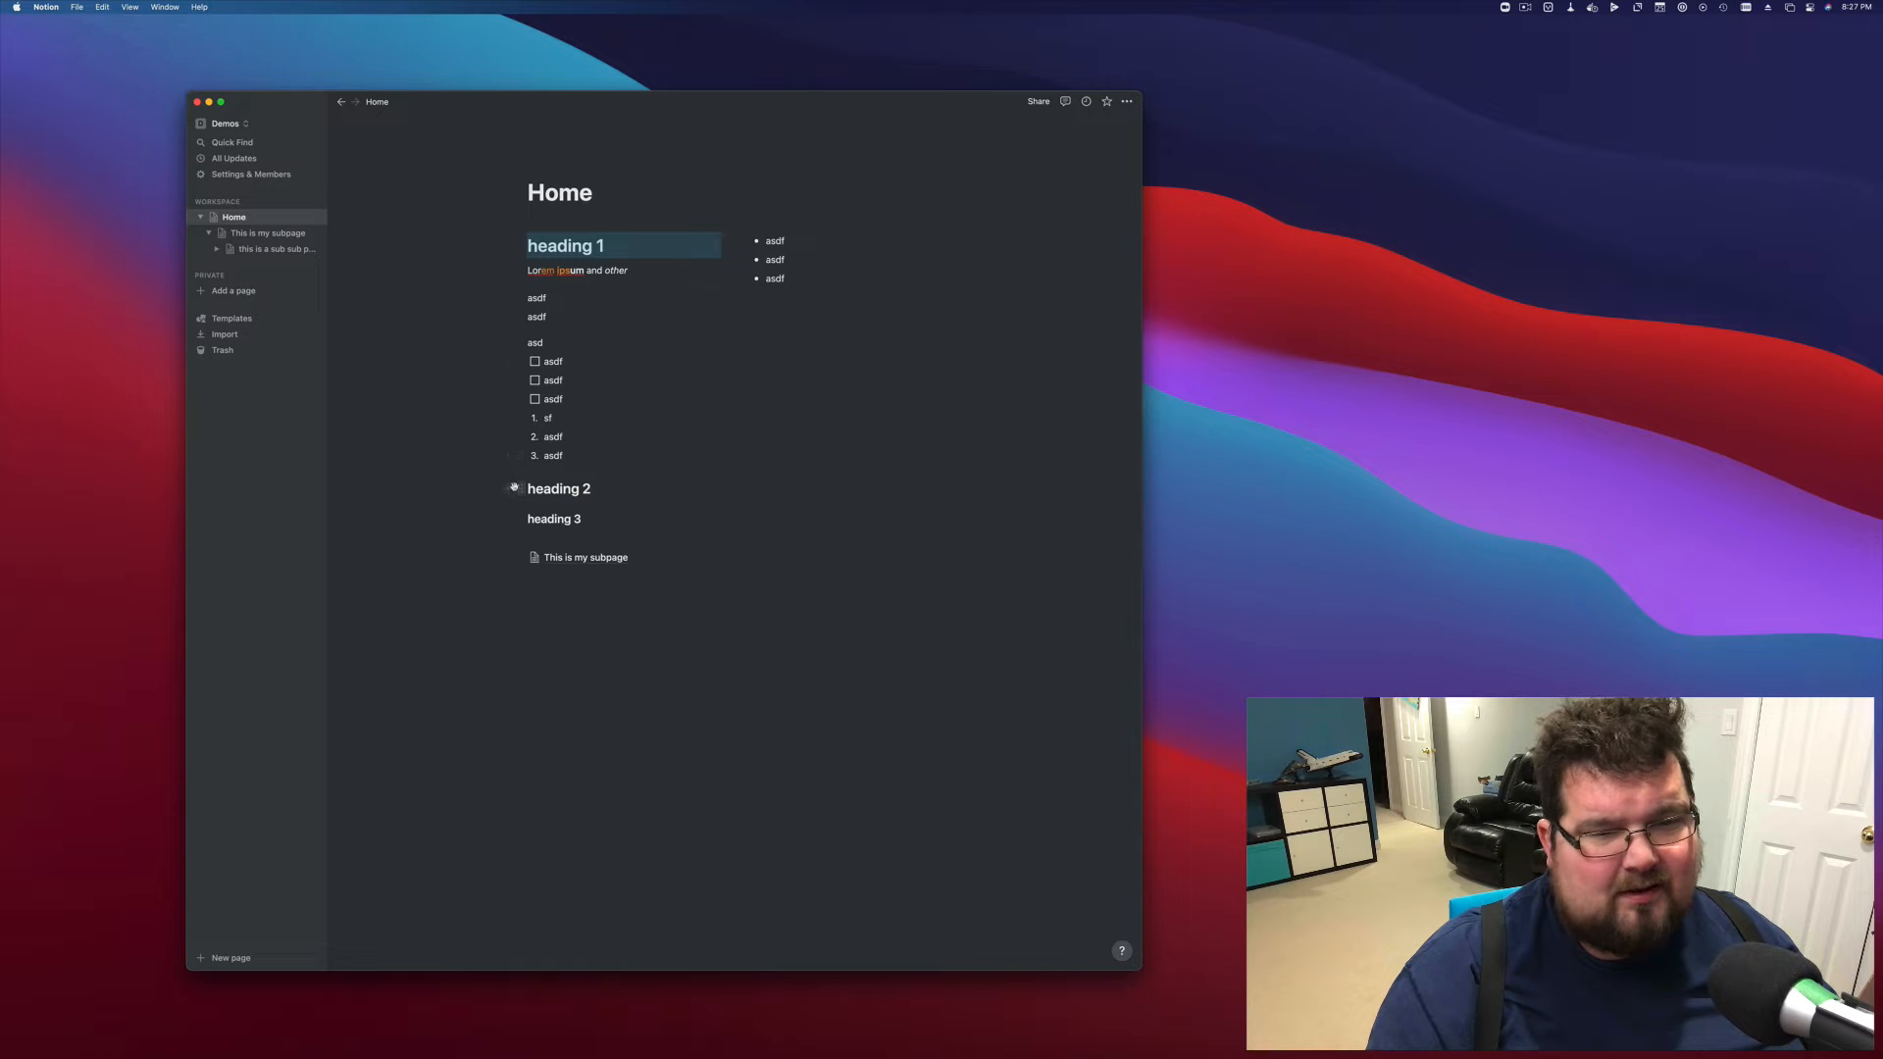
{"action": "left_click_drag", "start_coordinate": [511, 487], "coordinate": [760, 232]}
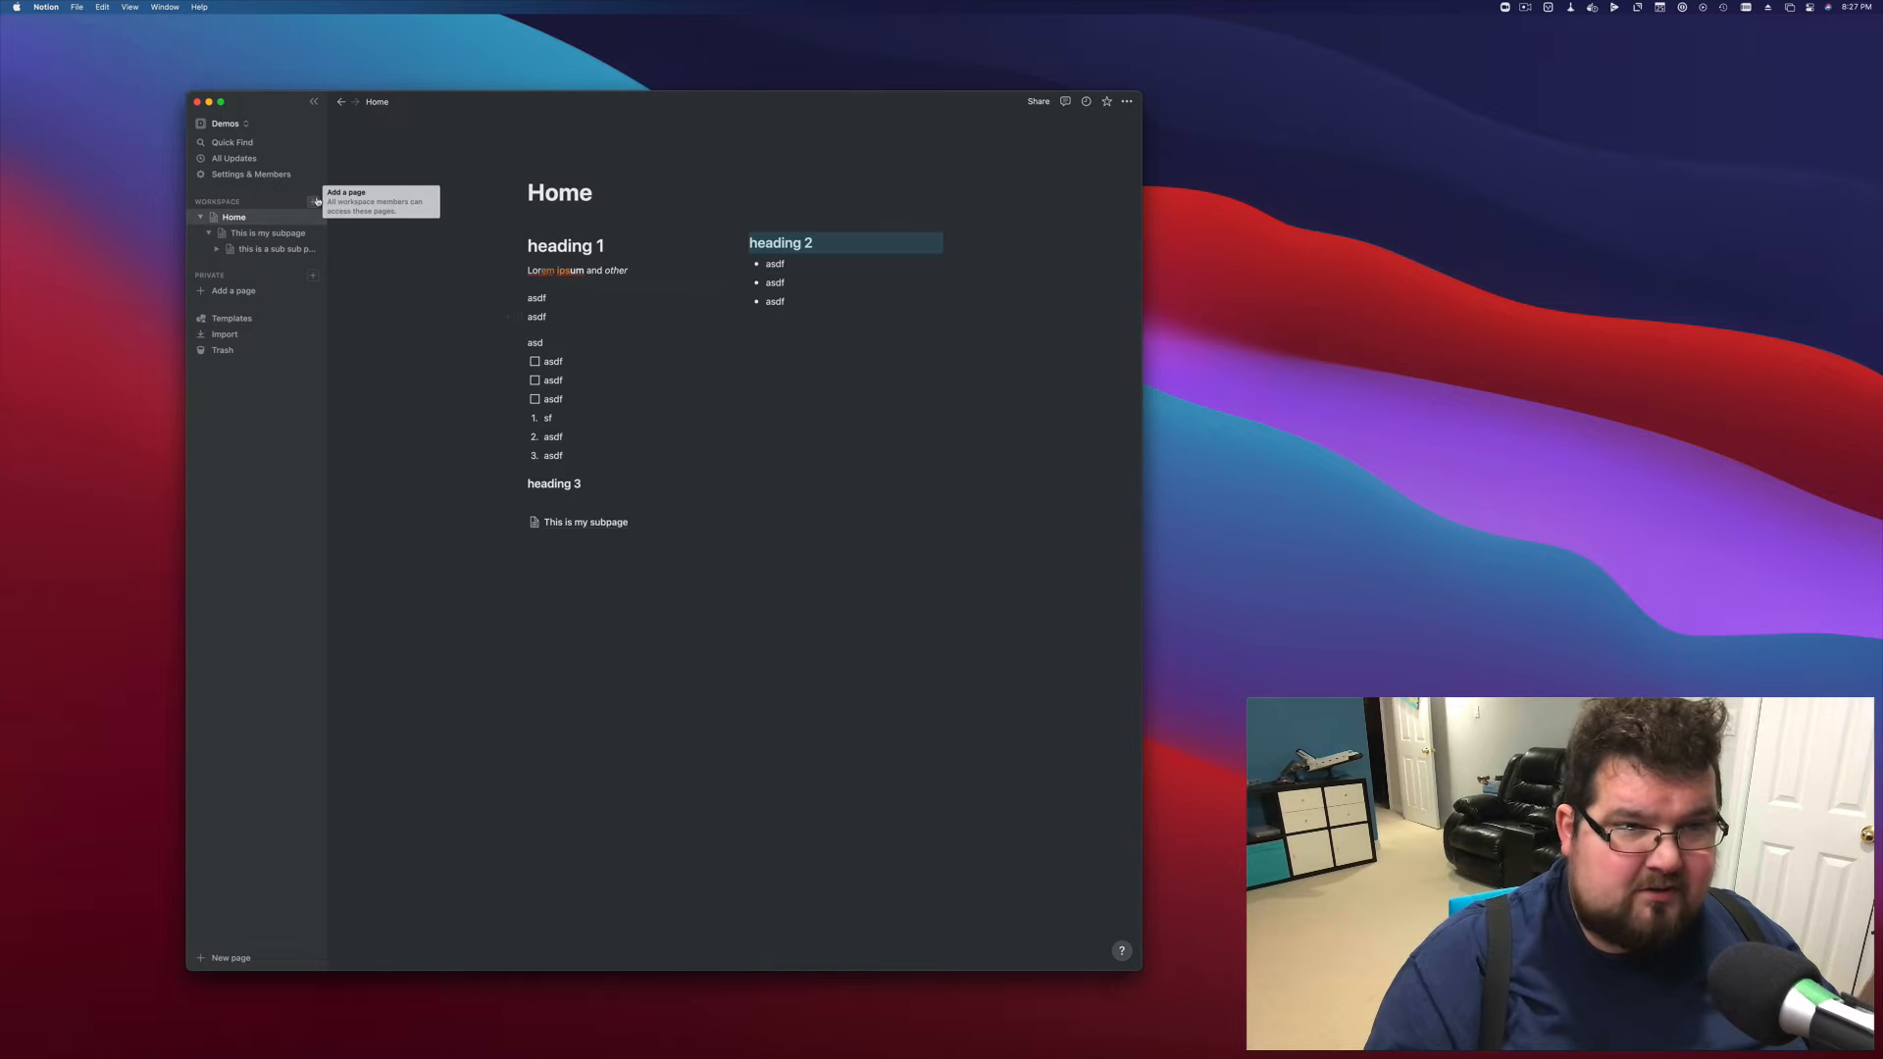
Add a new blank page to the workspace section, and open "this is a sub sub page"
{"action": "left_click", "coordinate": [314, 201]}
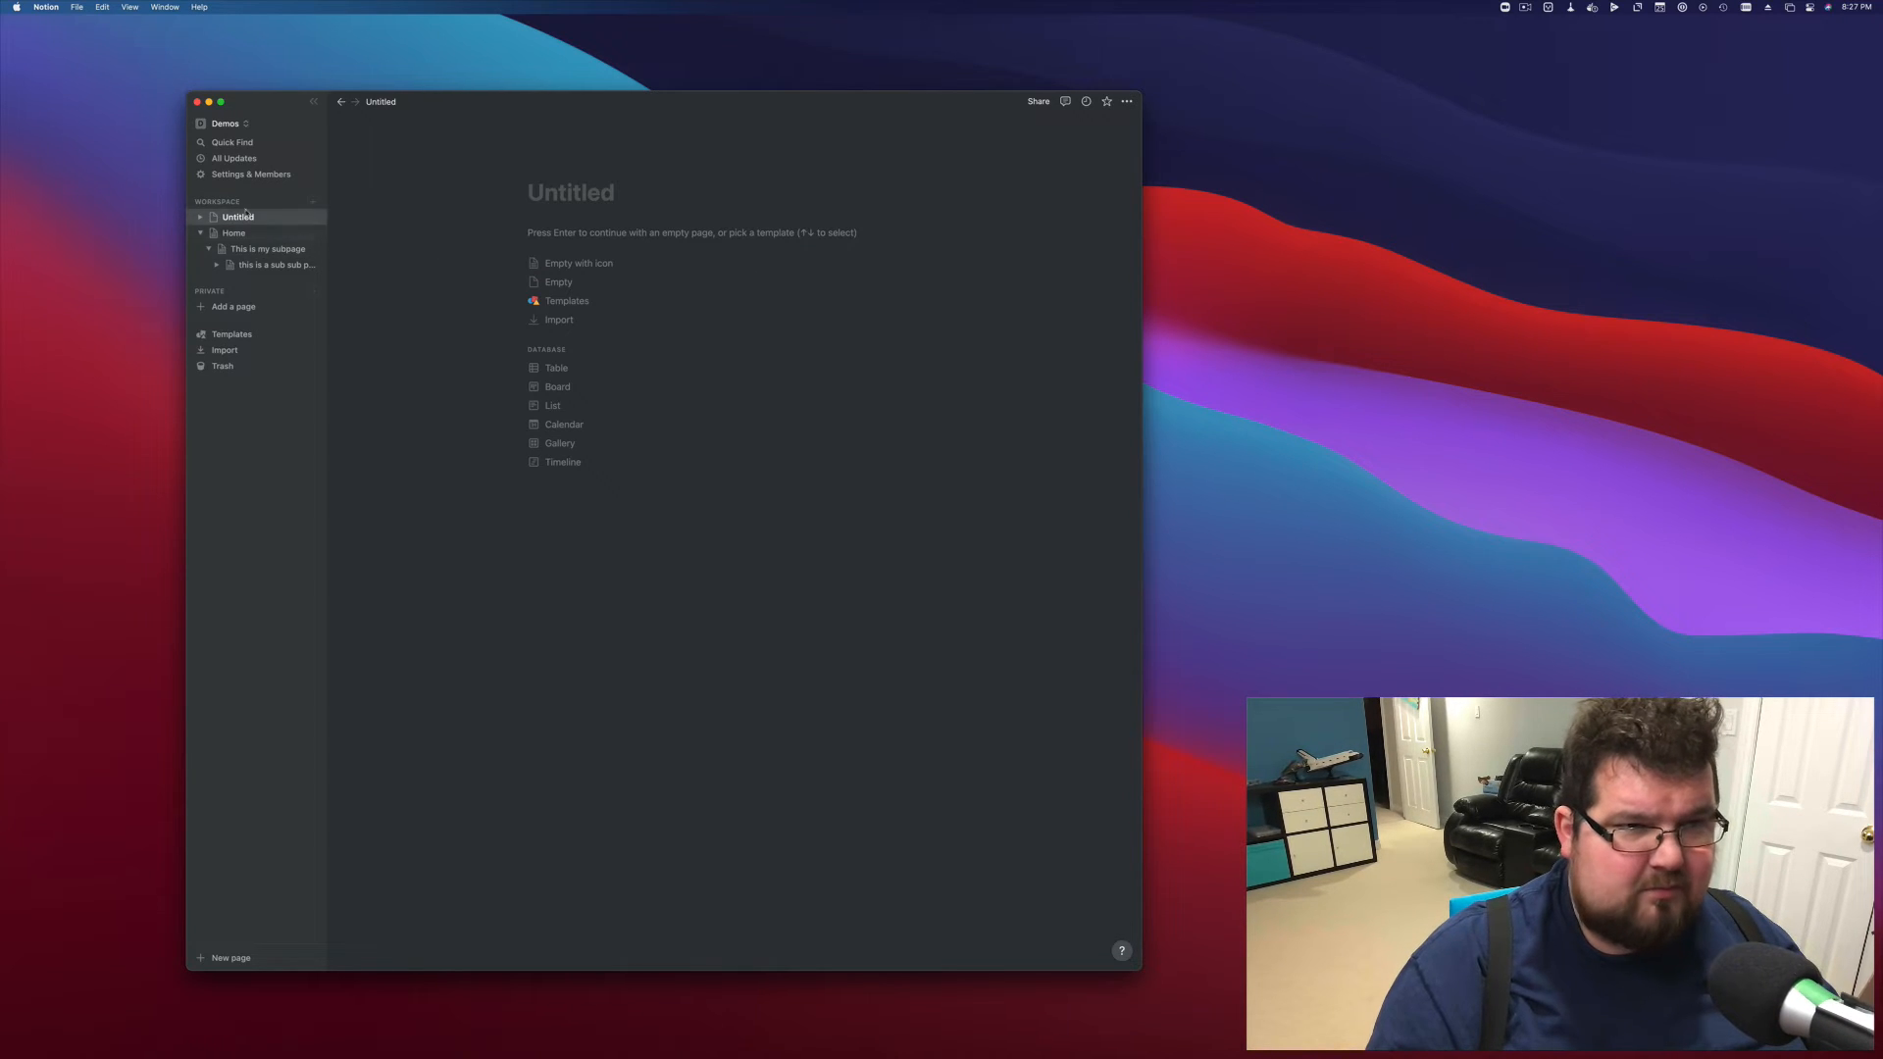
{"action": "left_click", "coordinate": [266, 265]}
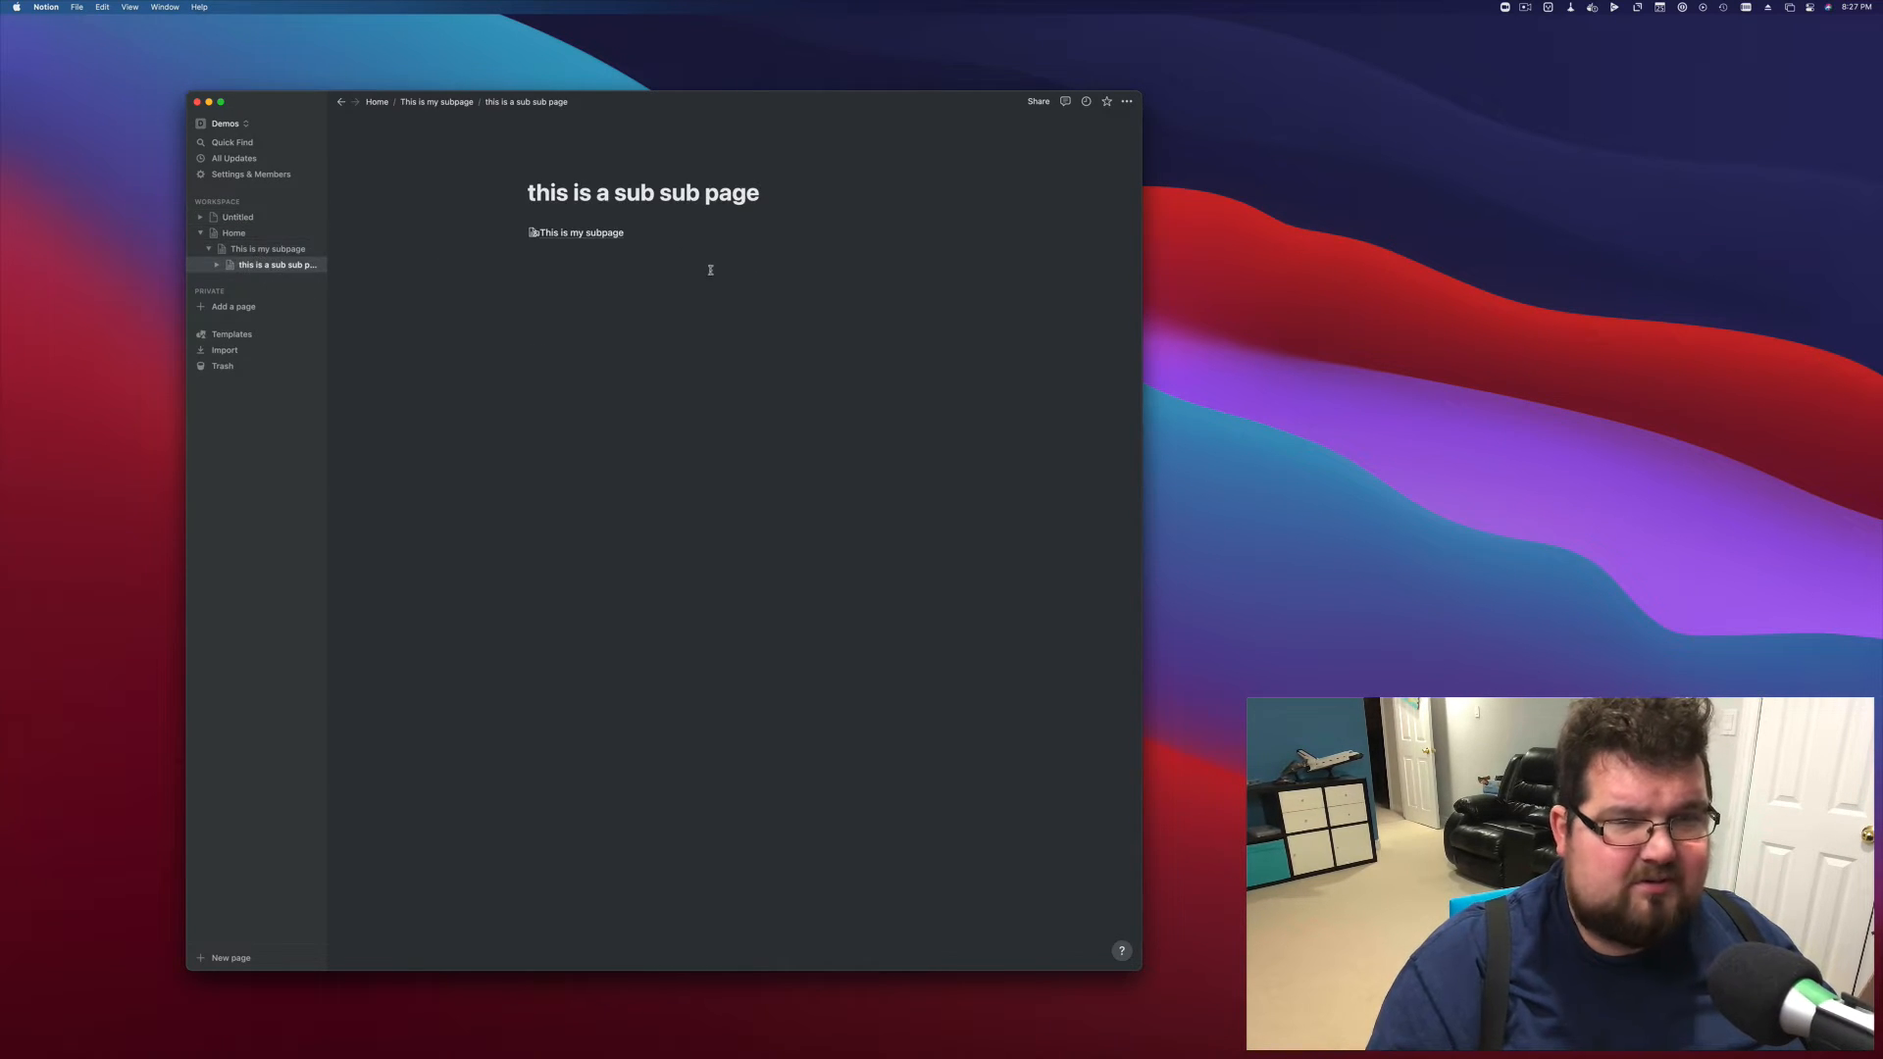
Insert an inline table below the "This is my subpage" link and title it "tasks"
{"action": "left_click", "coordinate": [745, 341]}
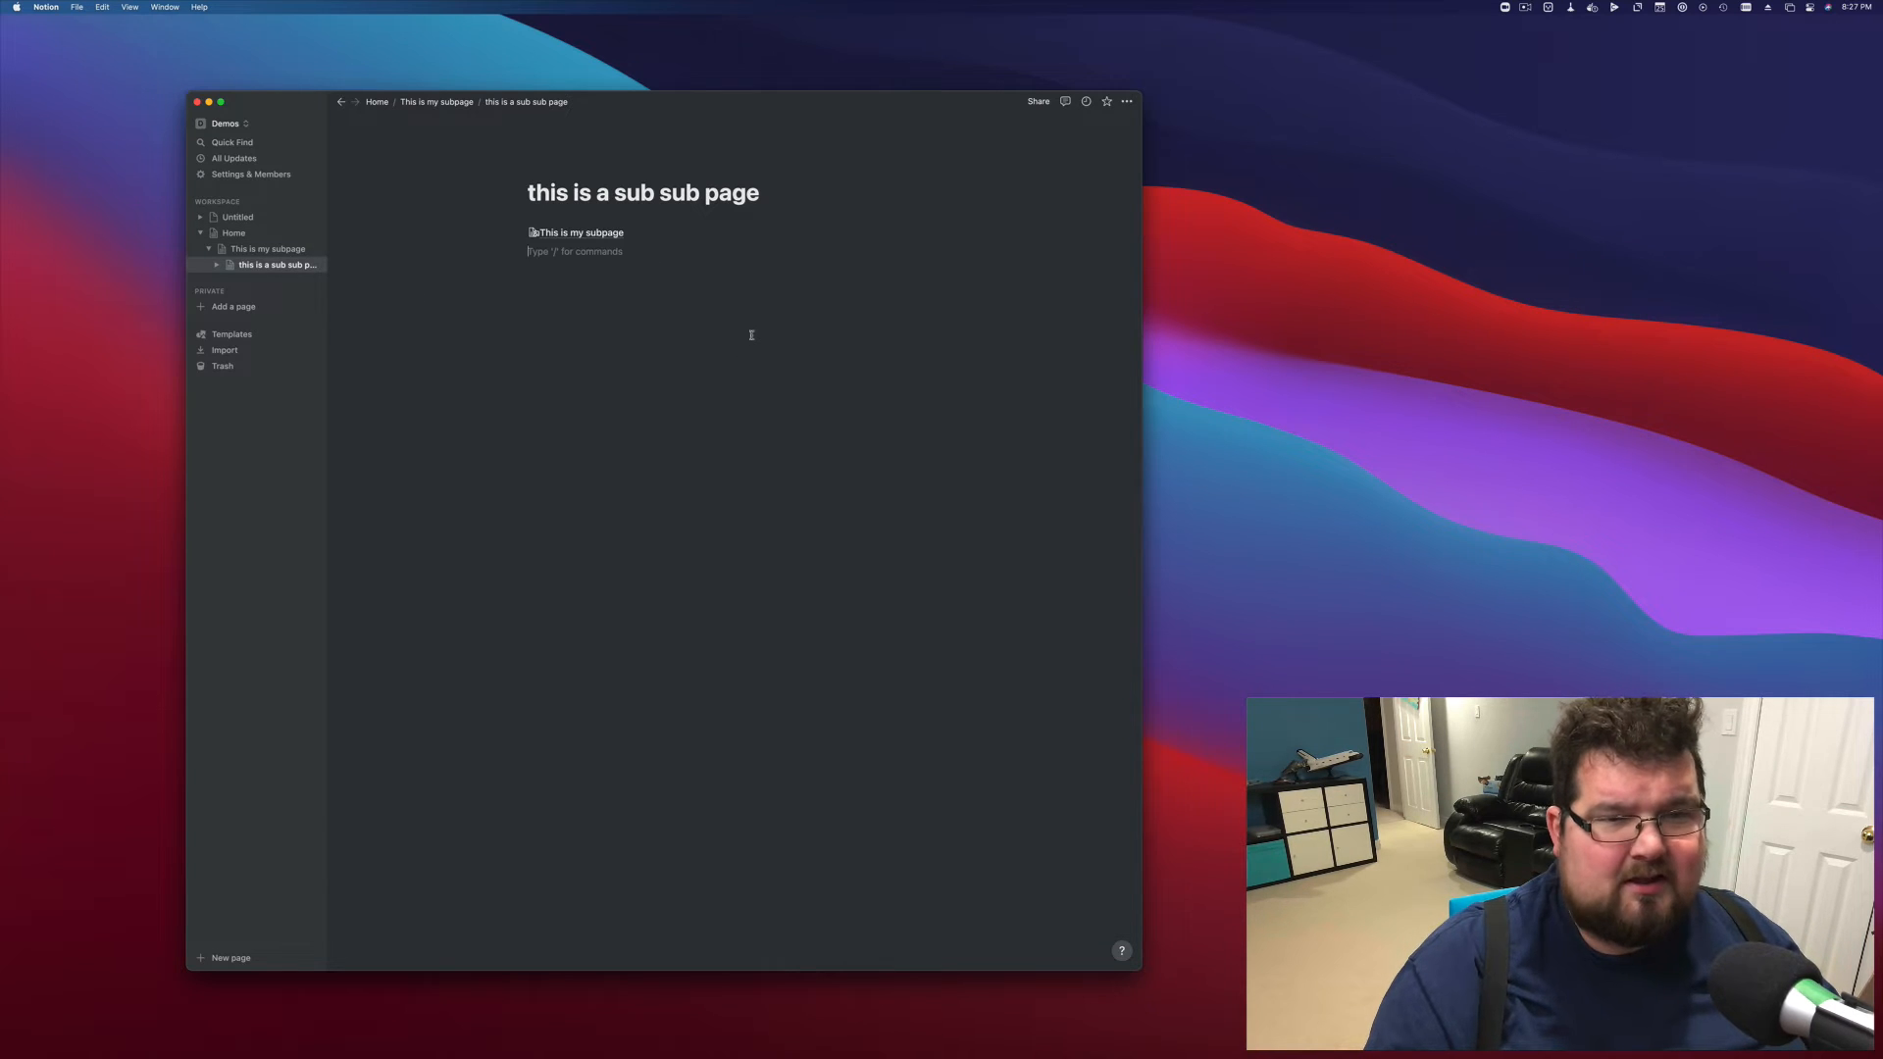
{"action": "type", "text": "/inlin"}
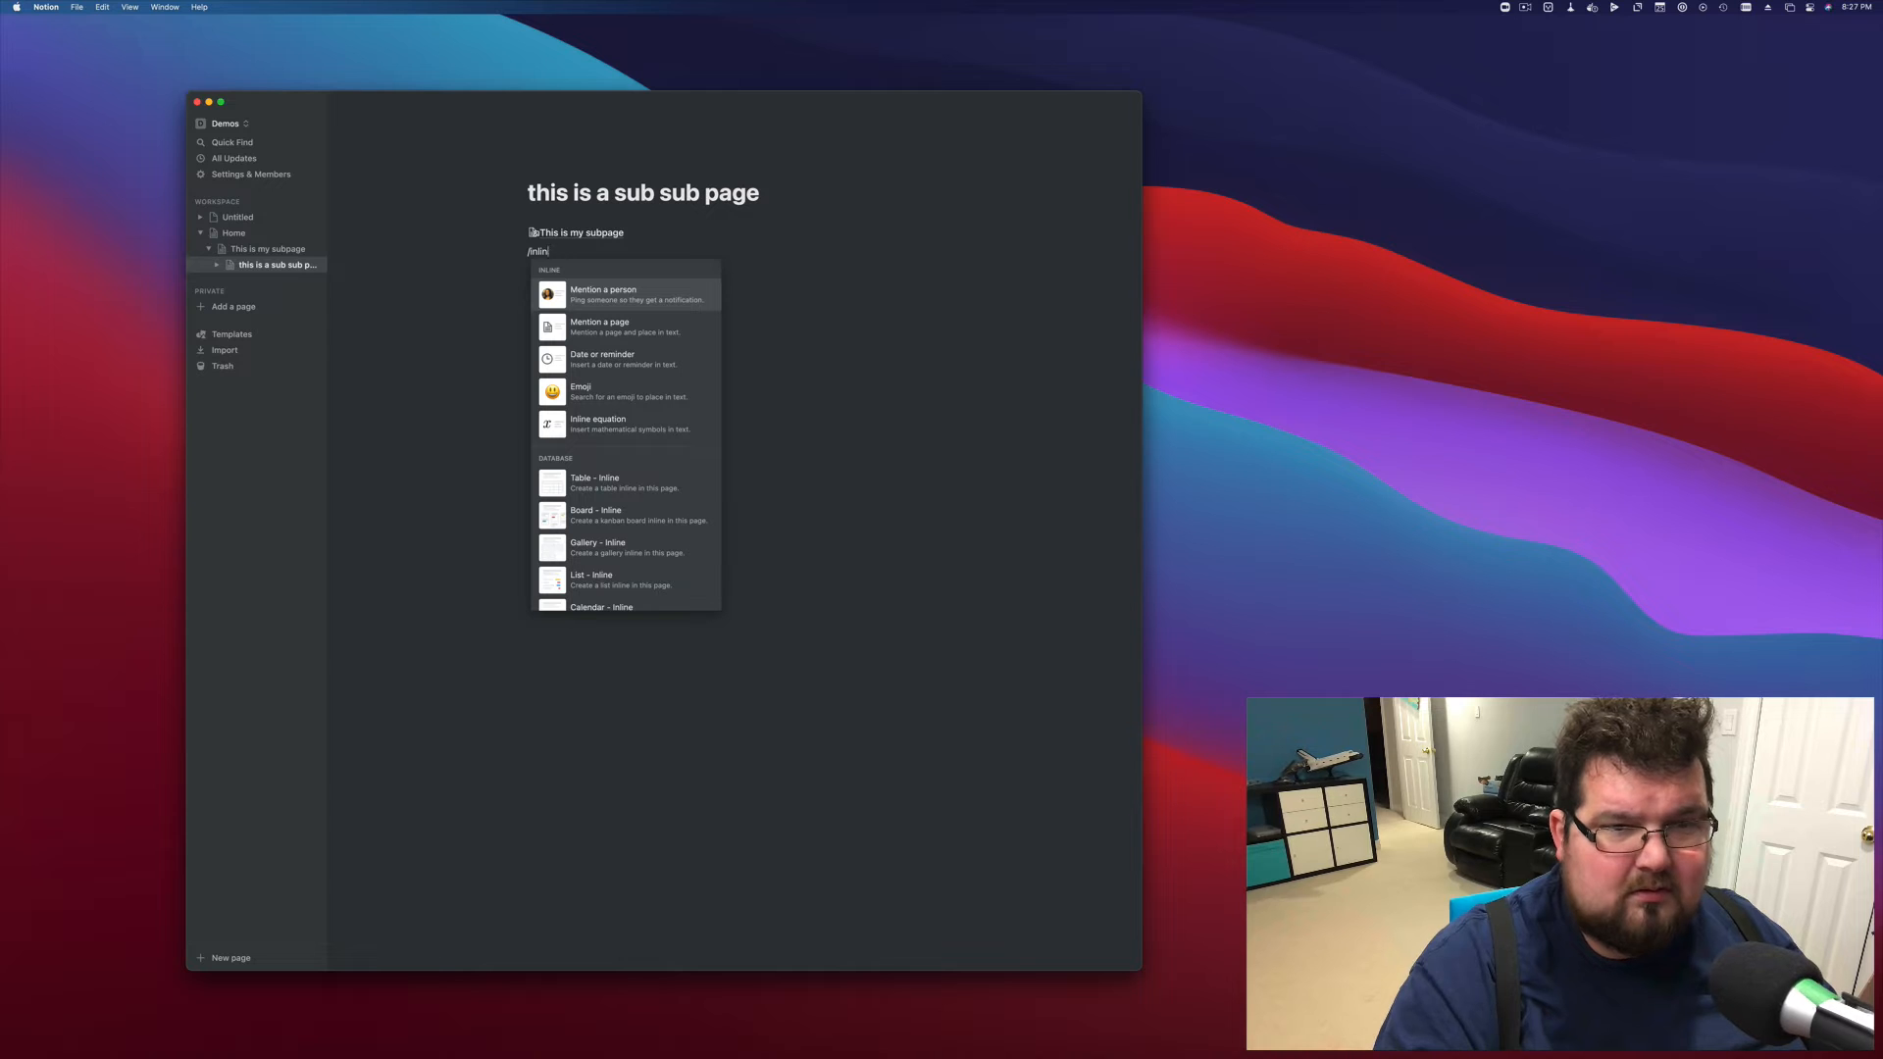
{"action": "key", "text": "BackSpace"}
{"action": "key", "text": "BackSpace"}
{"action": "type", "text": "tab"}
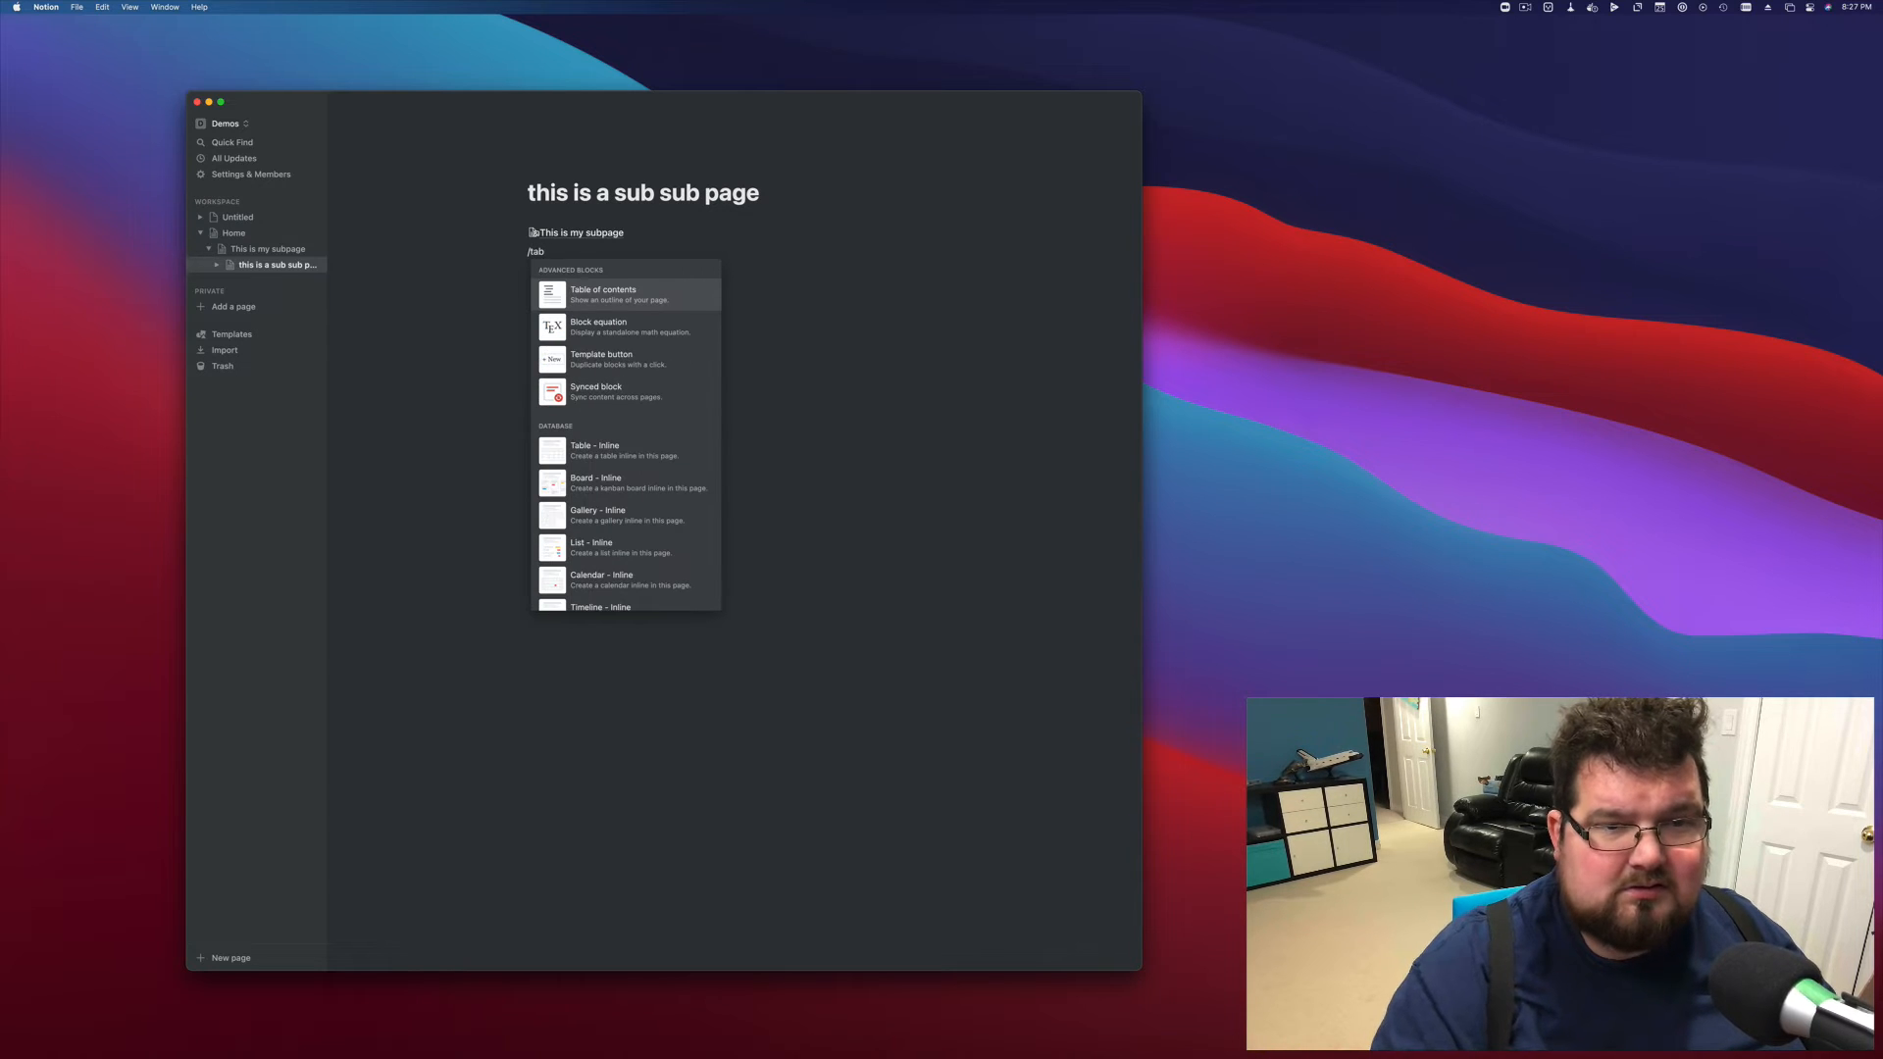
{"action": "key", "text": "Down"}
{"action": "key", "text": "Down"}
{"action": "key", "text": "Down"}
{"action": "key", "text": "Down"}
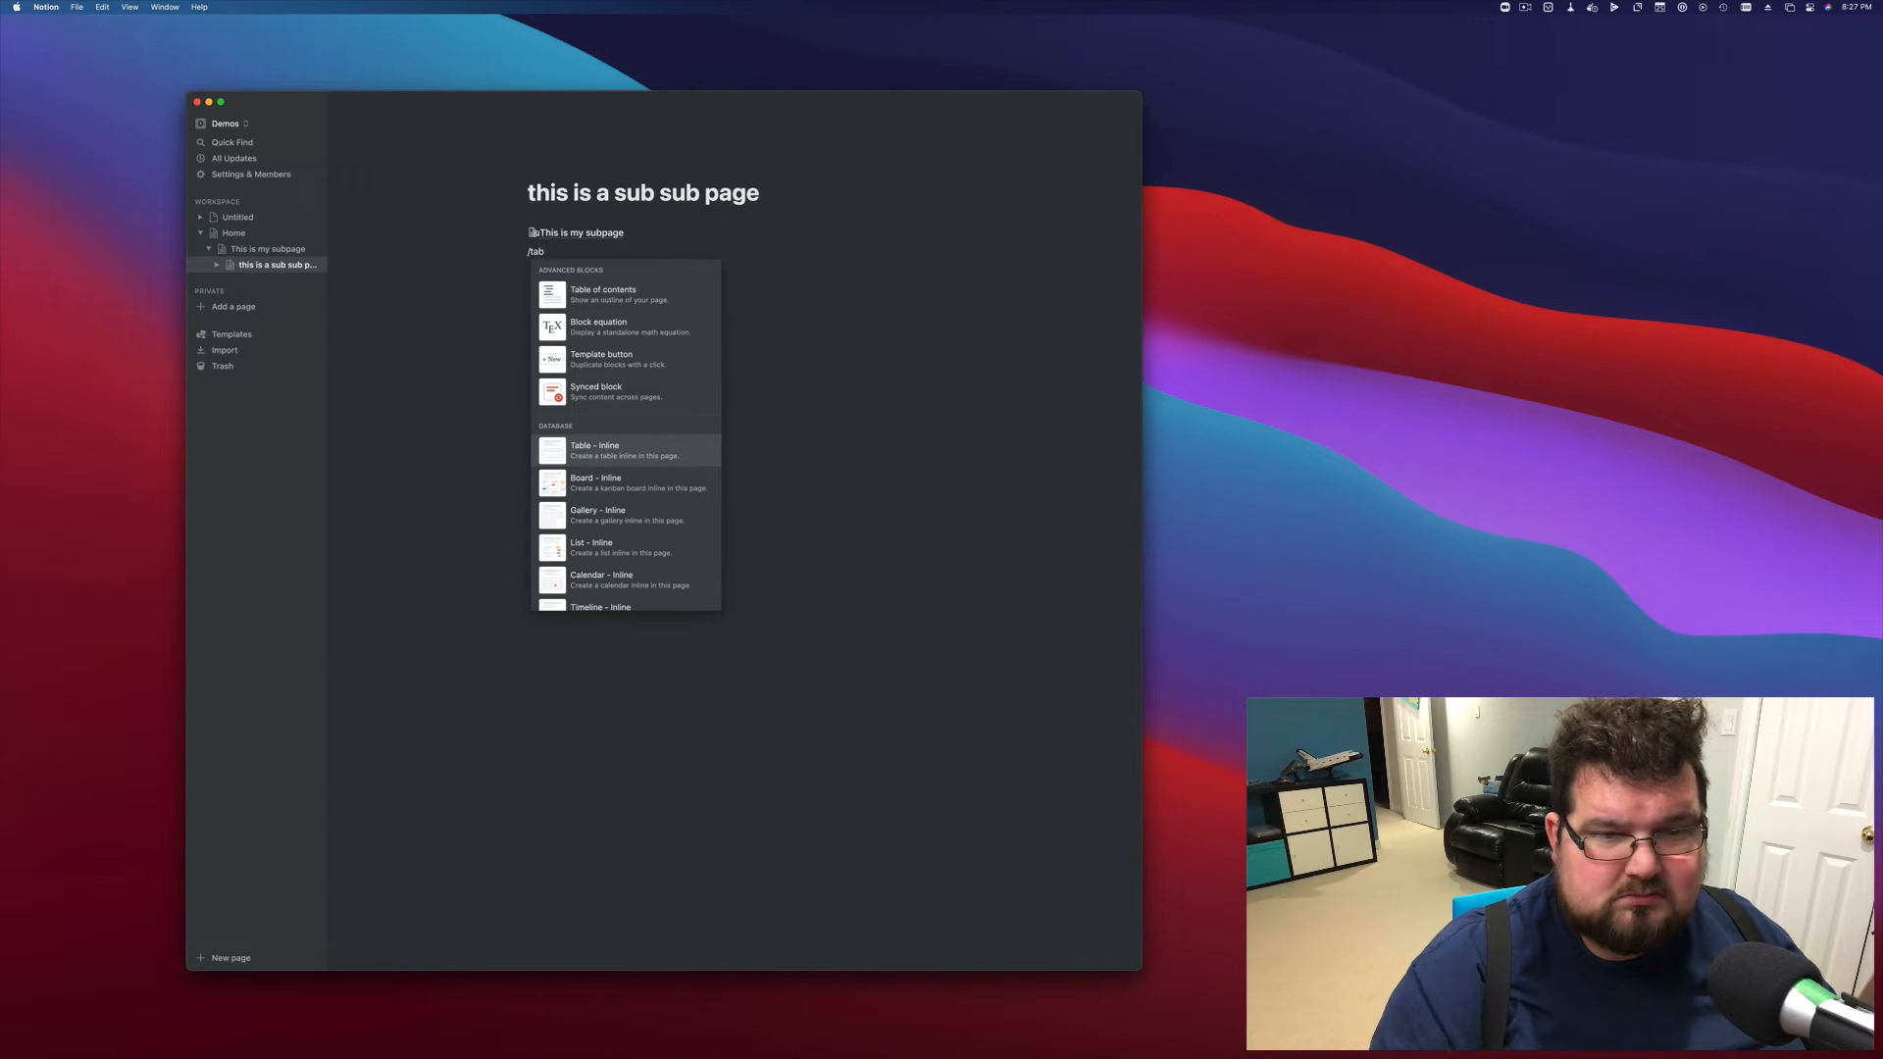
{"action": "key", "text": "Return"}
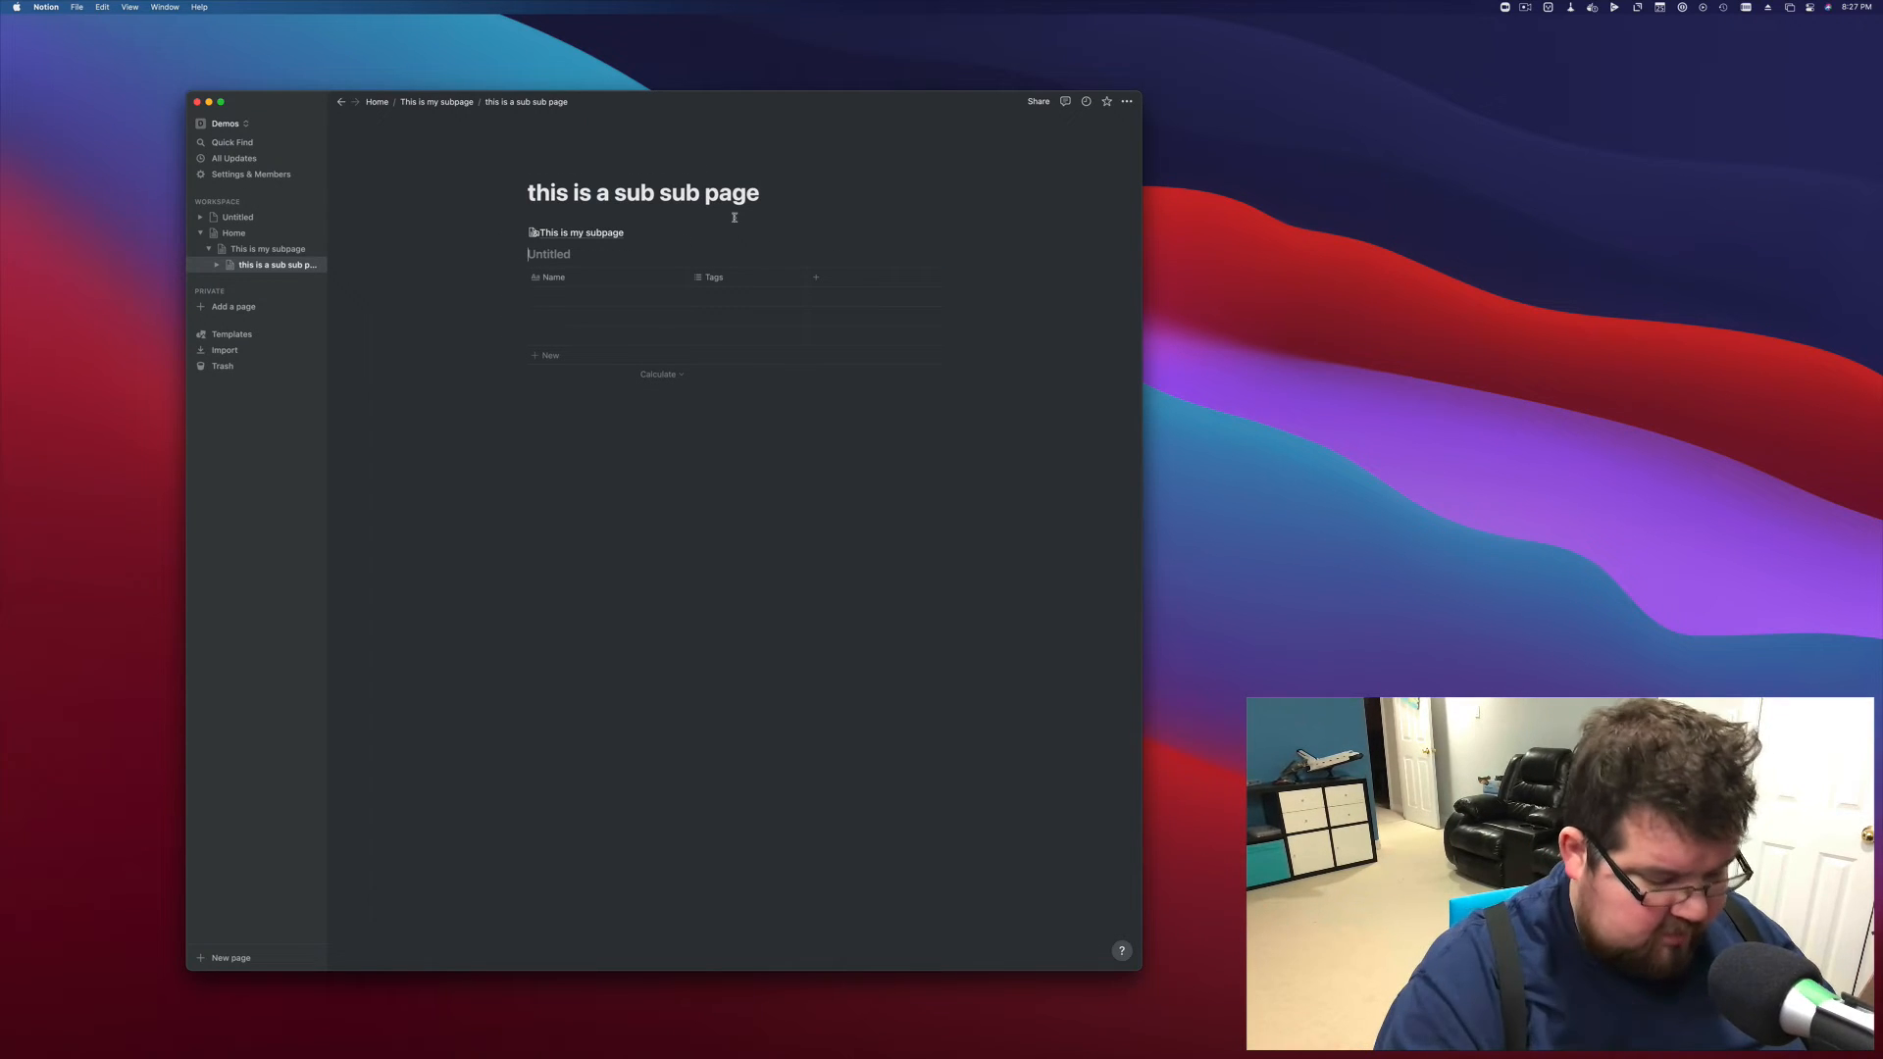
{"action": "type", "text": "tasks"}
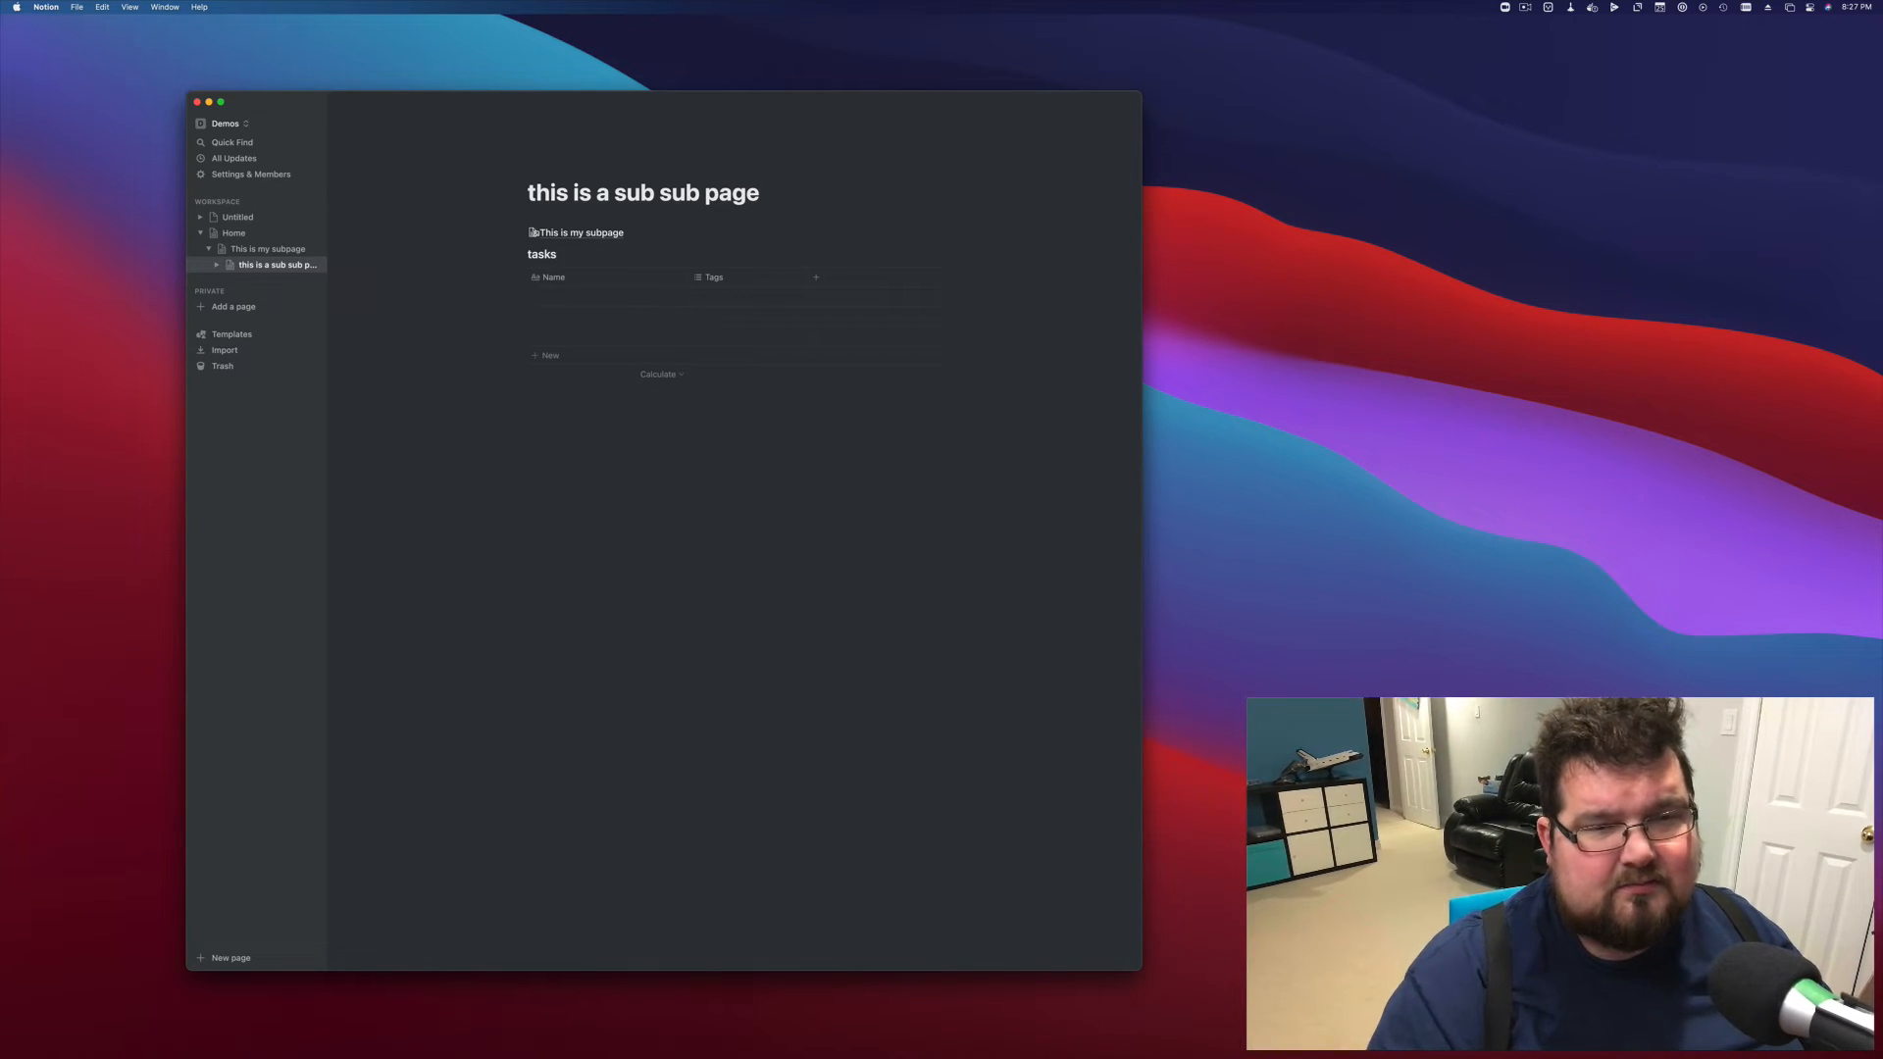
Name the three rows of the tasks table "wash the car", "take out the trash" and "wash the dog"
{"action": "left_click", "coordinate": [613, 297]}
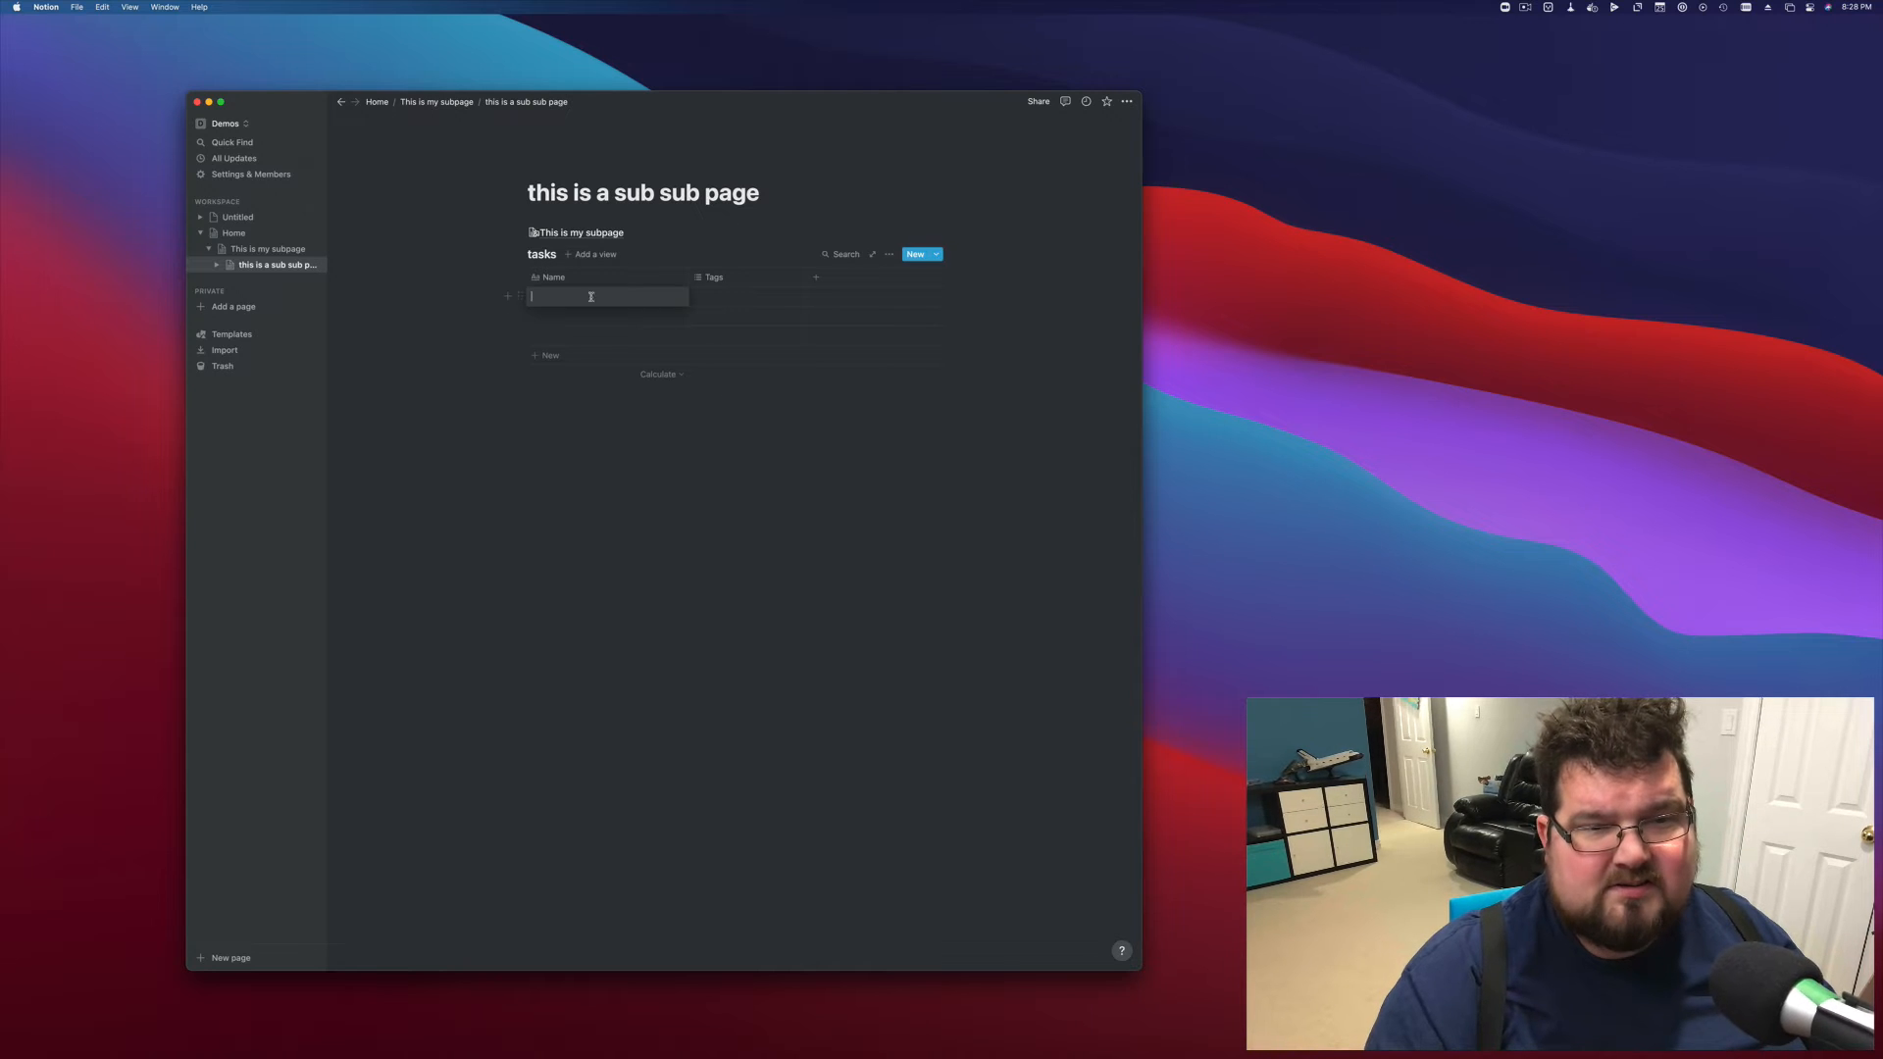
{"action": "type", "text": "wash tr"}
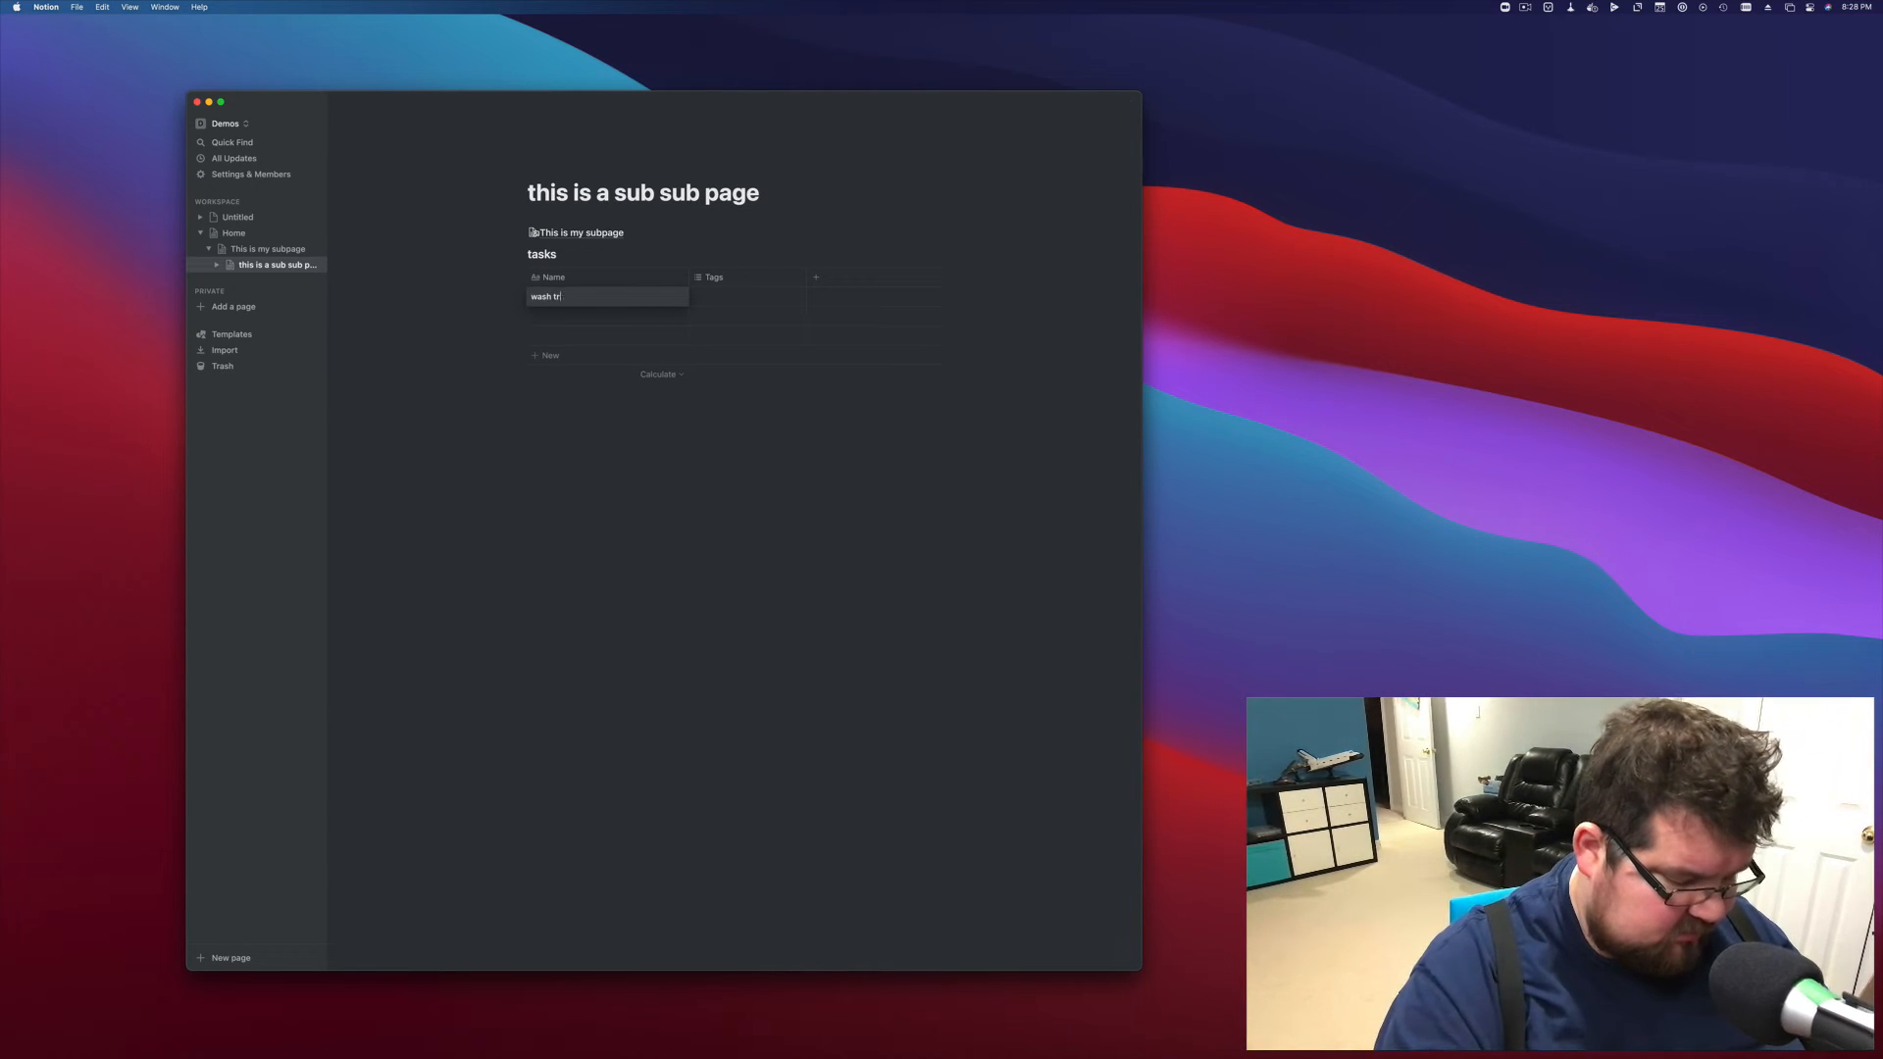
{"action": "type", "text": "he "}
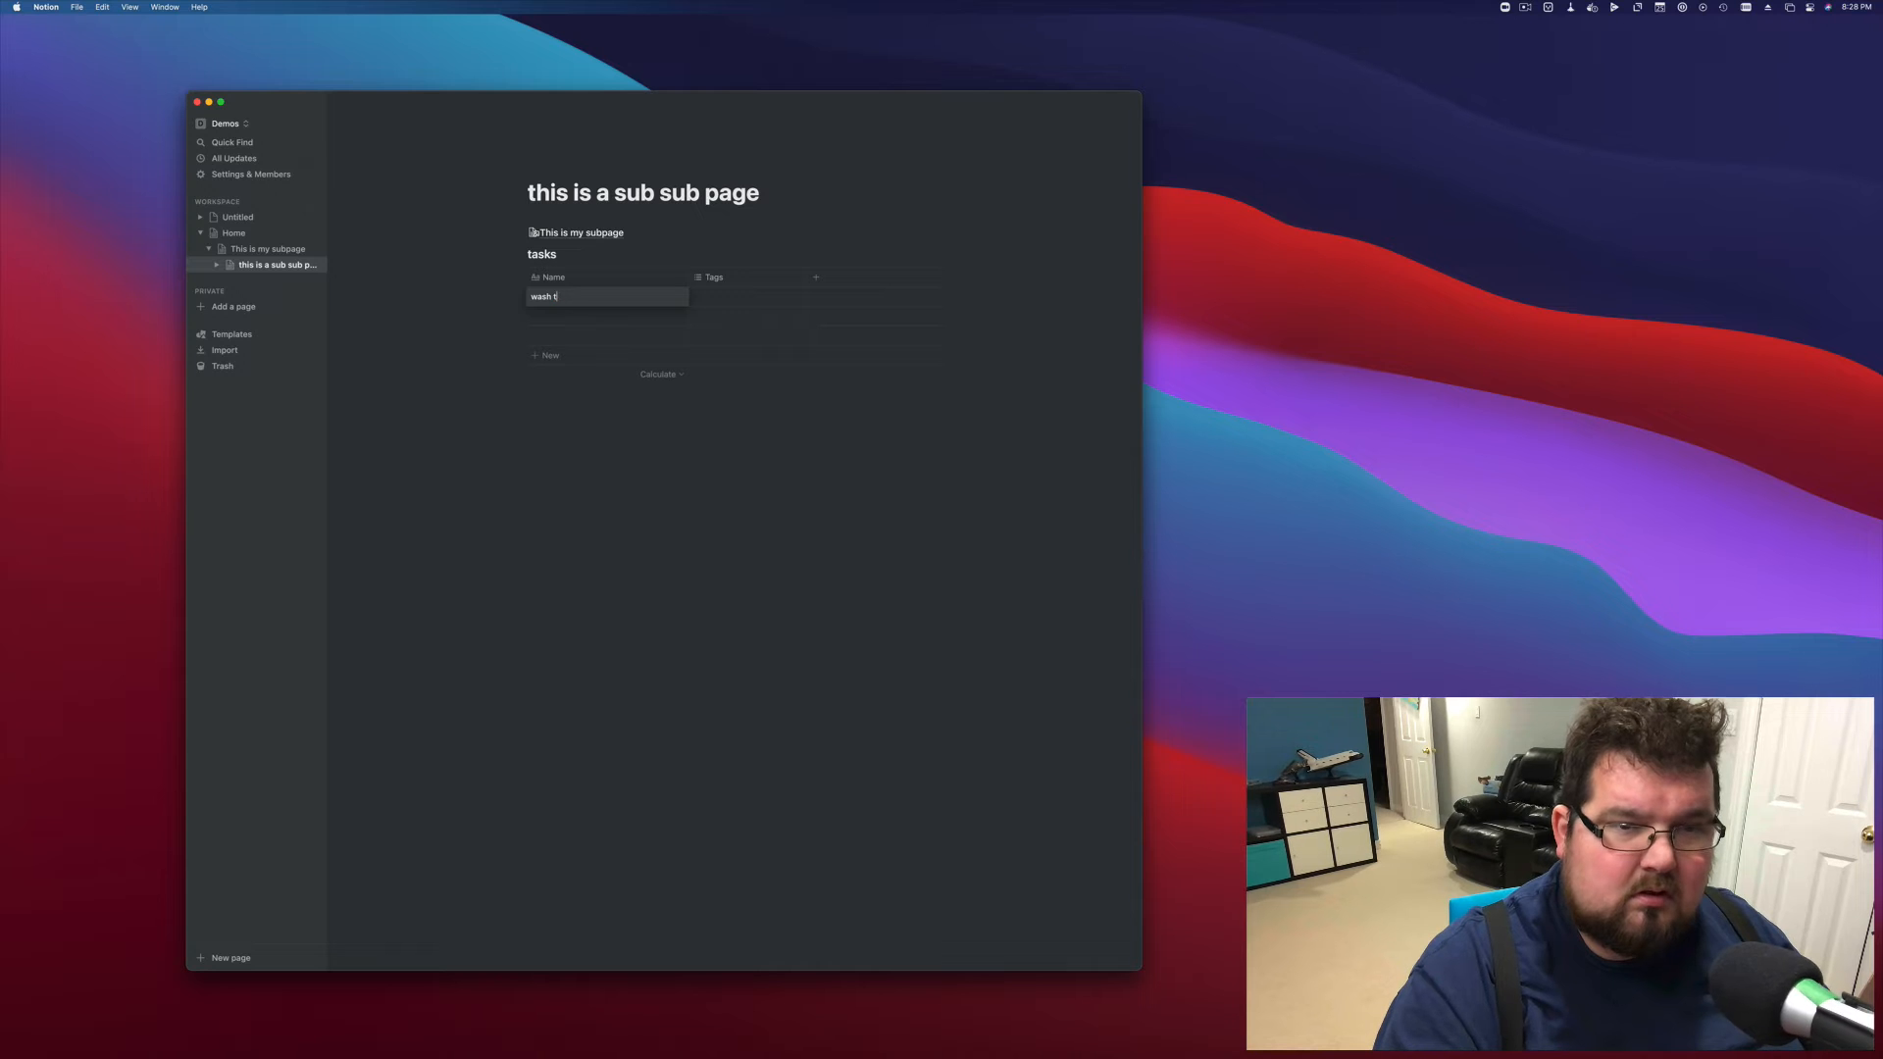
{"action": "type", "text": "he car"}
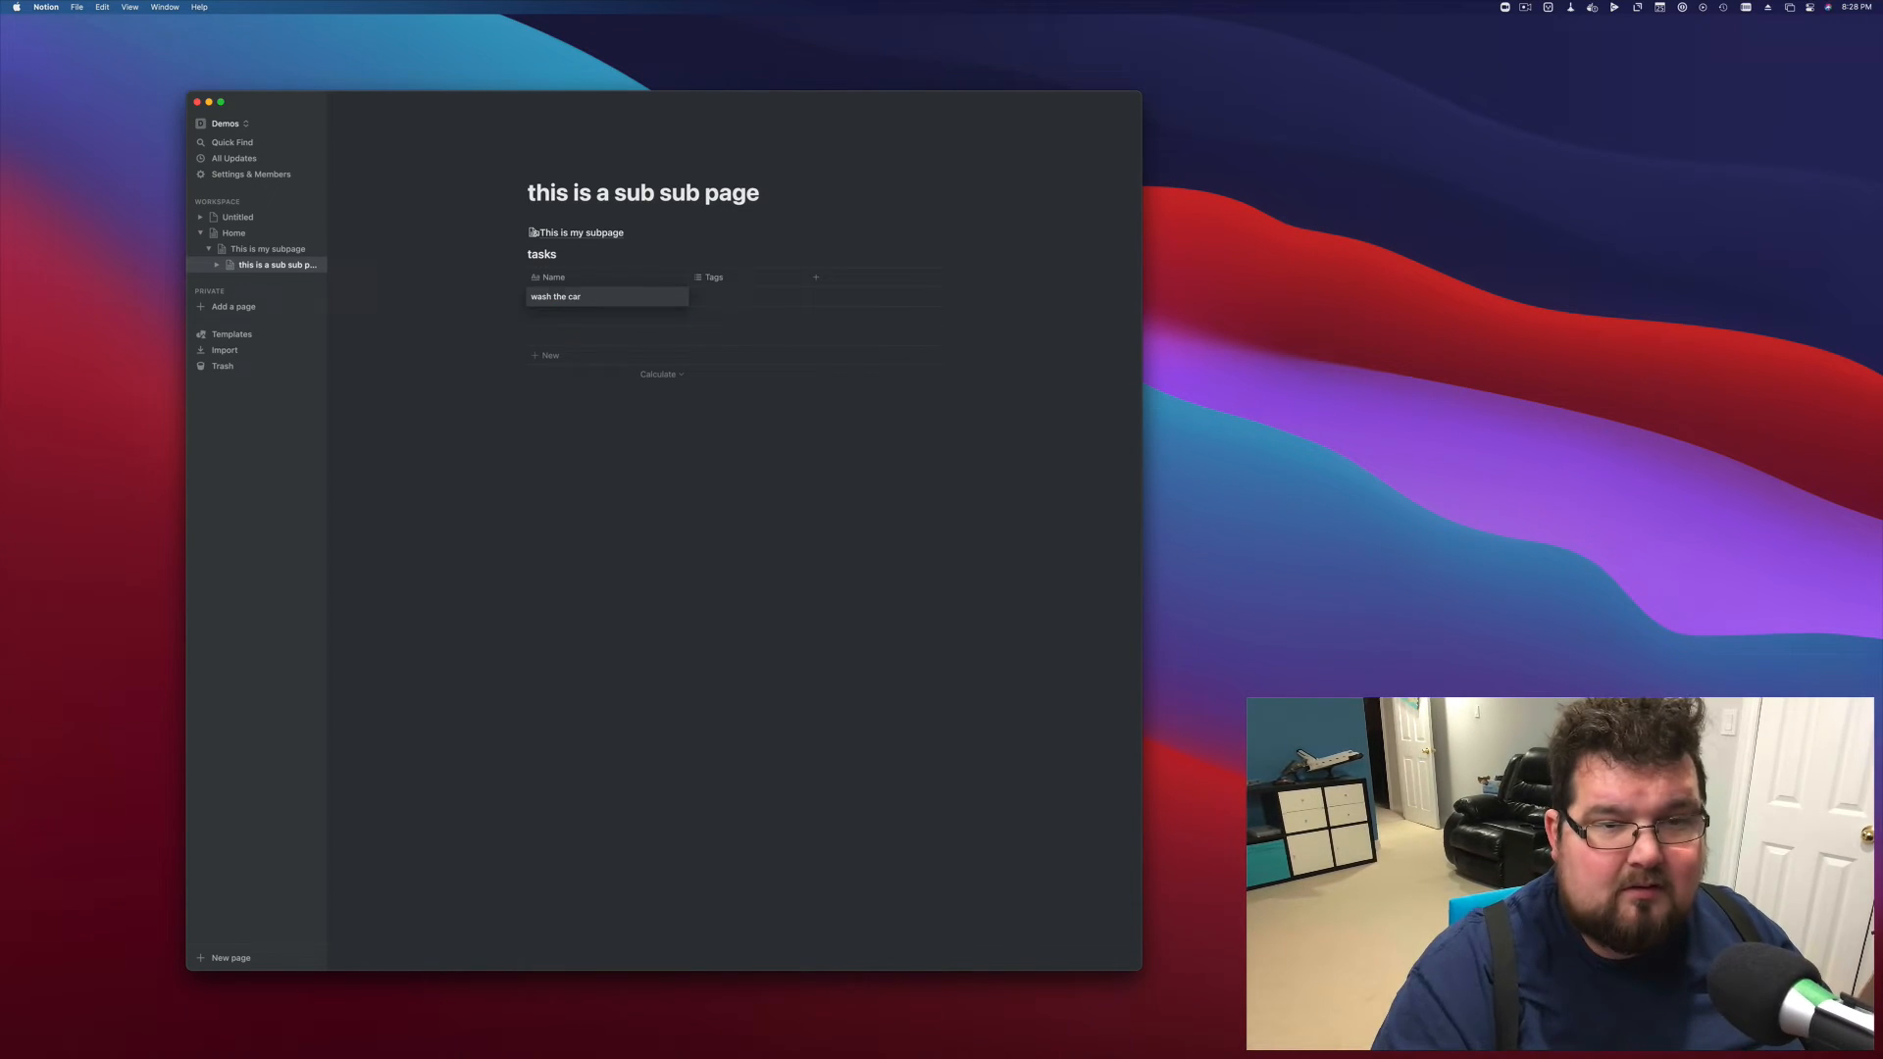
{"action": "key", "text": "Return"}
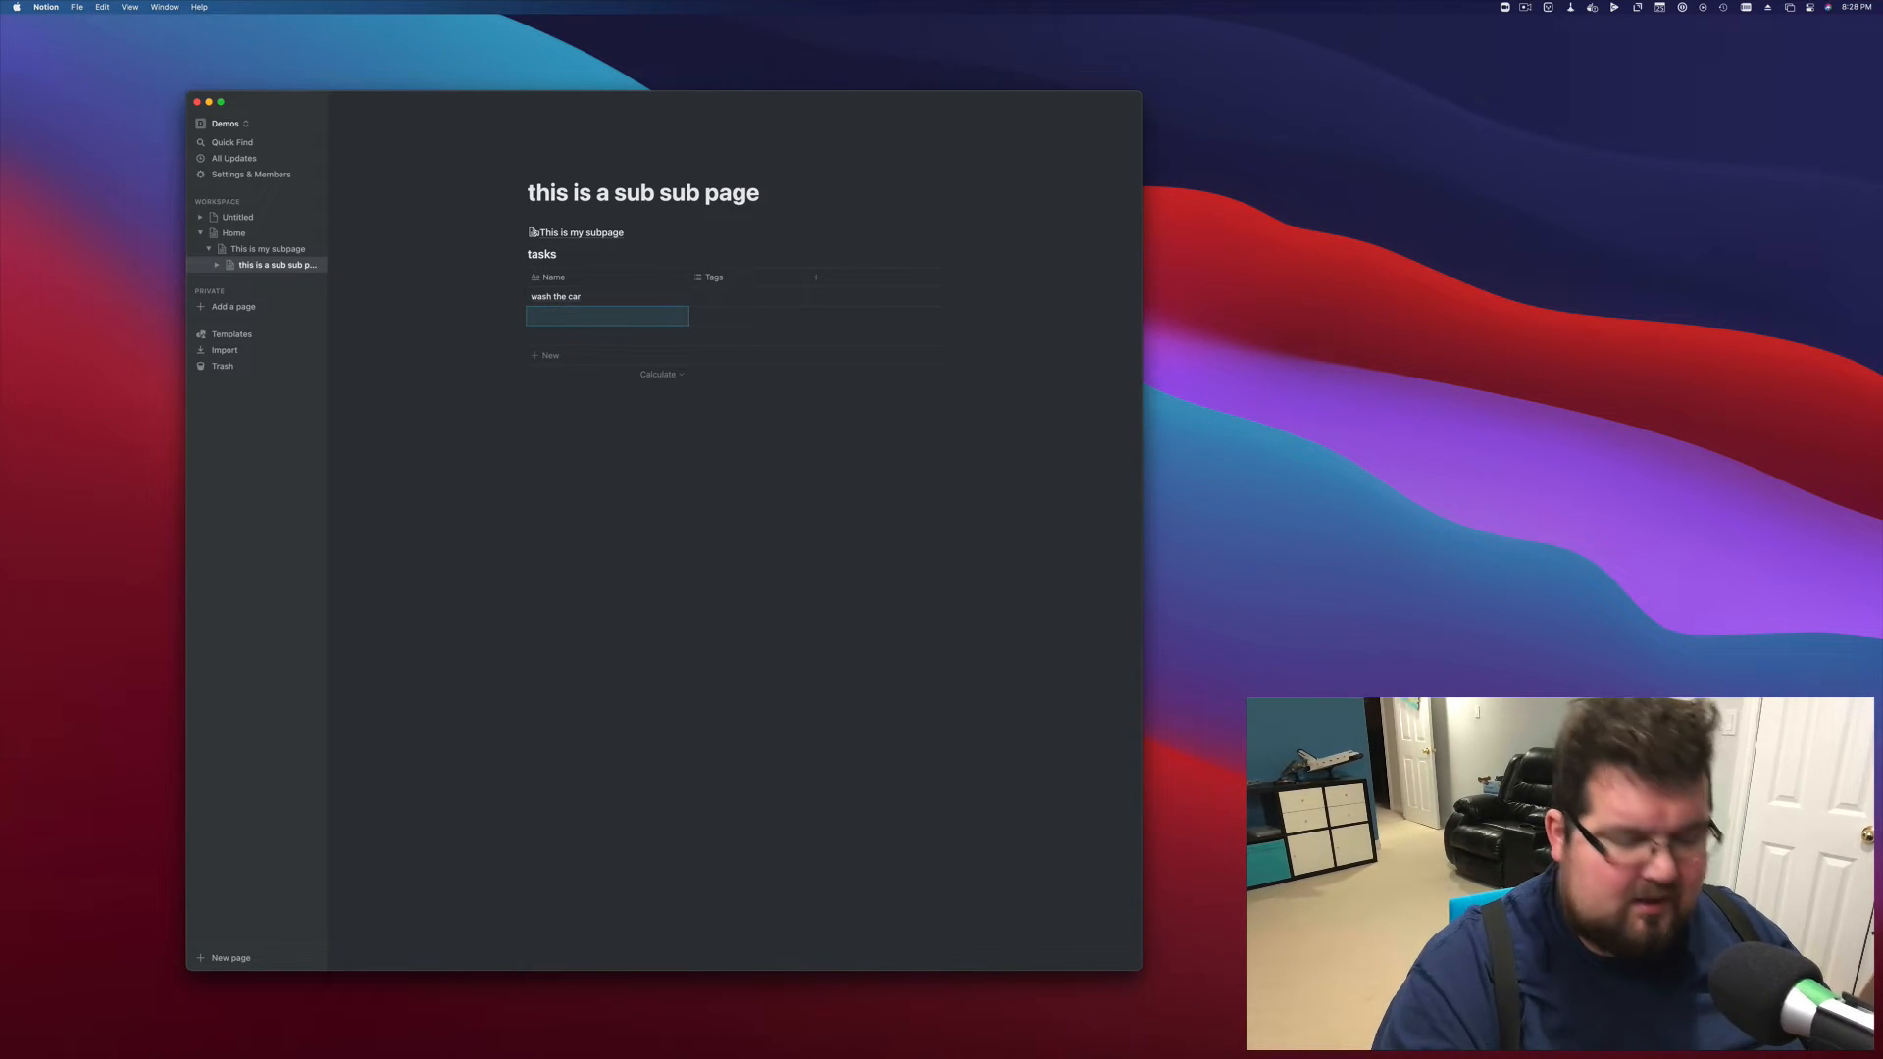
{"action": "type", "text": "take out the trash"}
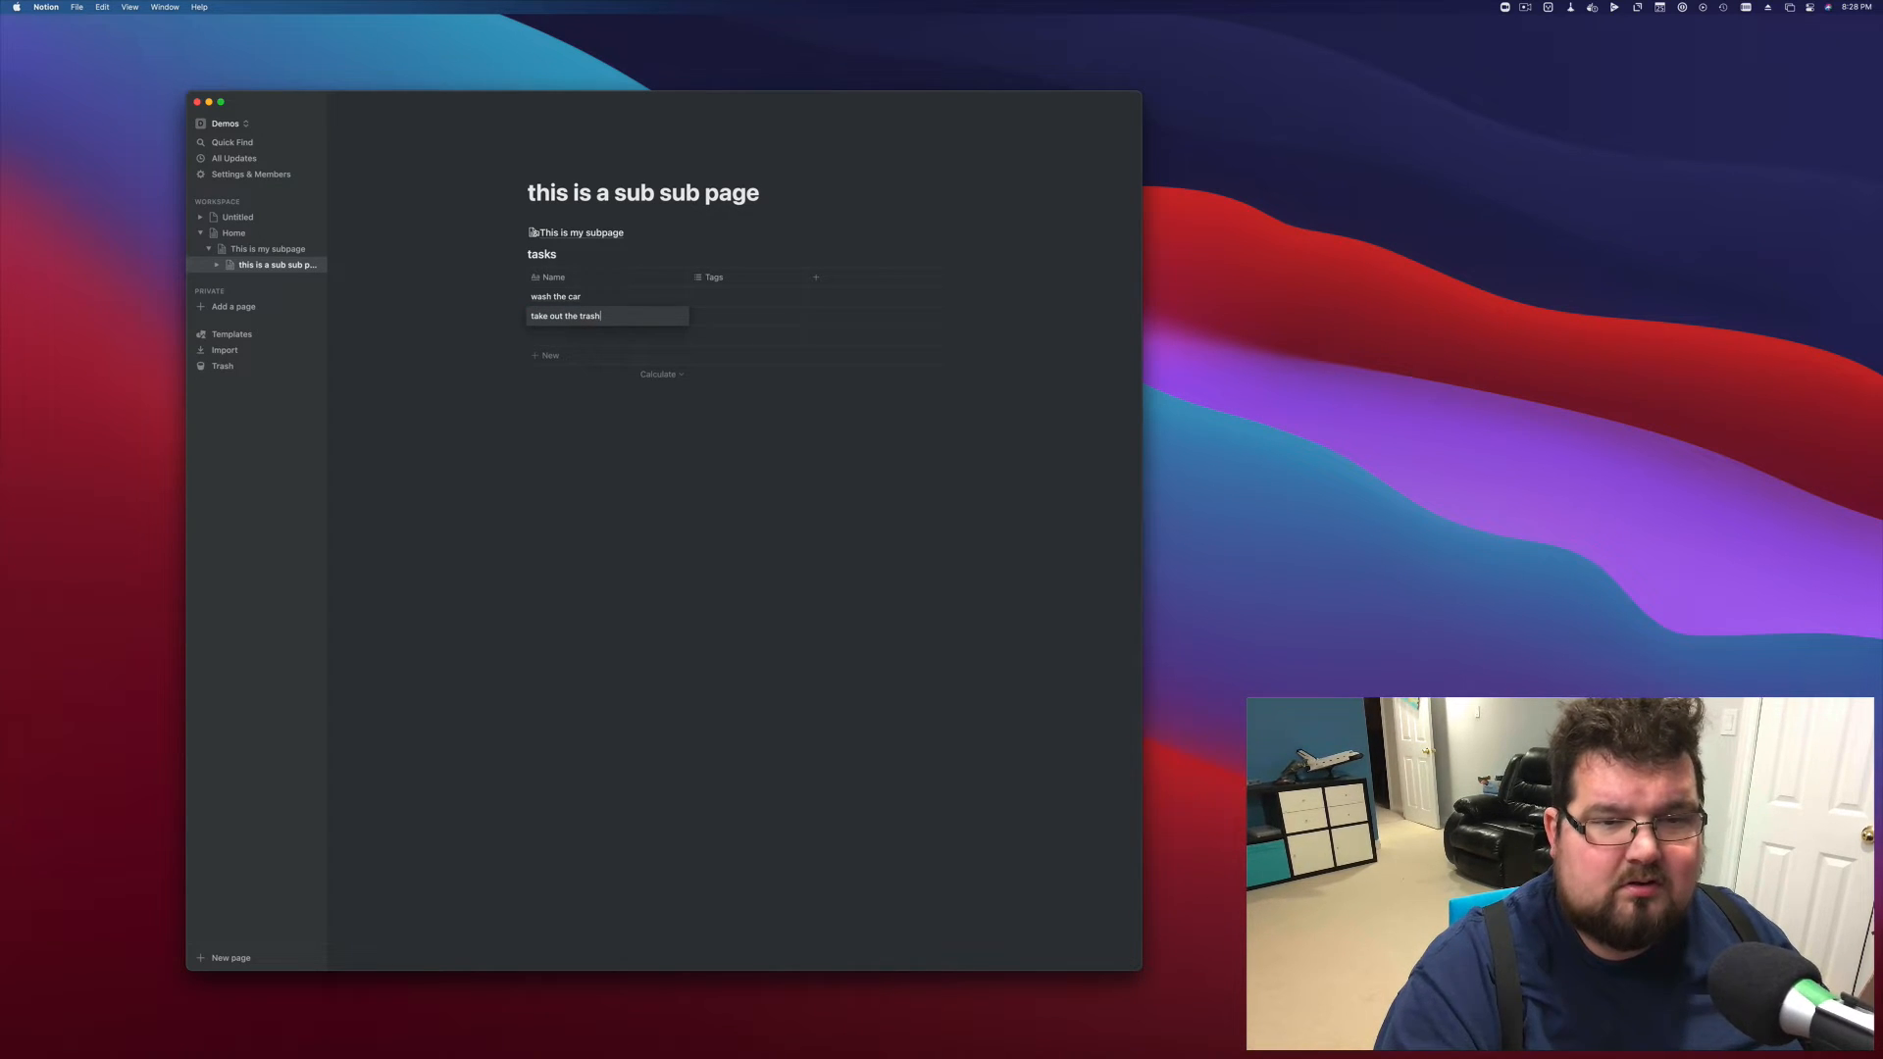
{"action": "key", "text": "Return"}
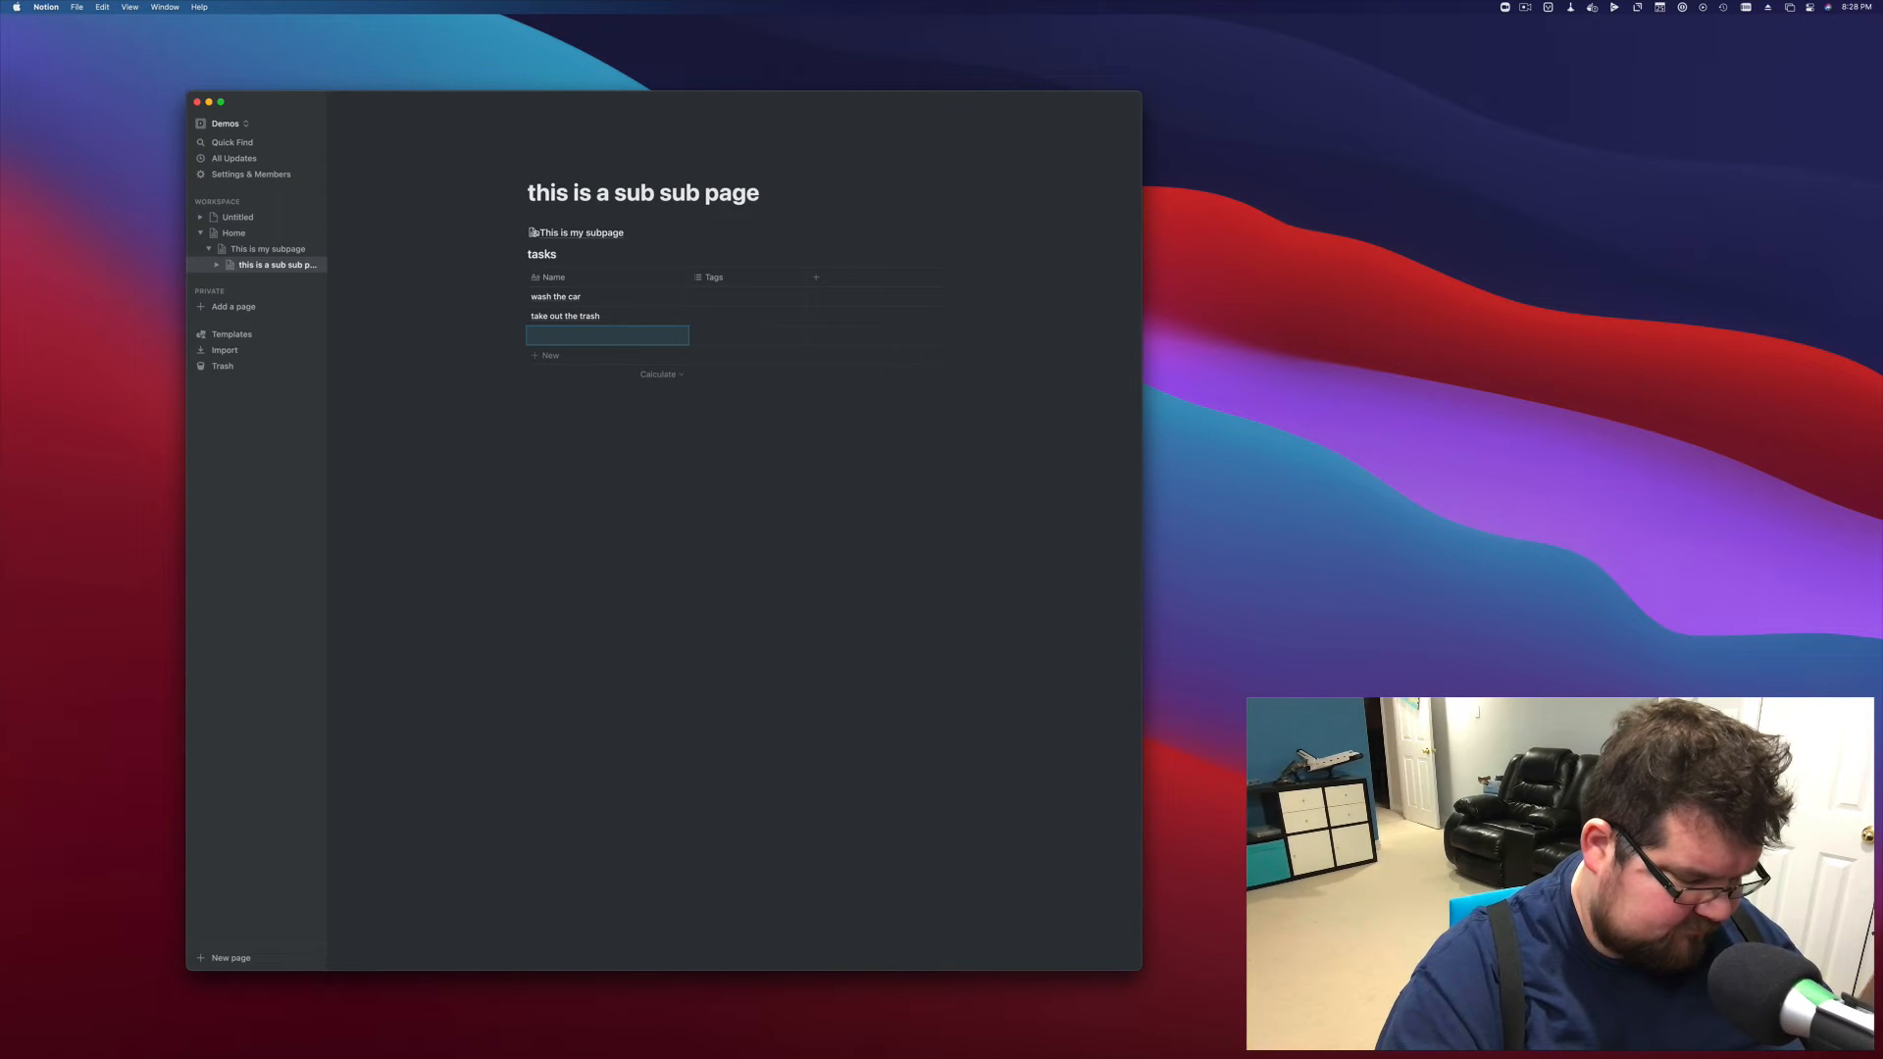
{"action": "type", "text": "wash the dog"}
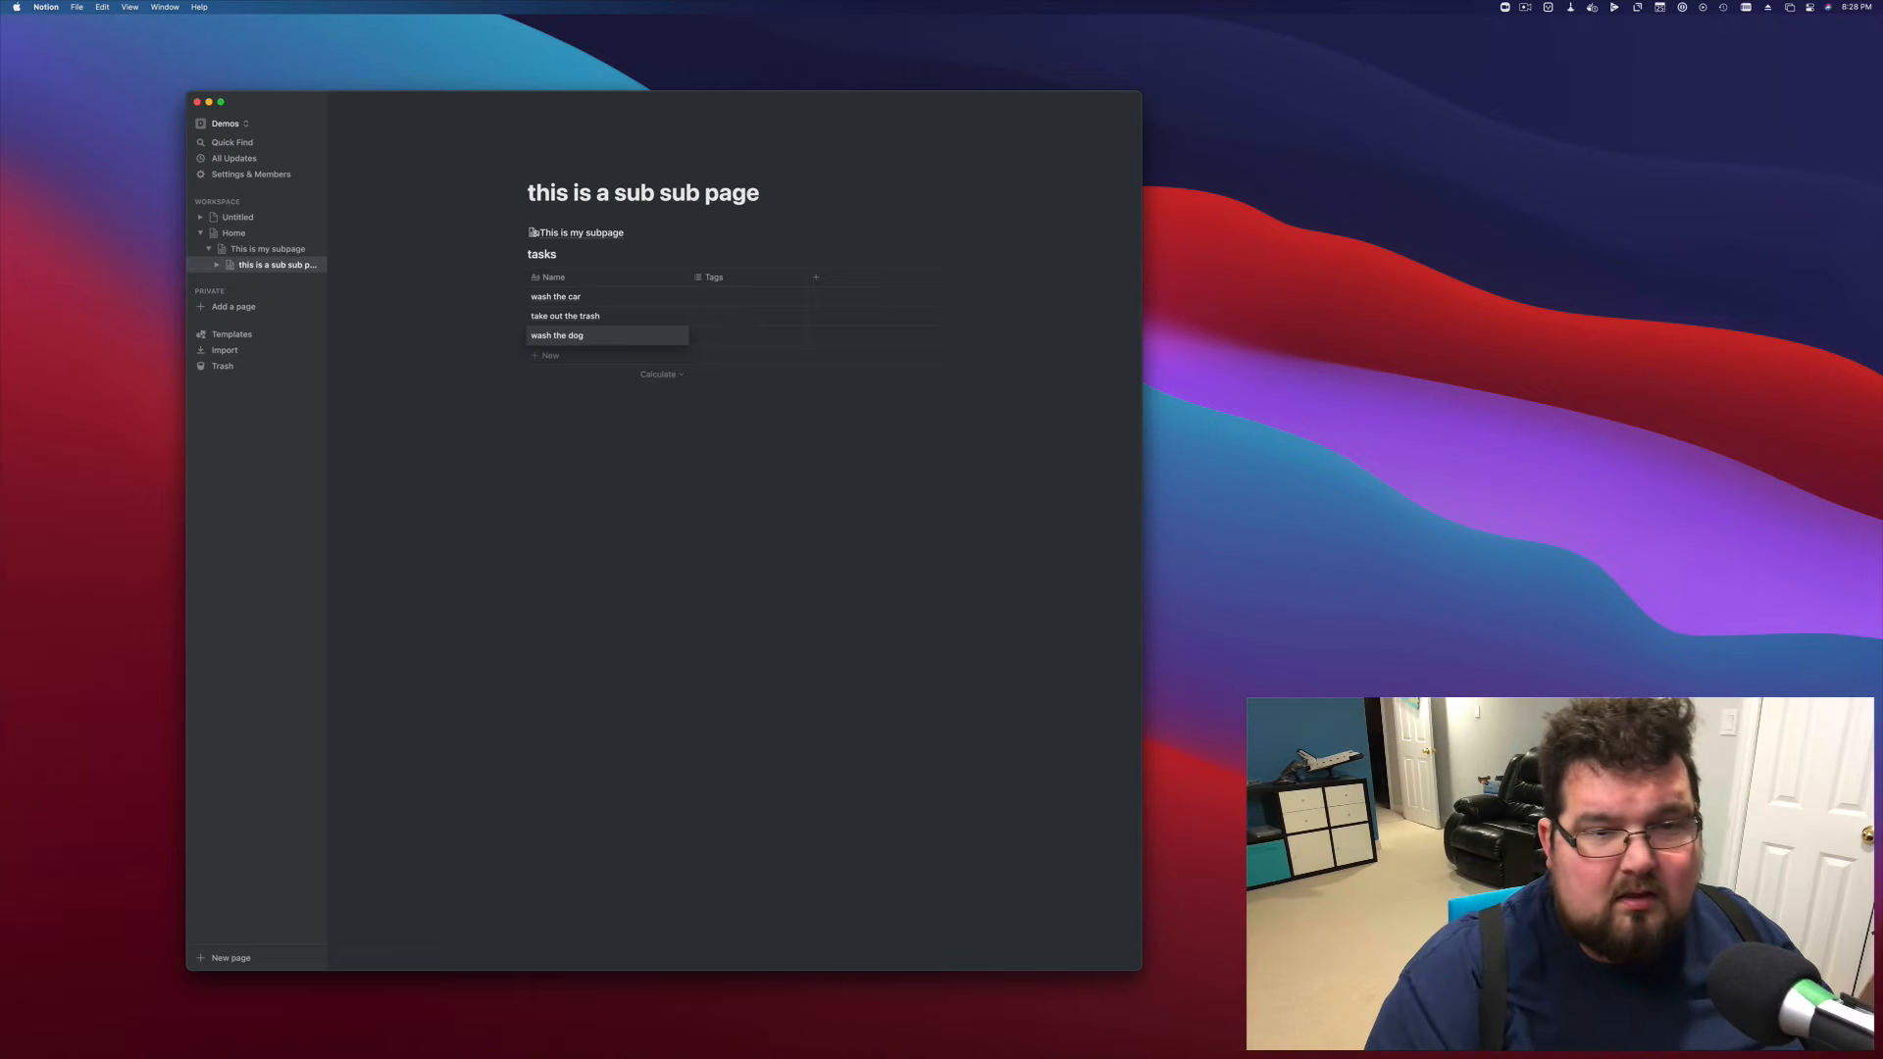
{"action": "key", "text": "Escape"}
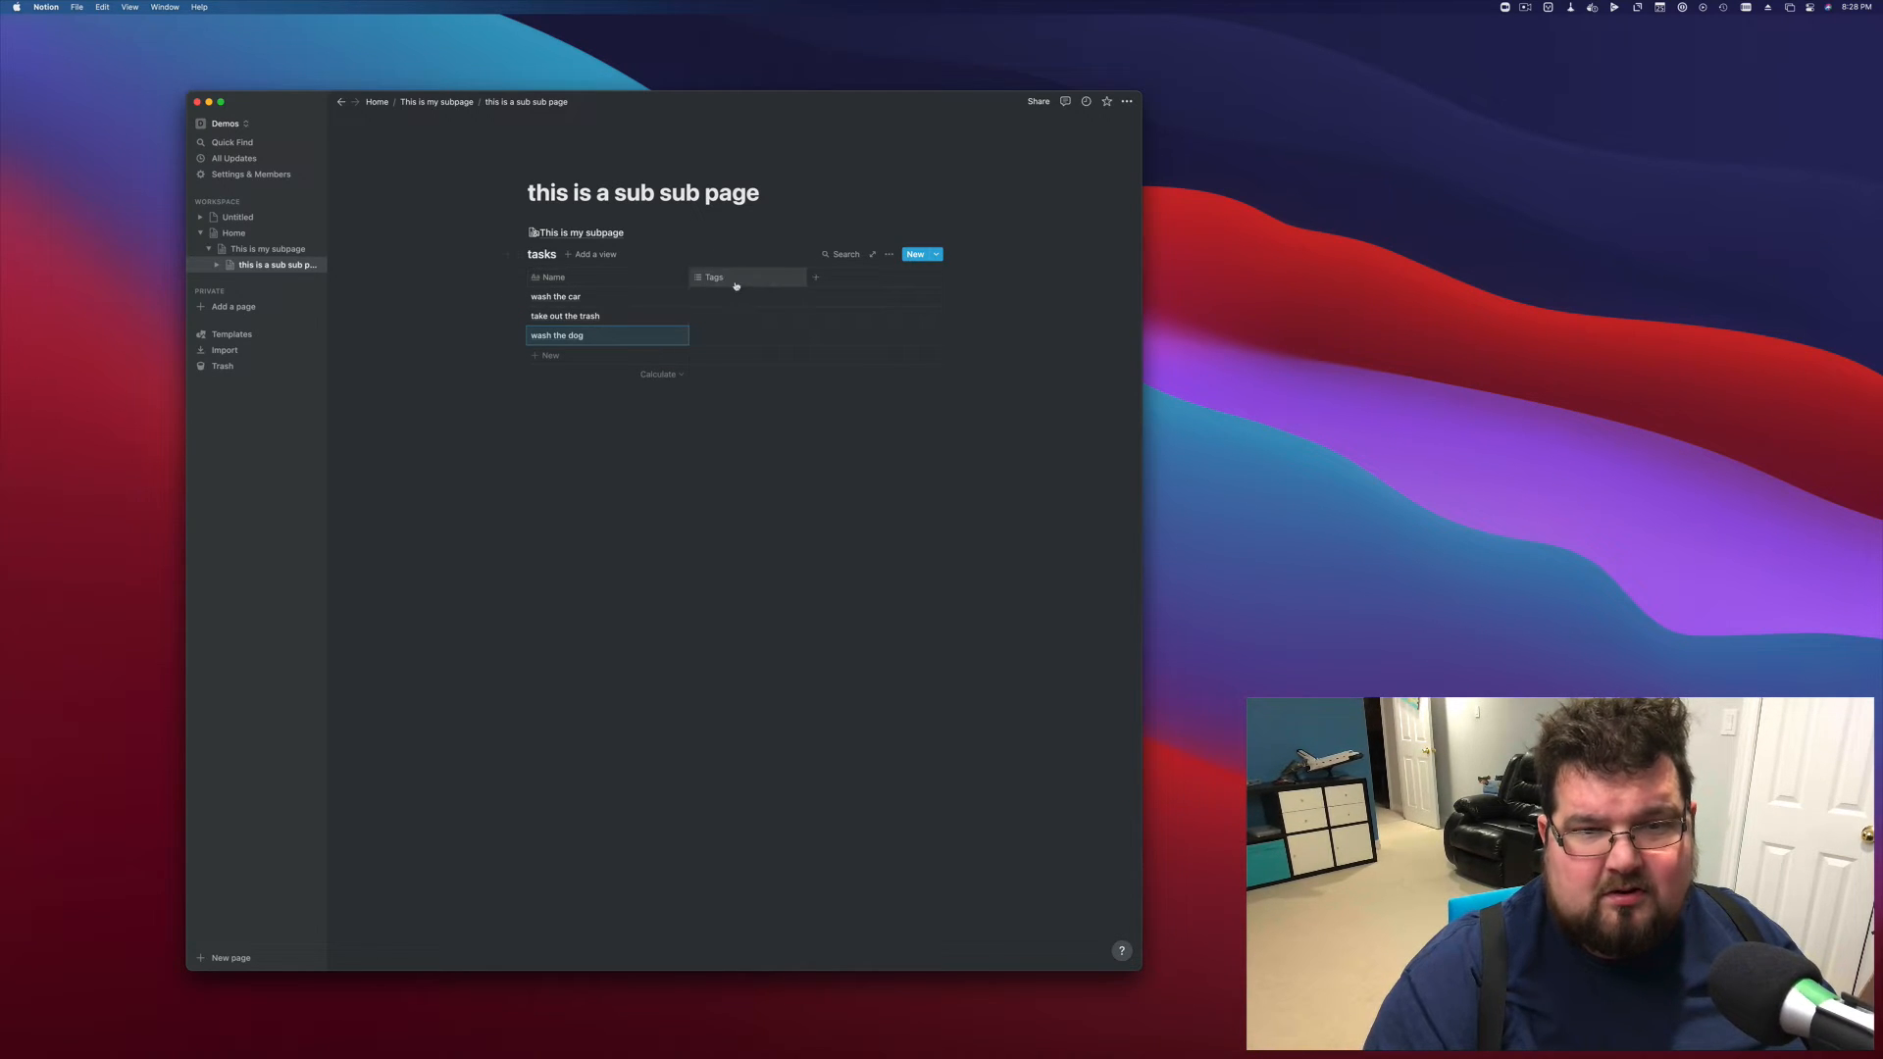
Add a column named "Due" to the tasks table with the Date property type
{"action": "left_click", "coordinate": [813, 280]}
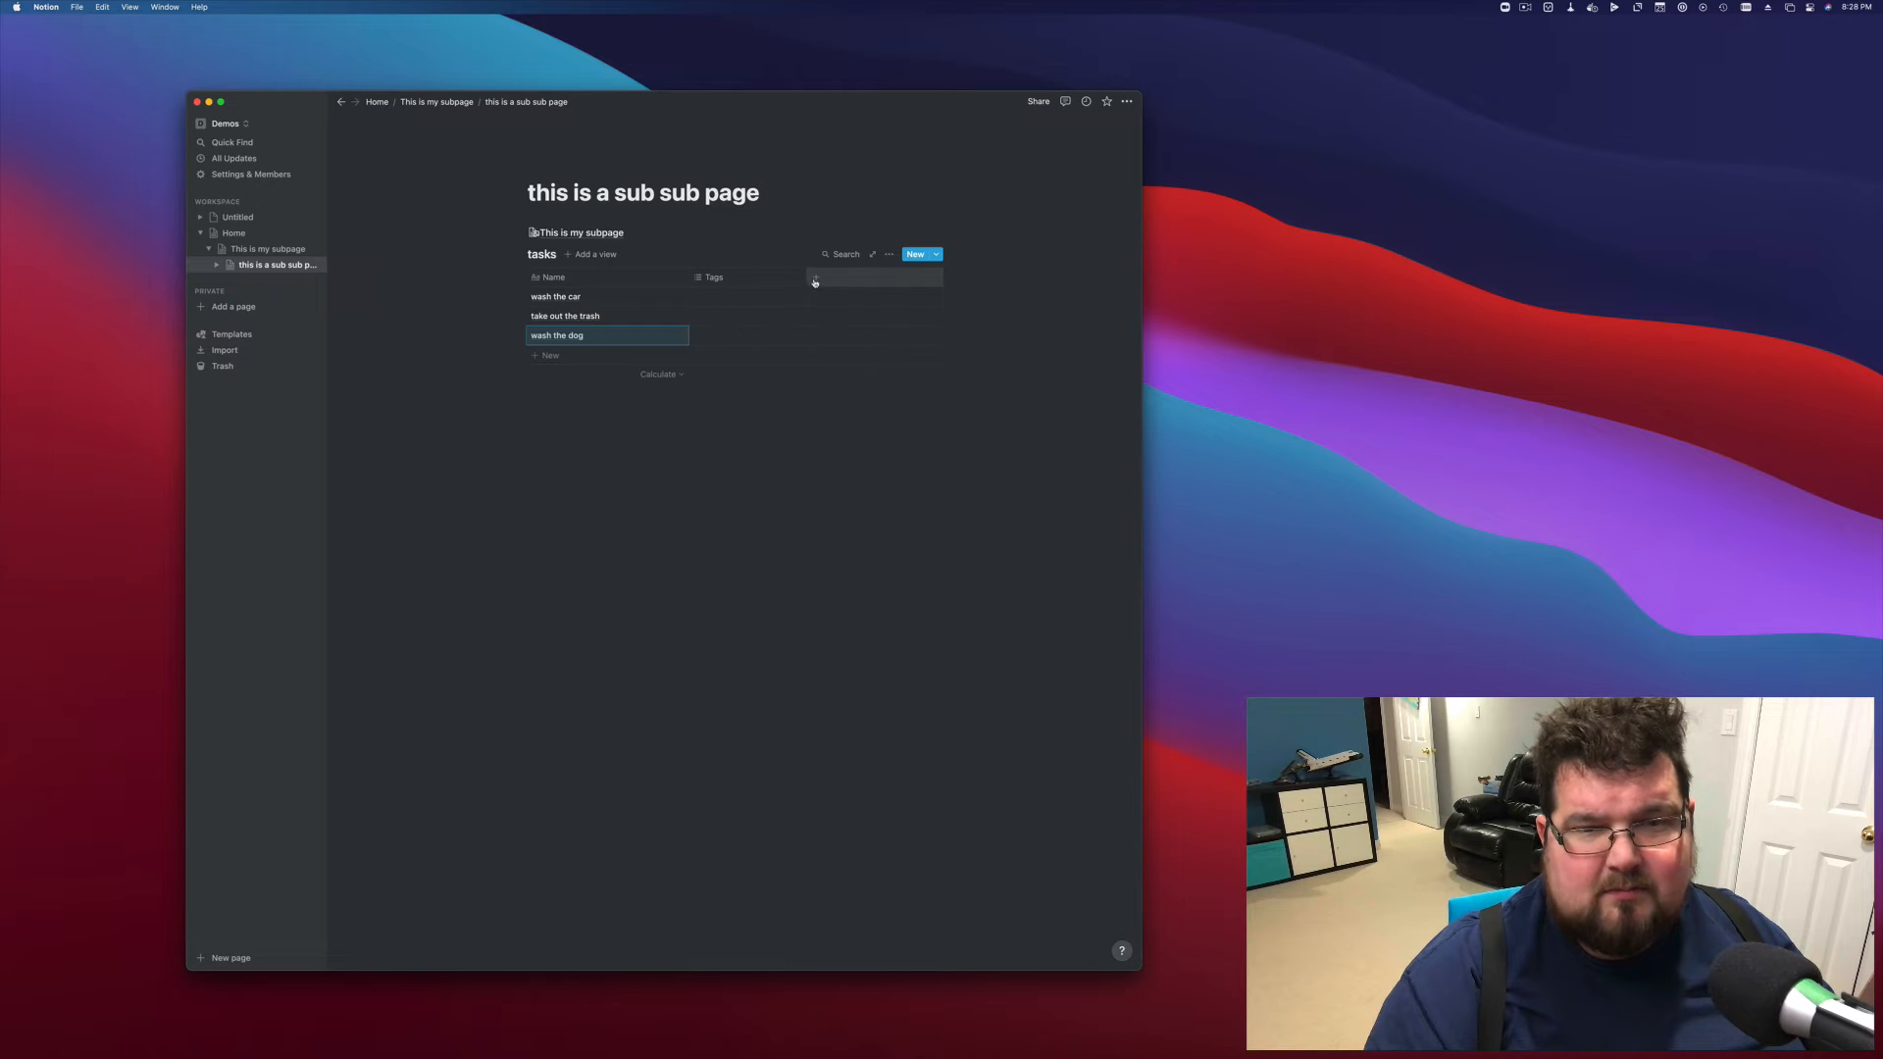
{"action": "type", "text": "SD"}
{"action": "key", "text": "BackSpace"}
{"action": "key", "text": "BackSpace"}
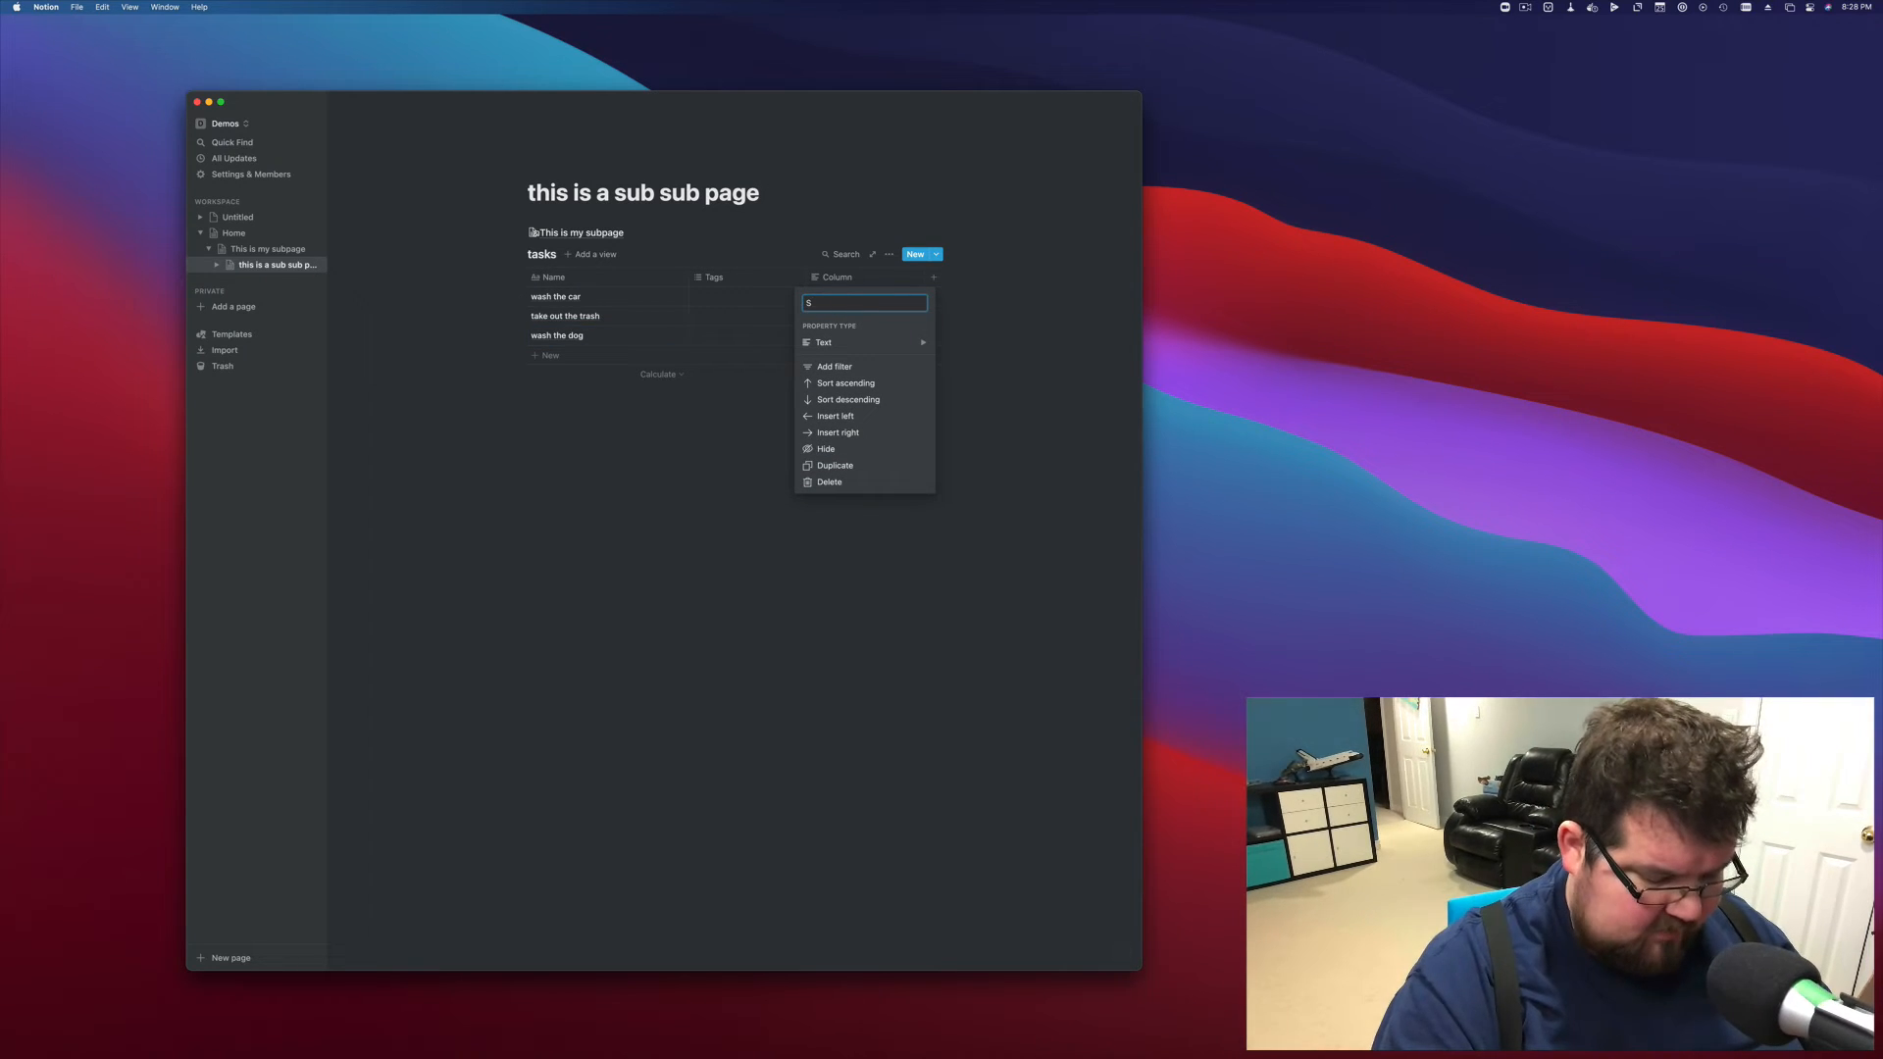
{"action": "type", "text": "Due"}
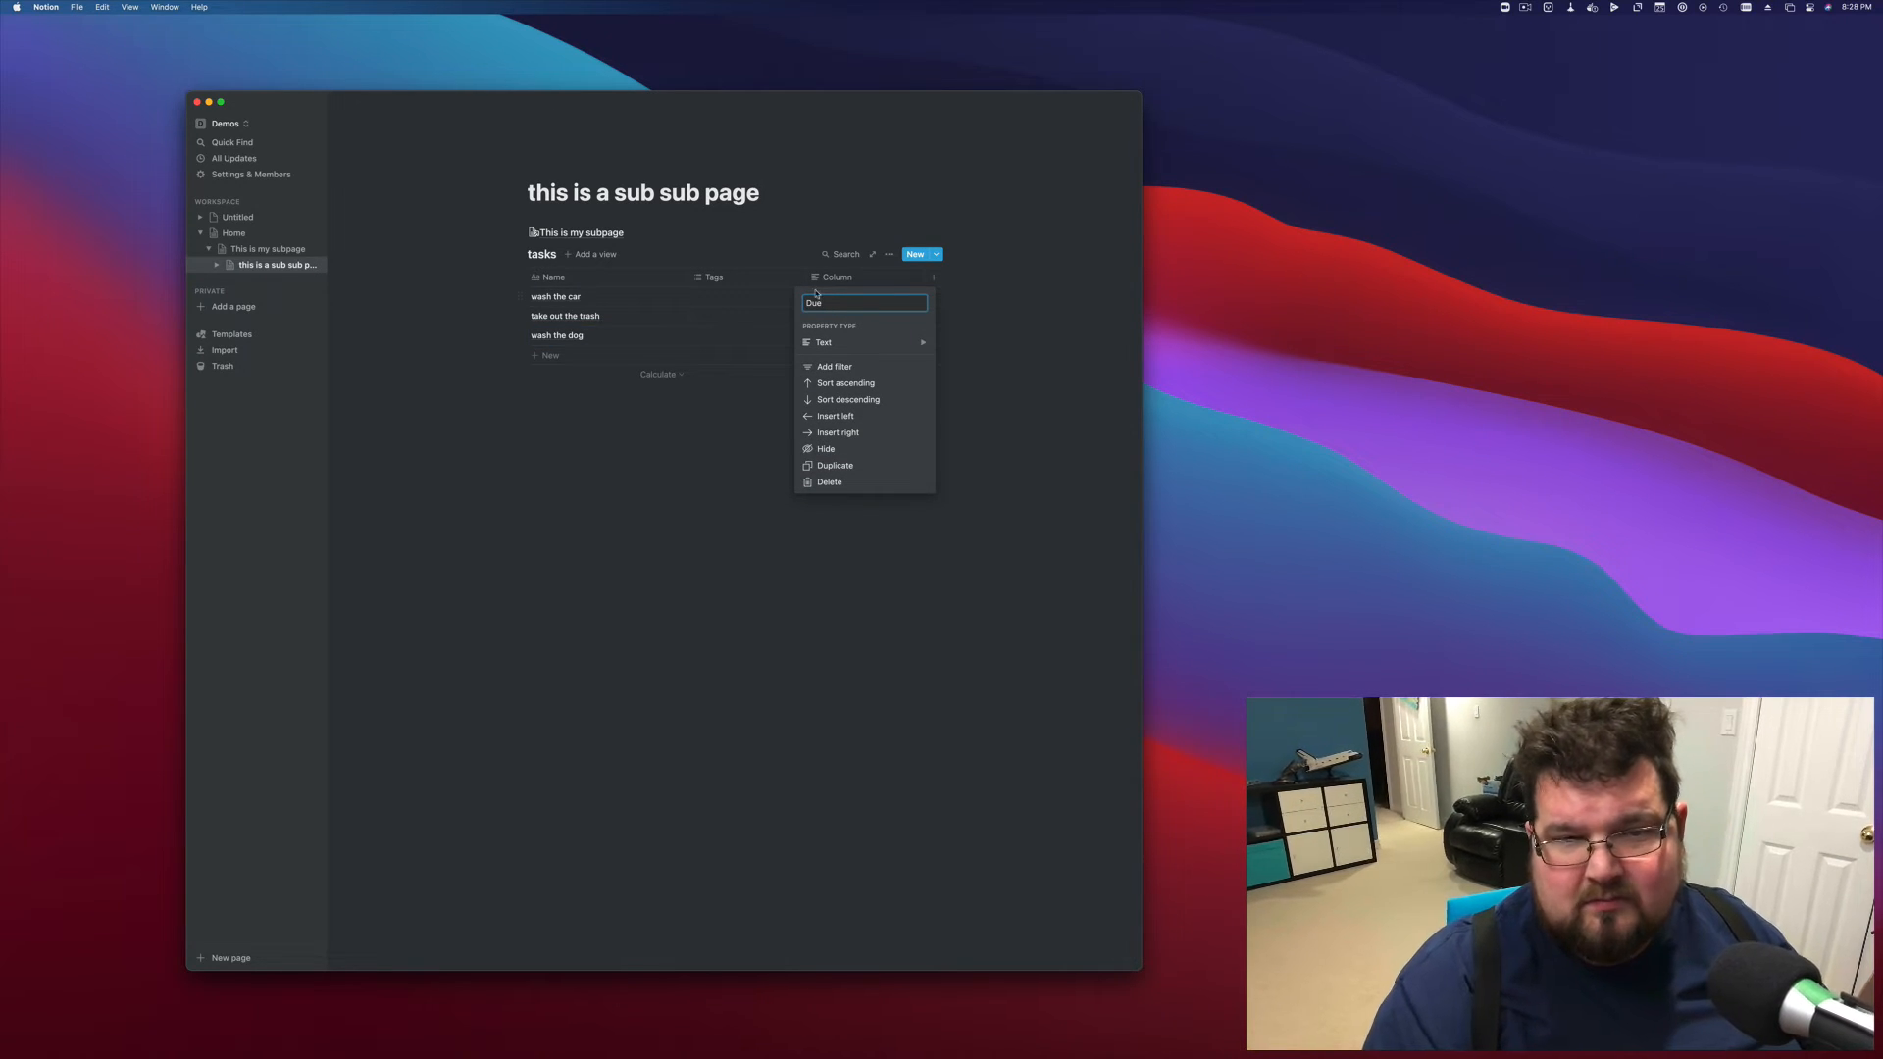
{"action": "mouse_move", "coordinate": [821, 343]}
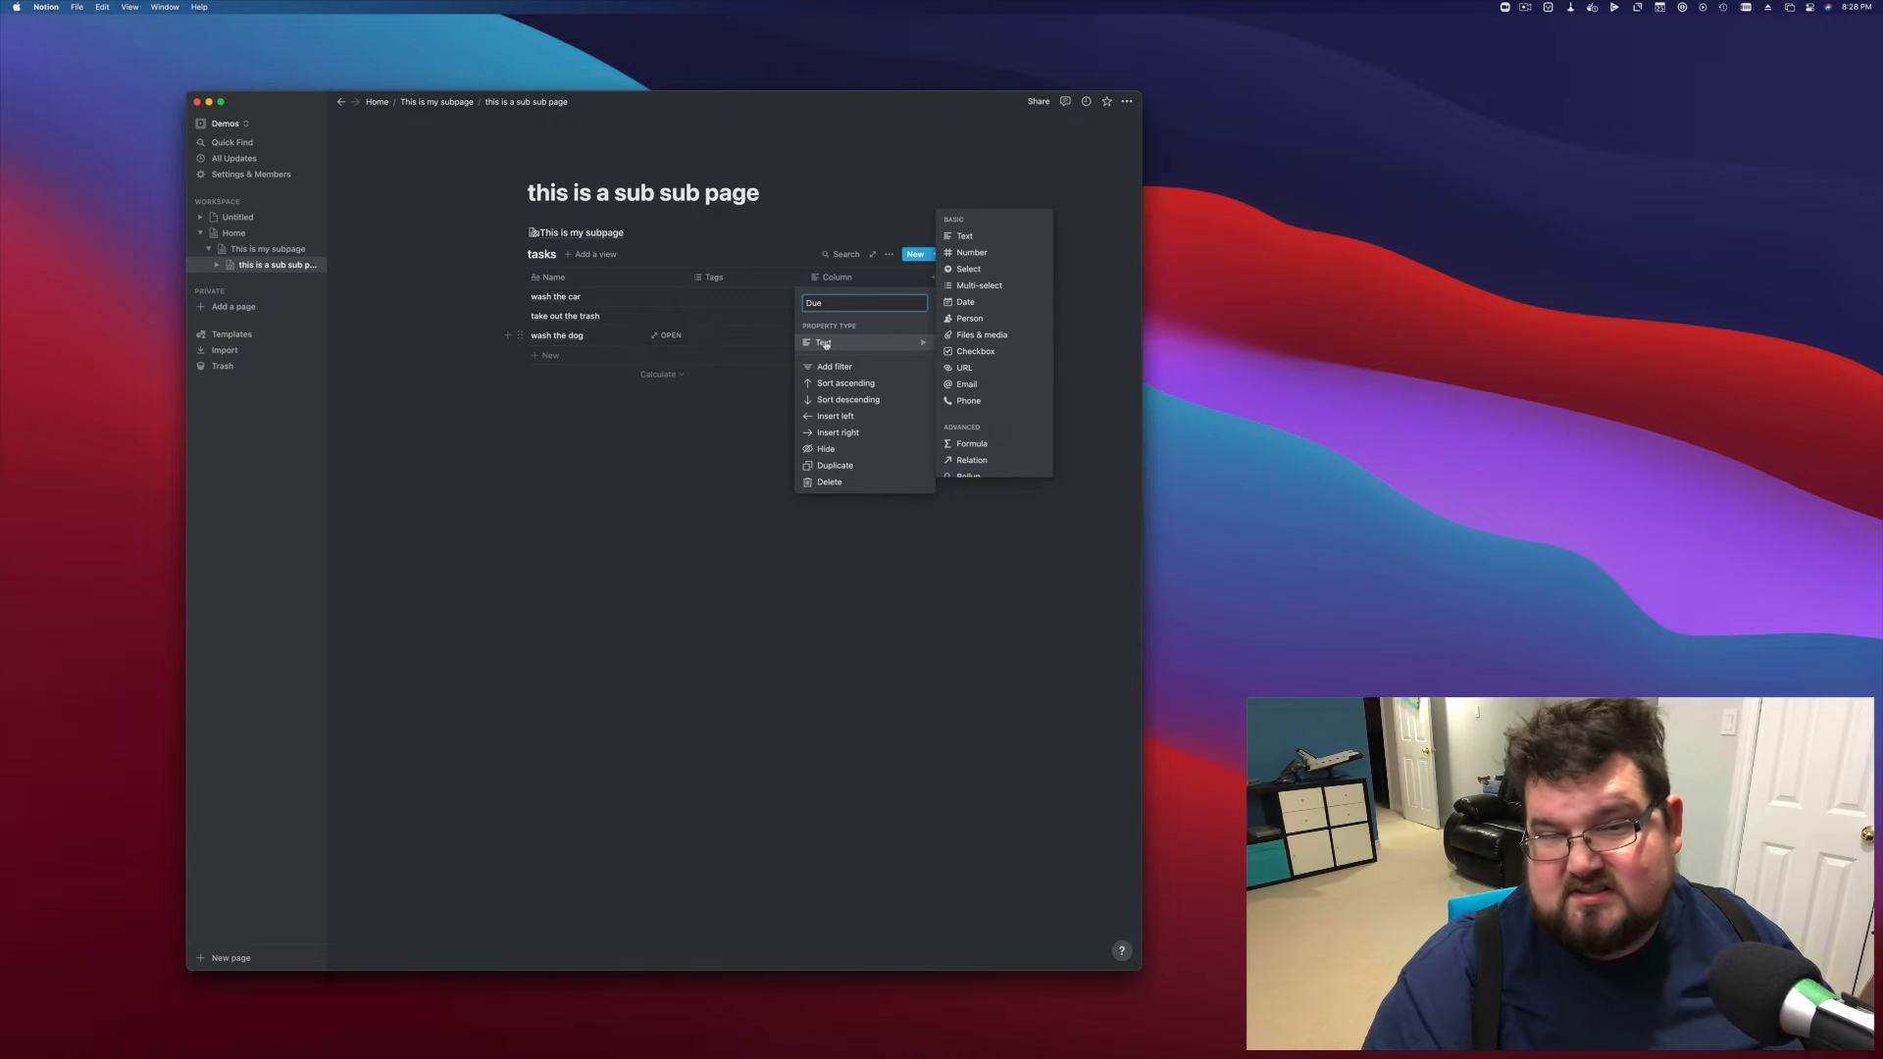
{"action": "left_click", "coordinate": [978, 304]}
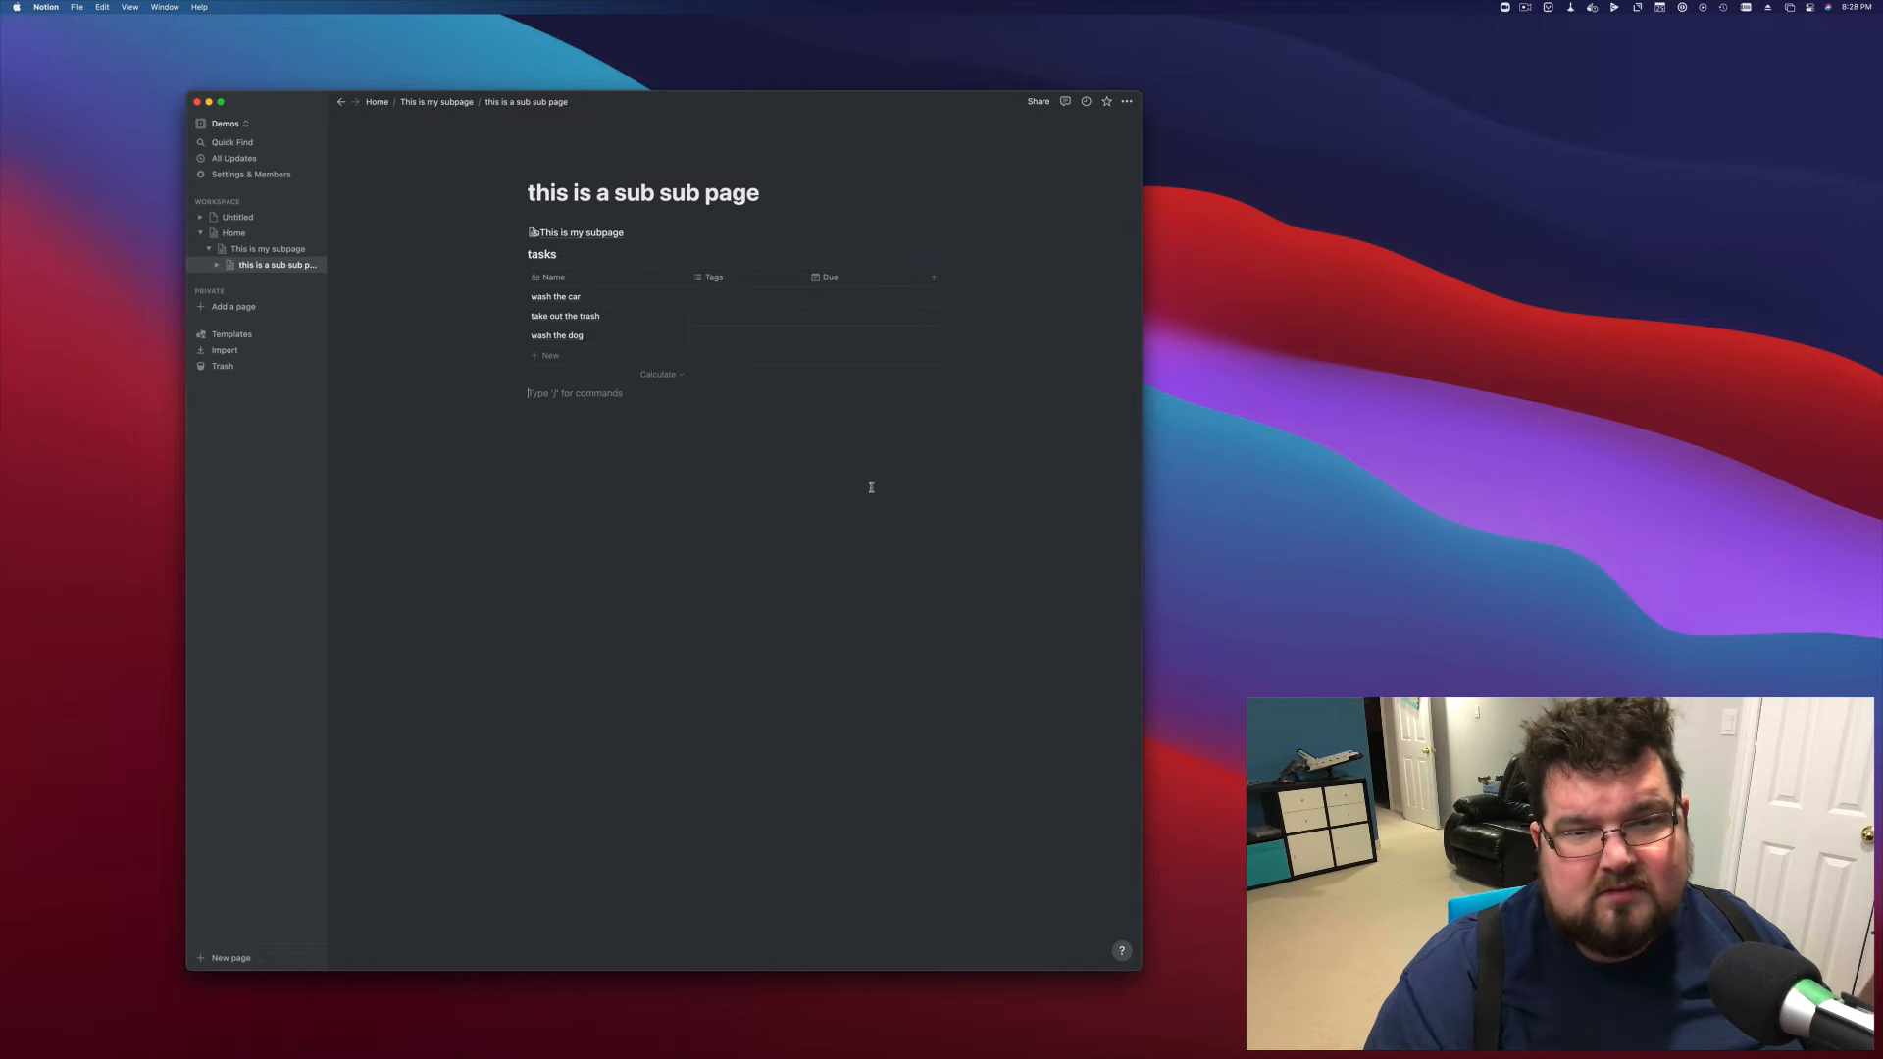
Set the due dates to October 30, 2021 for "wash the car", November 1, 2021 for "take out the trash" and October 27, 2021 for "wash the dog"
{"action": "left_click", "coordinate": [850, 301]}
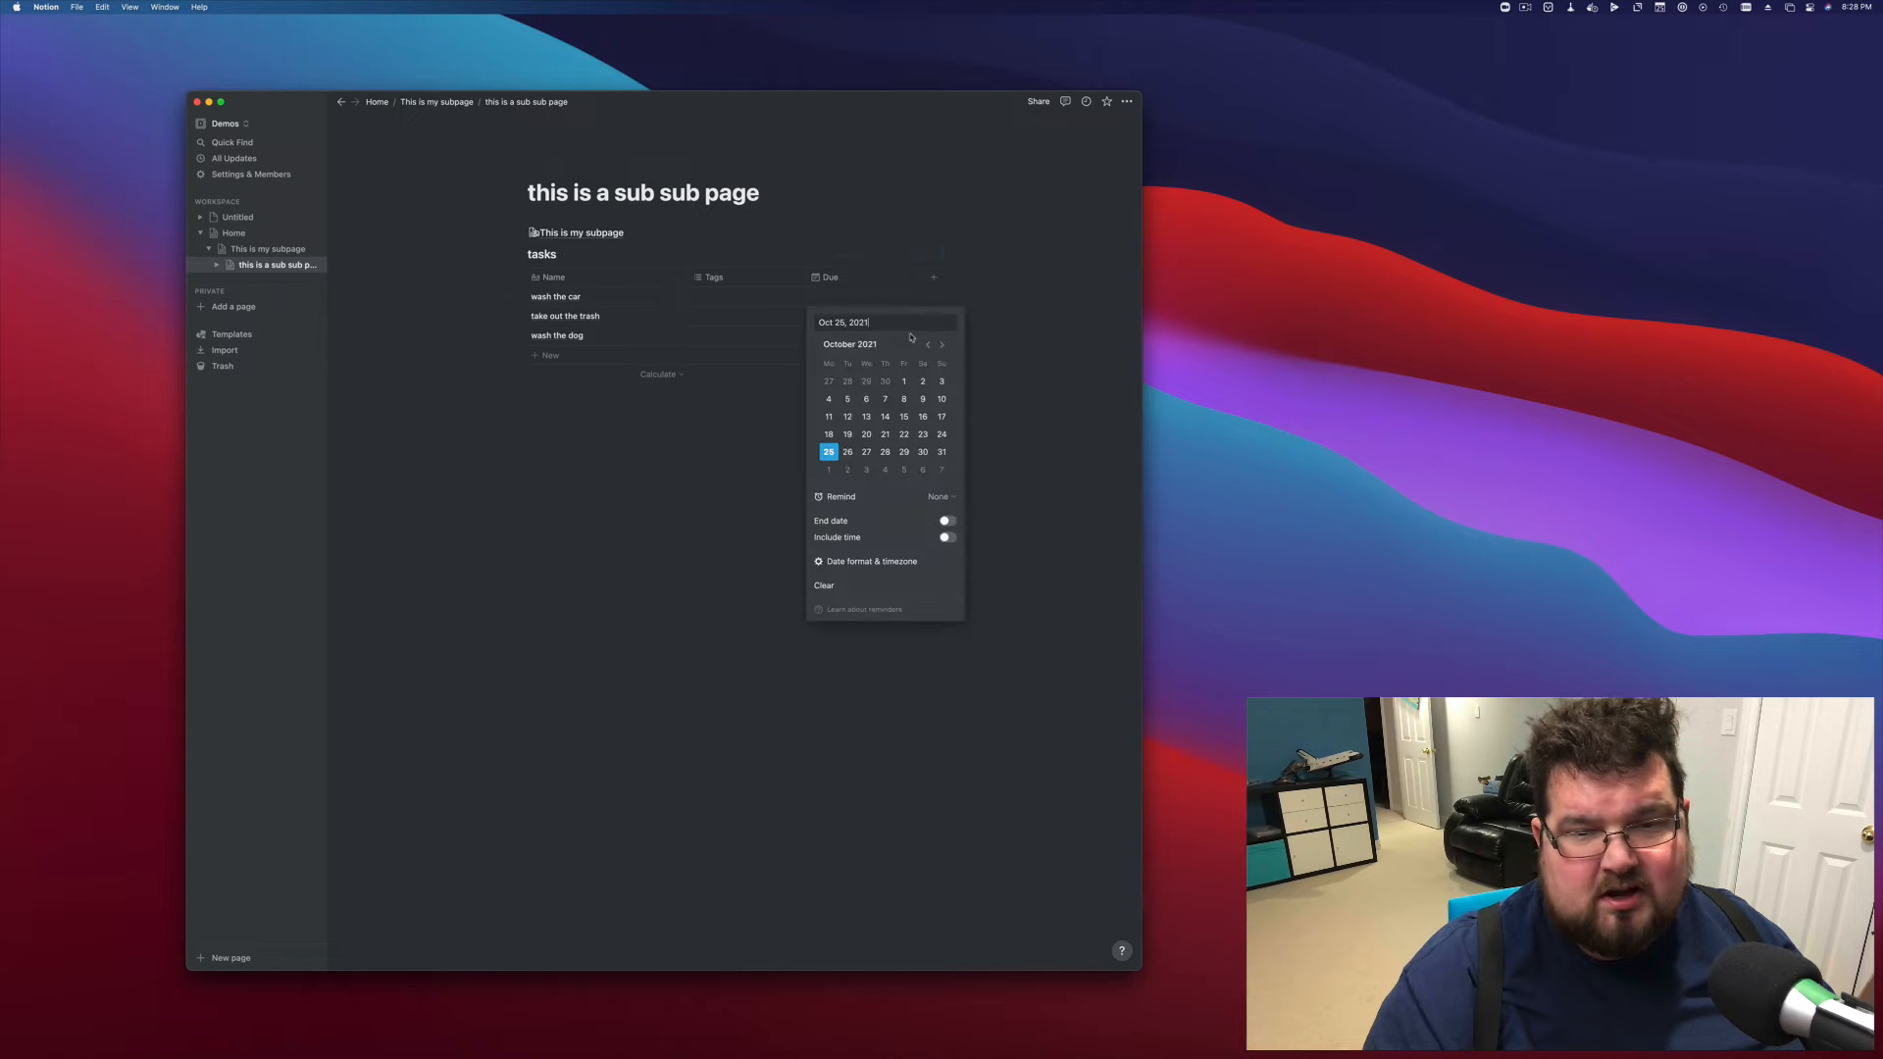
{"action": "left_click", "coordinate": [923, 451]}
{"action": "left_click", "coordinate": [971, 328]}
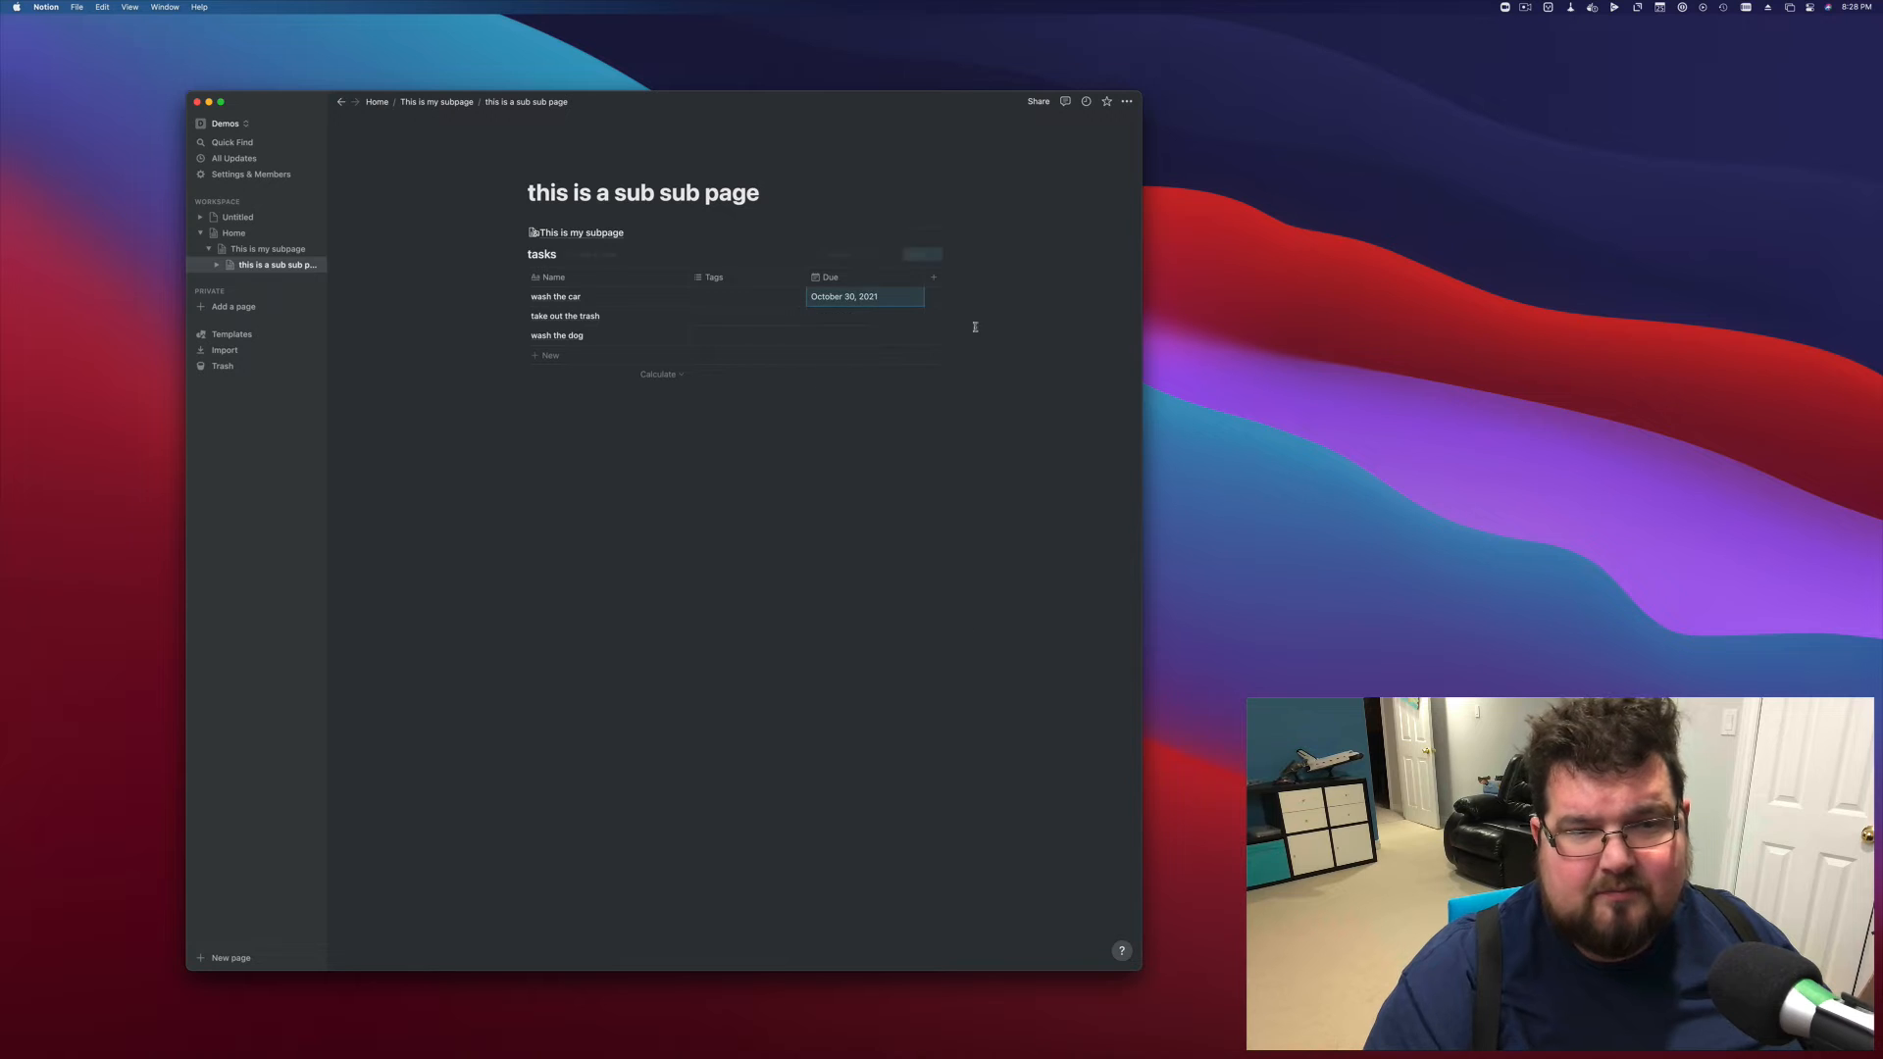
{"action": "left_click", "coordinate": [867, 316]}
{"action": "left_click", "coordinate": [847, 488]}
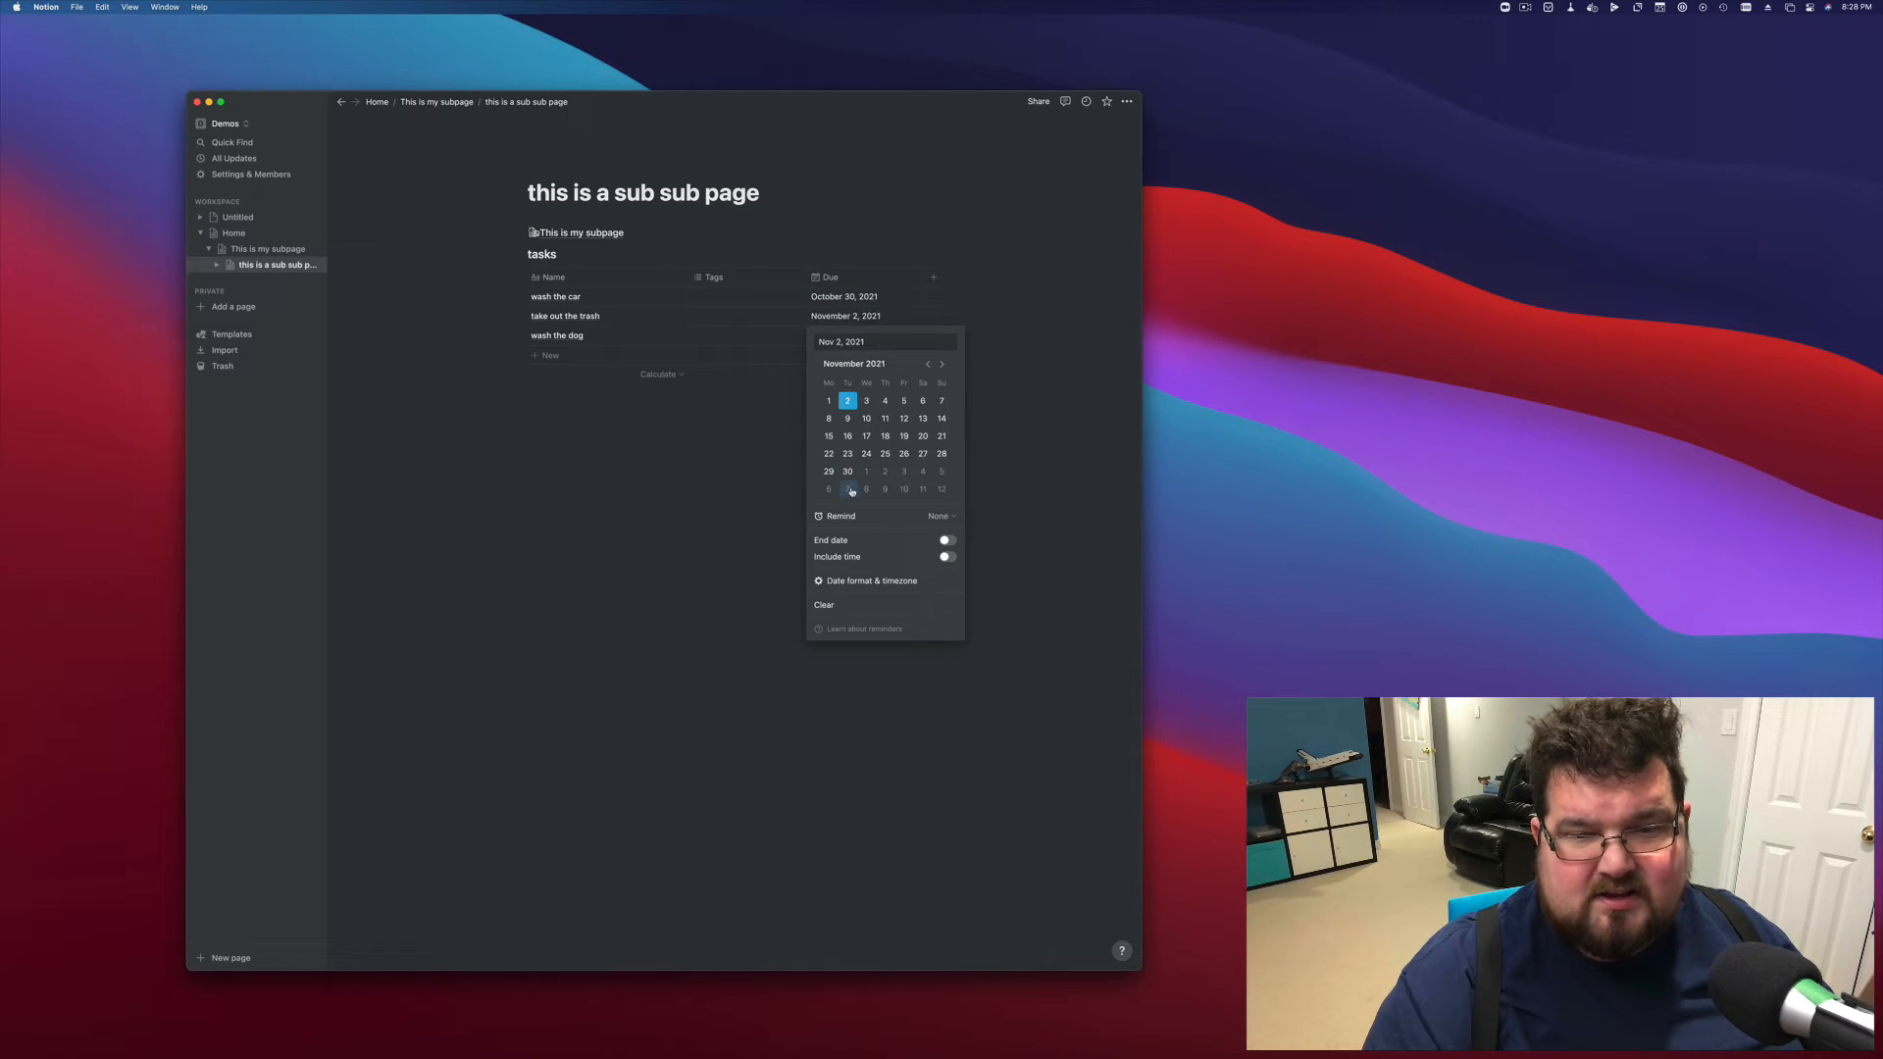
{"action": "left_click", "coordinate": [829, 400]}
{"action": "key", "text": "Escape"}
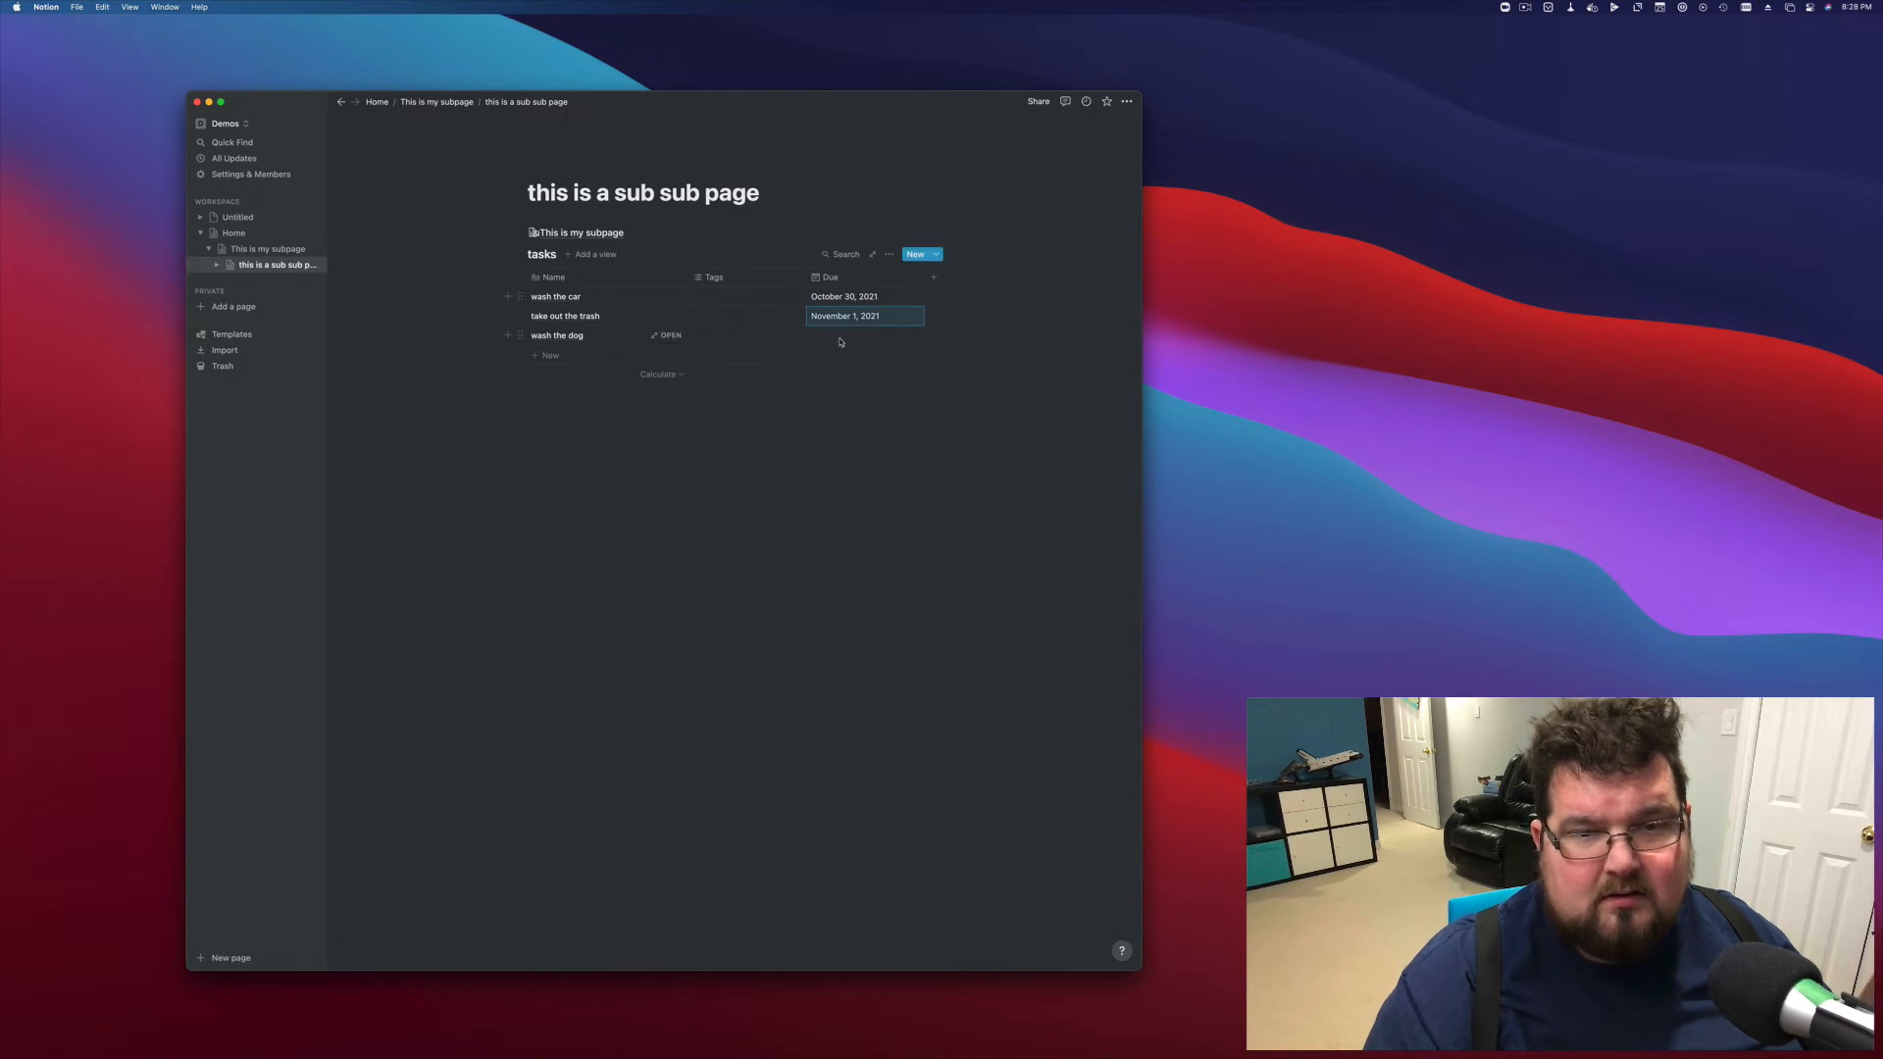
{"action": "left_click", "coordinate": [837, 337]}
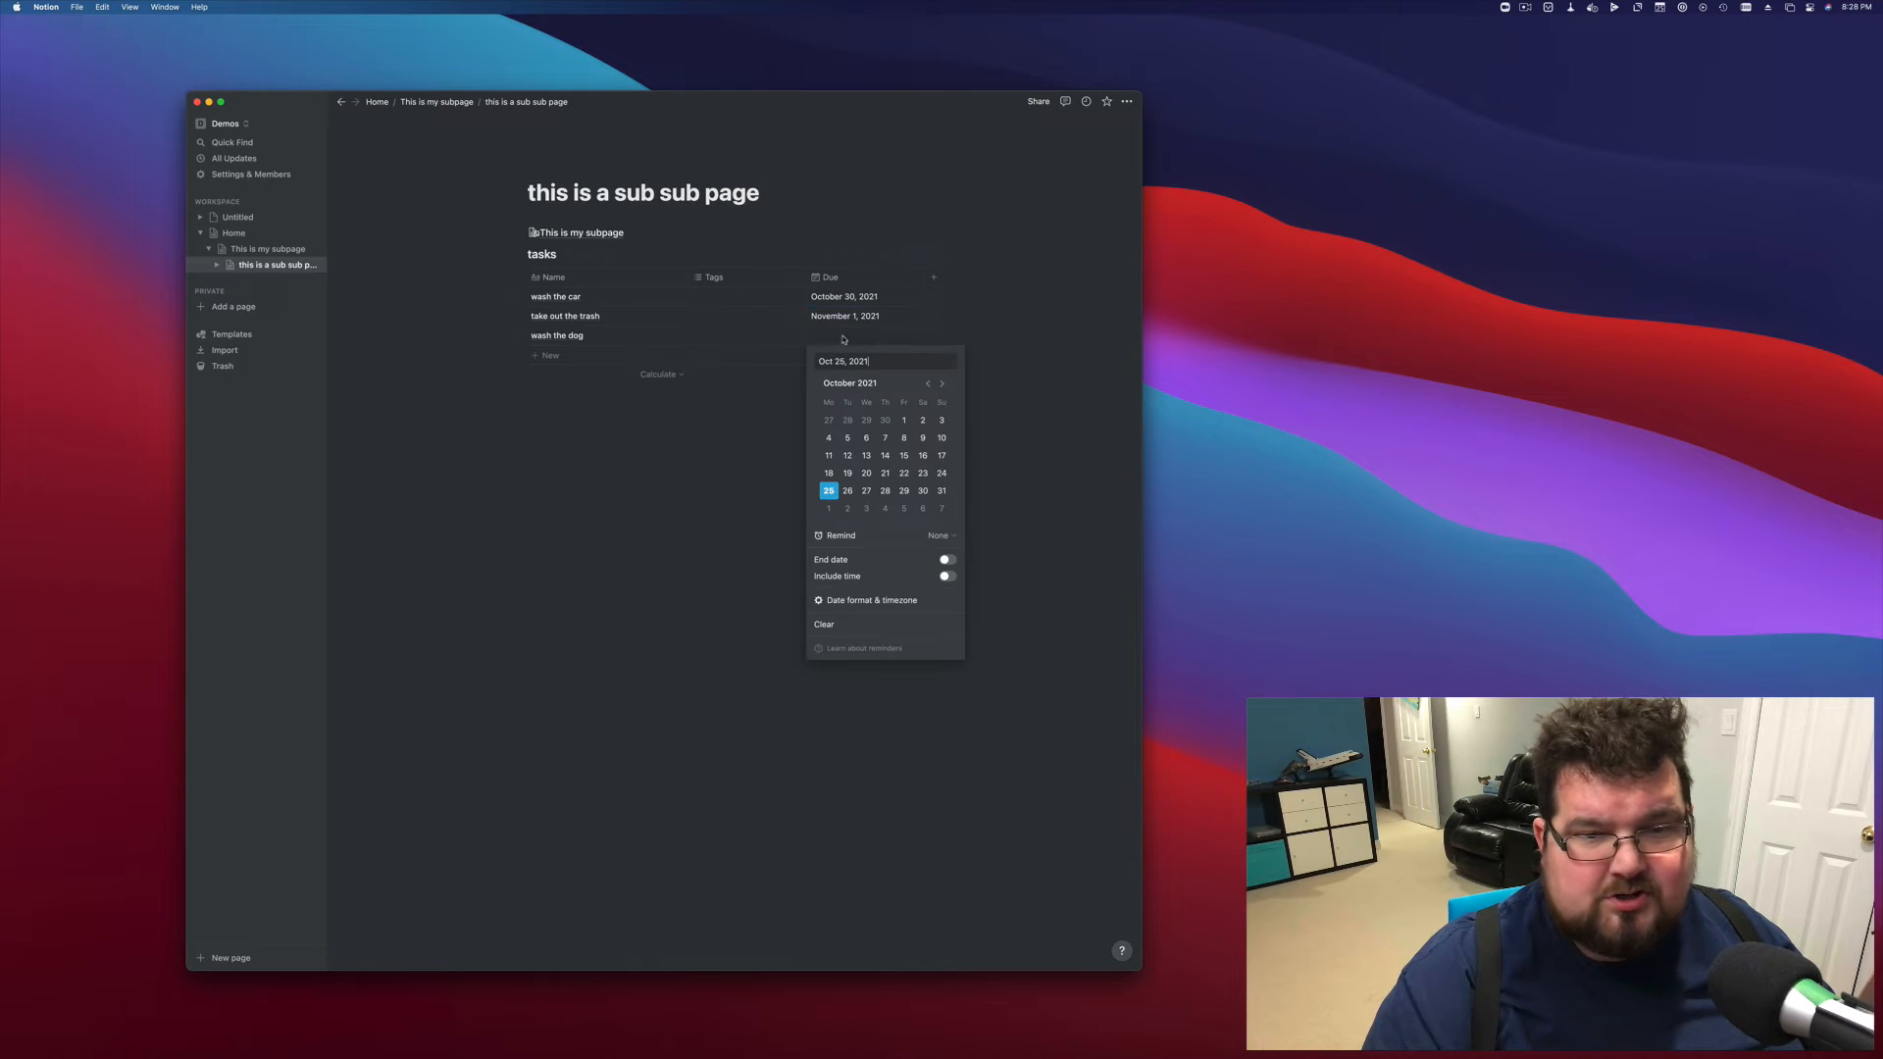
{"action": "left_click", "coordinate": [866, 490]}
{"action": "key", "text": "Escape"}
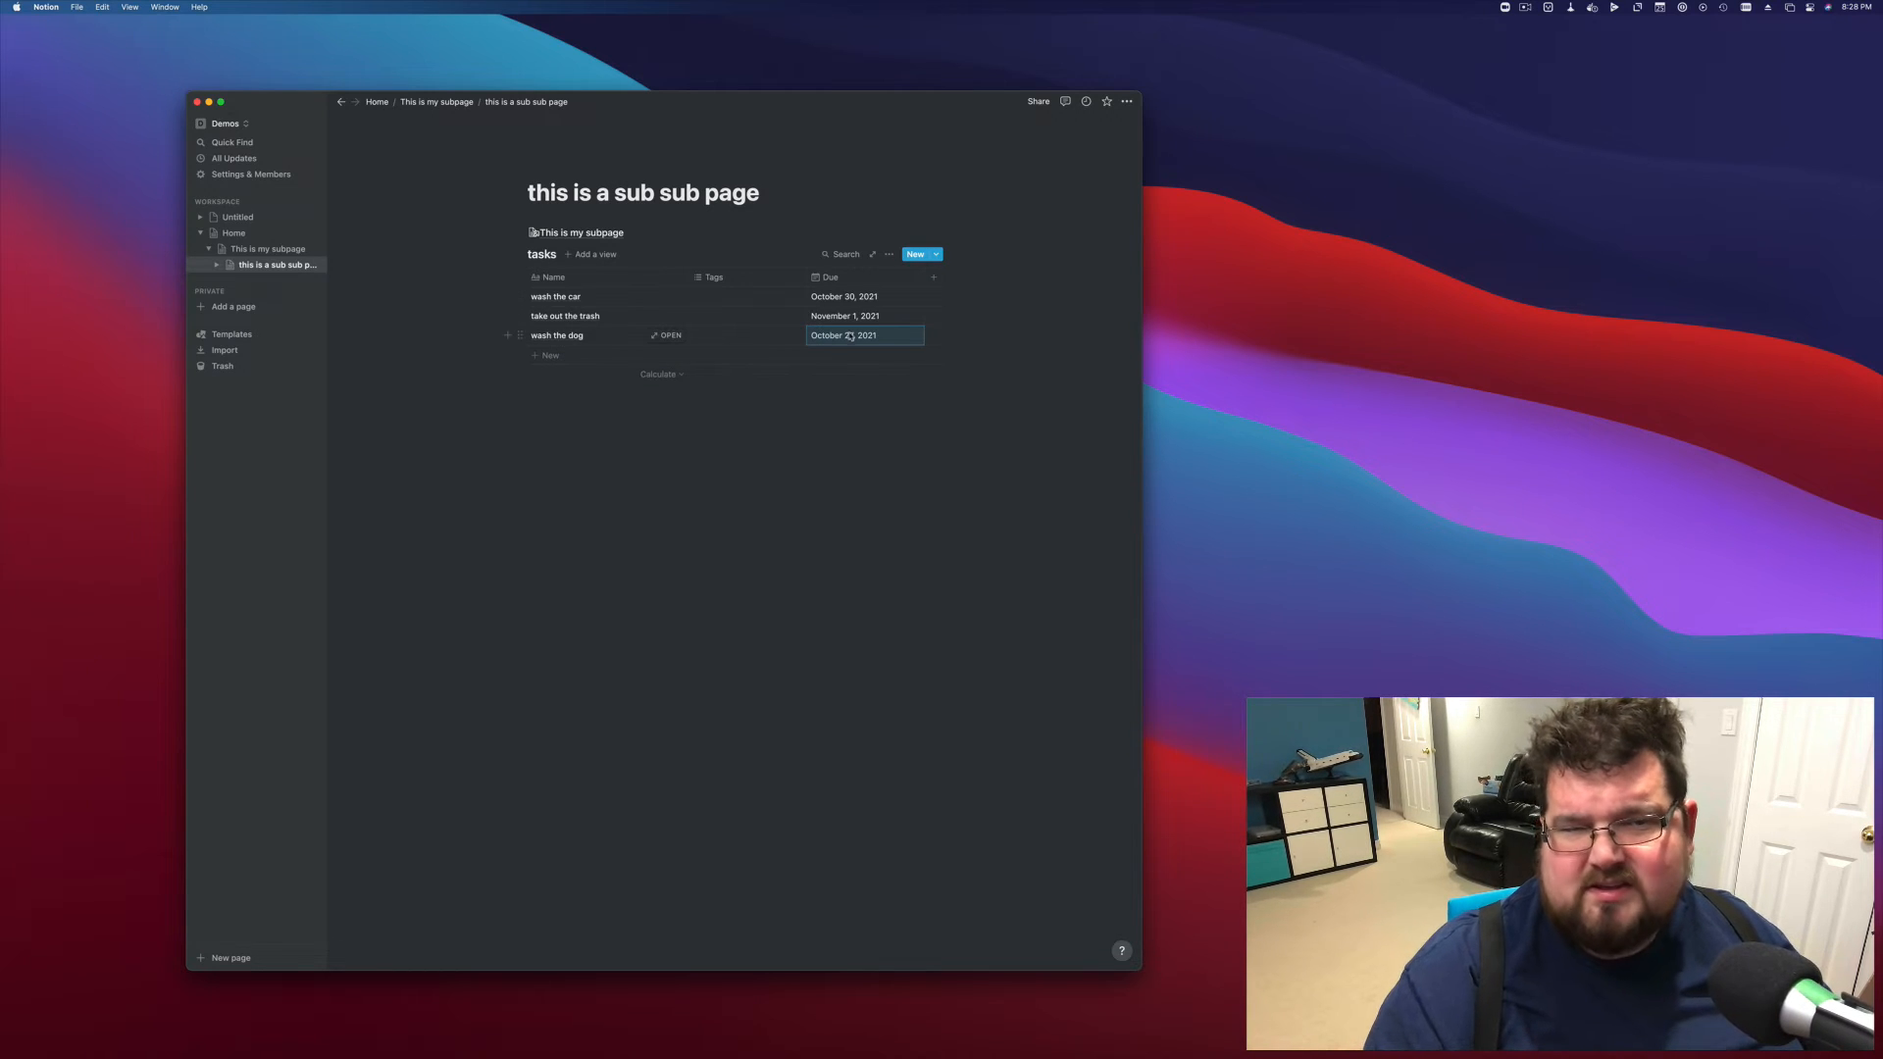
Add a sort to the tasks table that orders the rows by Due, ascending
{"action": "left_click", "coordinate": [891, 255]}
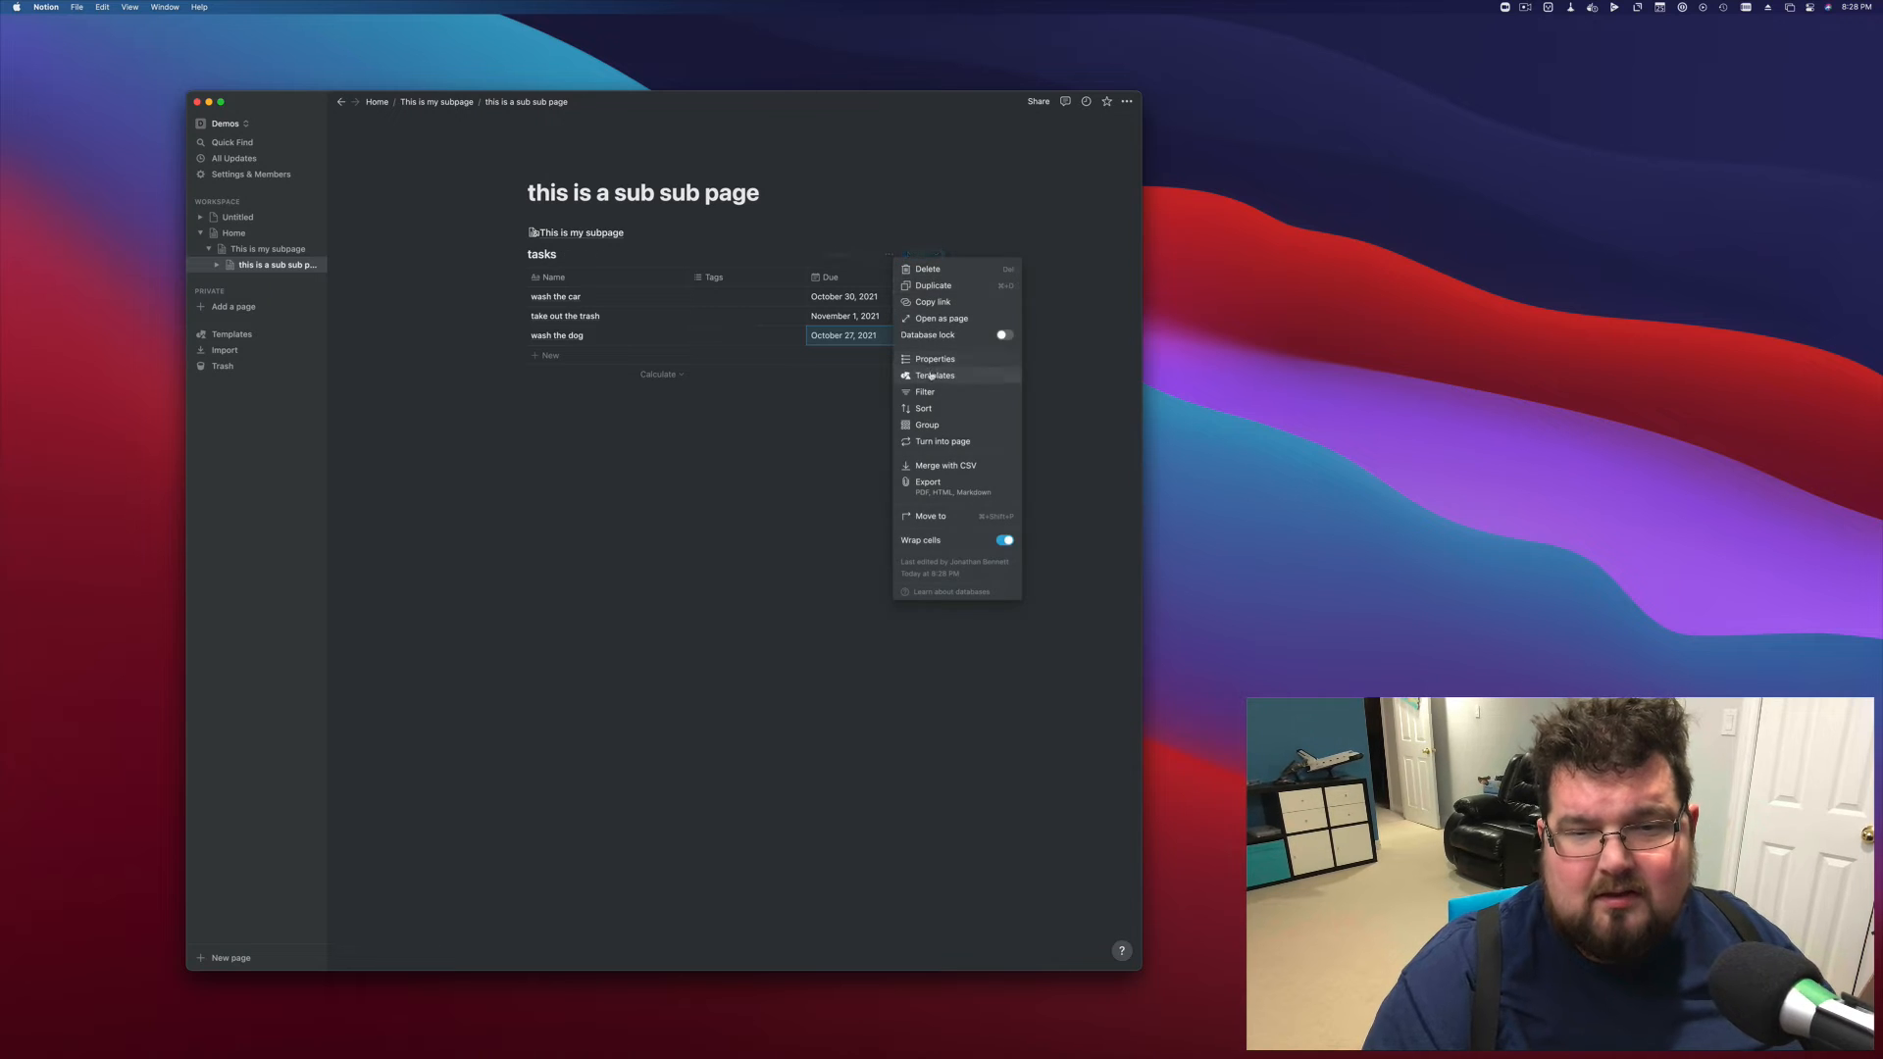
{"action": "left_click", "coordinate": [937, 409]}
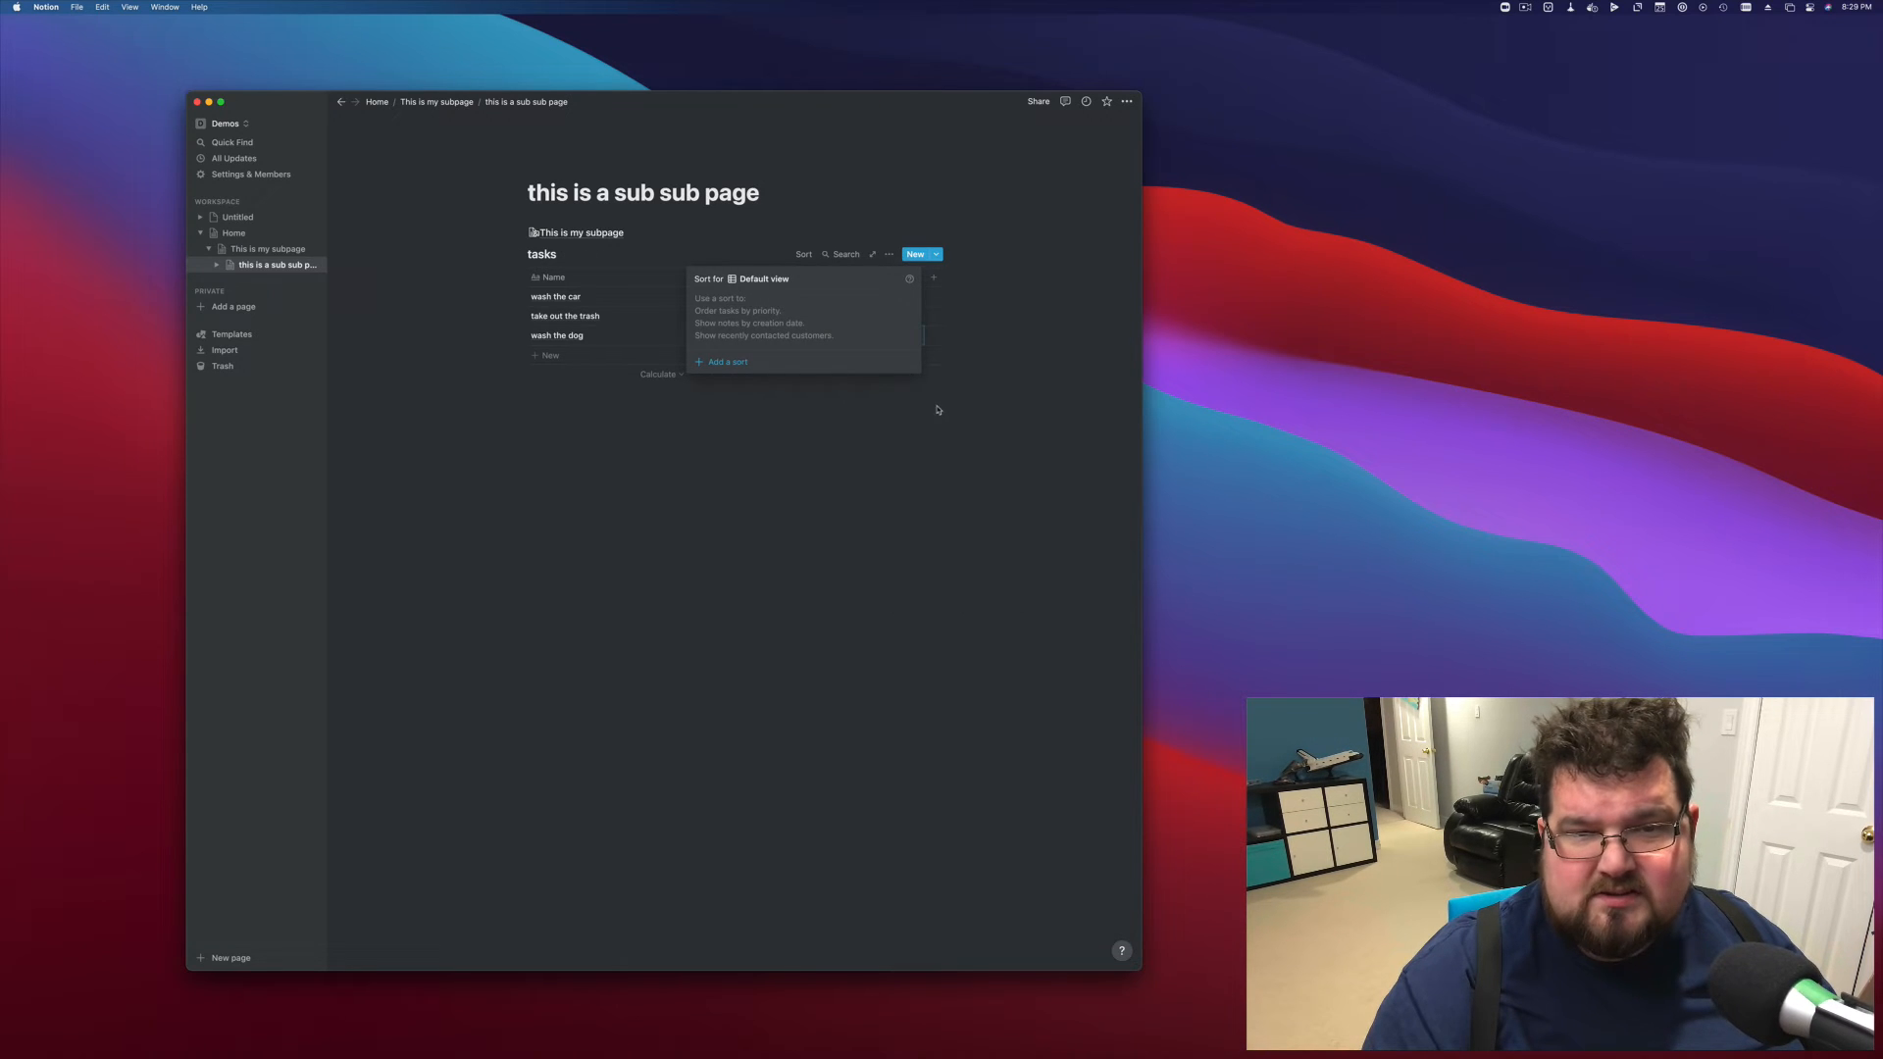
{"action": "left_click", "coordinate": [716, 361]}
{"action": "left_click", "coordinate": [744, 305]}
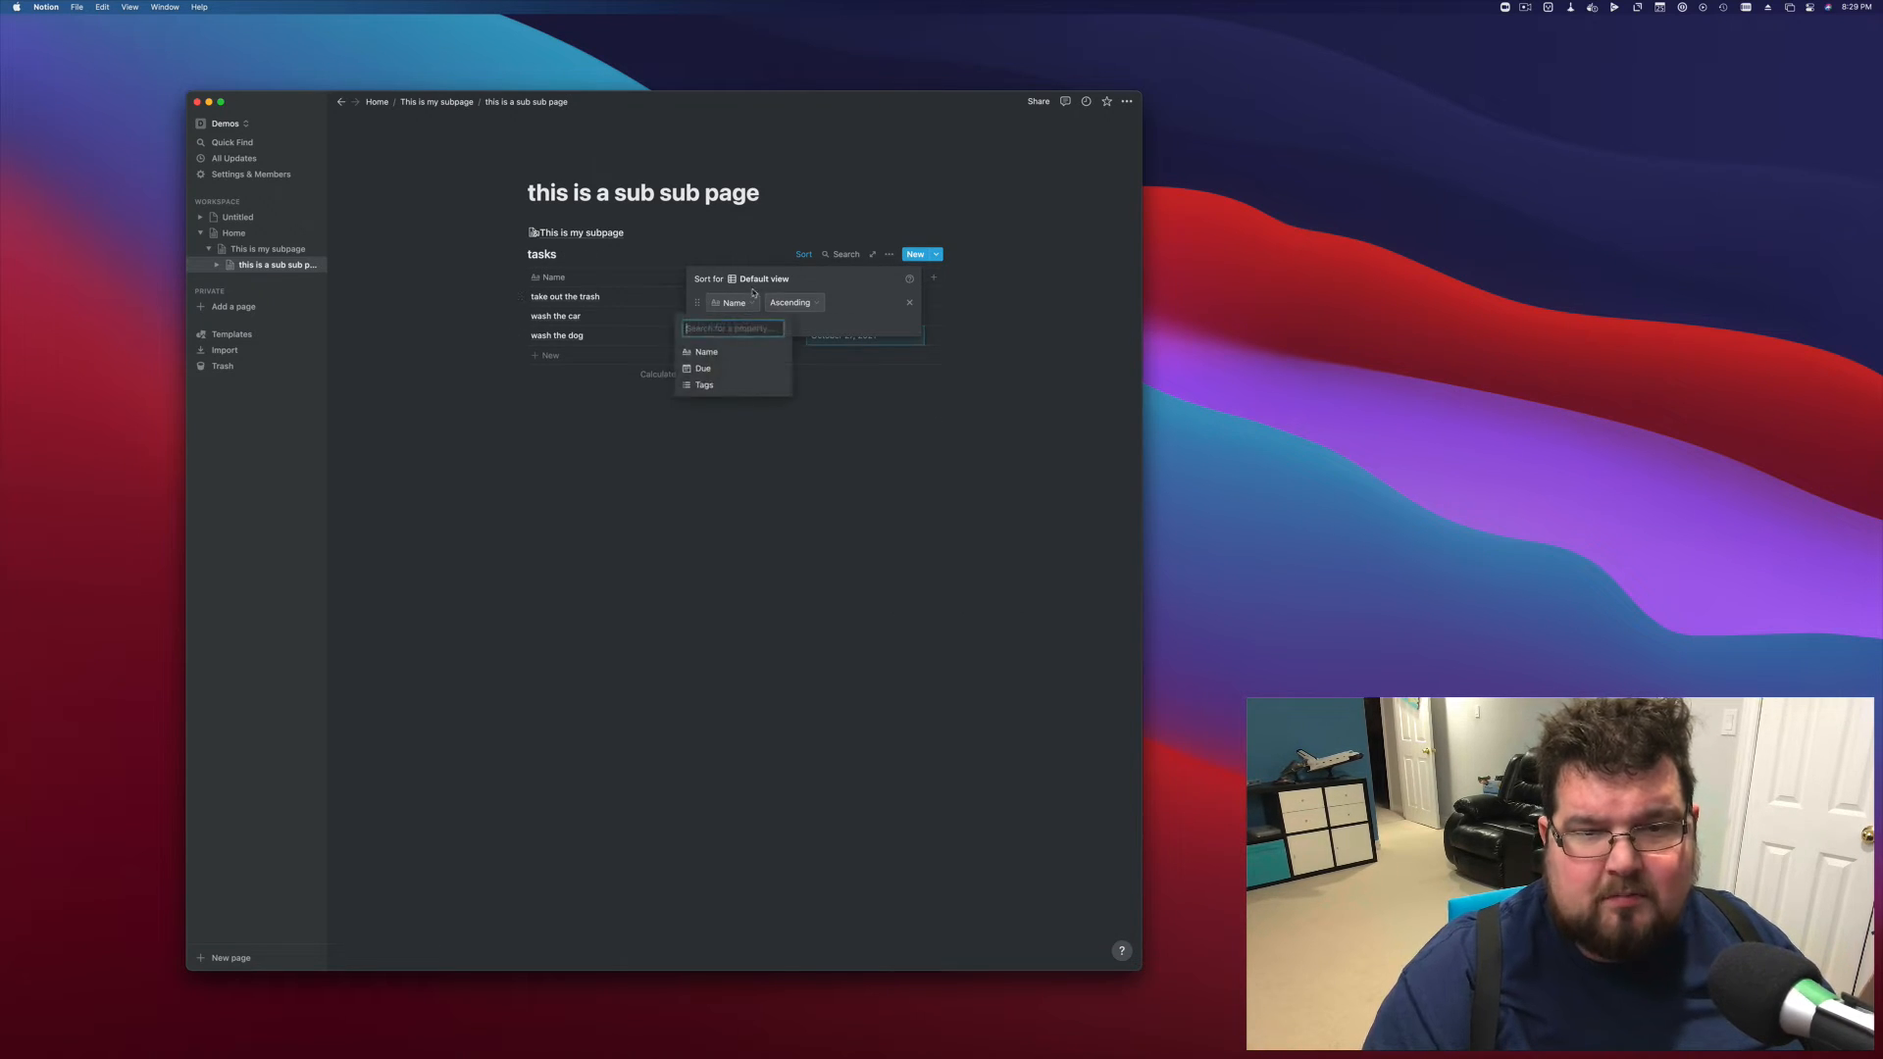
{"action": "left_click", "coordinate": [731, 378]}
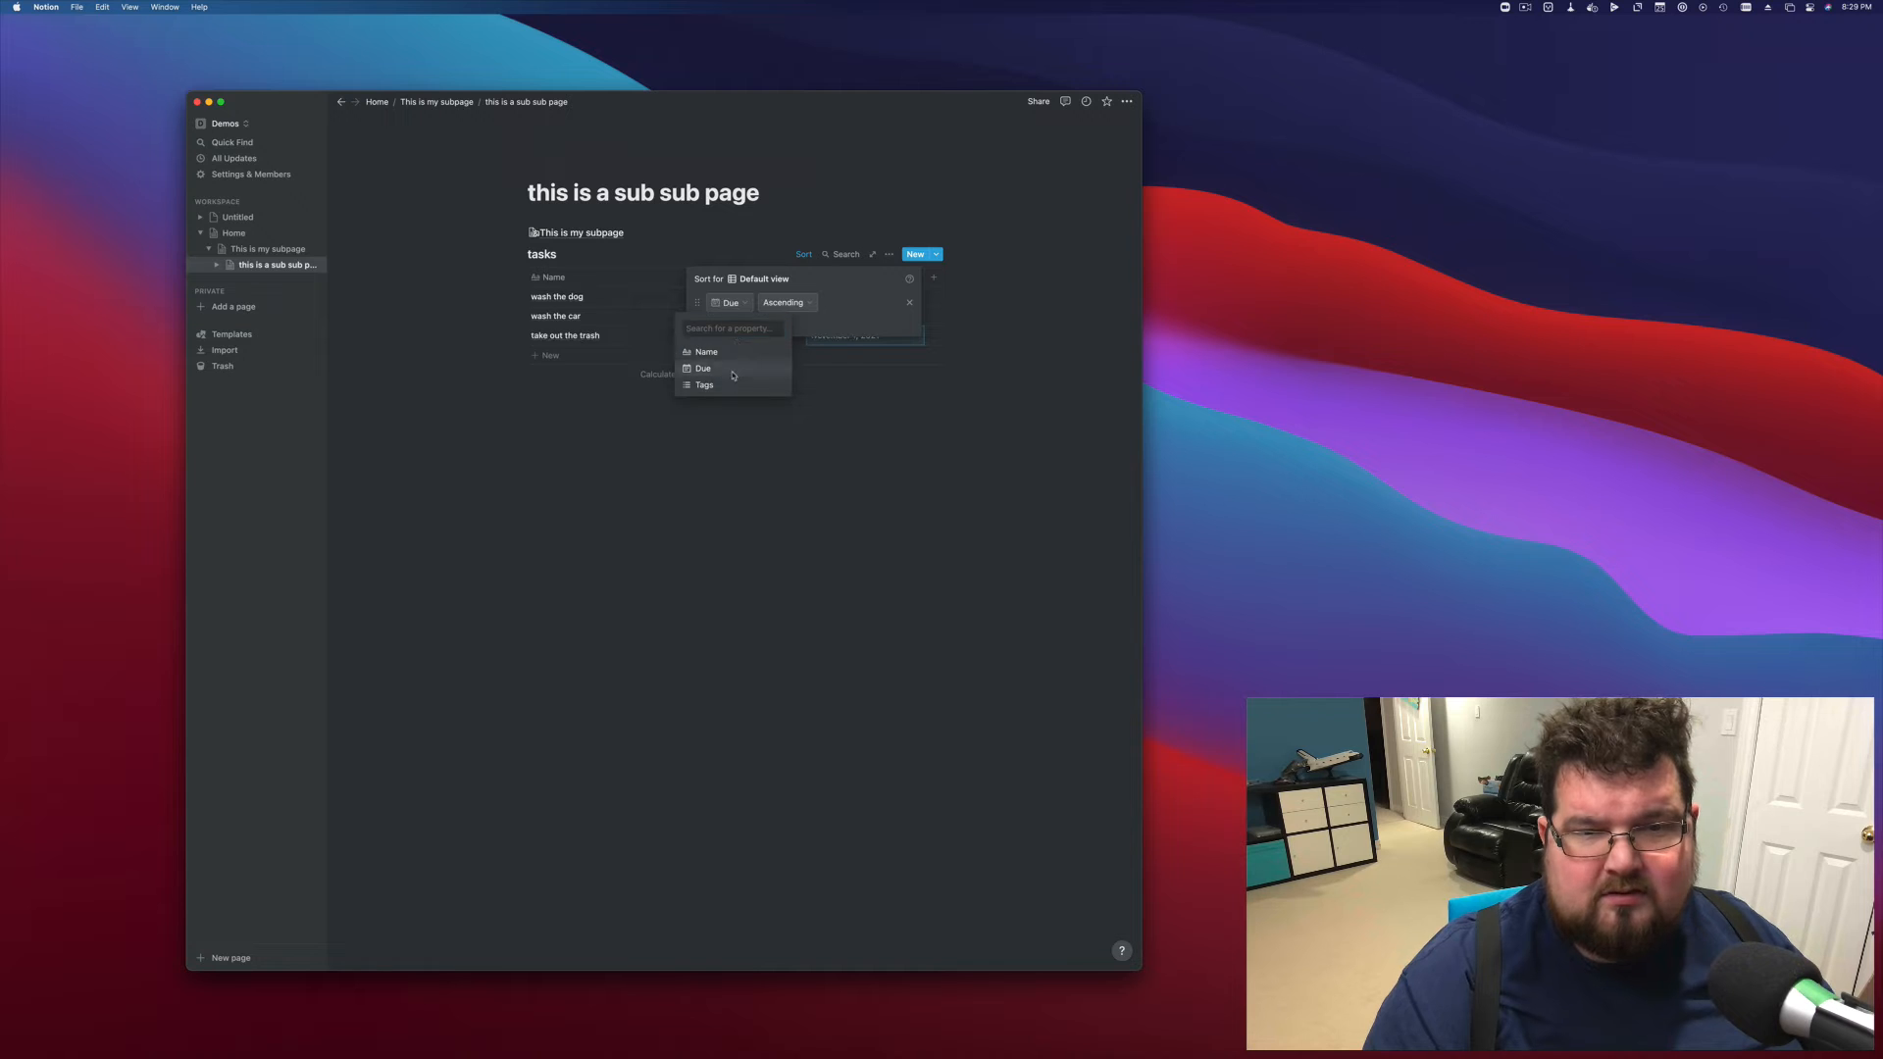
Add the text "Write my notes" to the "wash the dog" task page and move its Due property above Tags
{"action": "left_click", "coordinate": [806, 303]}
{"action": "left_click", "coordinate": [849, 440]}
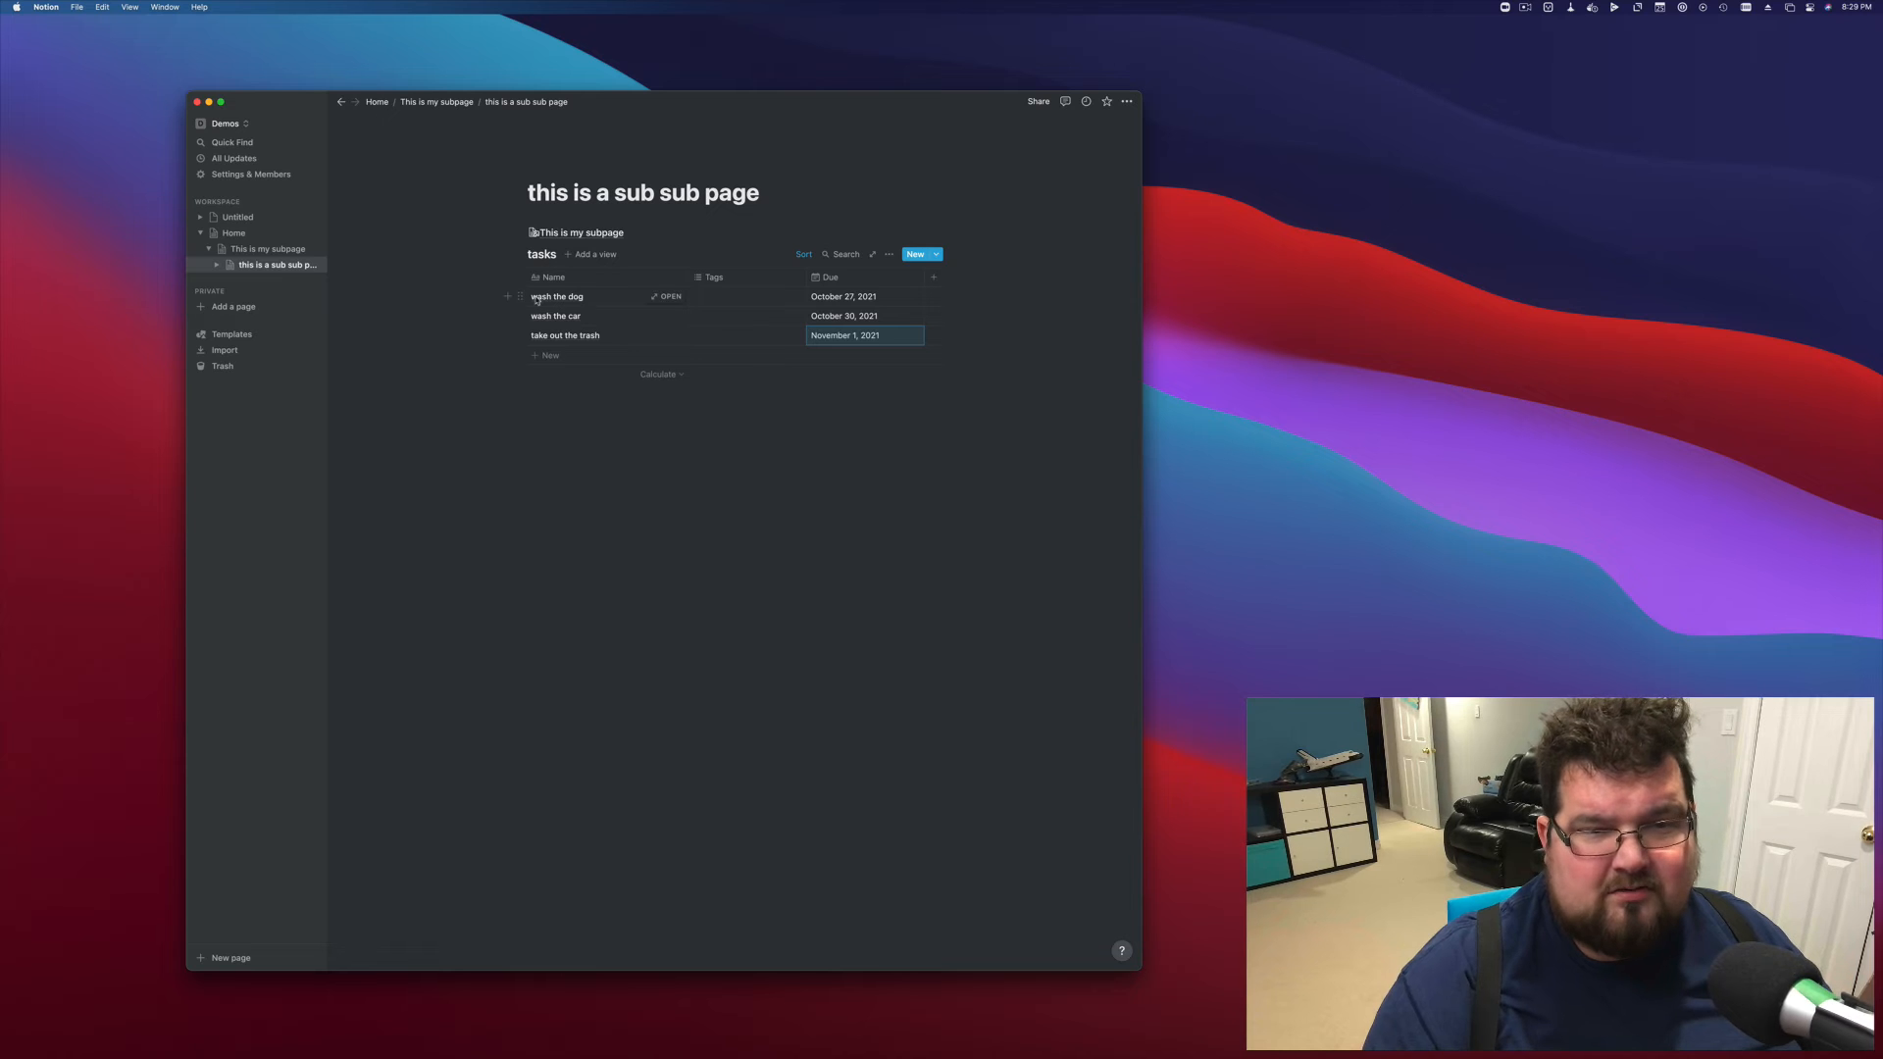
{"action": "left_click", "coordinate": [674, 301]}
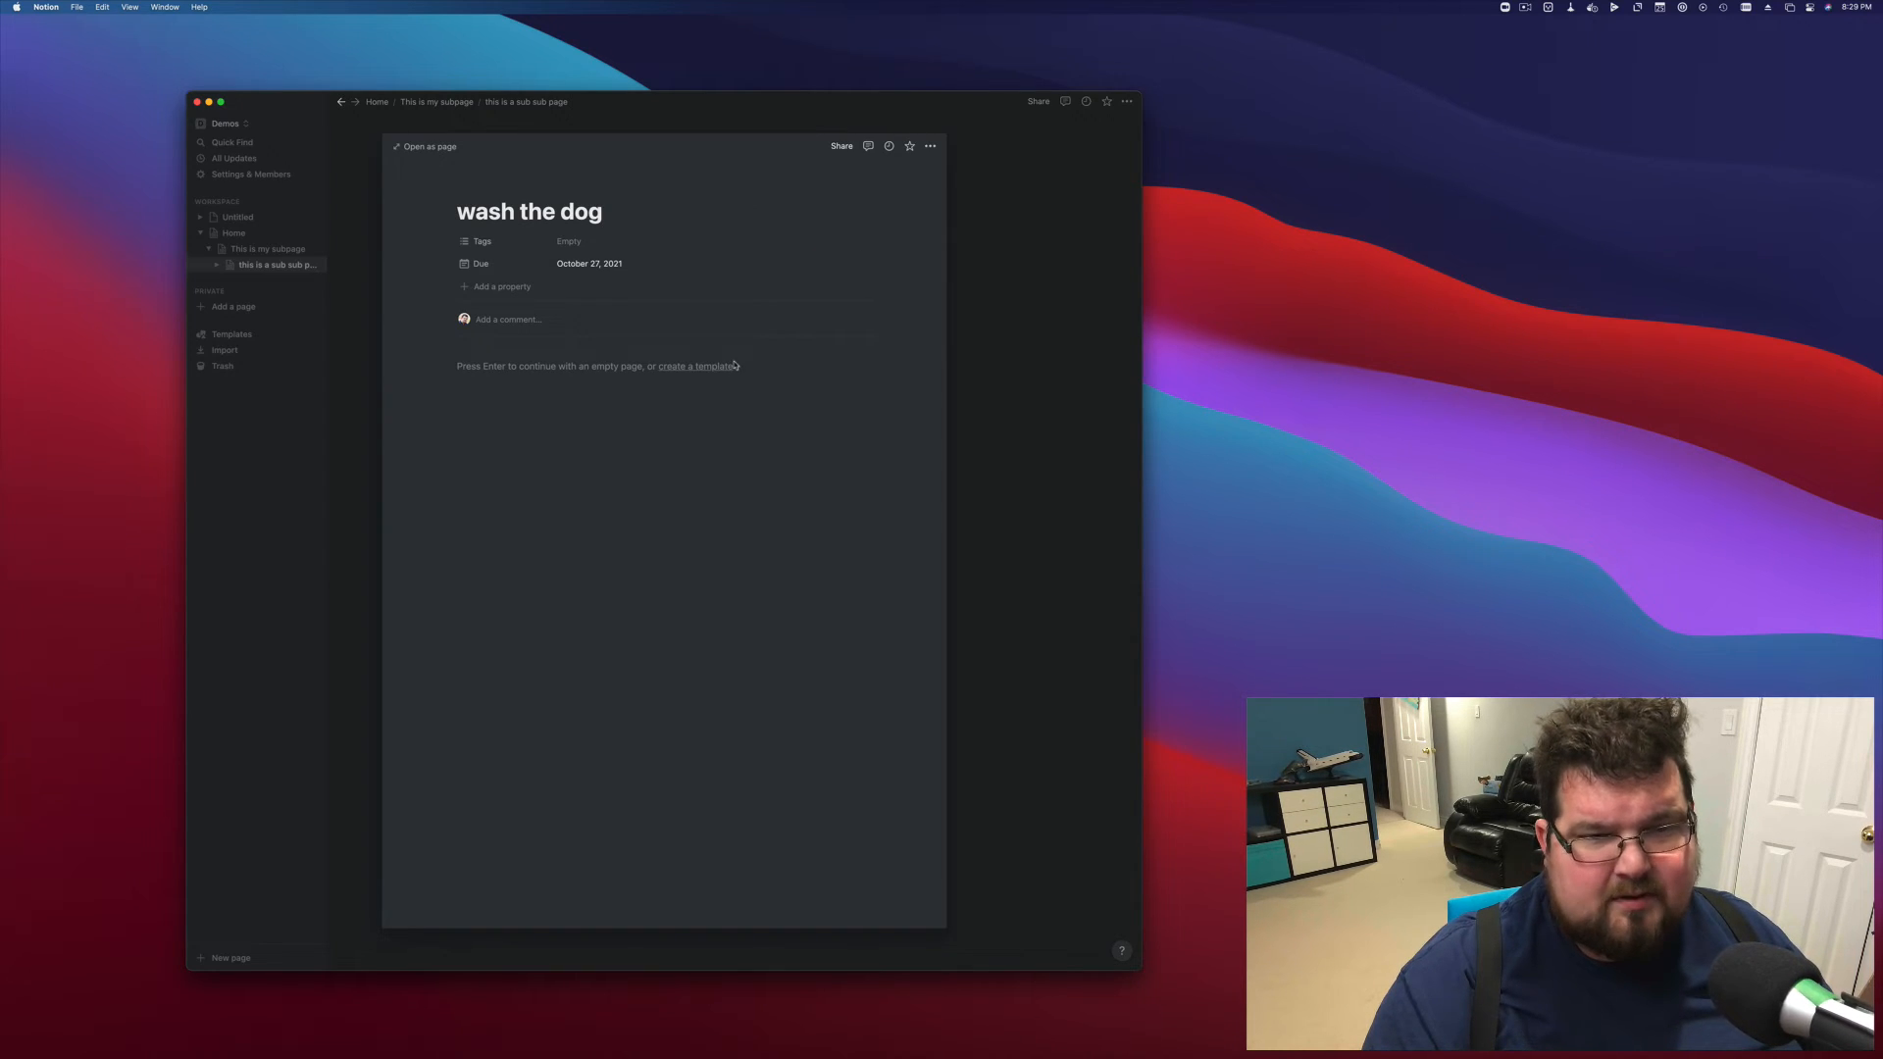
{"action": "key", "text": "Return"}
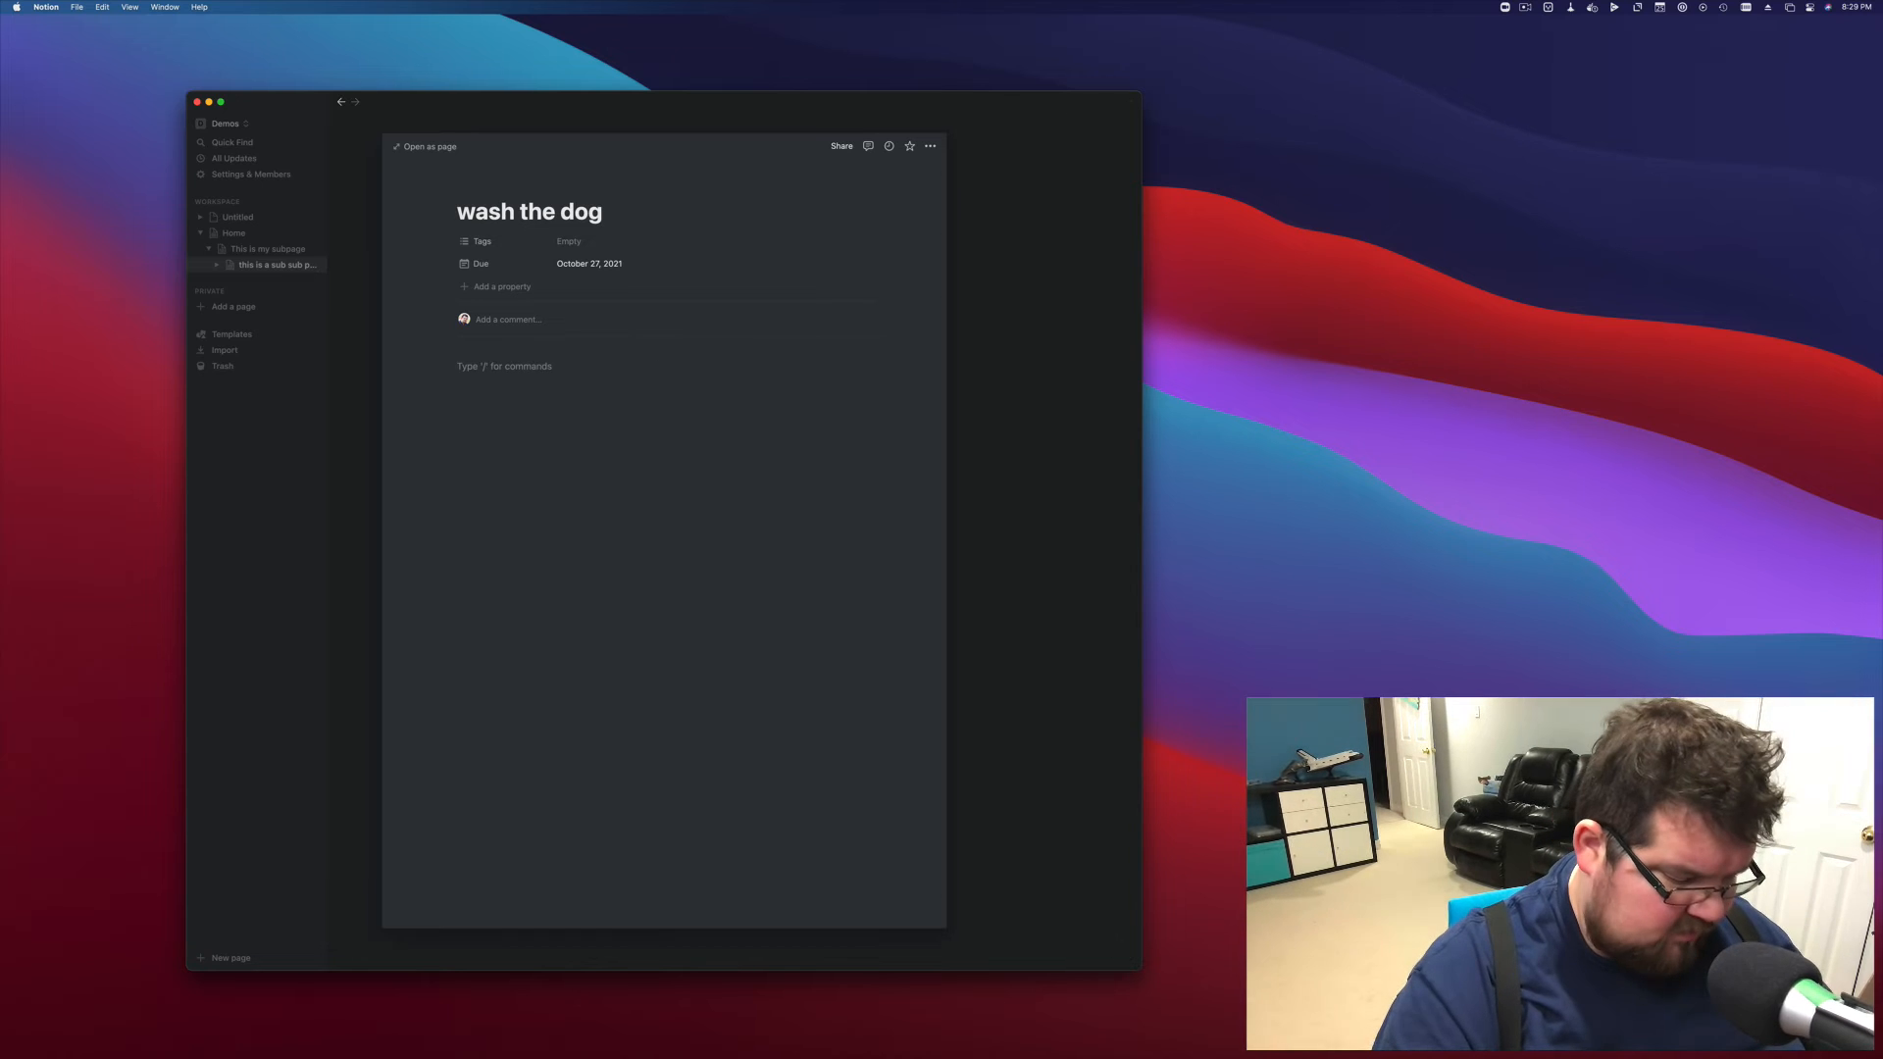
{"action": "type", "text": "Write my notes"}
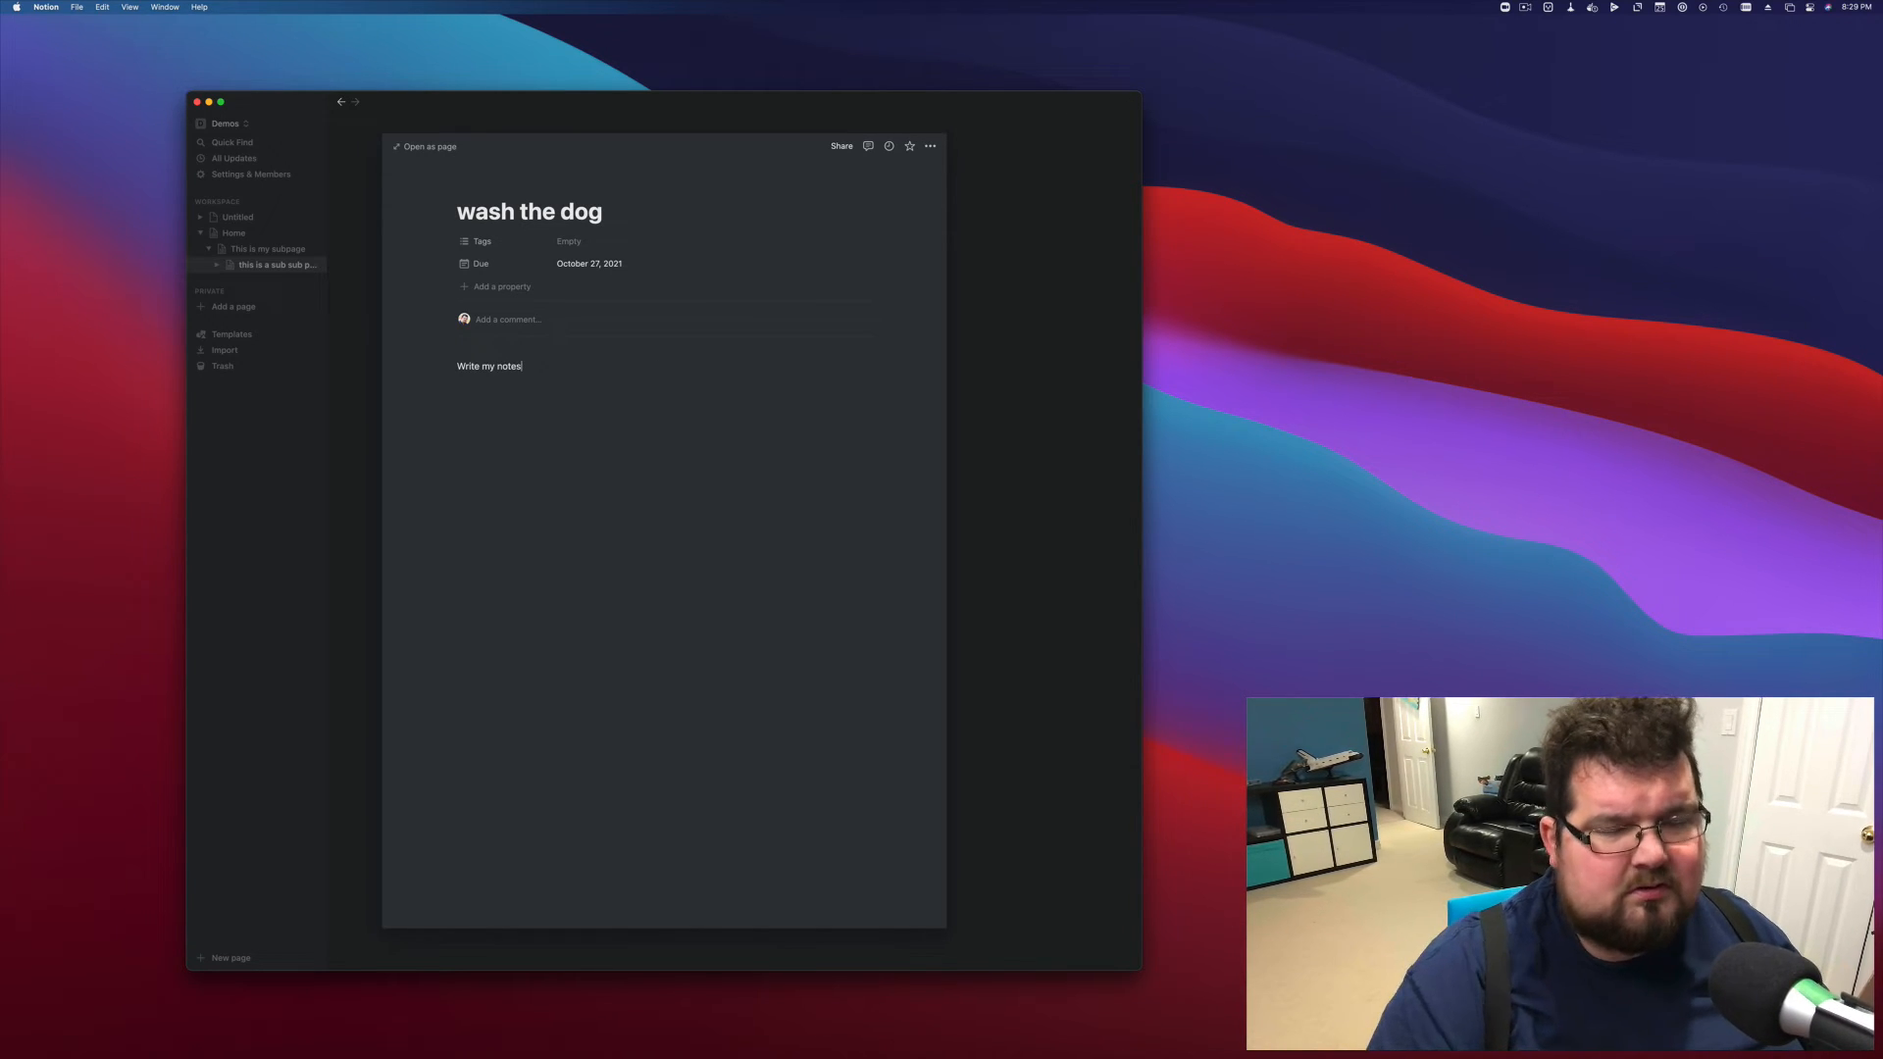
{"action": "key", "text": "Return"}
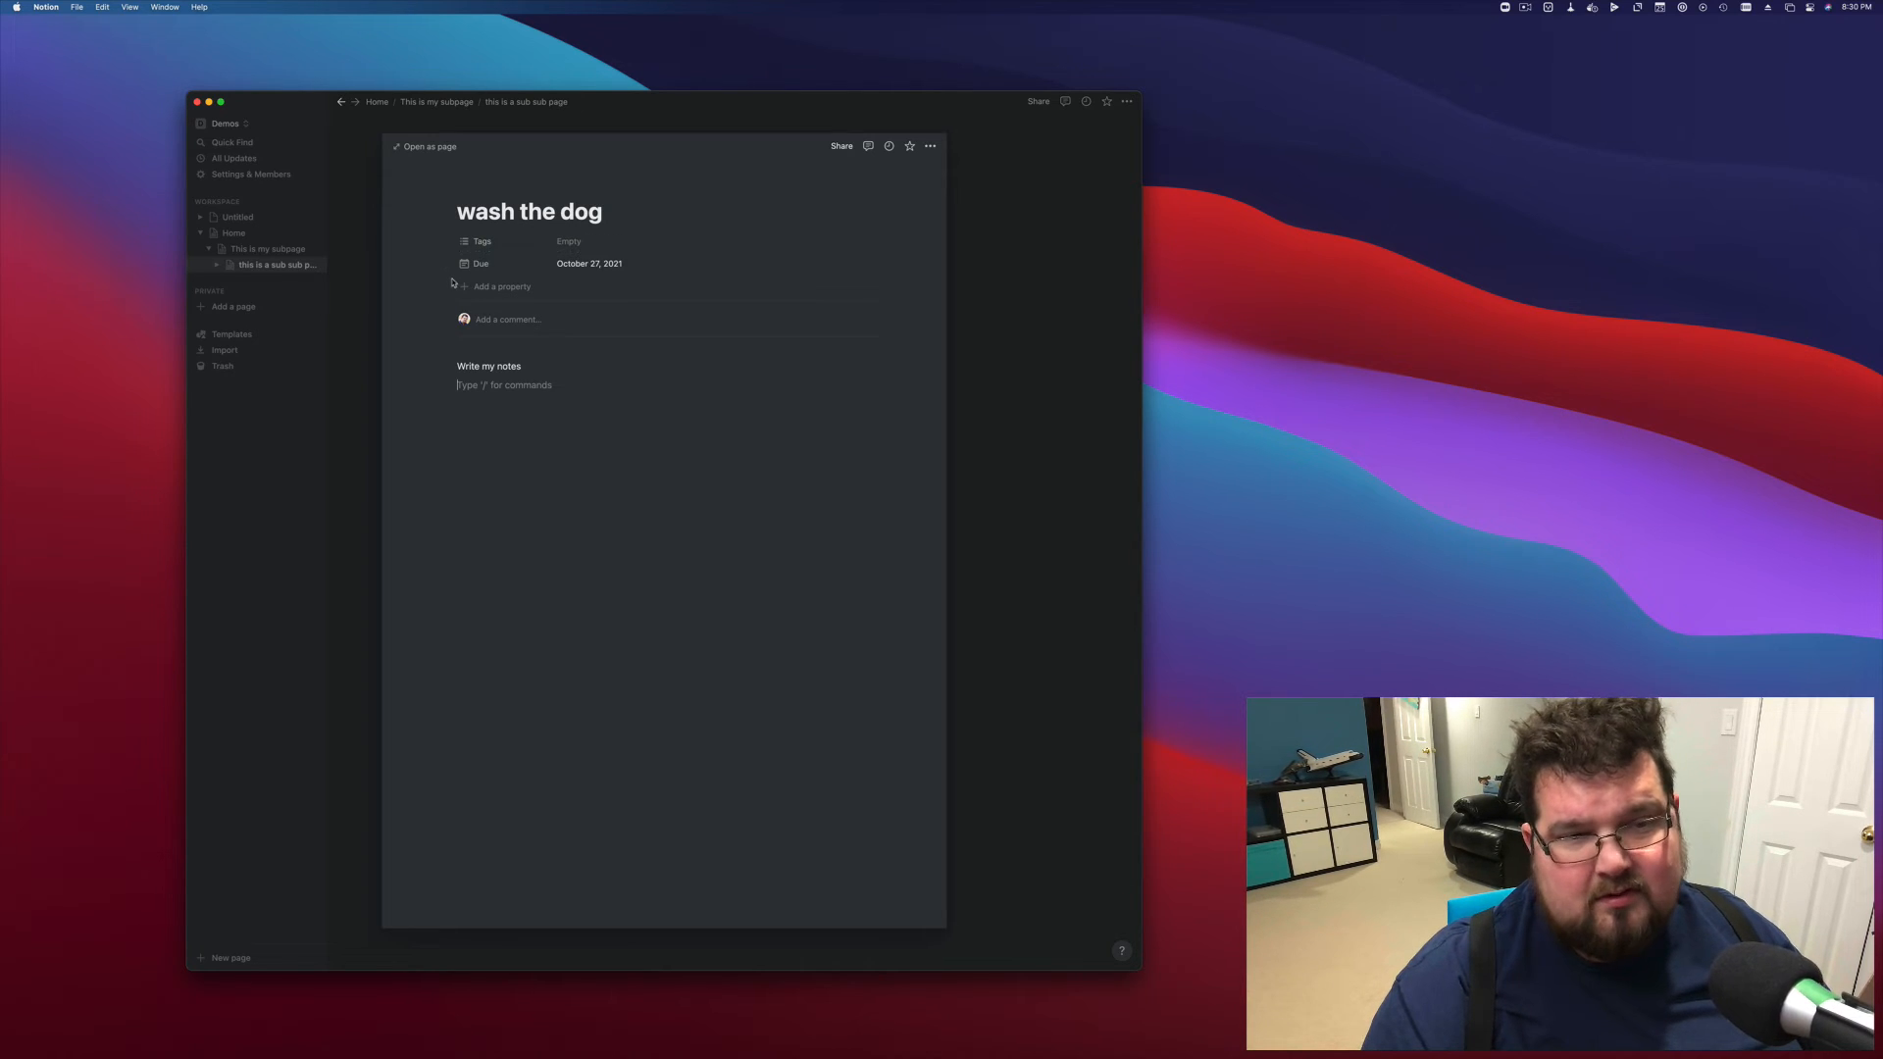
{"action": "left_click_drag", "start_coordinate": [450, 265], "coordinate": [453, 235]}
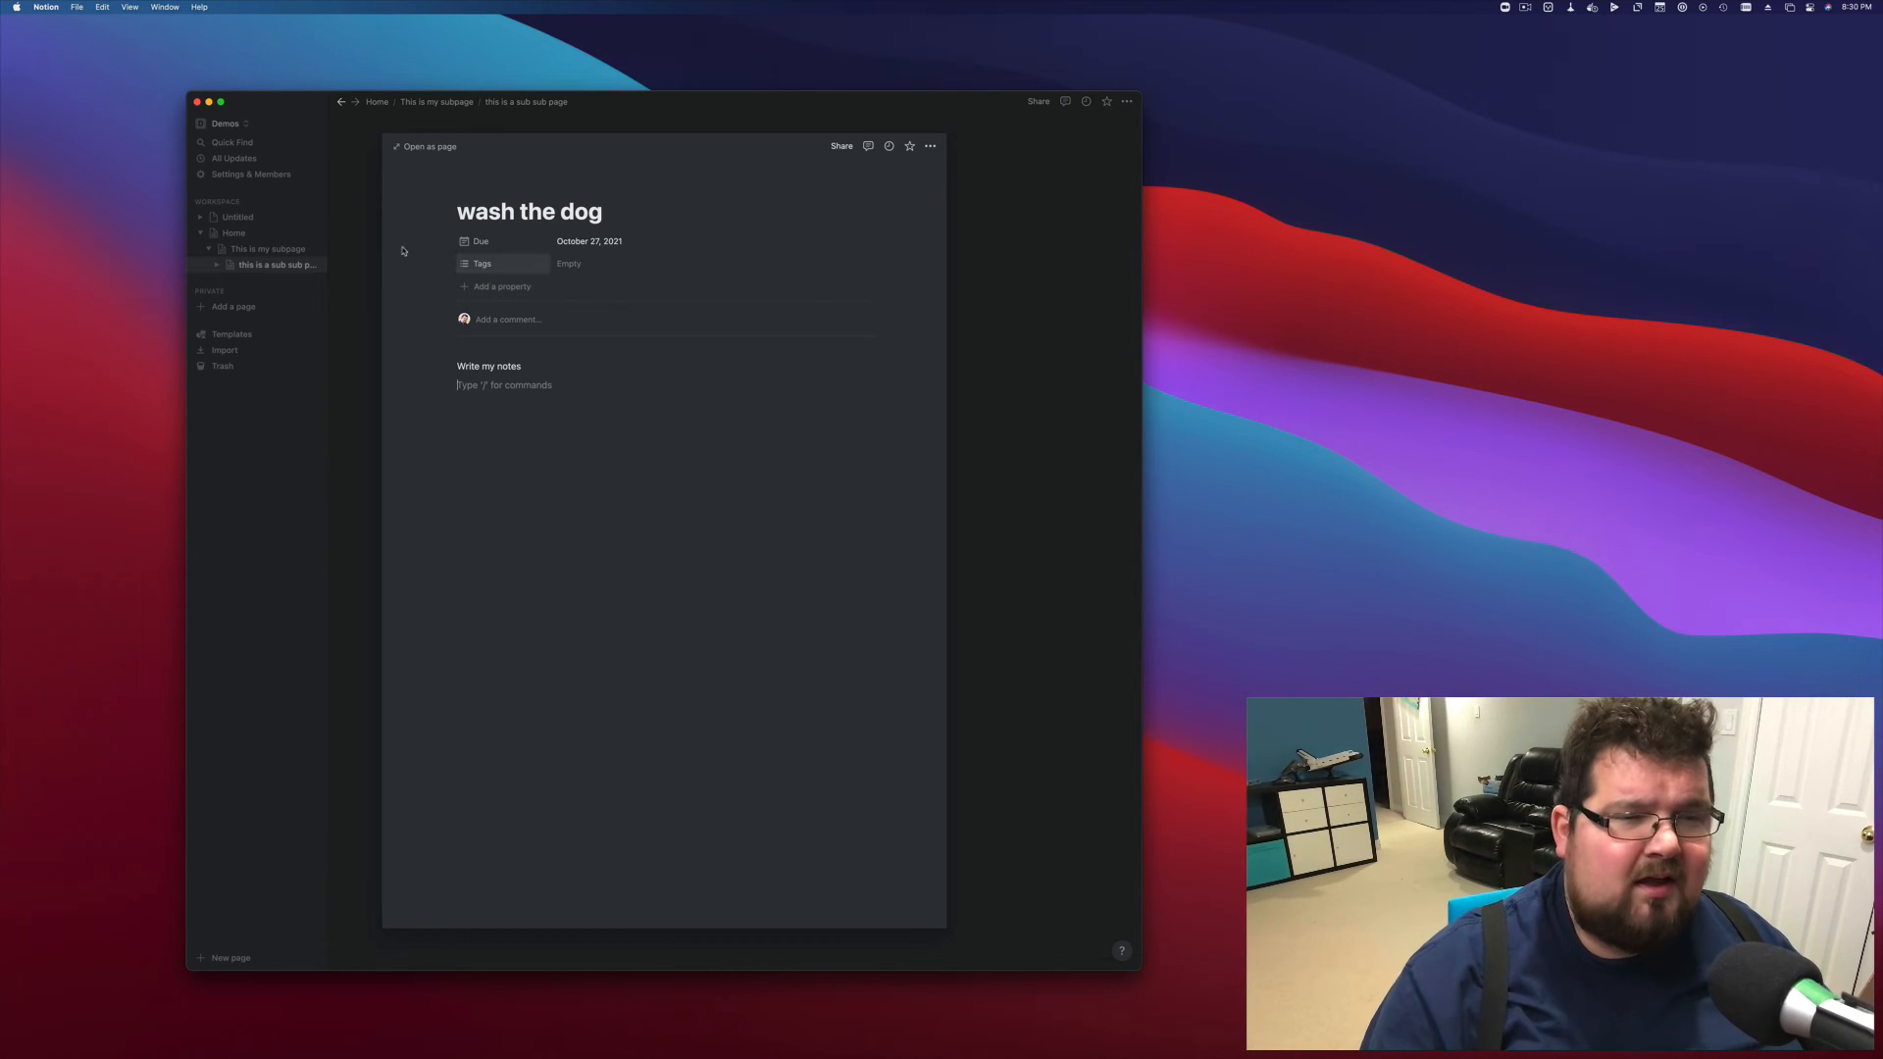
{"action": "left_click", "coordinate": [369, 233]}
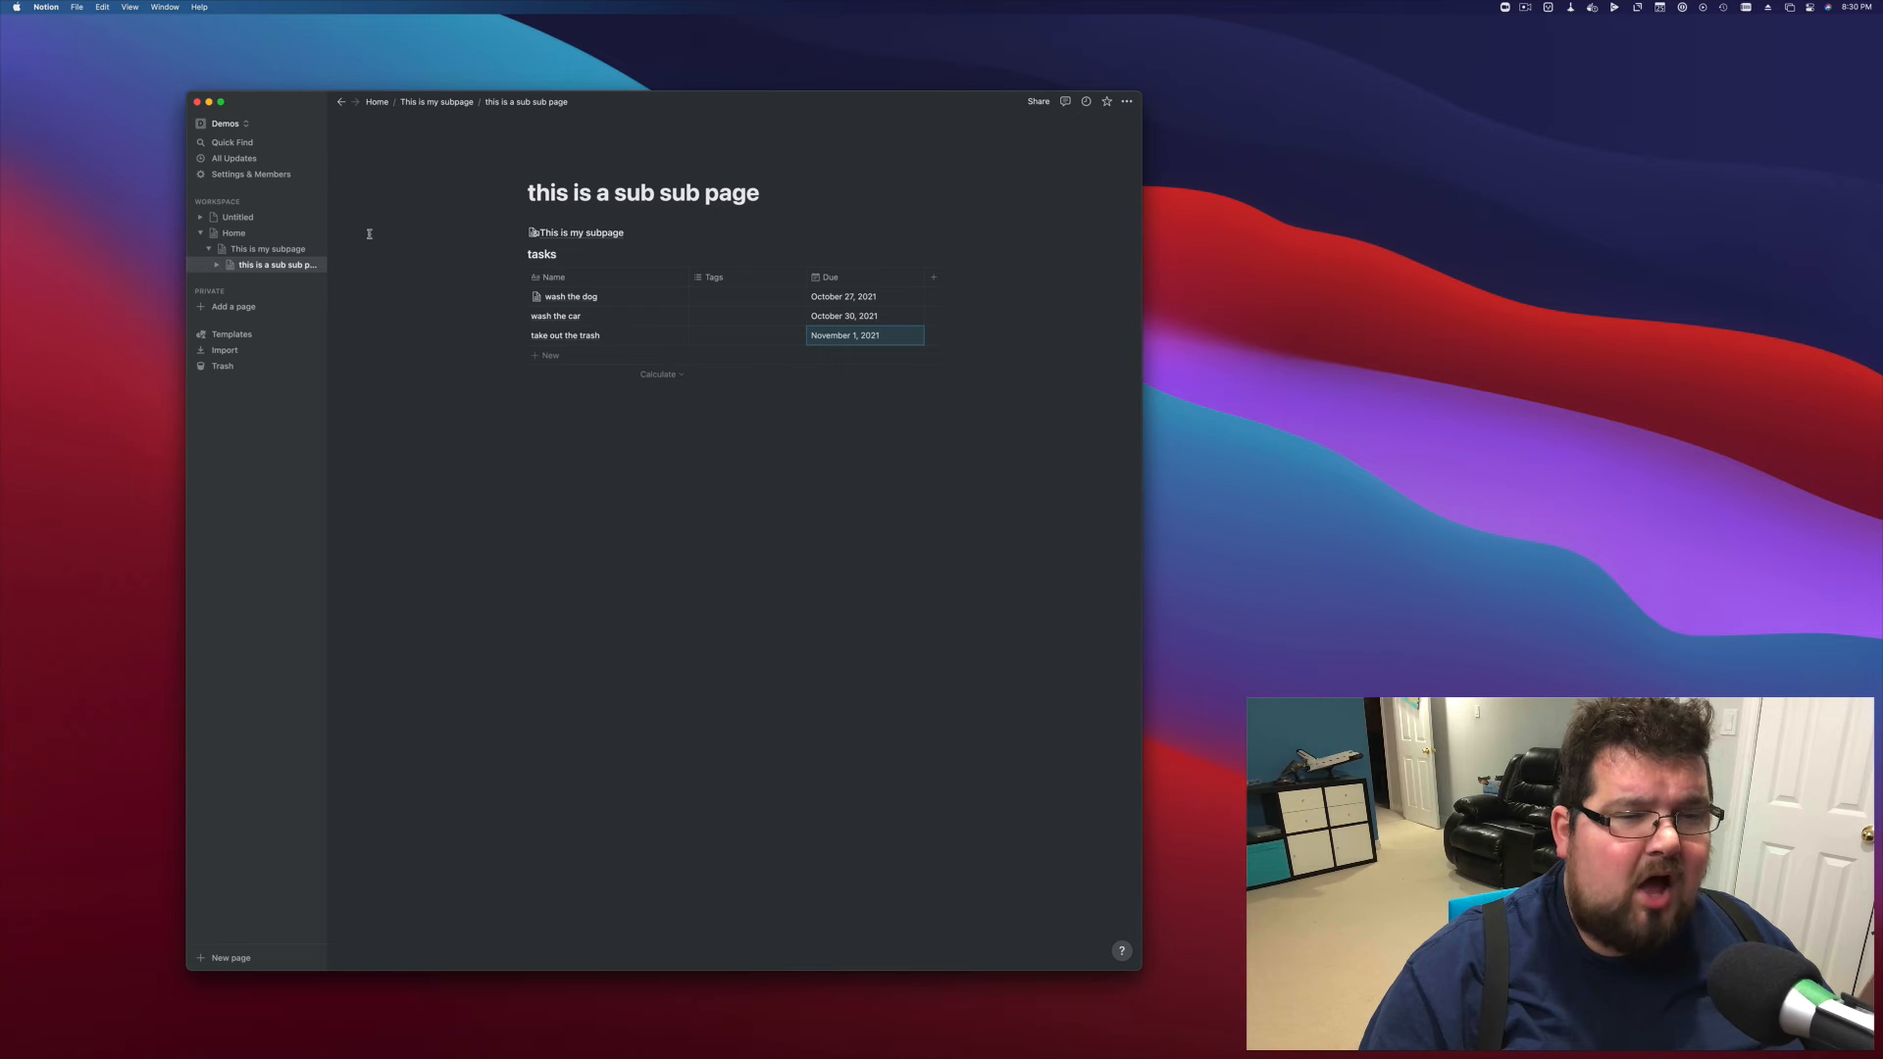
{"action": "left_click", "coordinate": [521, 255]}
{"action": "left_click", "coordinate": [521, 255]}
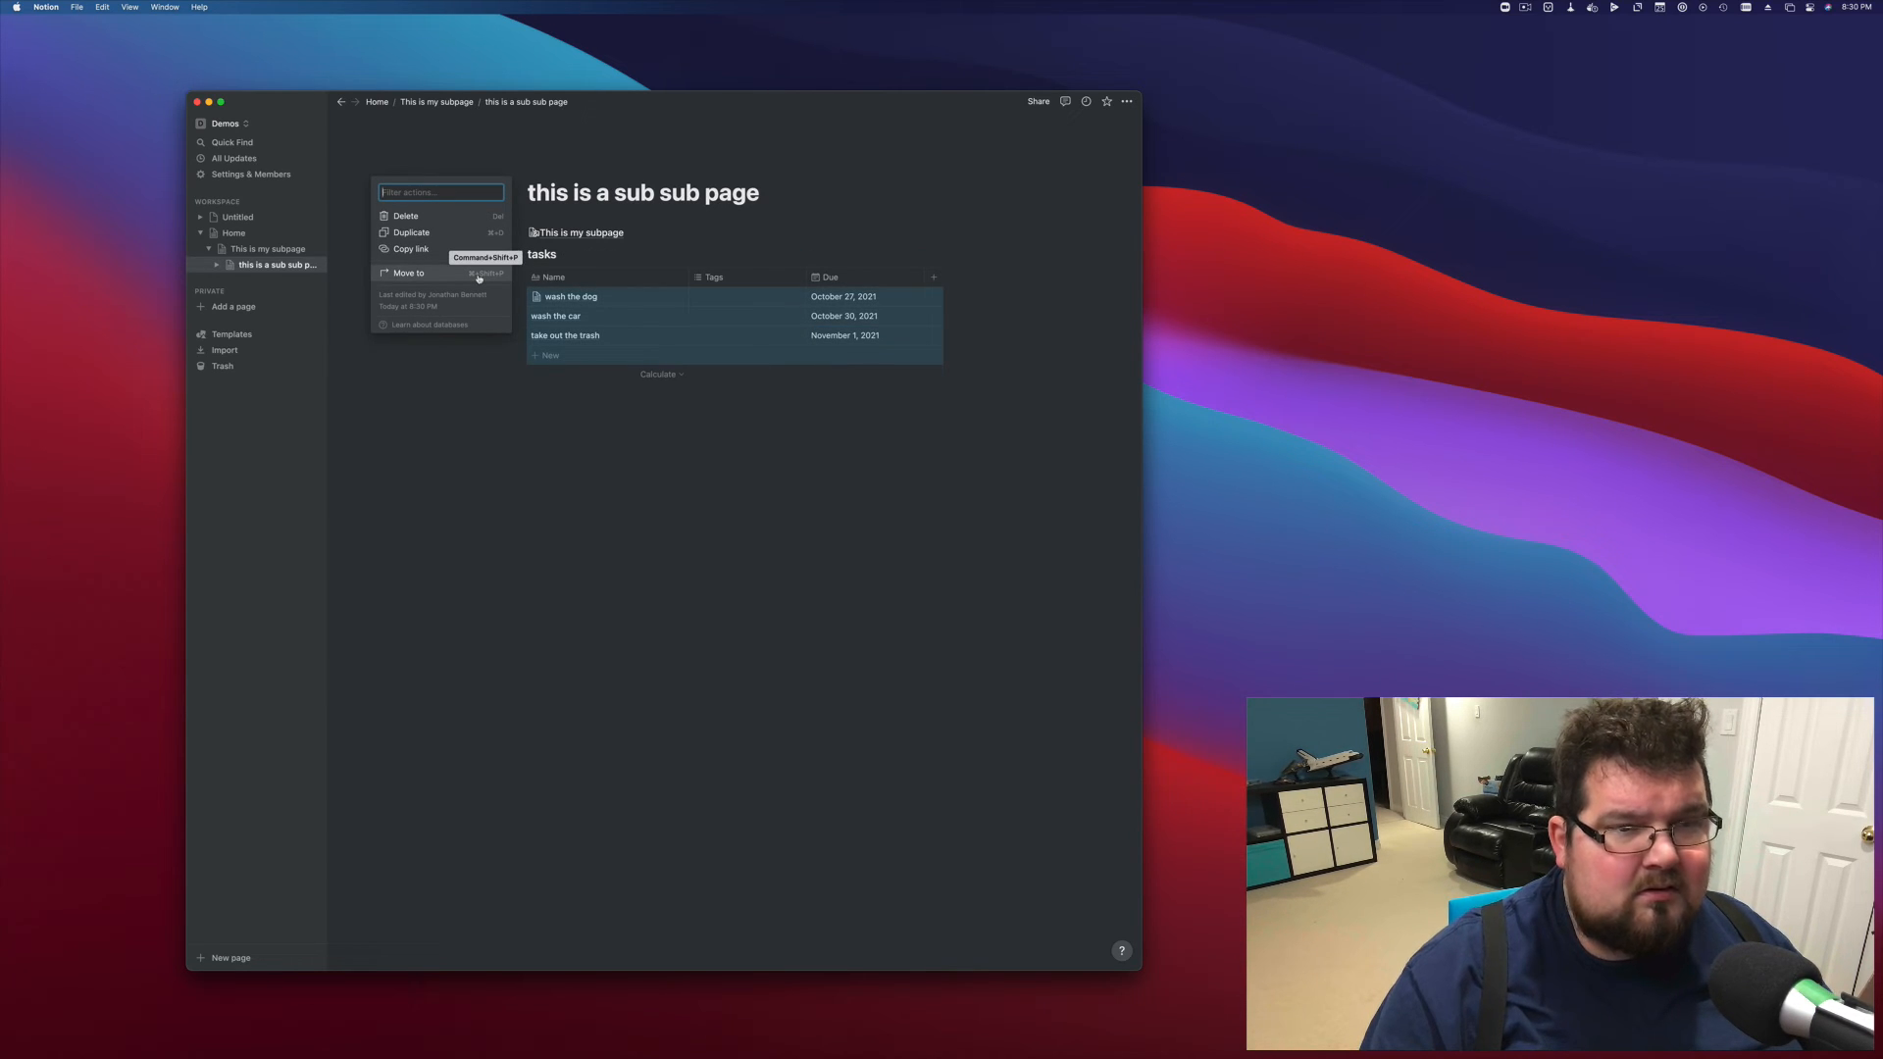
{"action": "key", "text": "Escape"}
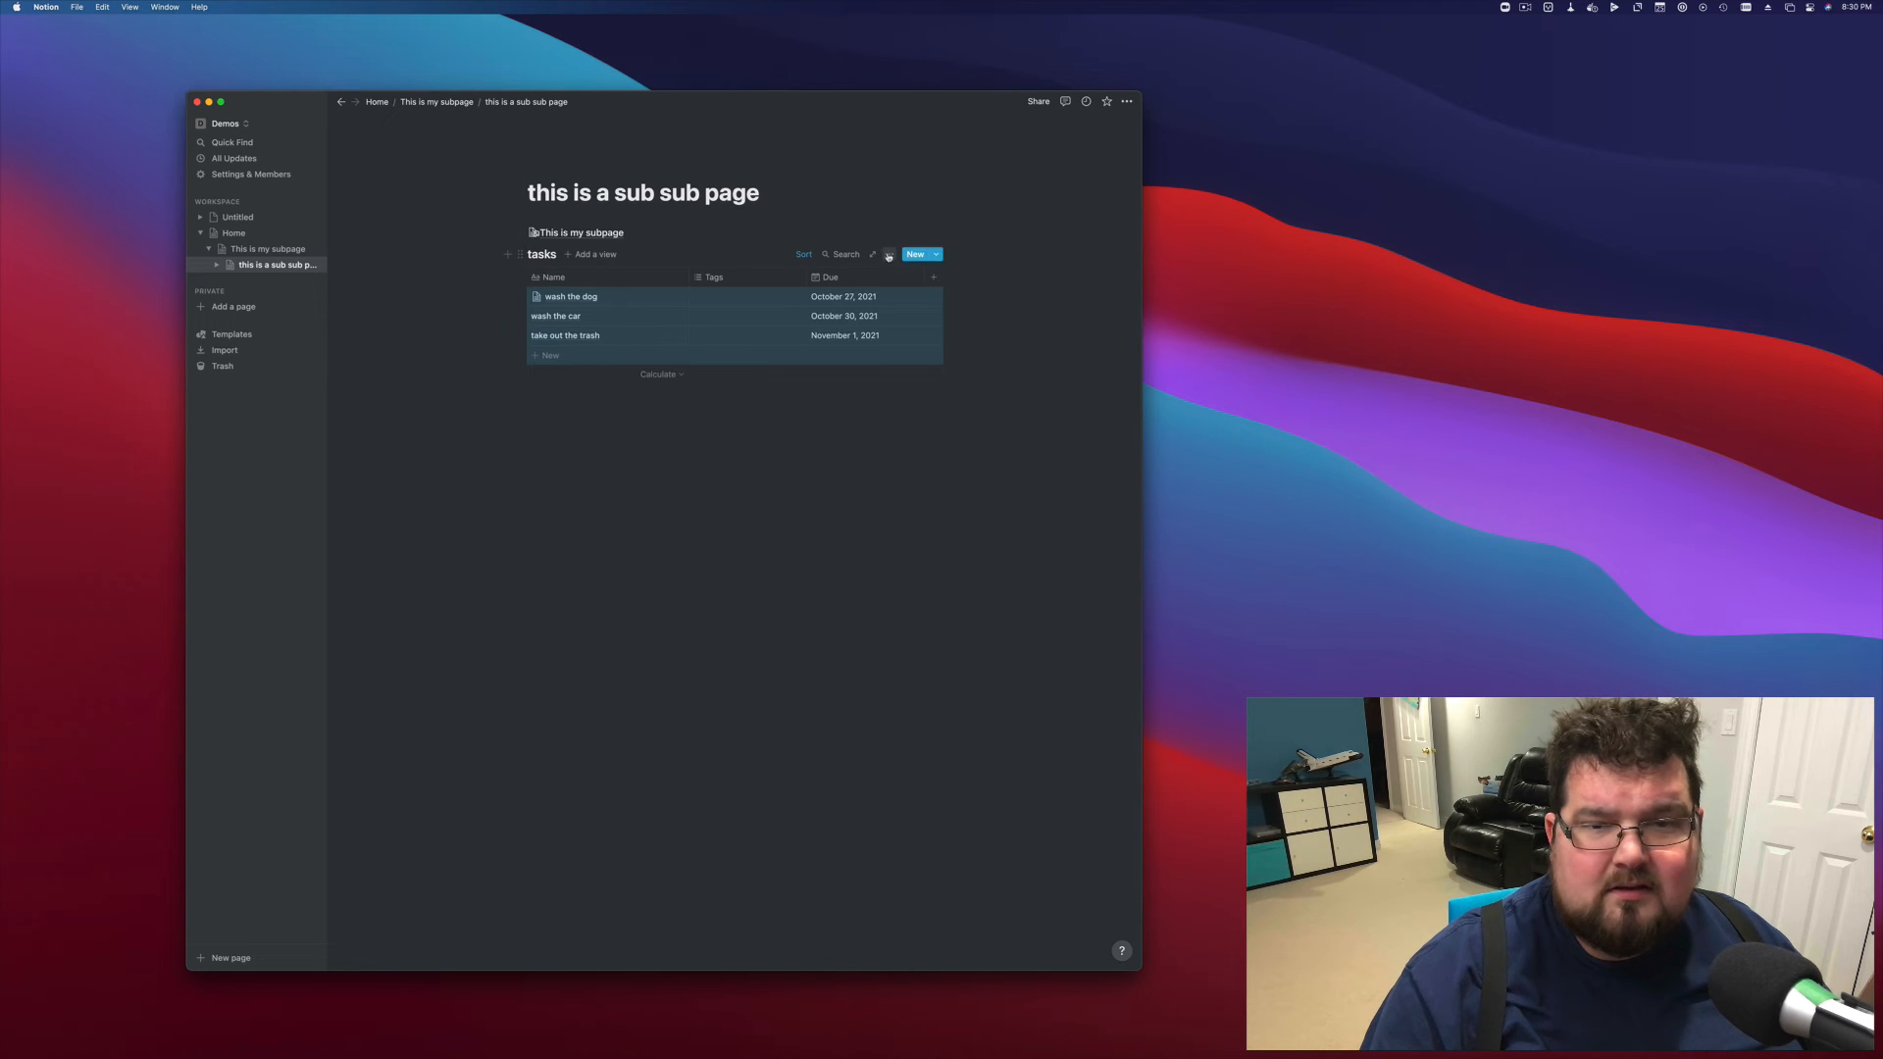
Turn the inline tasks table into its own page and open that page
{"action": "left_click", "coordinate": [888, 255]}
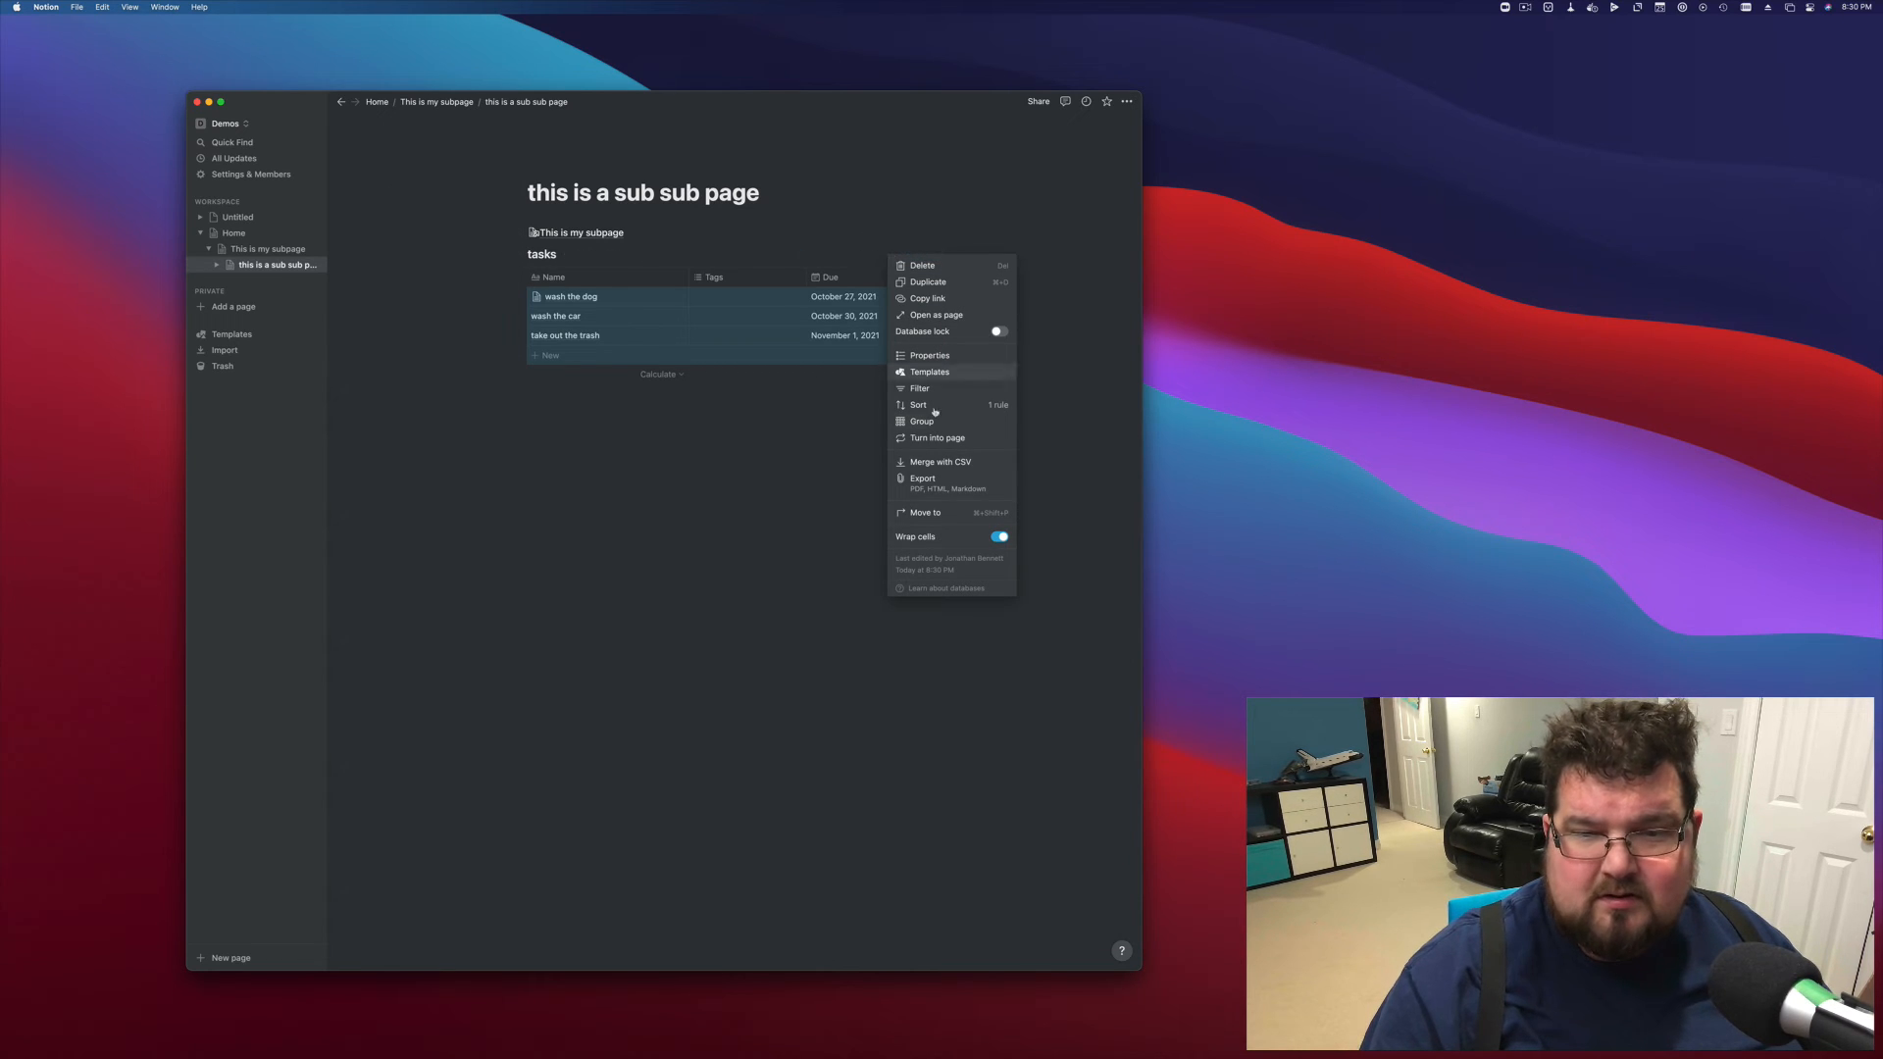
{"action": "left_click", "coordinate": [926, 441]}
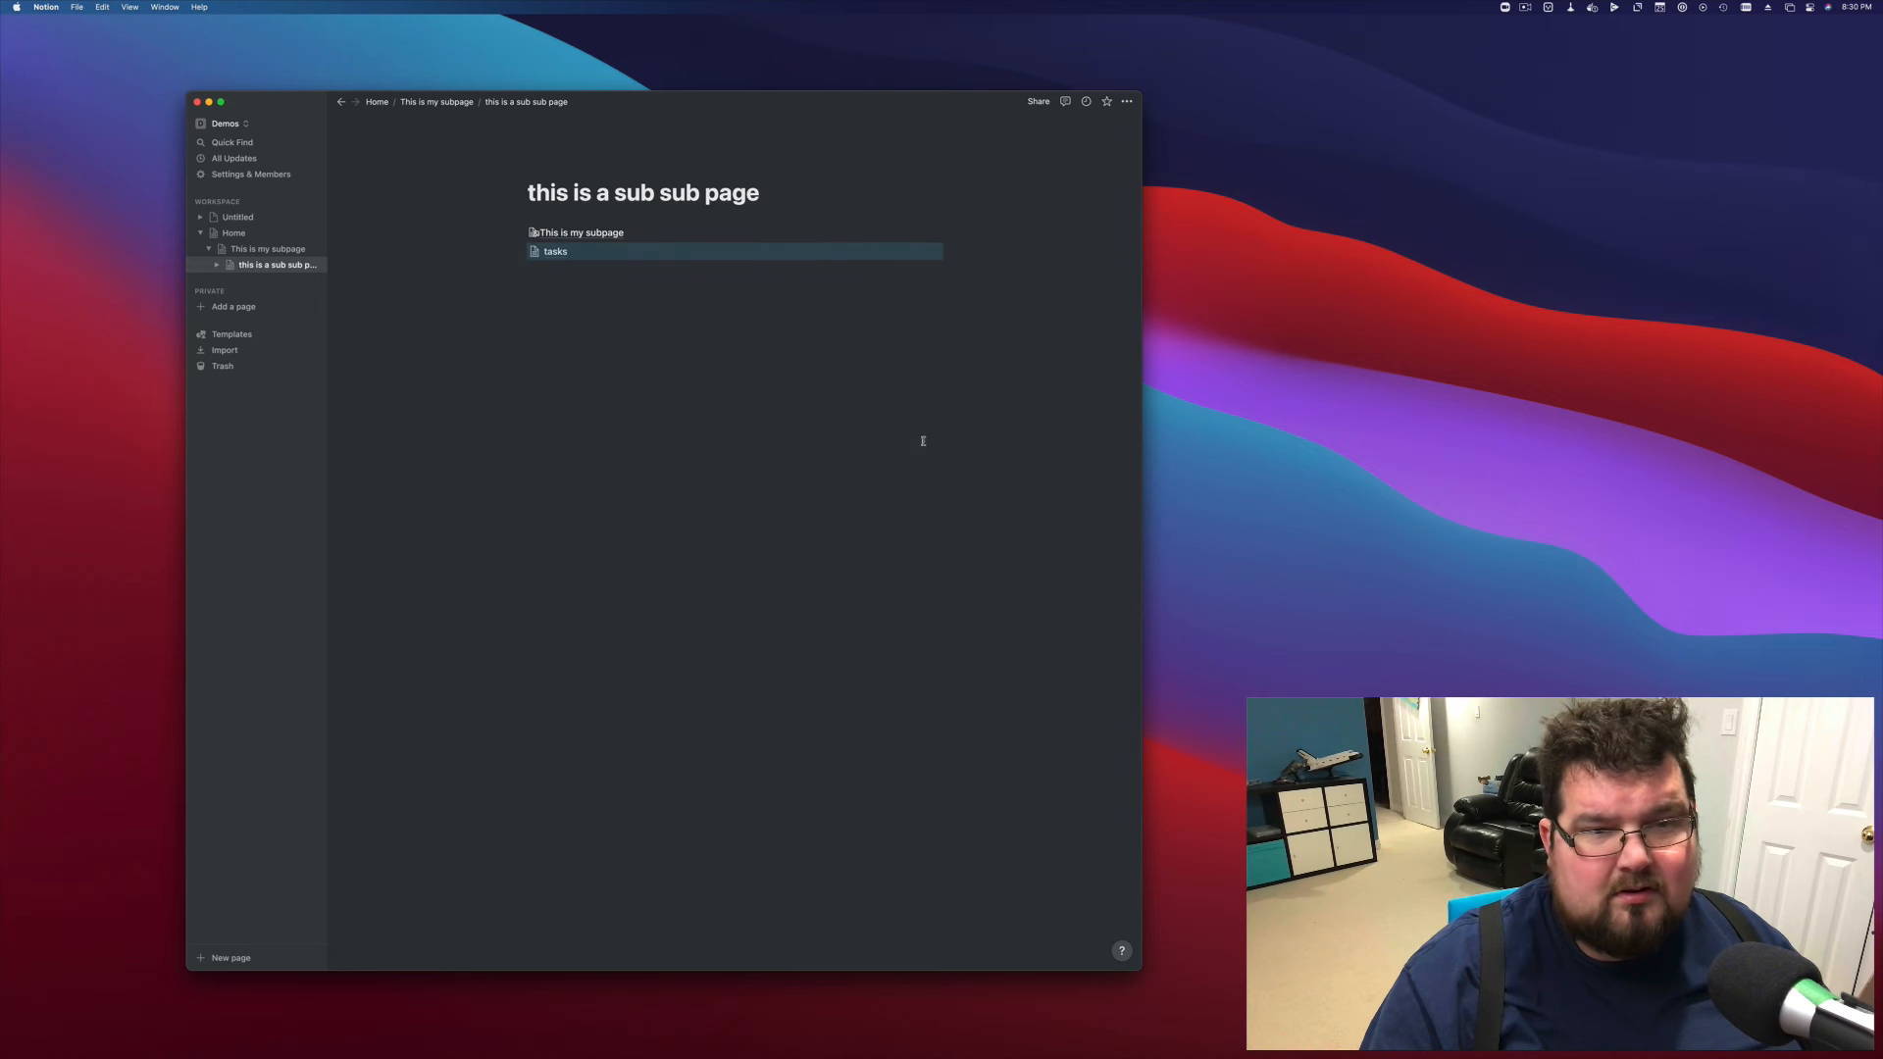
{"action": "left_click", "coordinate": [551, 251]}
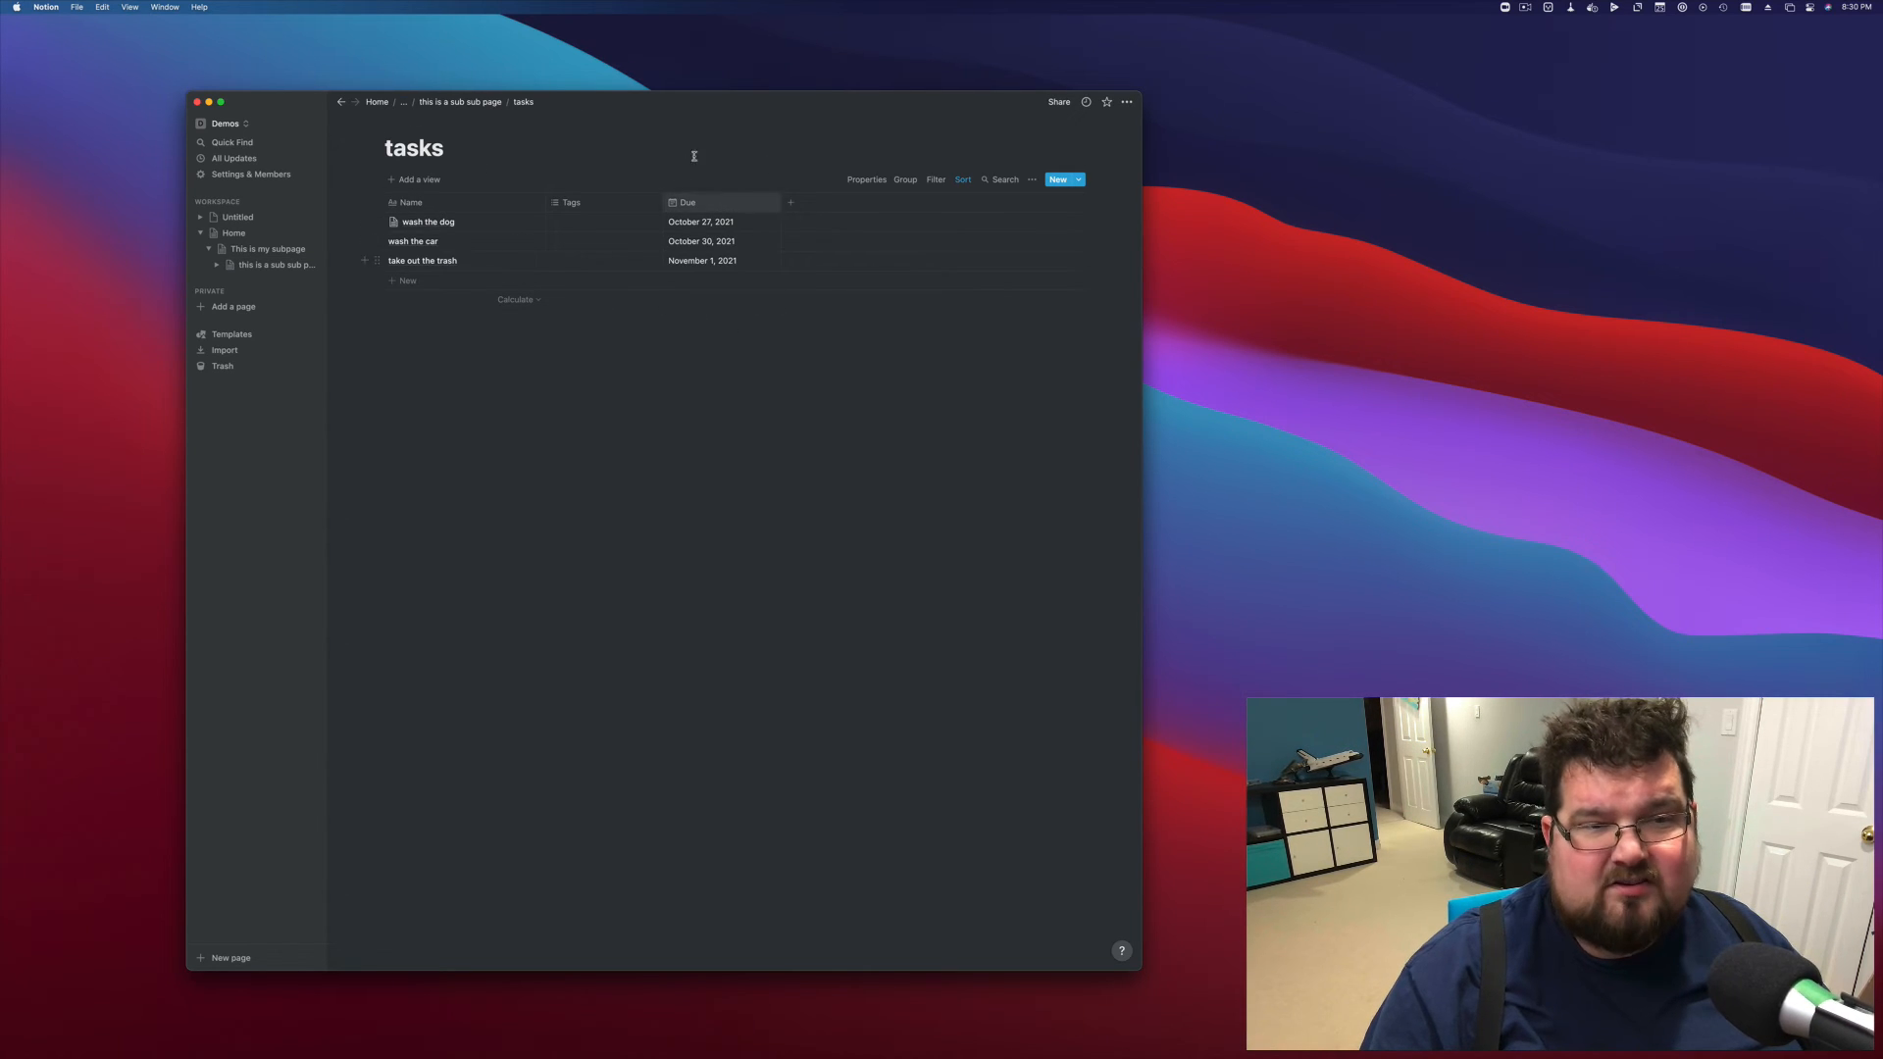
Move the tasks page out of the sub sub page to the workspace's top level, between Untitled and Home
{"action": "left_click", "coordinate": [217, 264]}
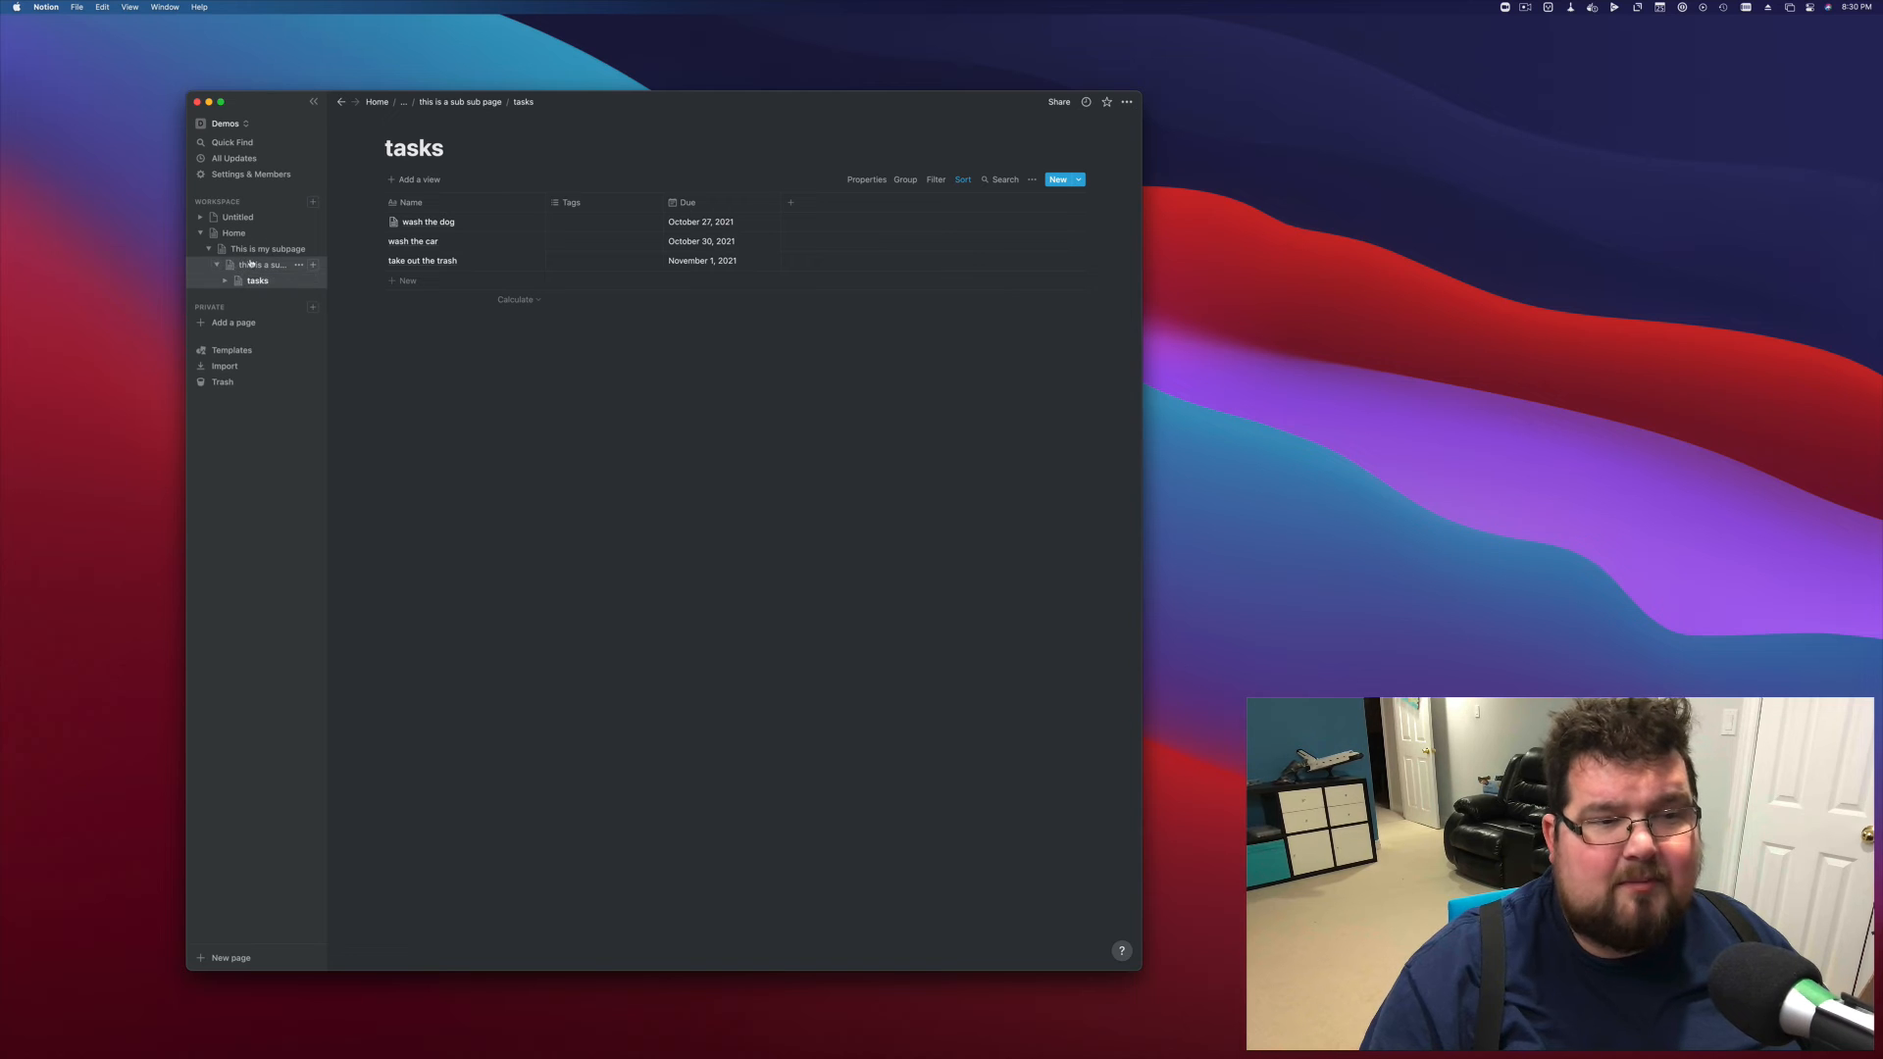
{"action": "left_click_drag", "start_coordinate": [261, 286], "coordinate": [254, 226]}
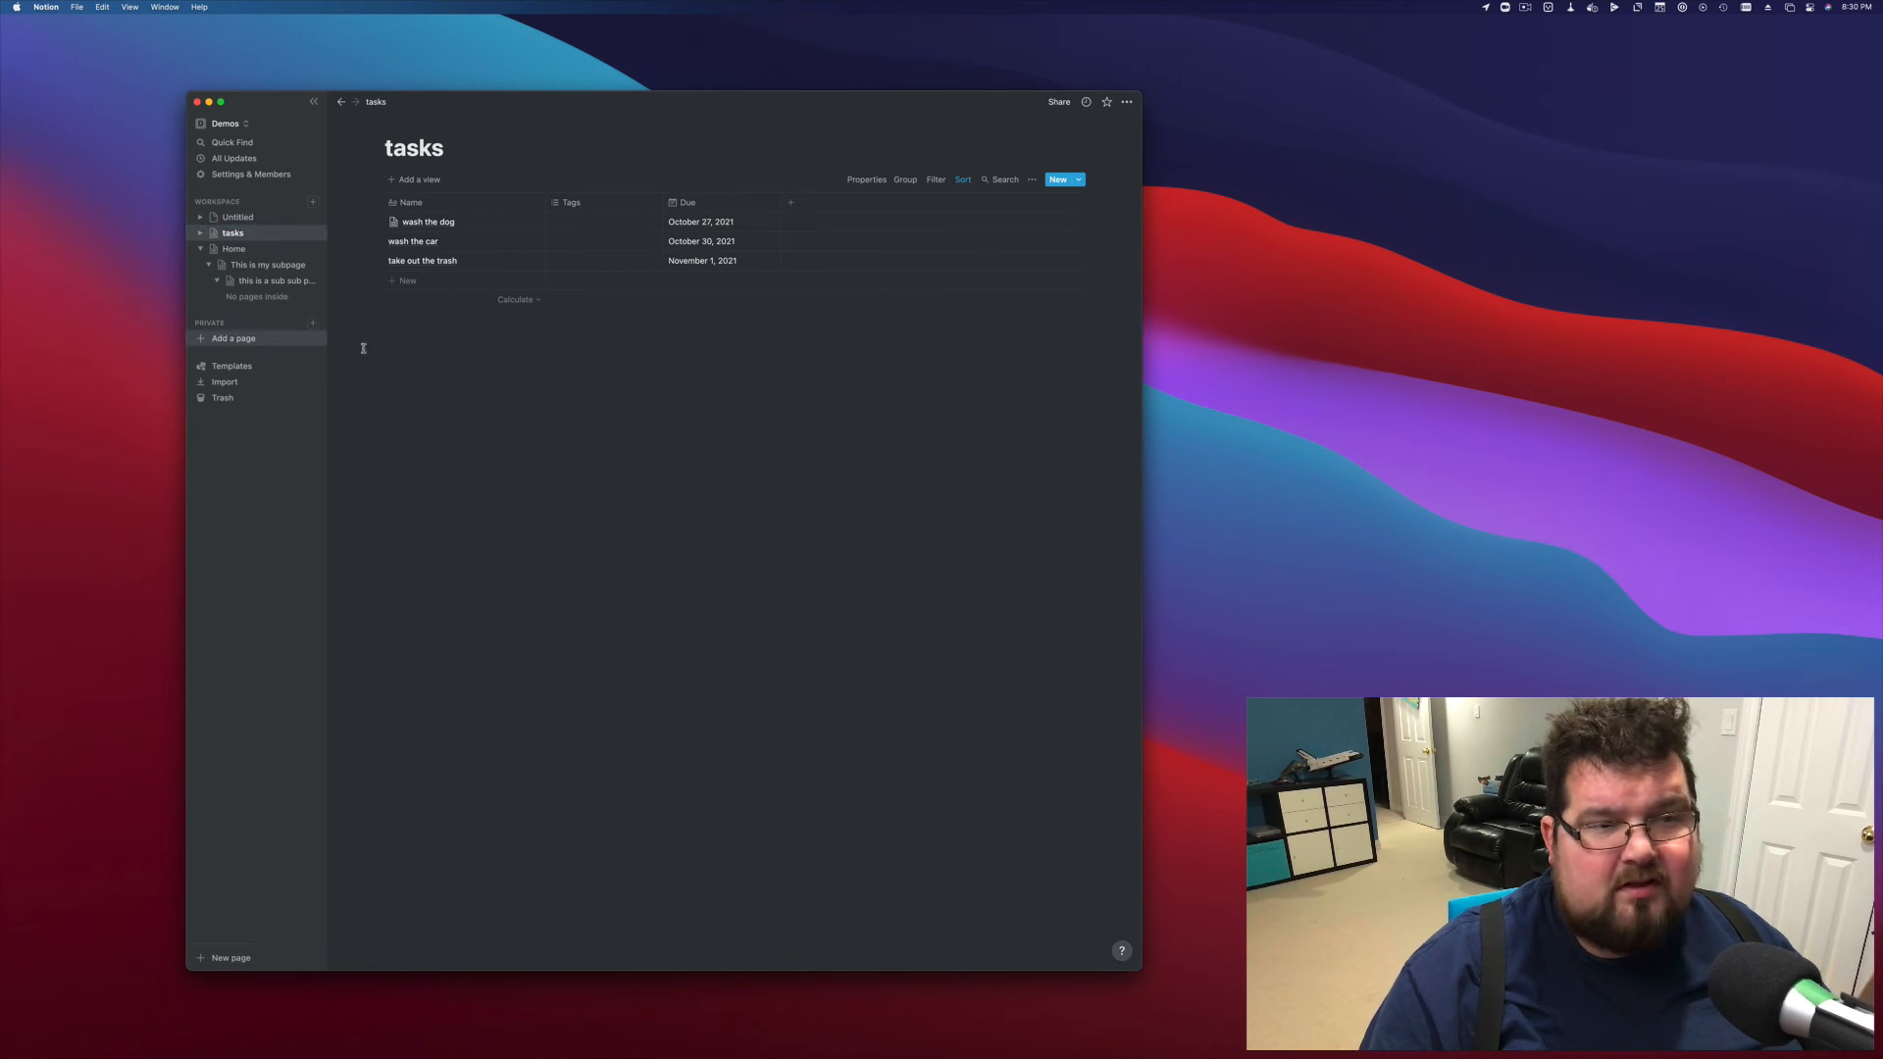
{"action": "left_click", "coordinate": [216, 280]}
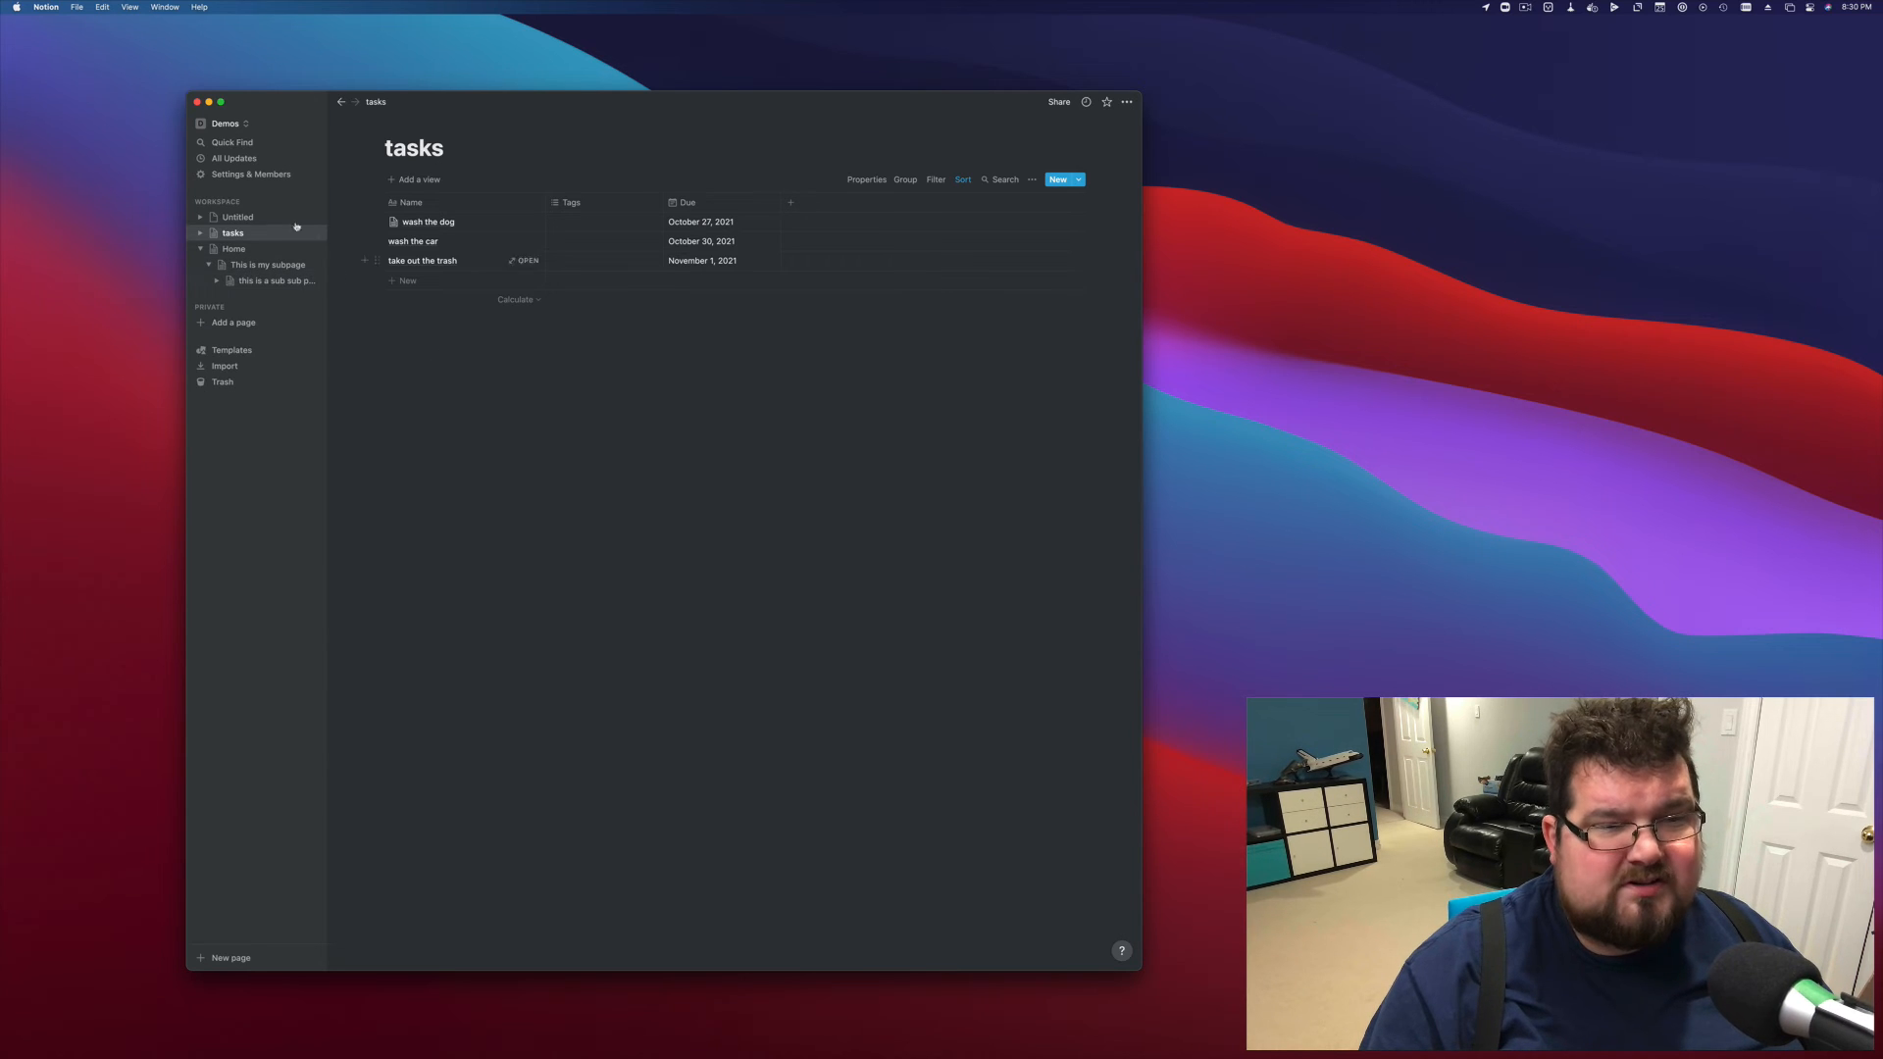
Create a linked database of tasks on the Home page, below the "This is my subpage" link
{"action": "left_click", "coordinate": [257, 254]}
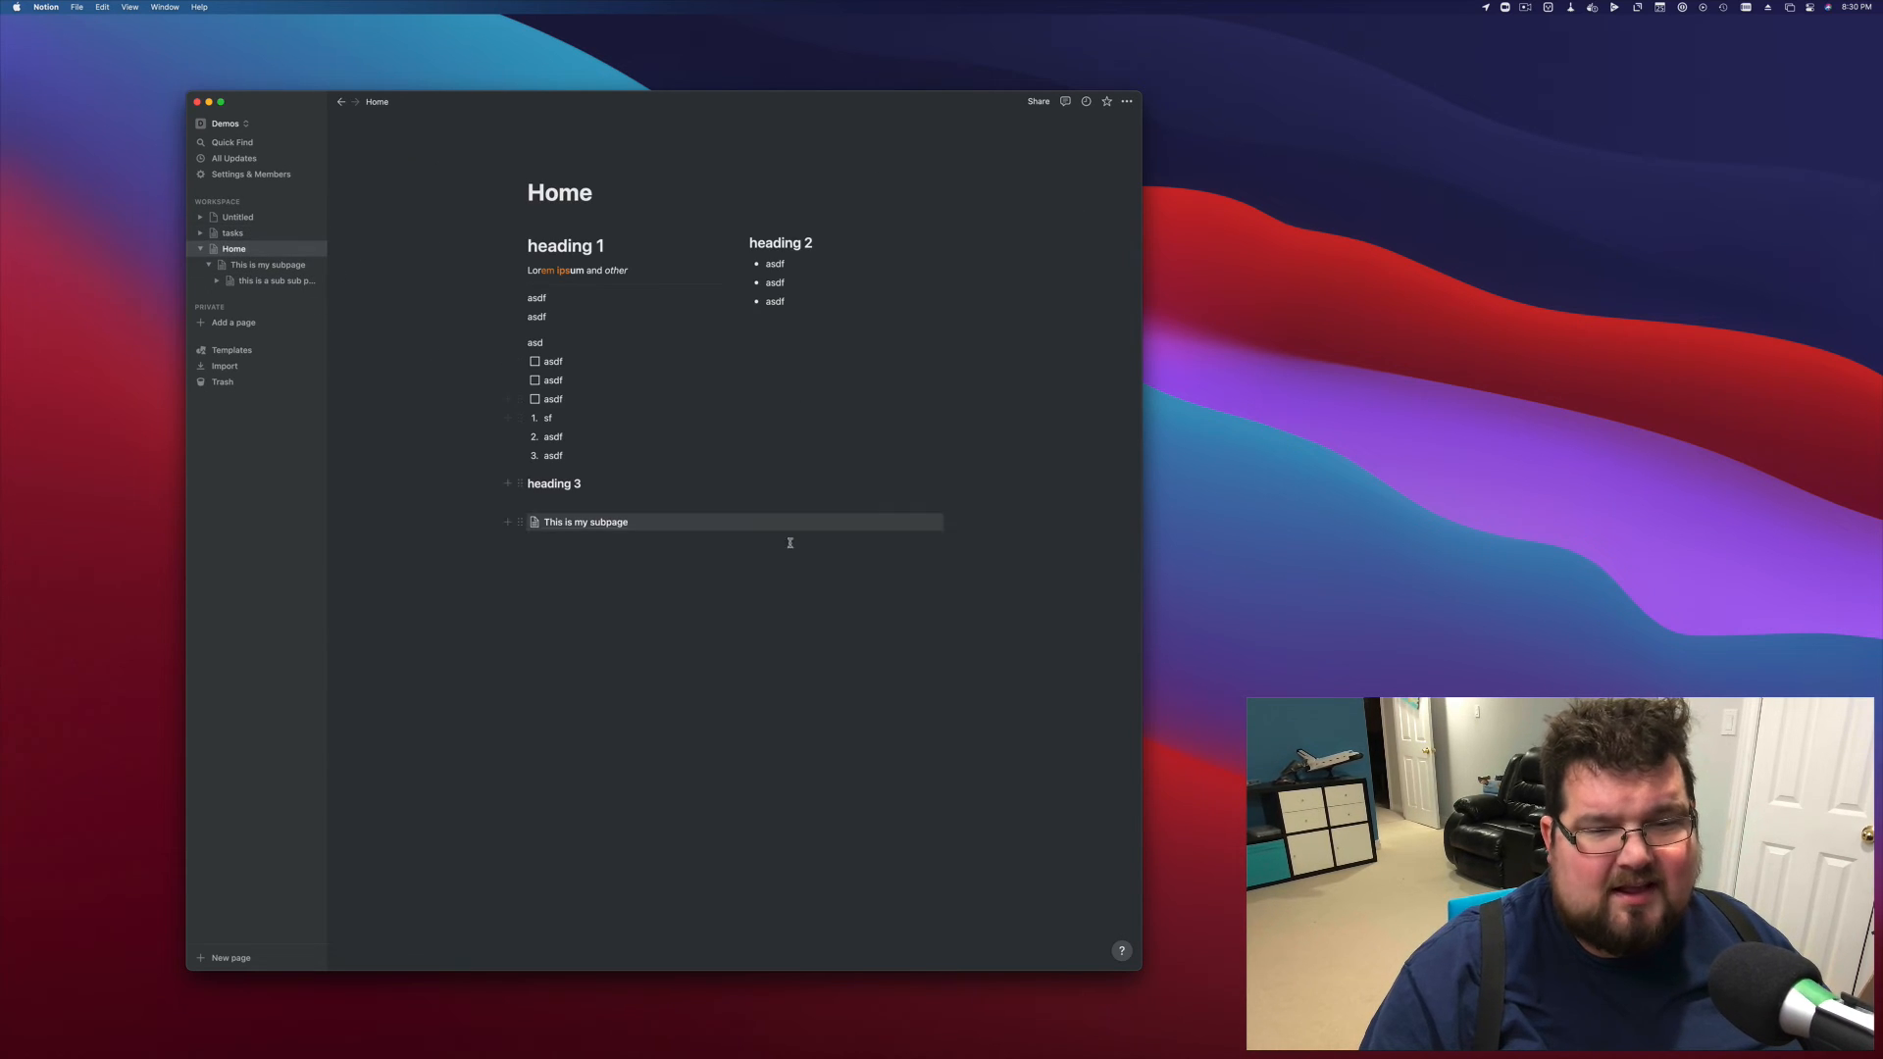
{"action": "left_click", "coordinate": [836, 579]}
{"action": "type", "text": "/"}
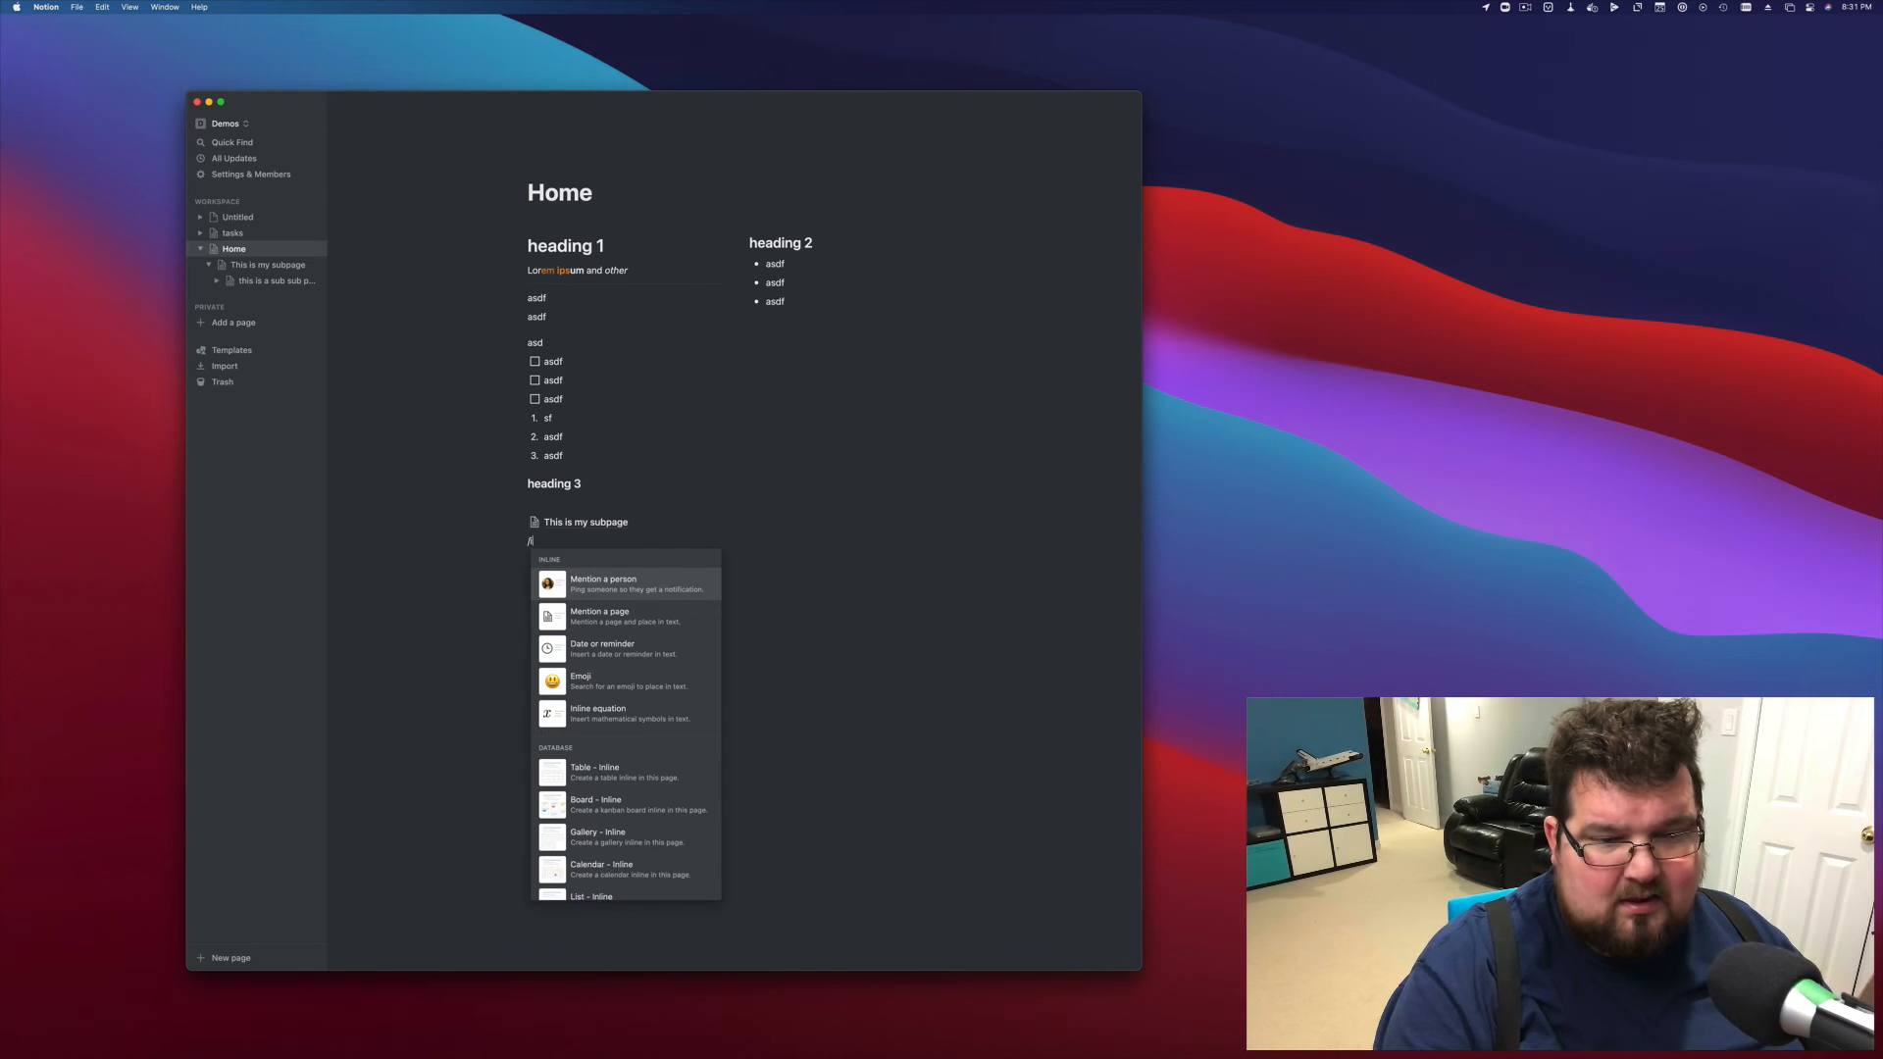
{"action": "type", "text": "link"}
{"action": "key", "text": "Down"}
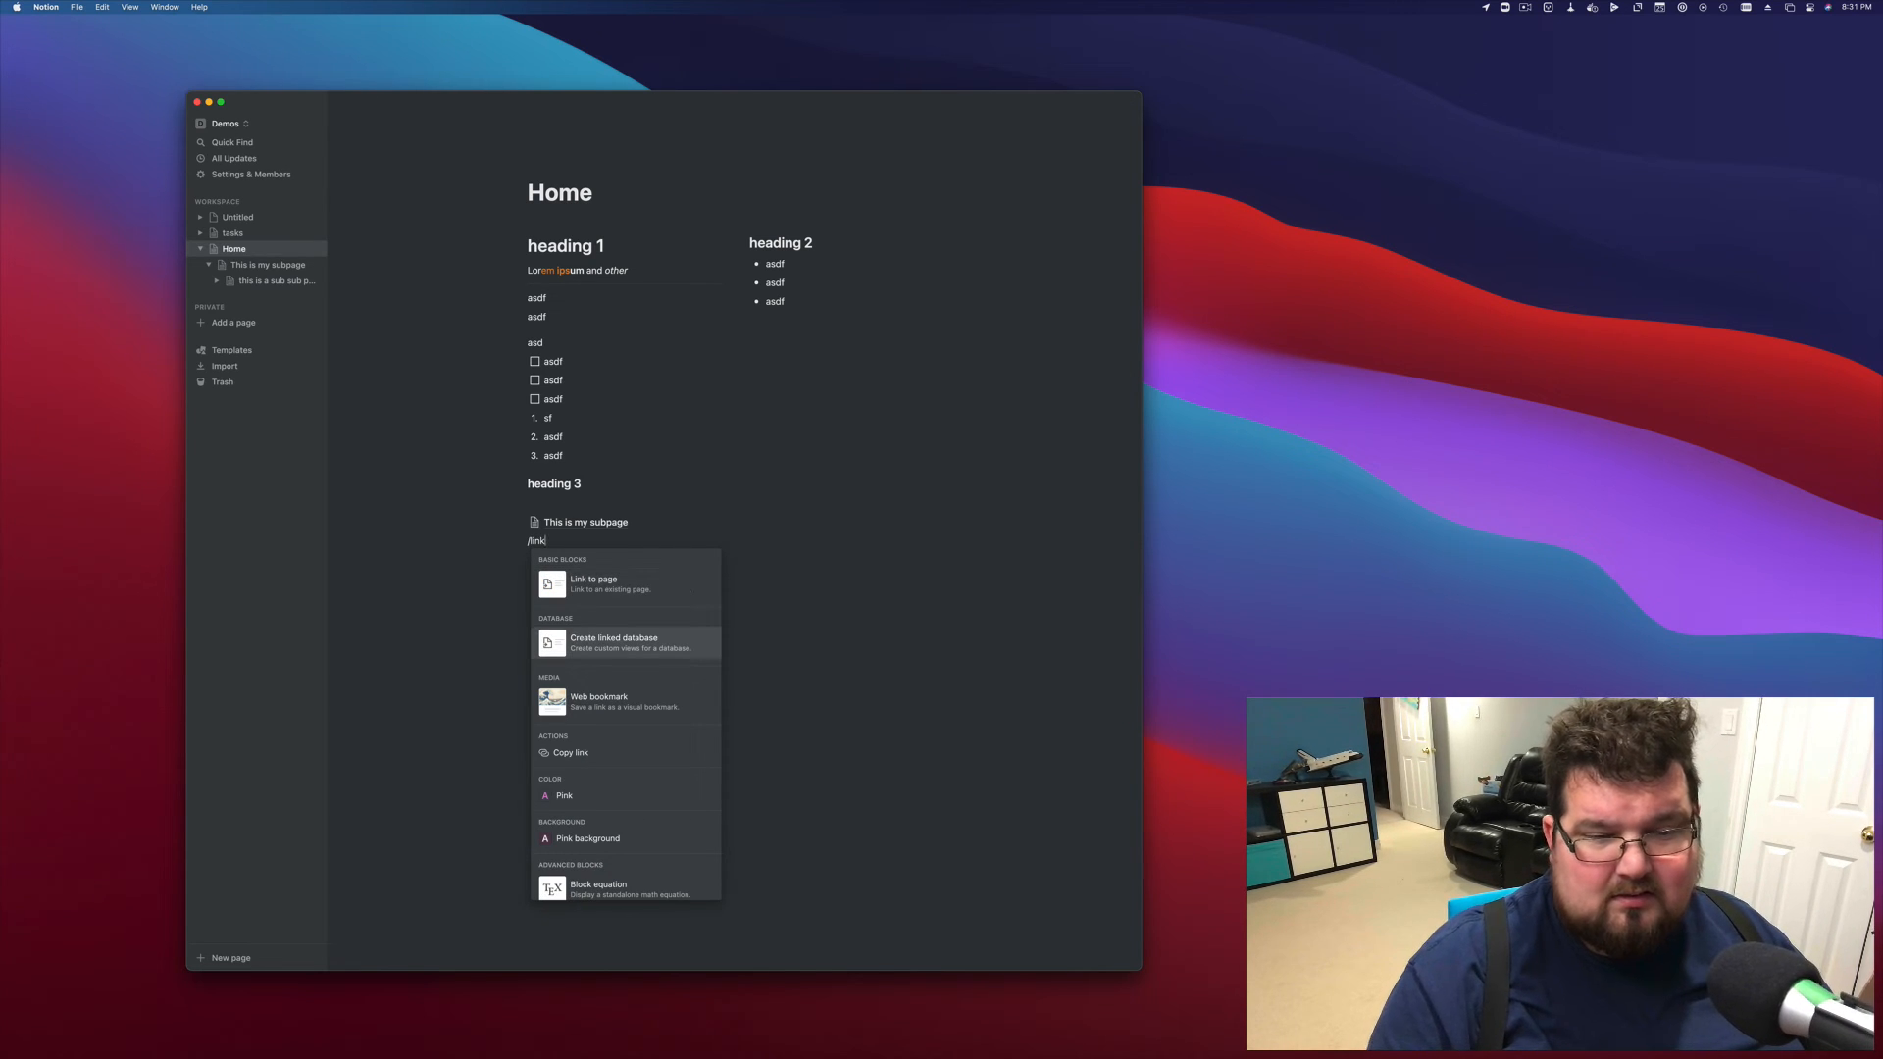
{"action": "key", "text": "Return"}
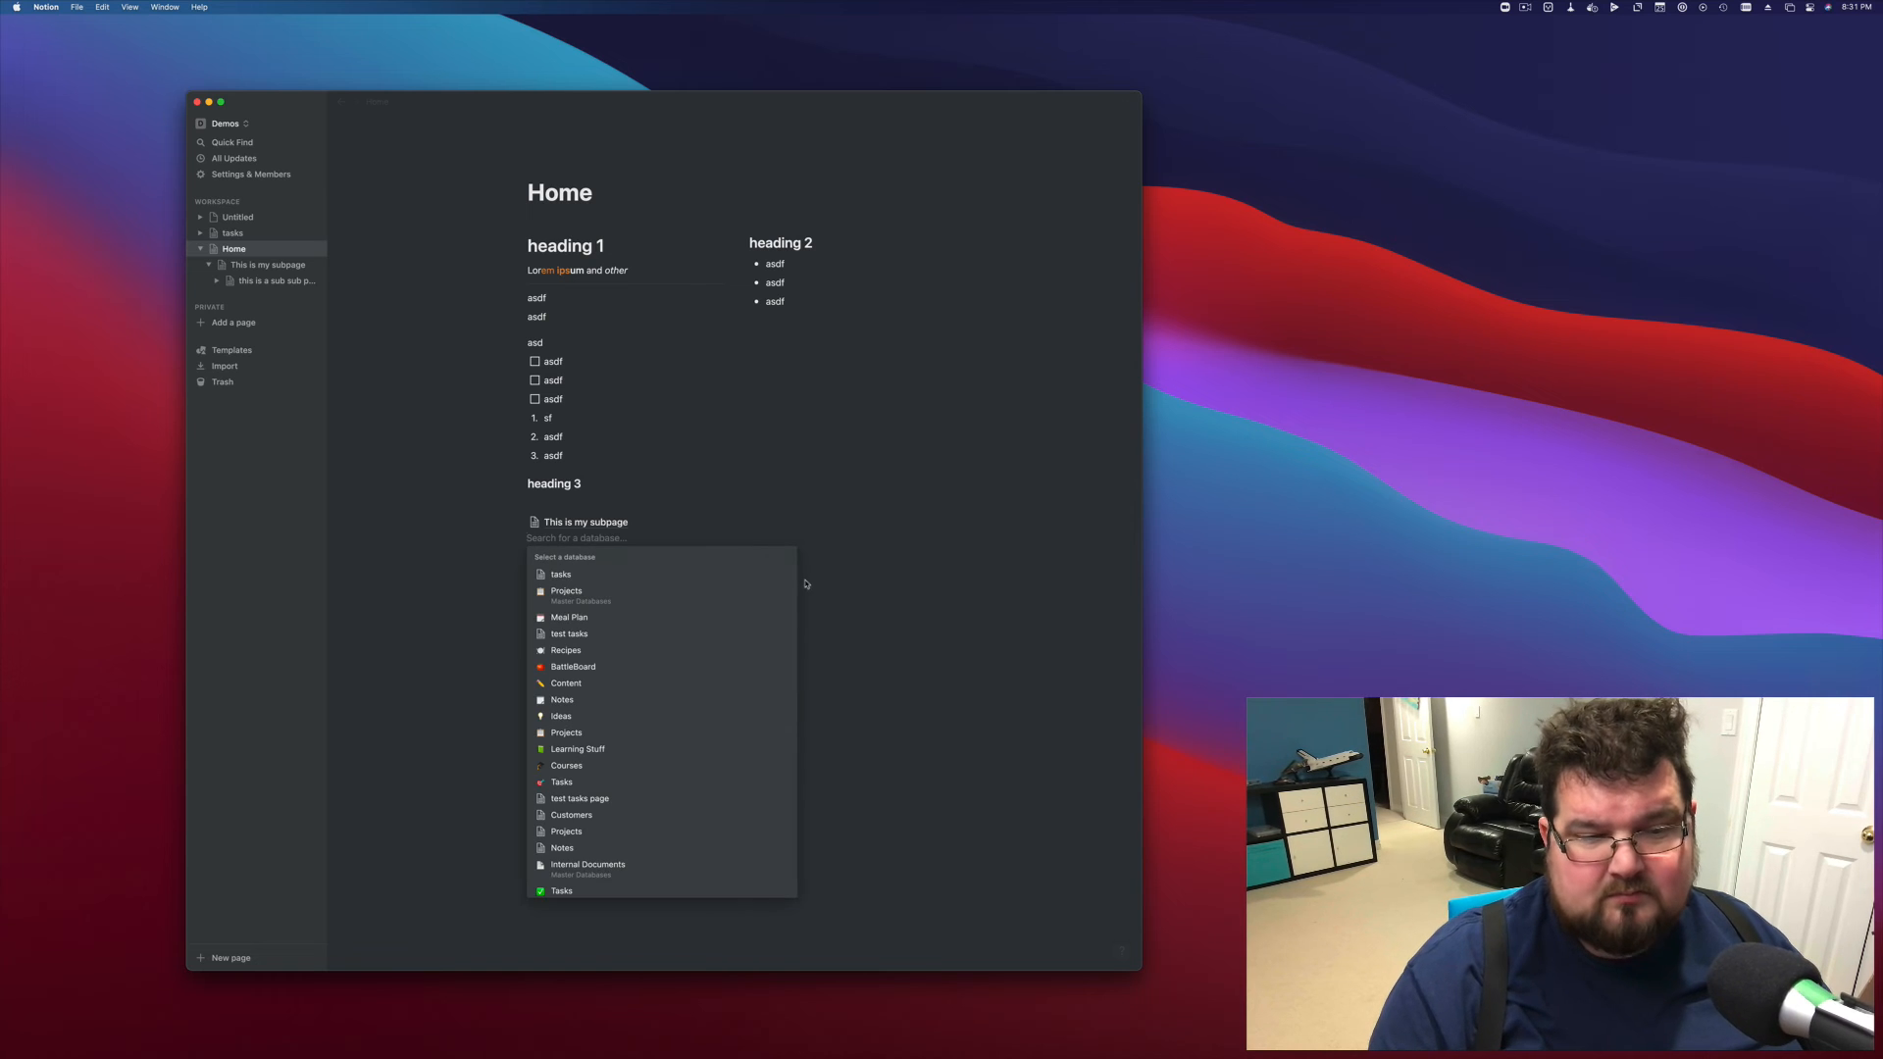
{"action": "left_click", "coordinate": [625, 574]}
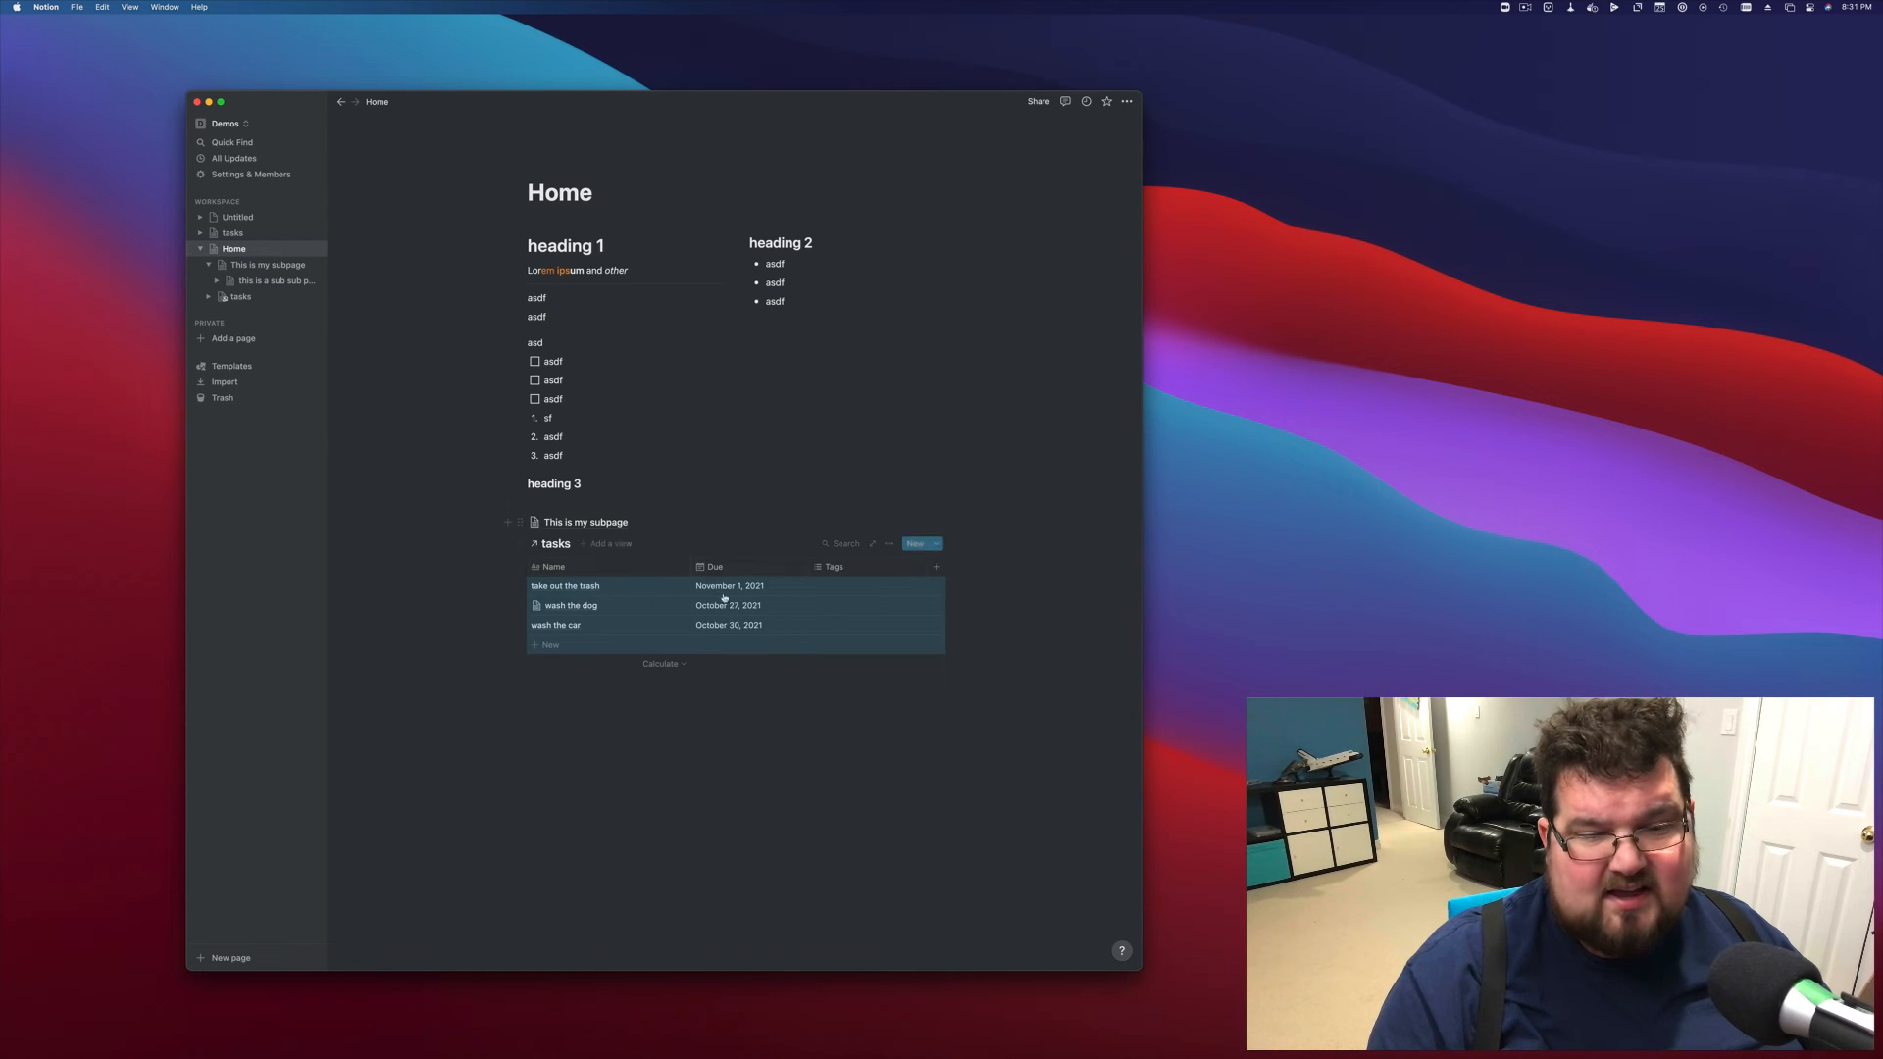
Filter the linked tasks table on Home to rows where Due is before one week from now
{"action": "left_click", "coordinate": [890, 545]}
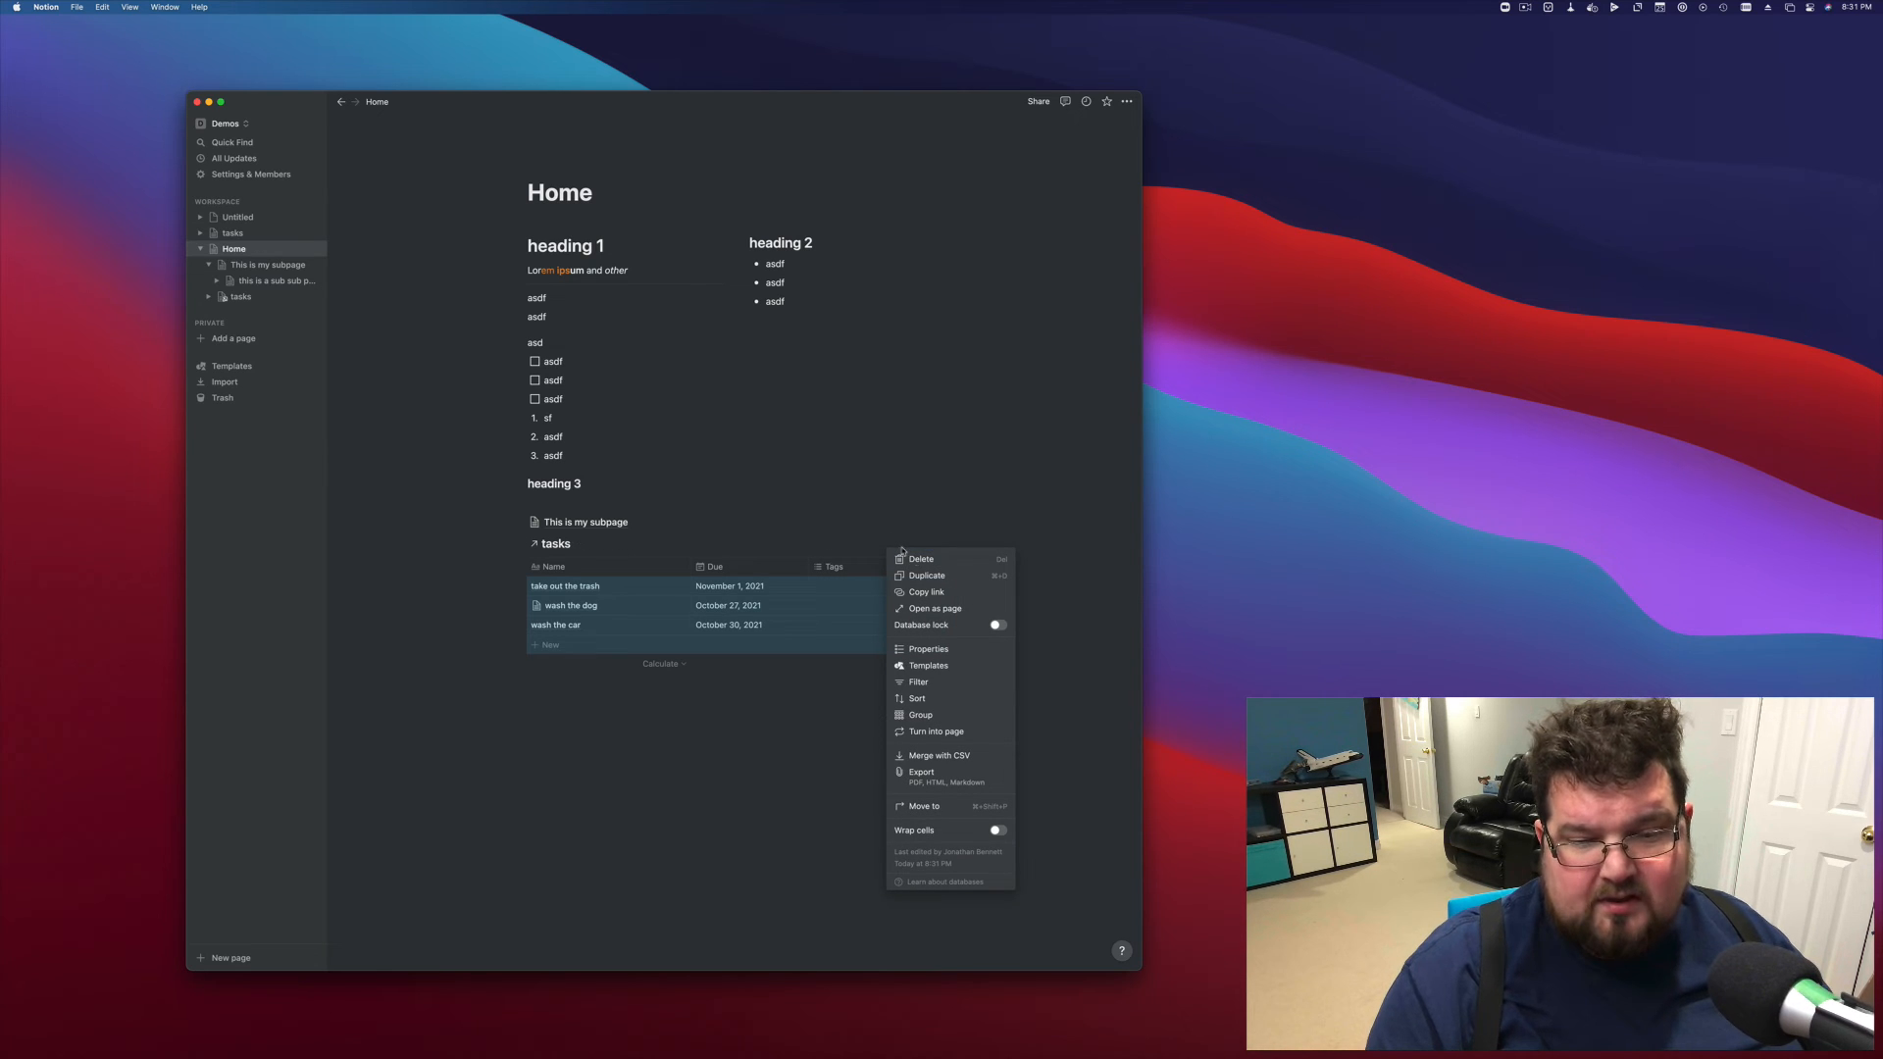
{"action": "left_click", "coordinate": [918, 682]}
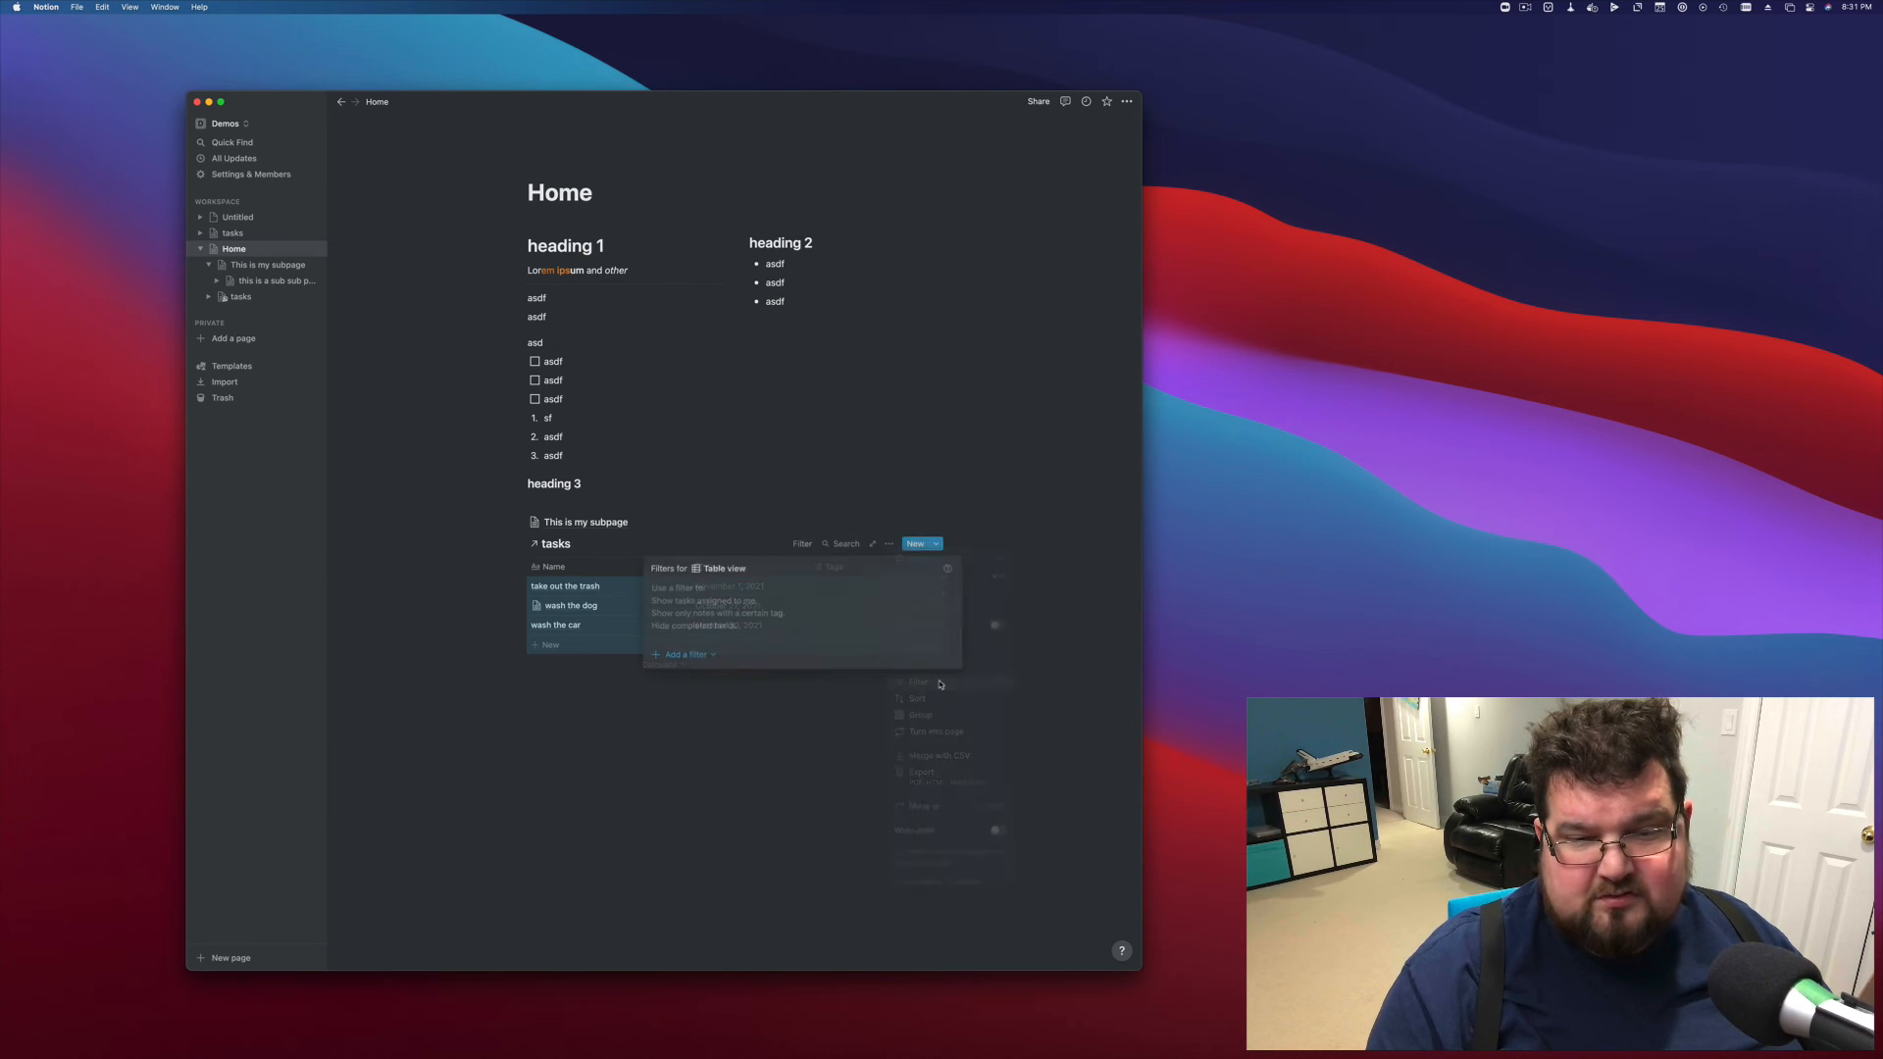
{"action": "left_click", "coordinate": [685, 655]}
{"action": "left_click", "coordinate": [684, 678]}
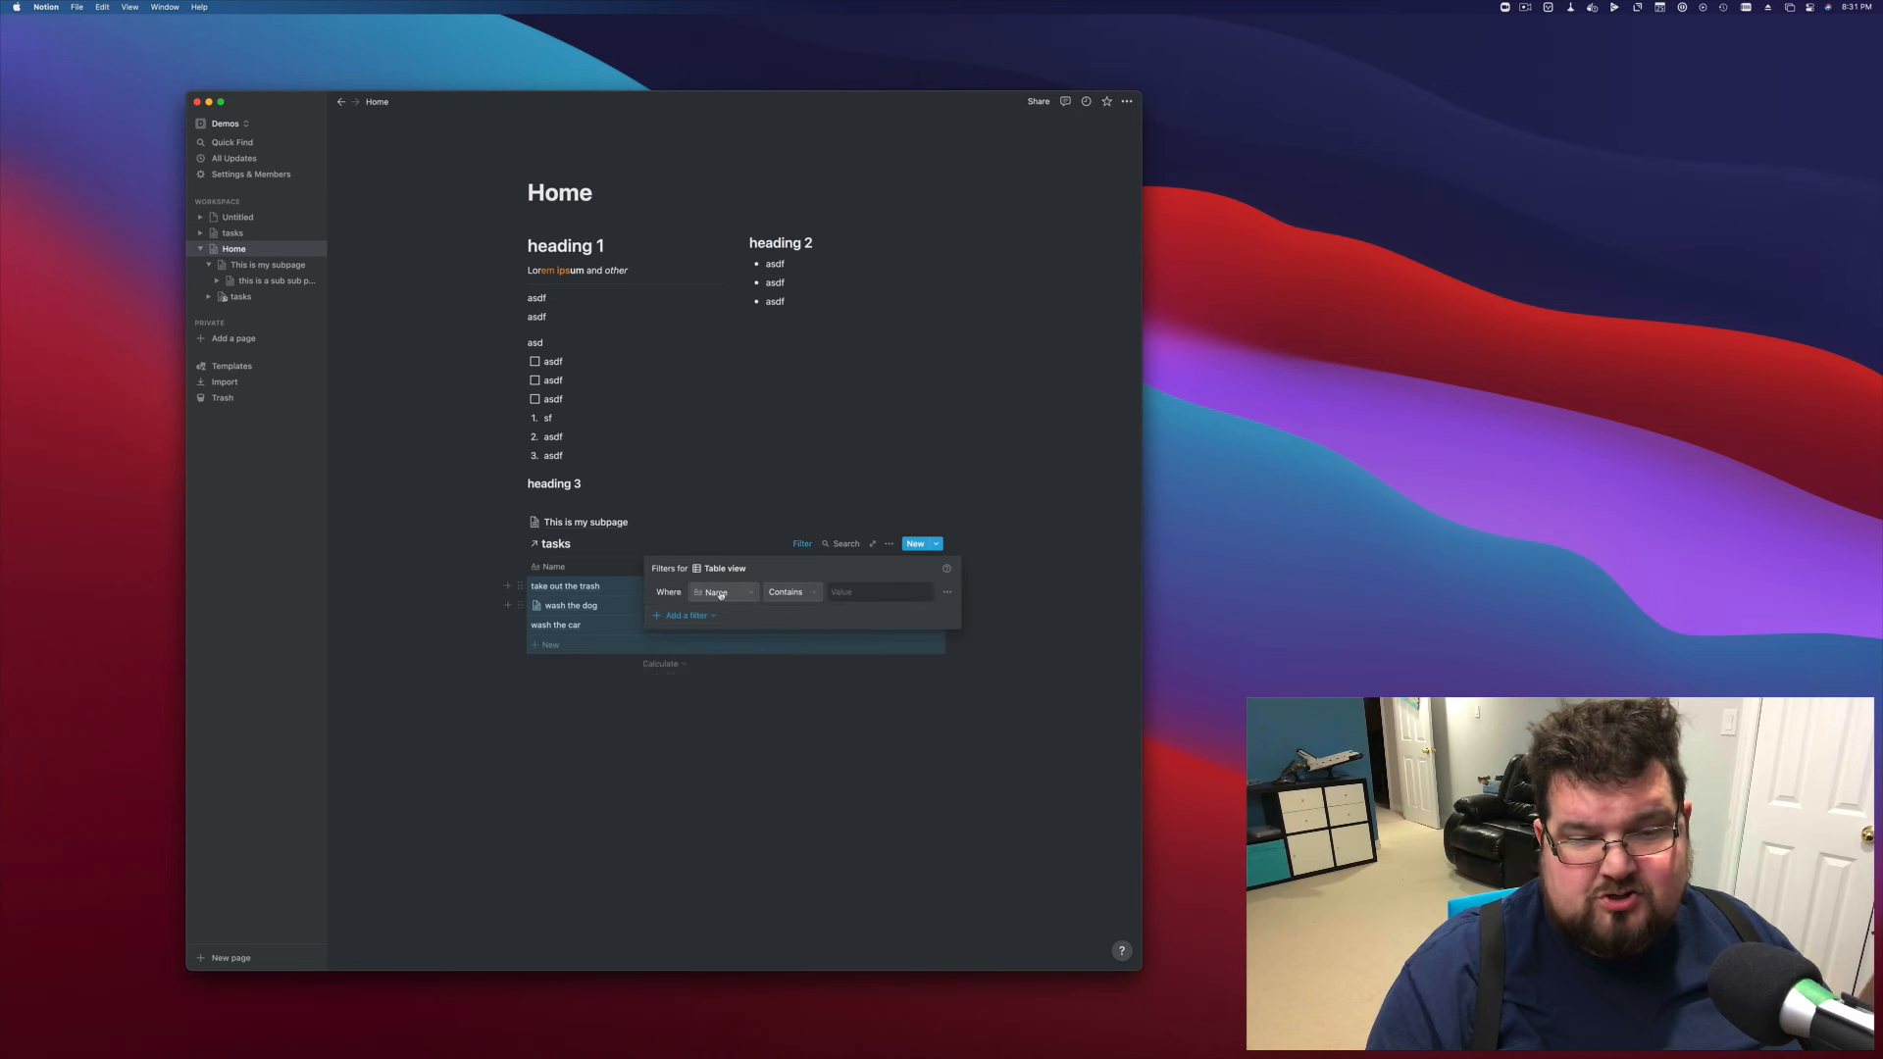
{"action": "left_click", "coordinate": [719, 594]}
{"action": "left_click", "coordinate": [703, 662]}
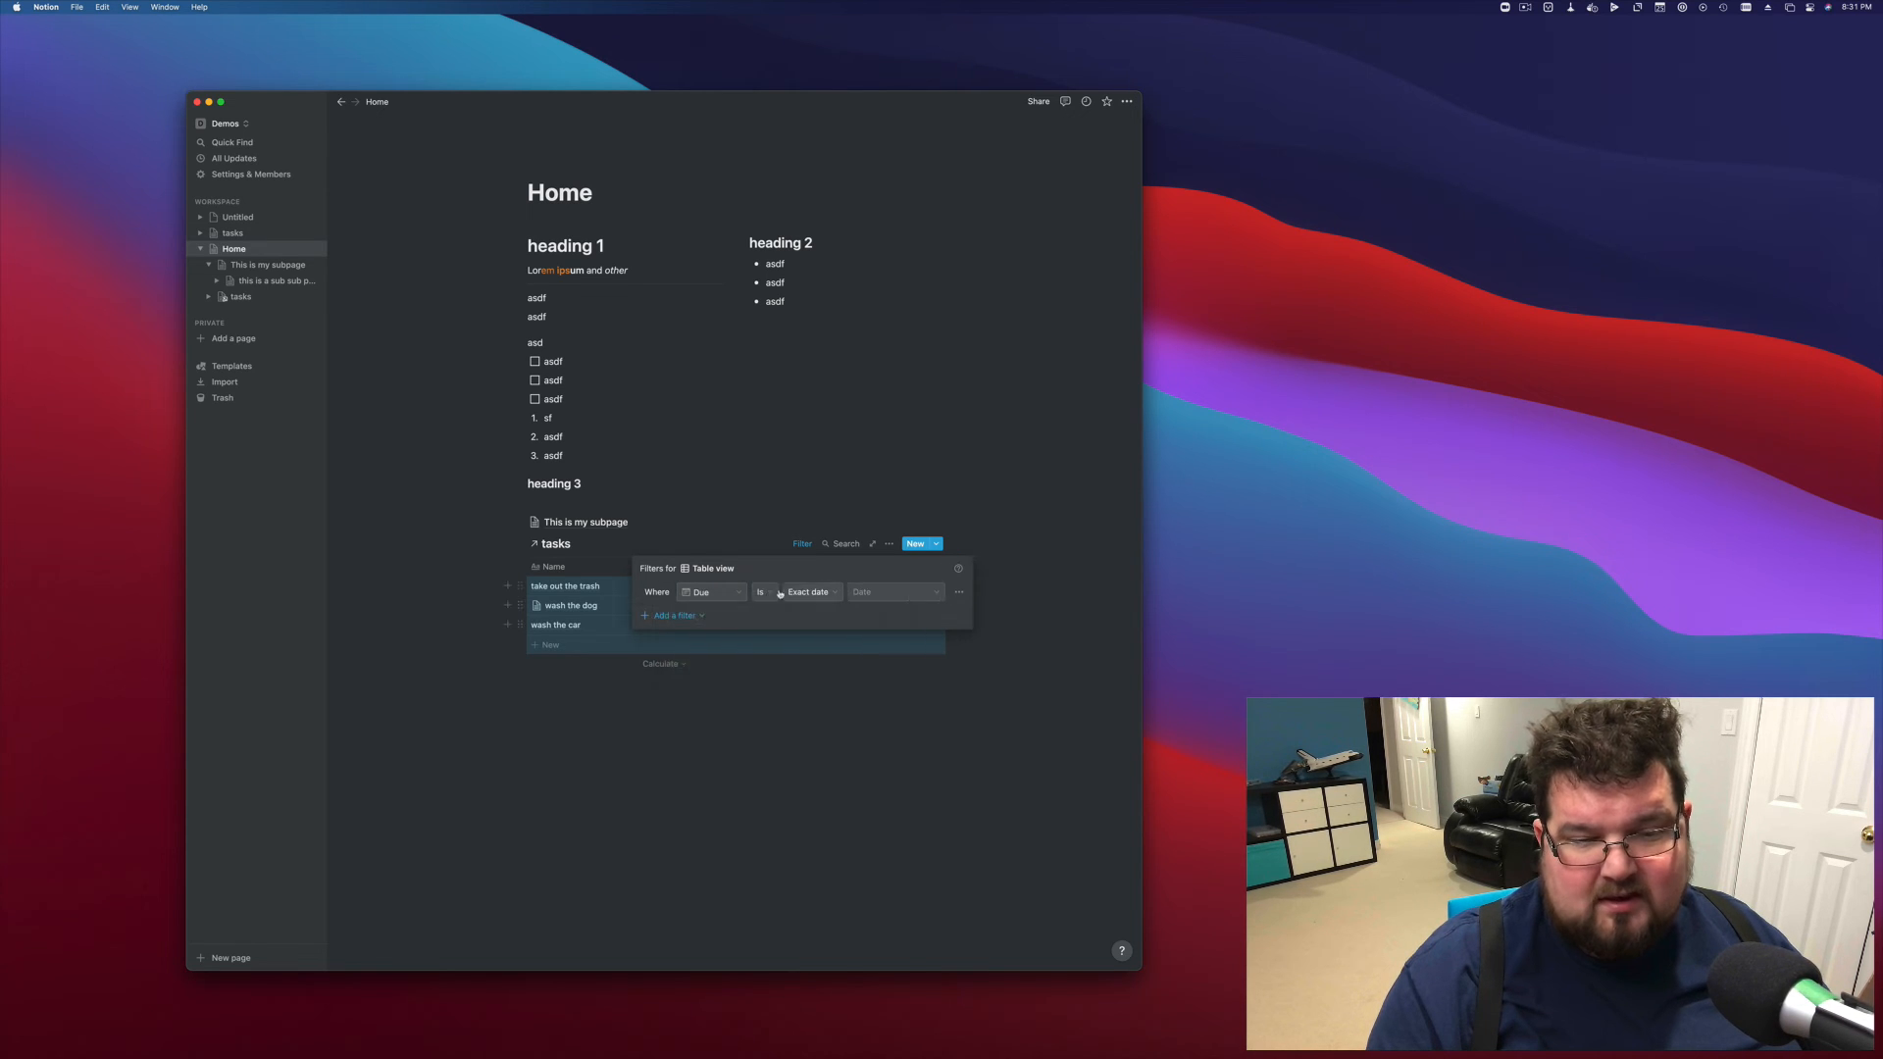
{"action": "left_click", "coordinate": [775, 593]}
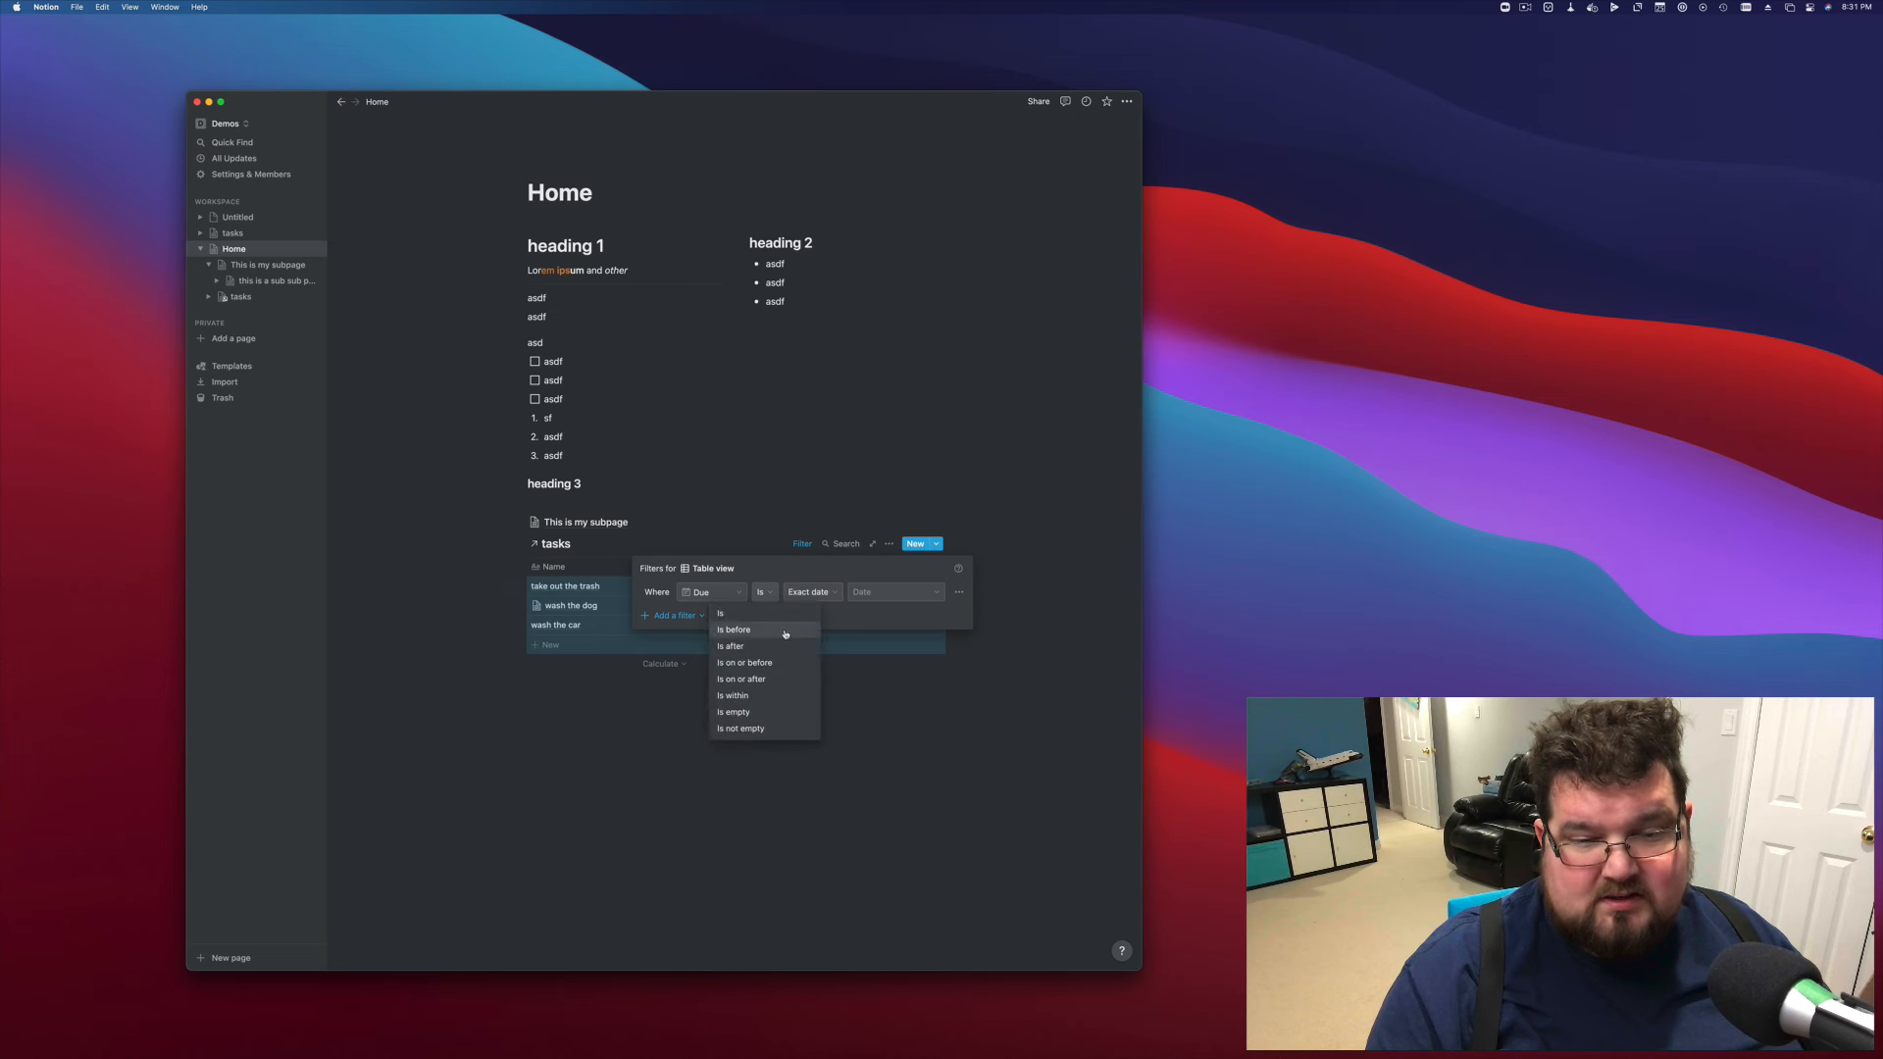
{"action": "left_click", "coordinate": [785, 632]}
{"action": "left_click", "coordinate": [822, 593]}
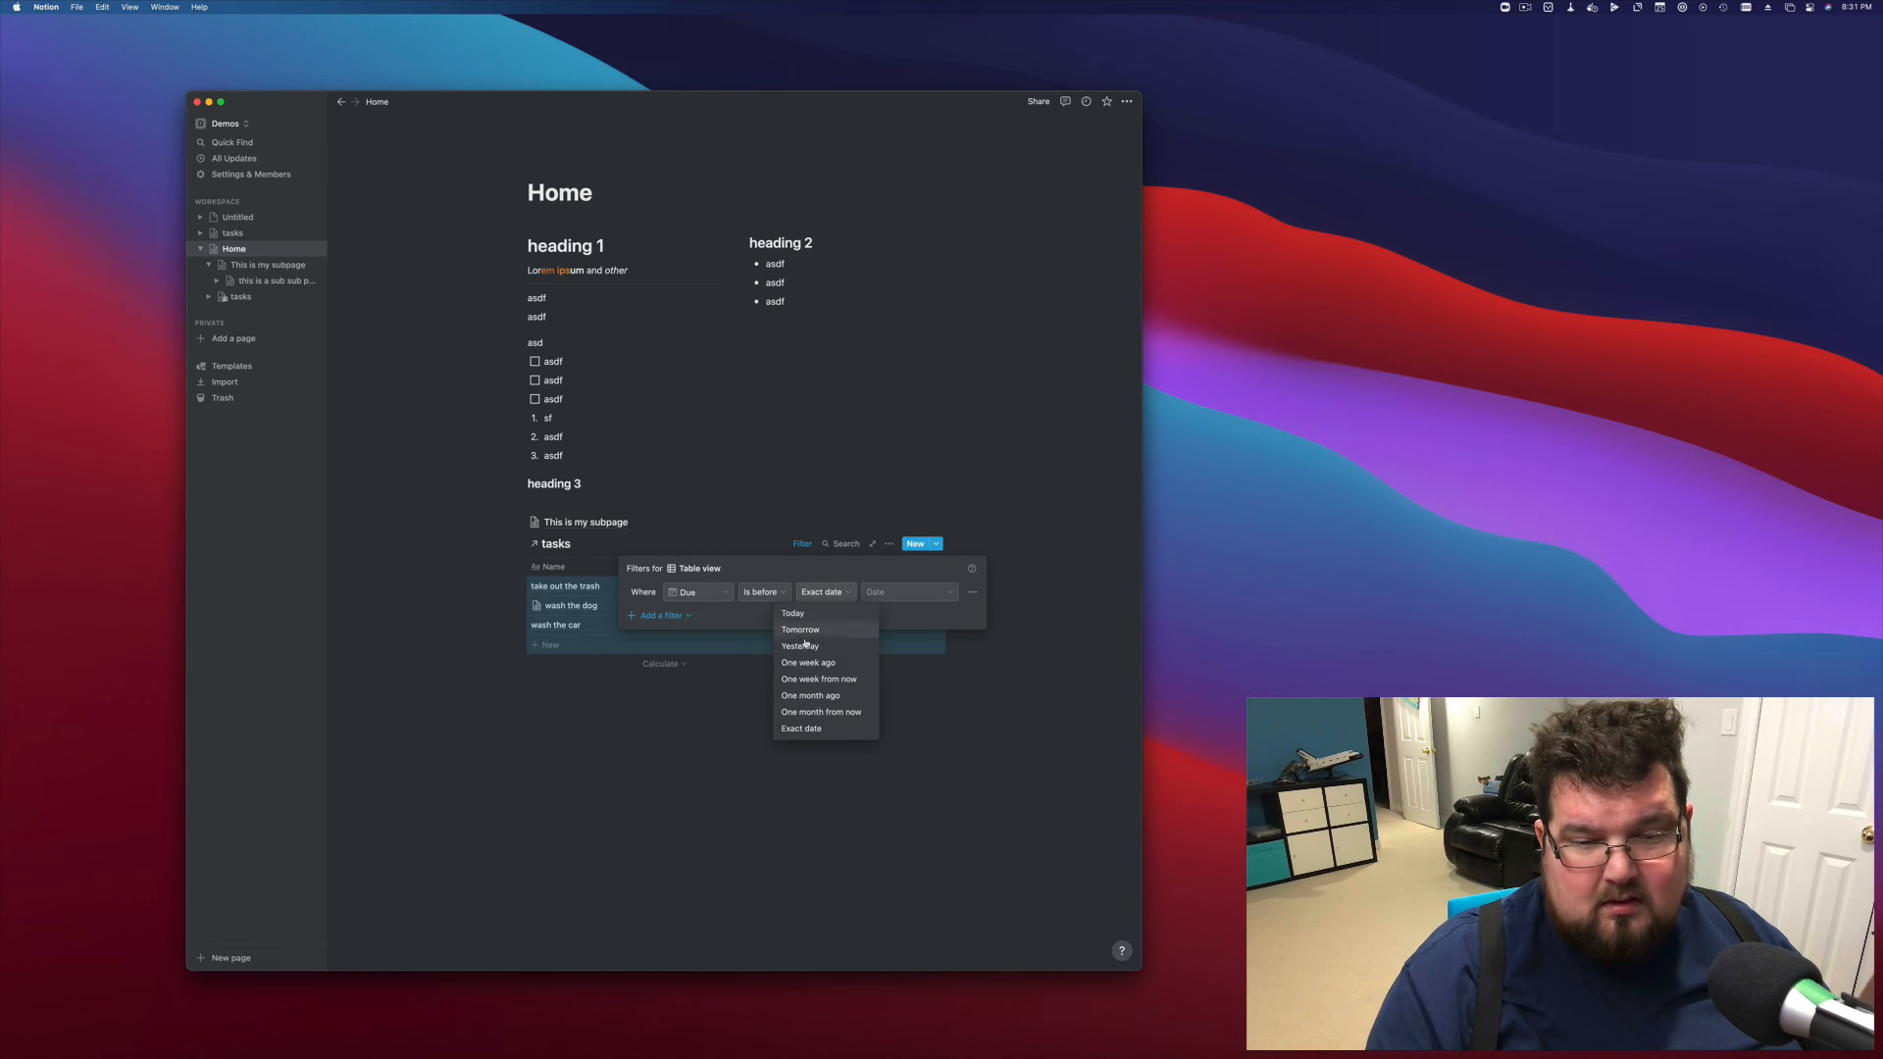
{"action": "left_click", "coordinate": [834, 679]}
{"action": "left_click", "coordinate": [835, 694]}
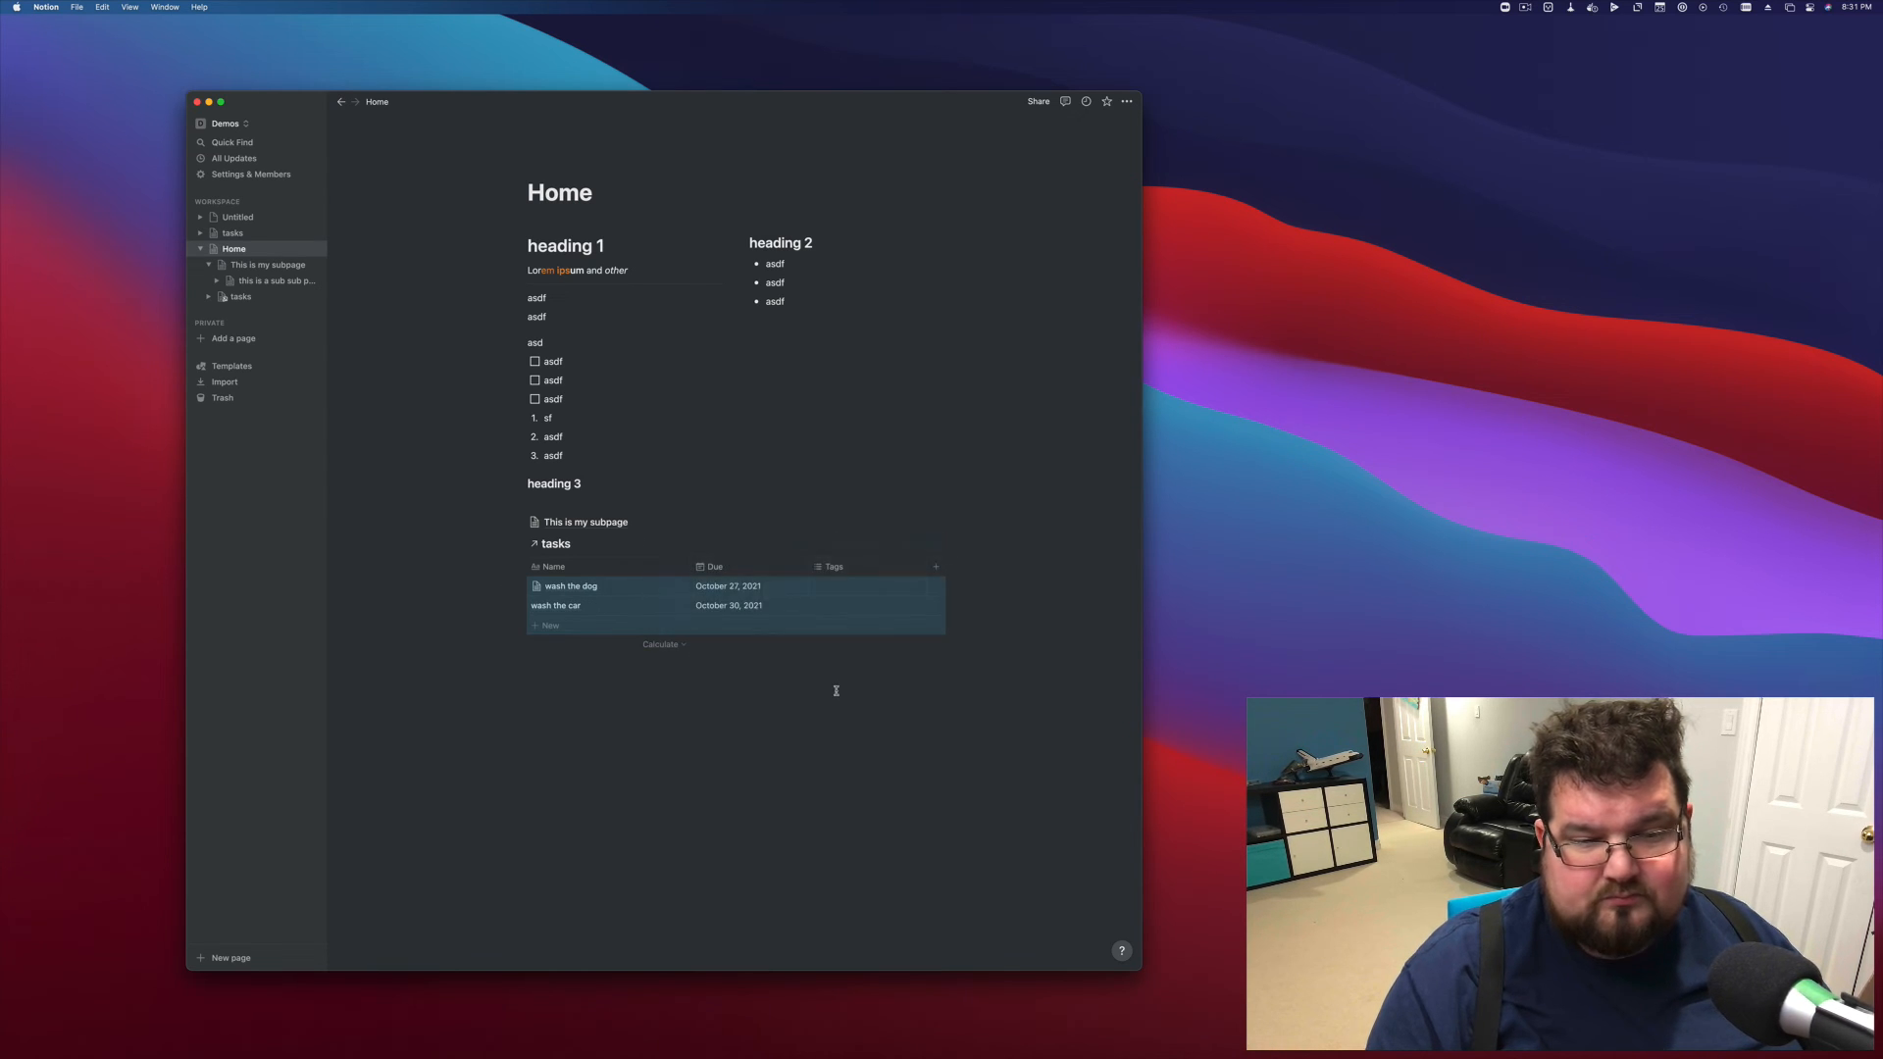
Compare the original tasks page with the filtered linked table on Home
{"action": "left_click", "coordinate": [233, 232]}
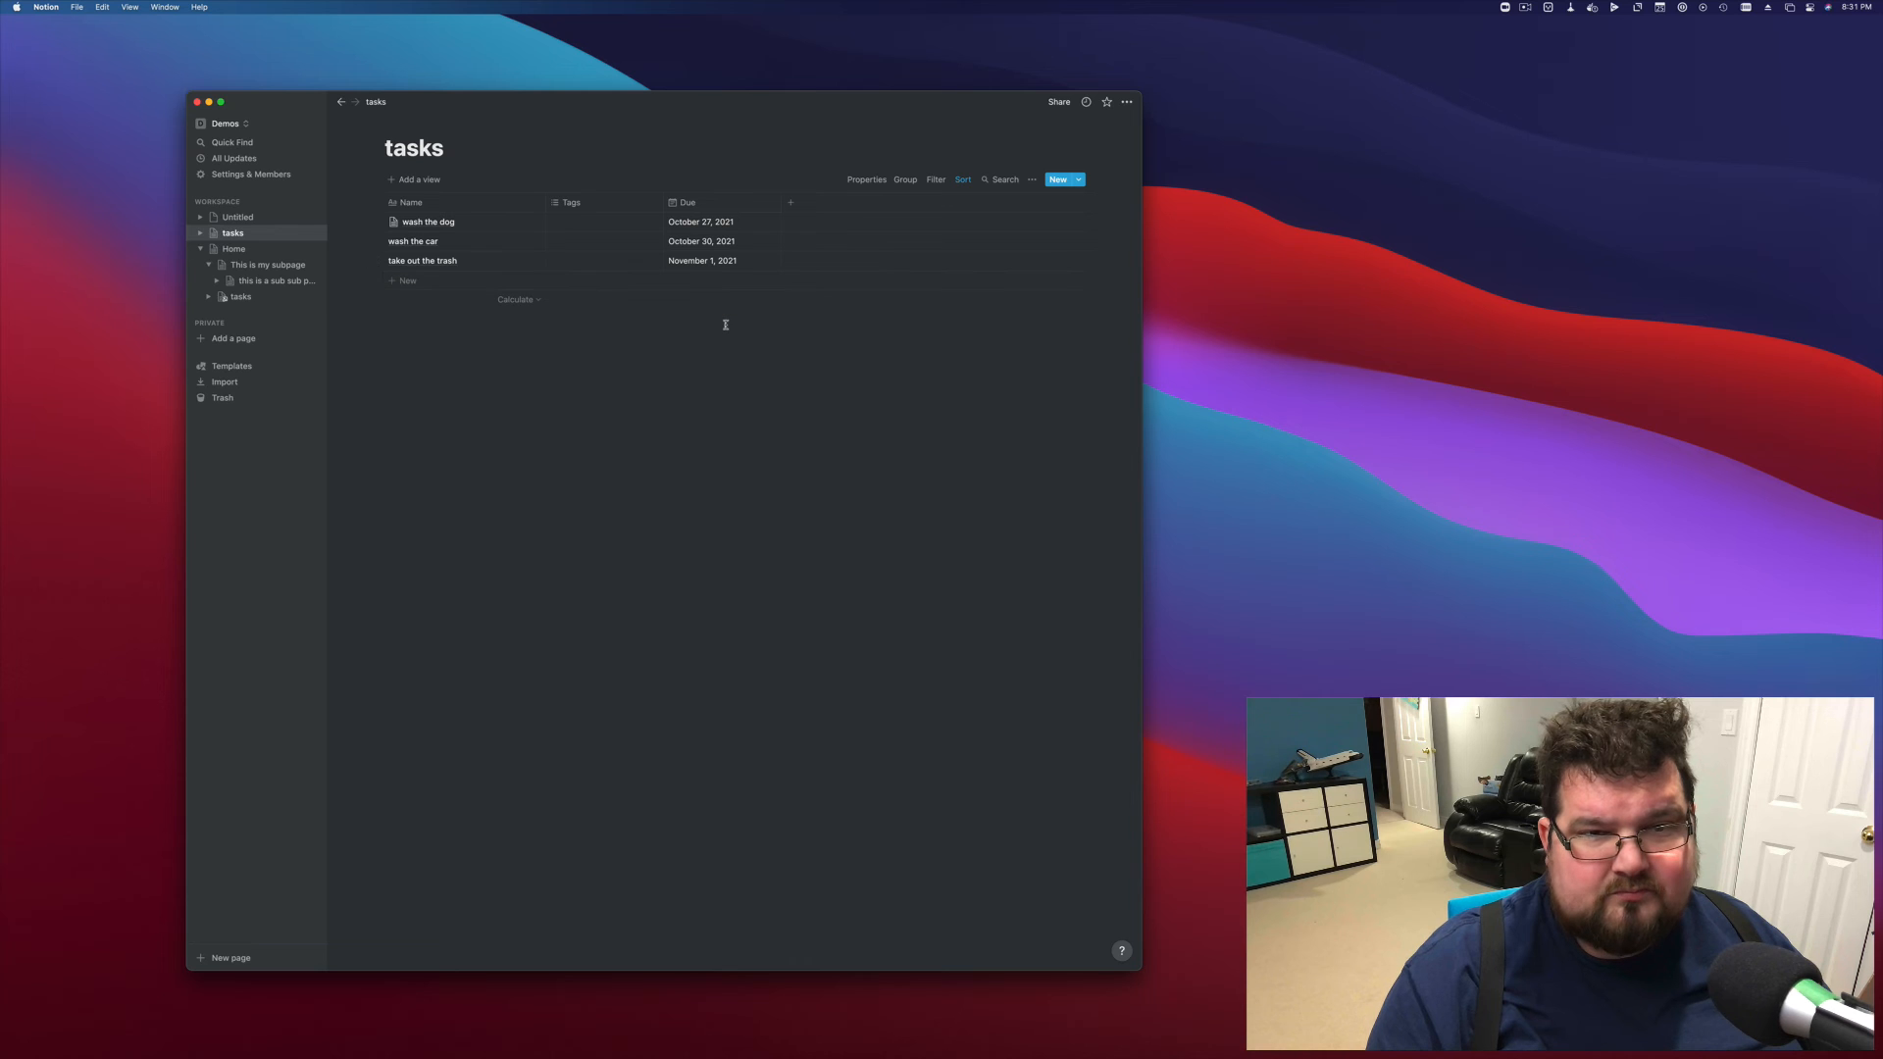
{"action": "left_click", "coordinate": [254, 299]}
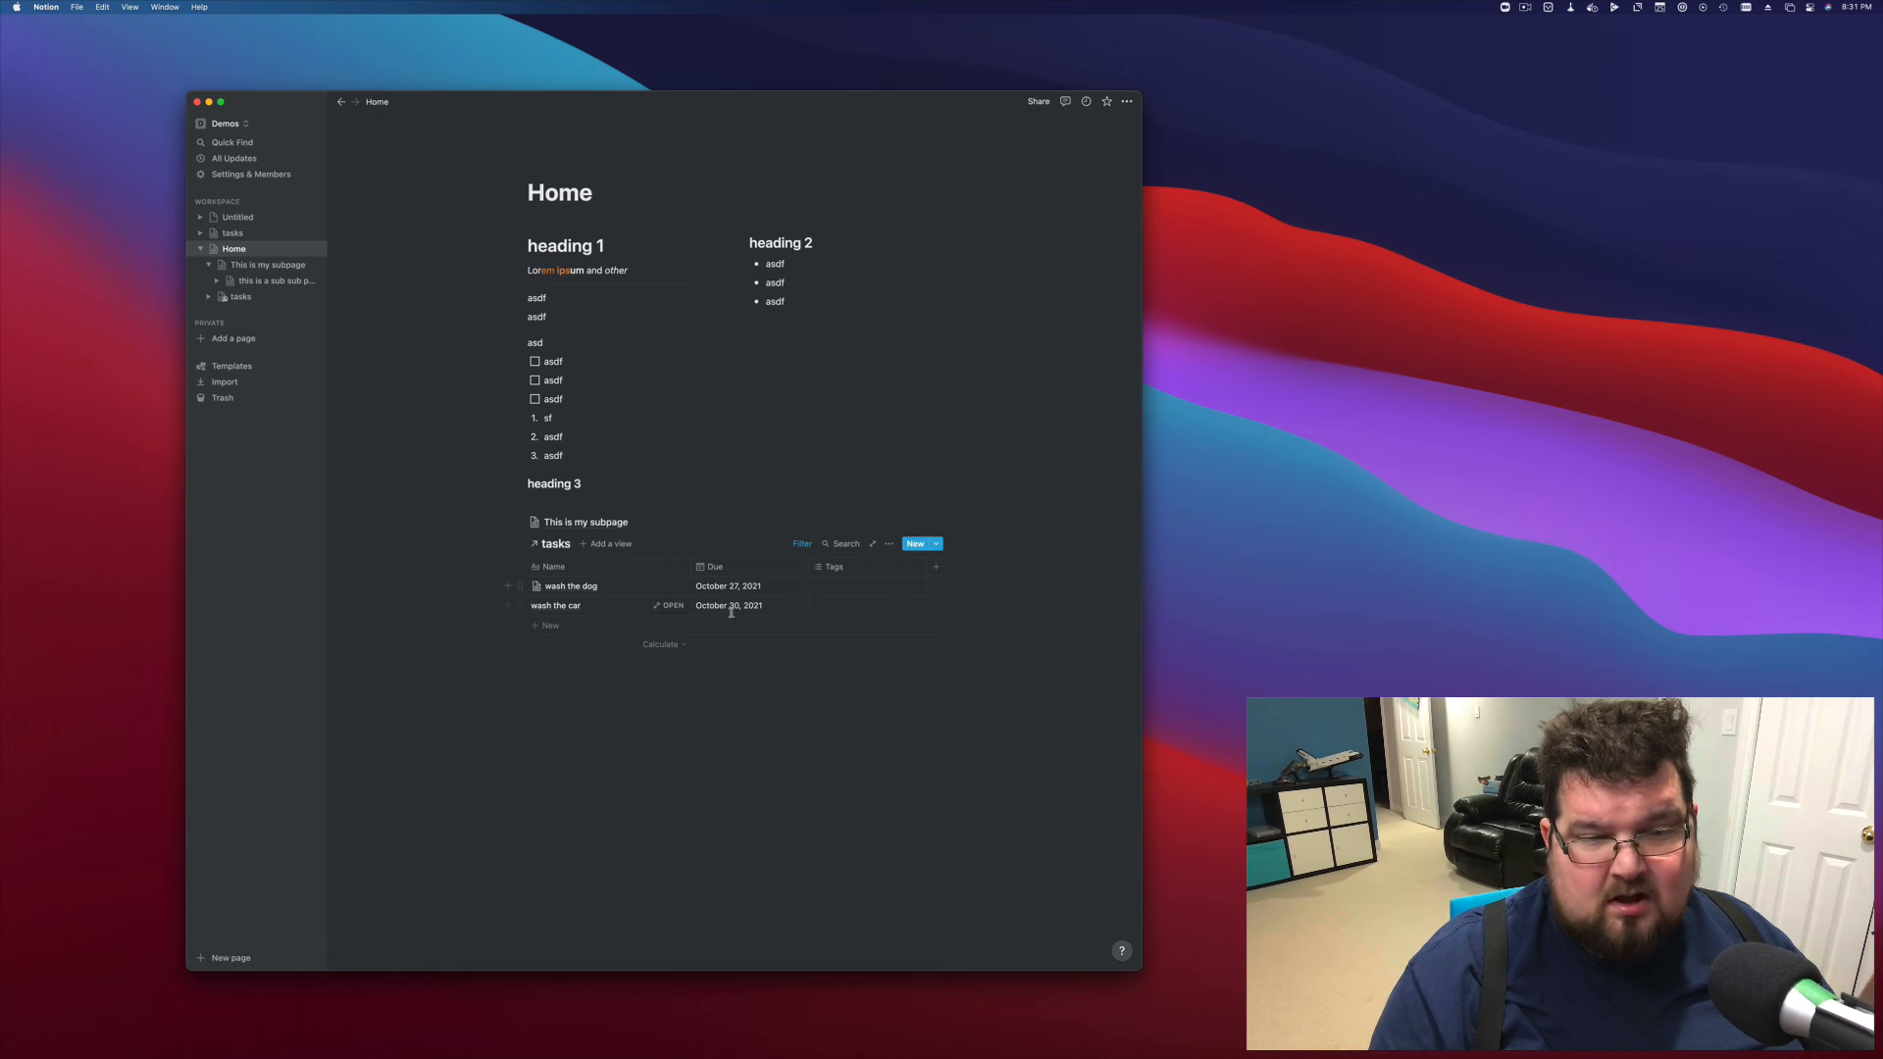
Add a sort by Name, ascending, to the linked tasks table on Home
{"action": "left_click", "coordinate": [888, 545]}
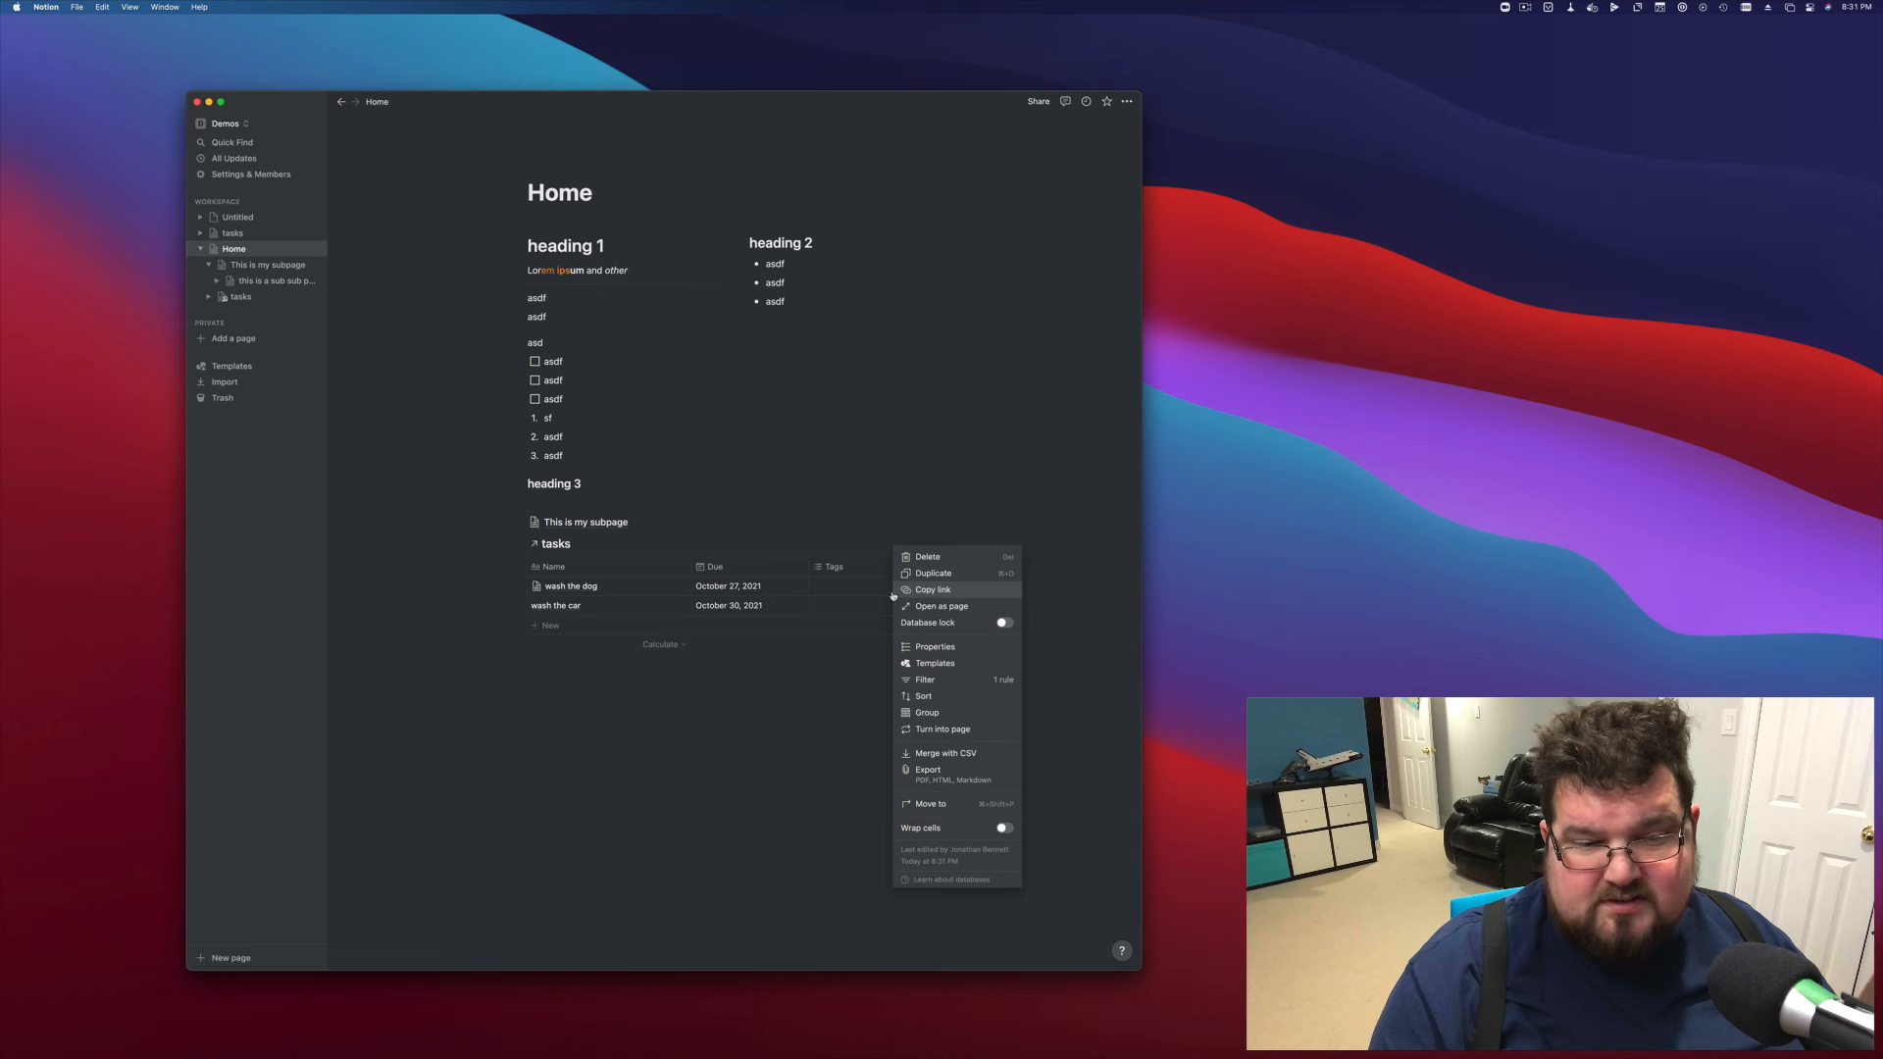
{"action": "left_click", "coordinate": [936, 696]}
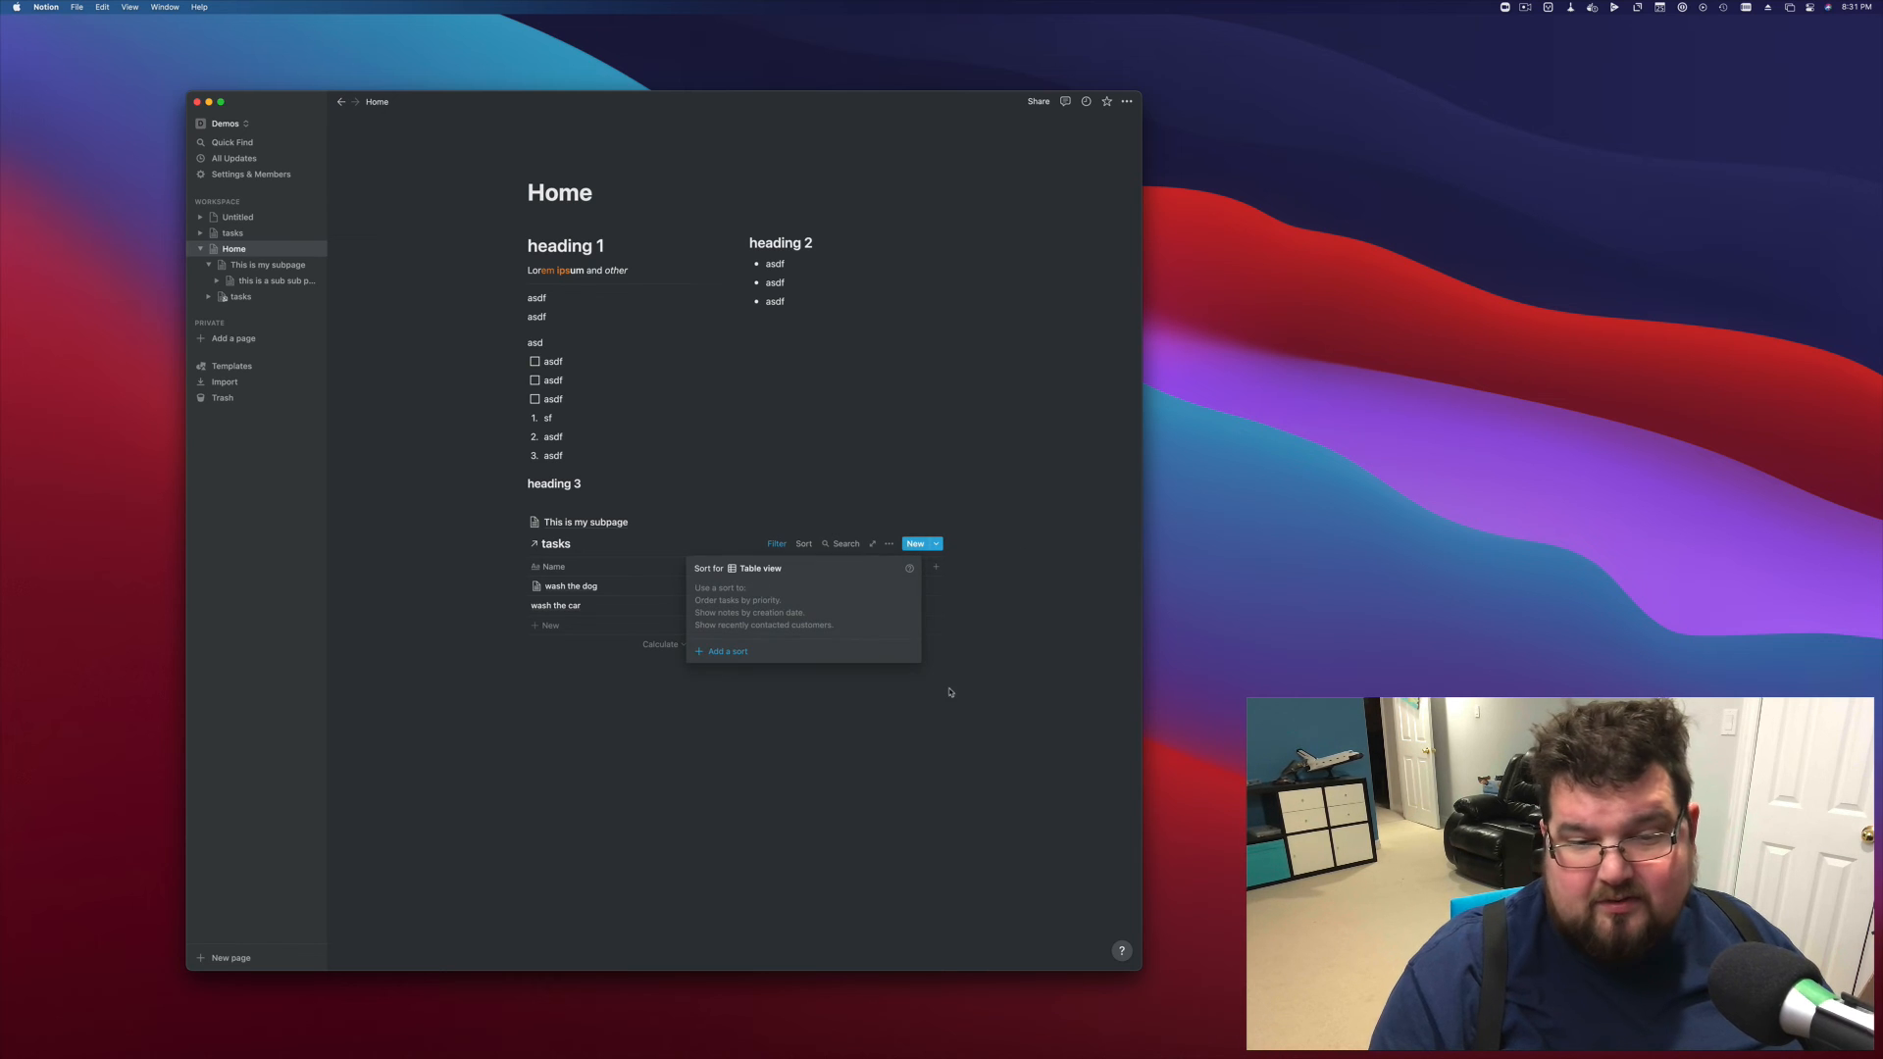
{"action": "left_click", "coordinate": [742, 651]}
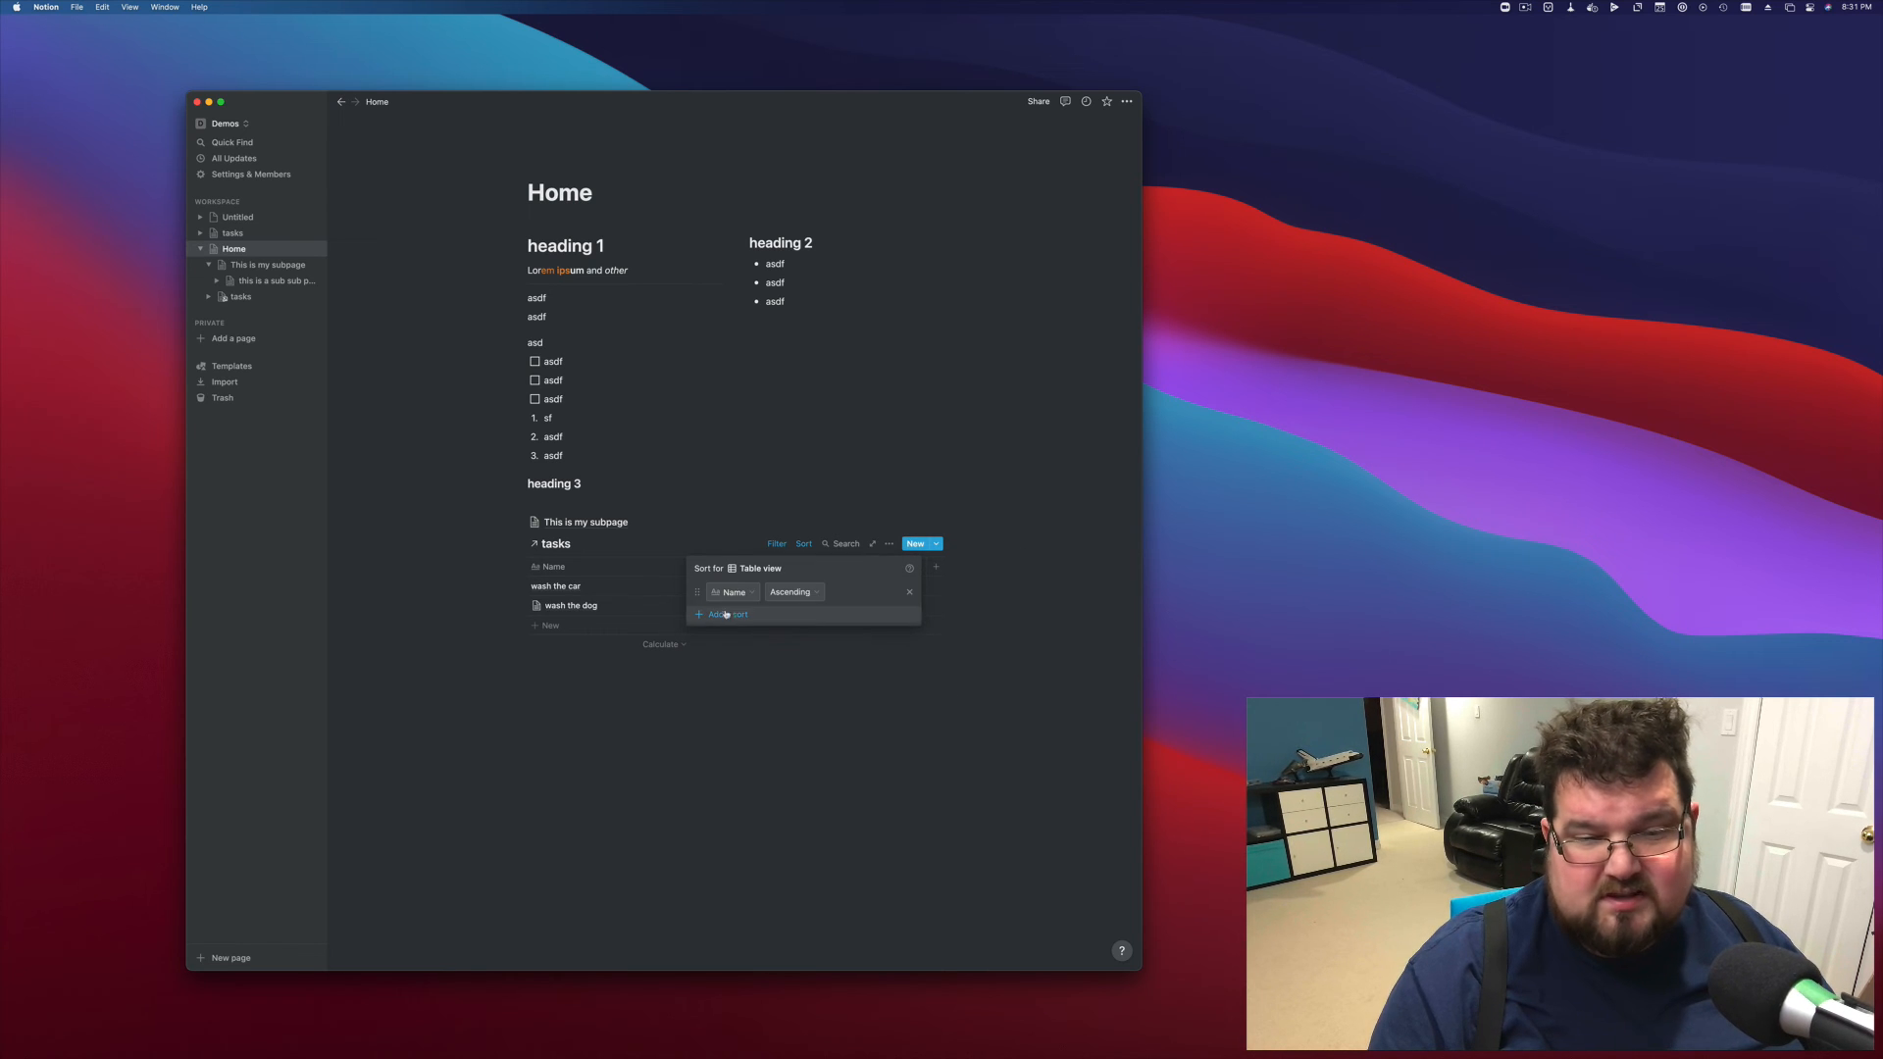
{"action": "left_click", "coordinate": [835, 708]}
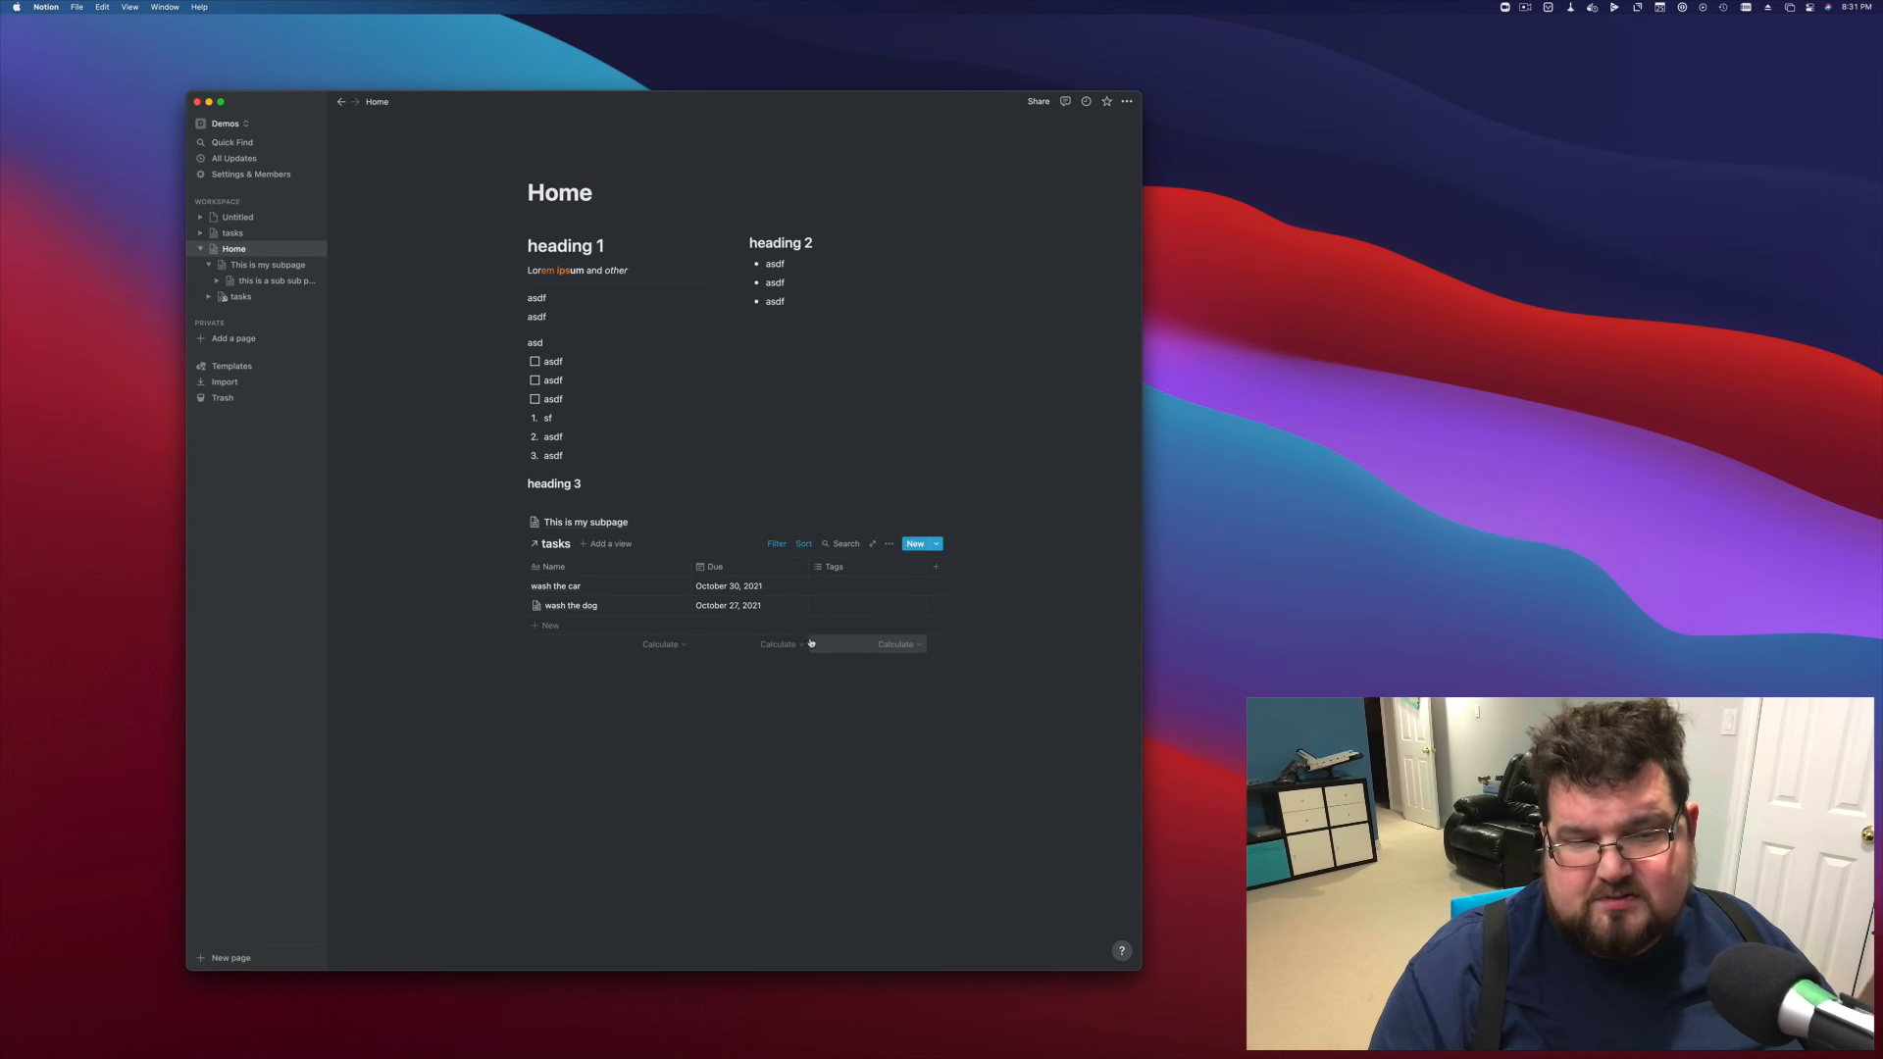
Add a Calendar view to the linked tasks database on Home
{"action": "left_click", "coordinate": [616, 545]}
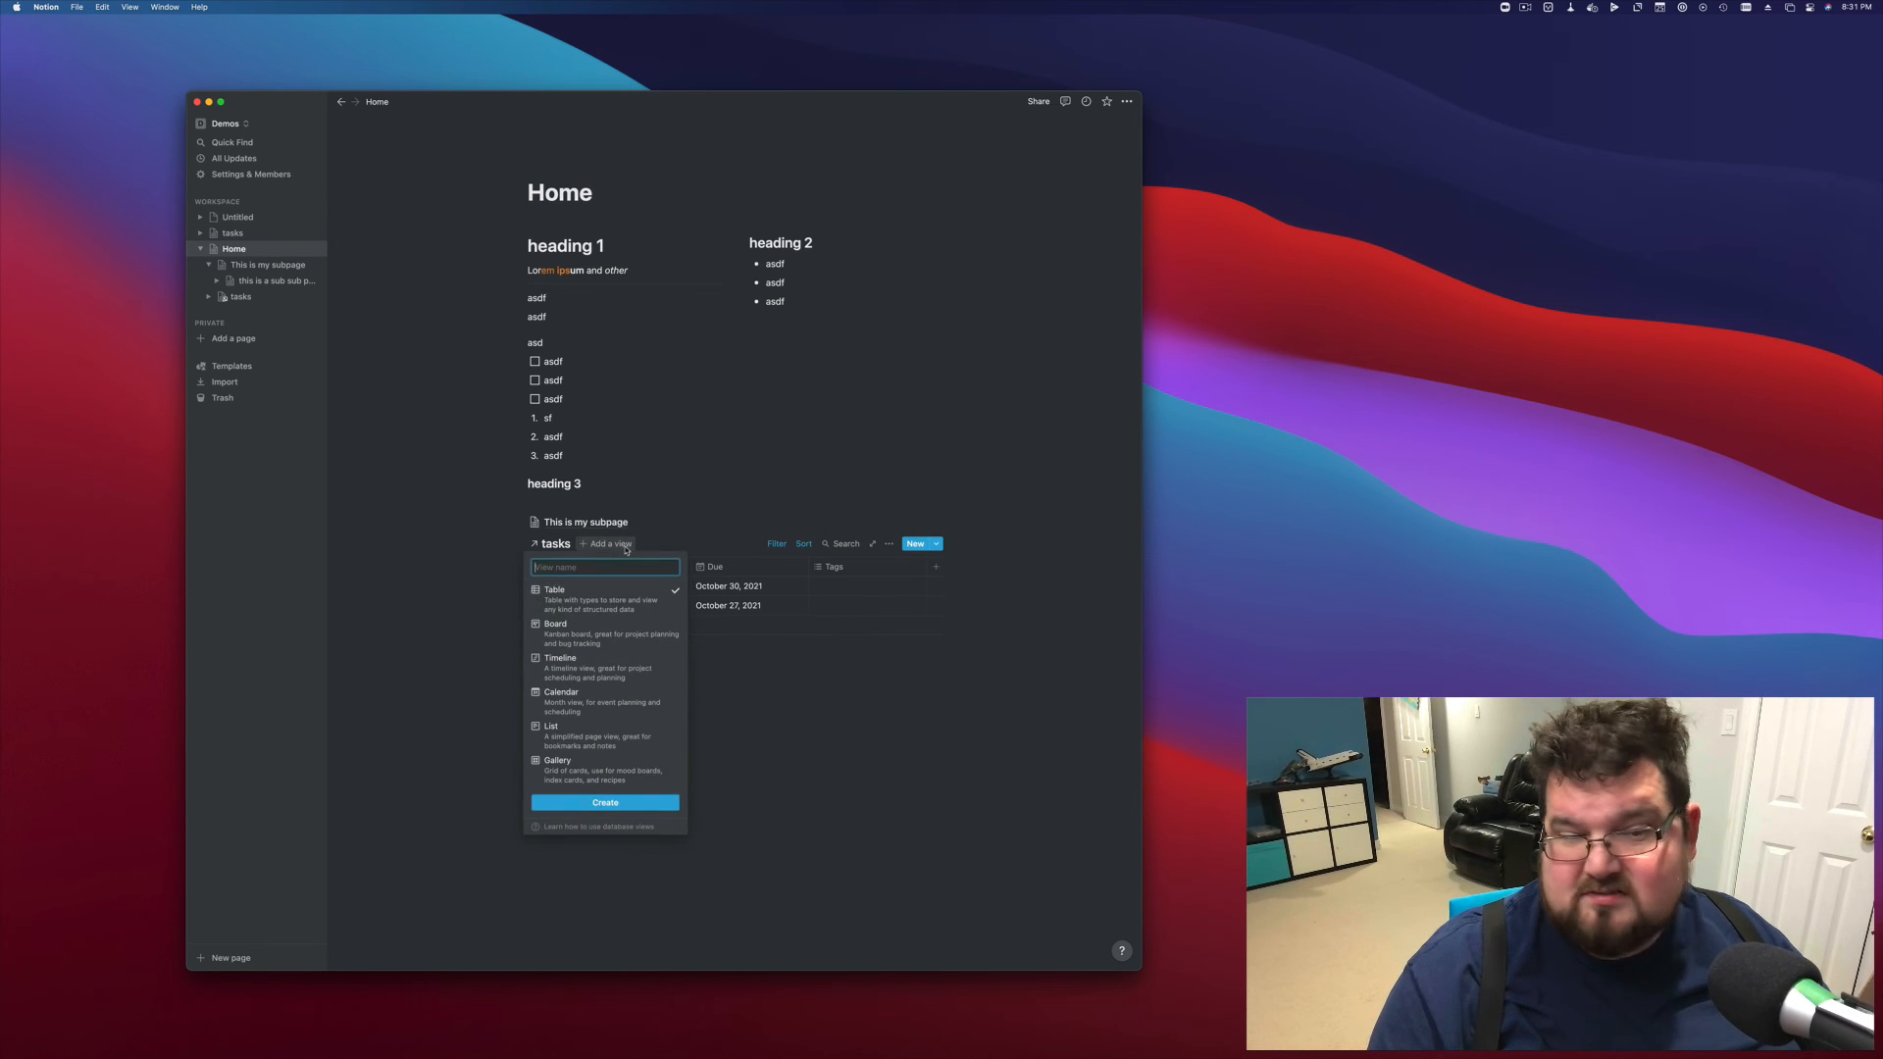
{"action": "left_click", "coordinate": [603, 699]}
{"action": "left_click", "coordinate": [605, 802]}
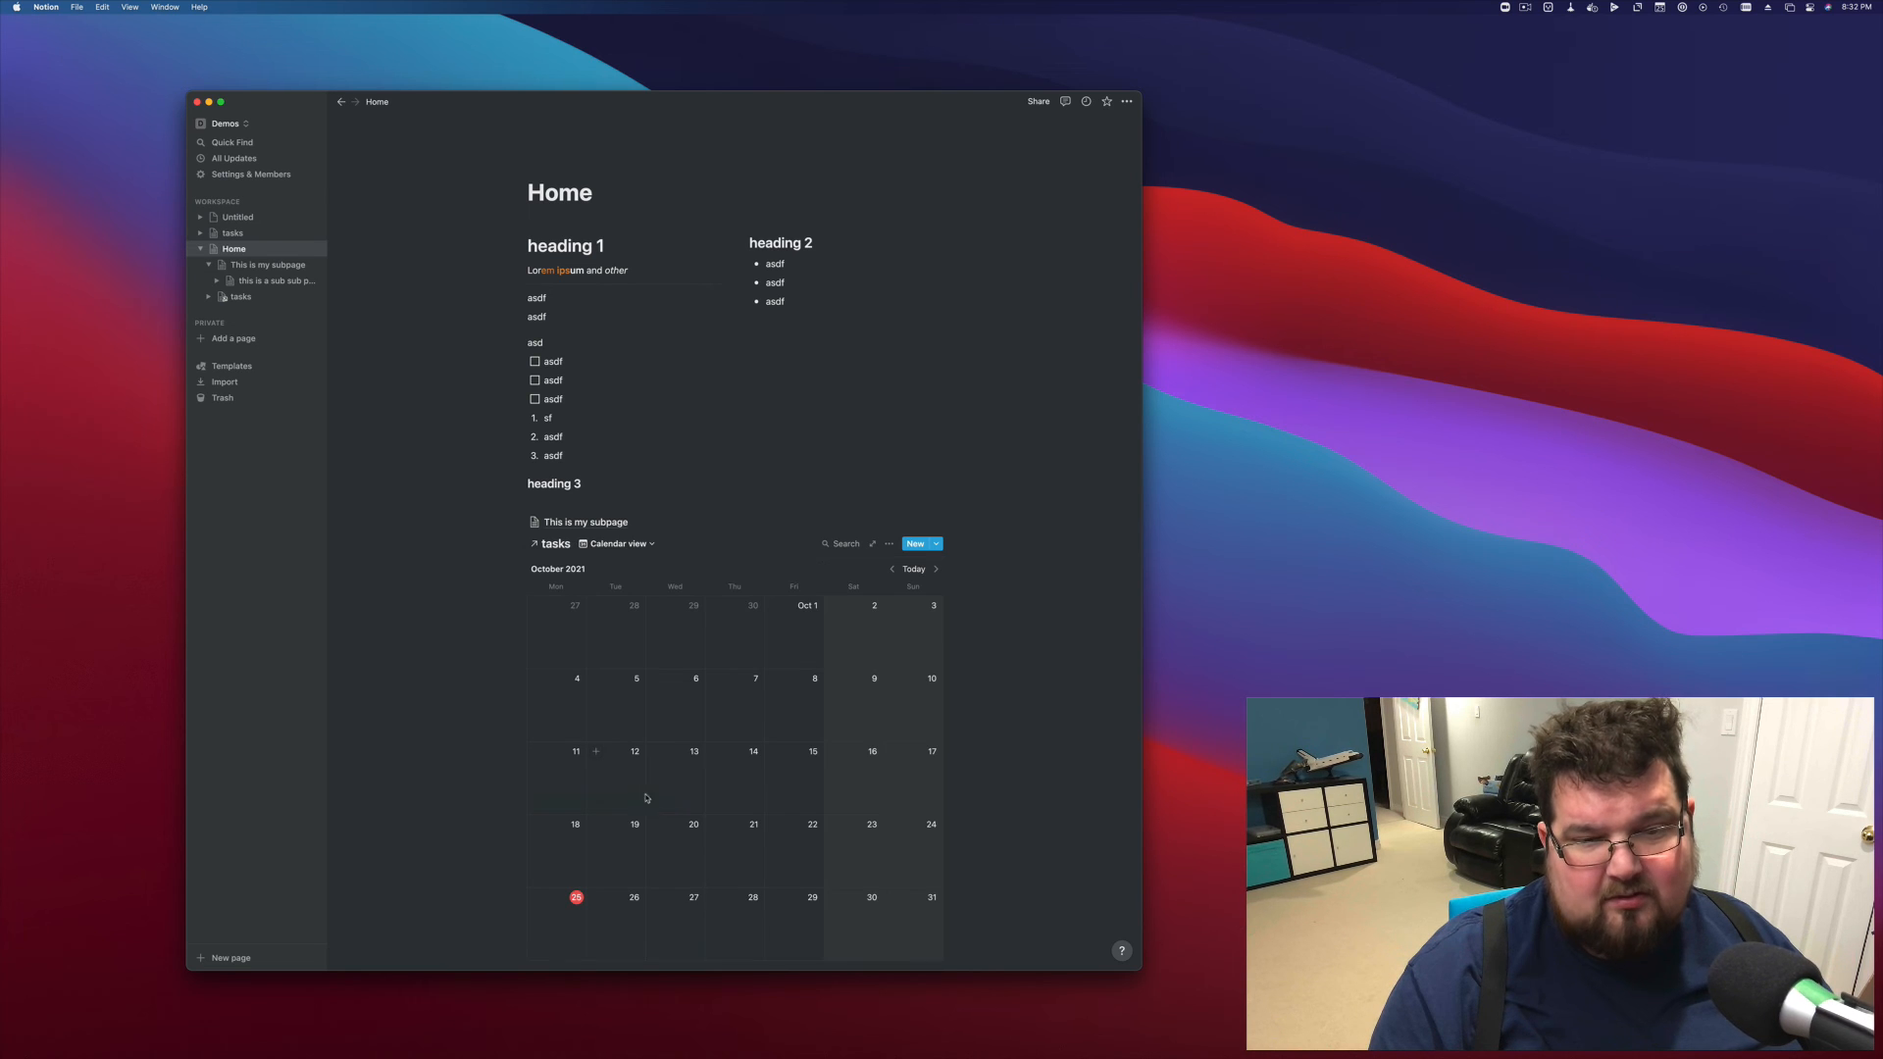
Set the Home page to full width
{"action": "left_click", "coordinate": [1126, 101]}
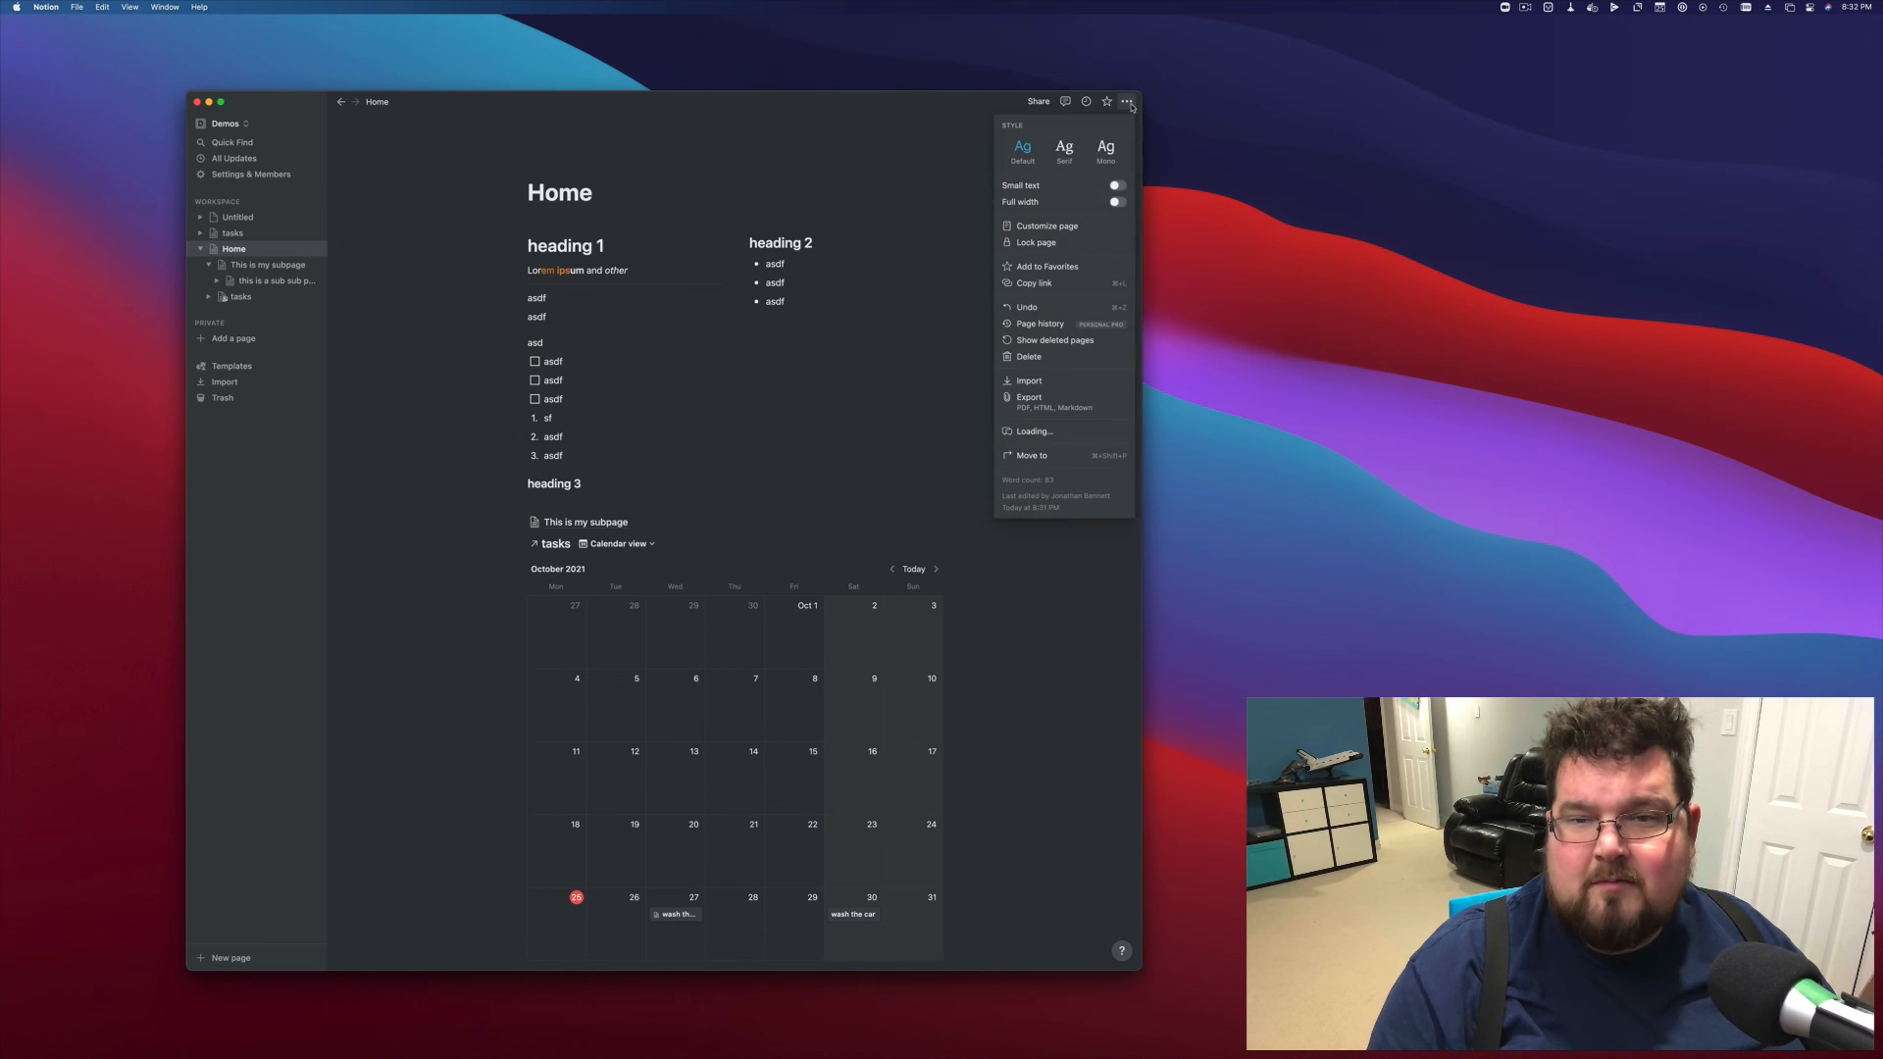
{"action": "left_click", "coordinate": [1115, 202]}
{"action": "left_click", "coordinate": [933, 424]}
{"action": "scroll", "coordinate": [876, 580], "scroll_direction": "down", "scroll_amount": 5}
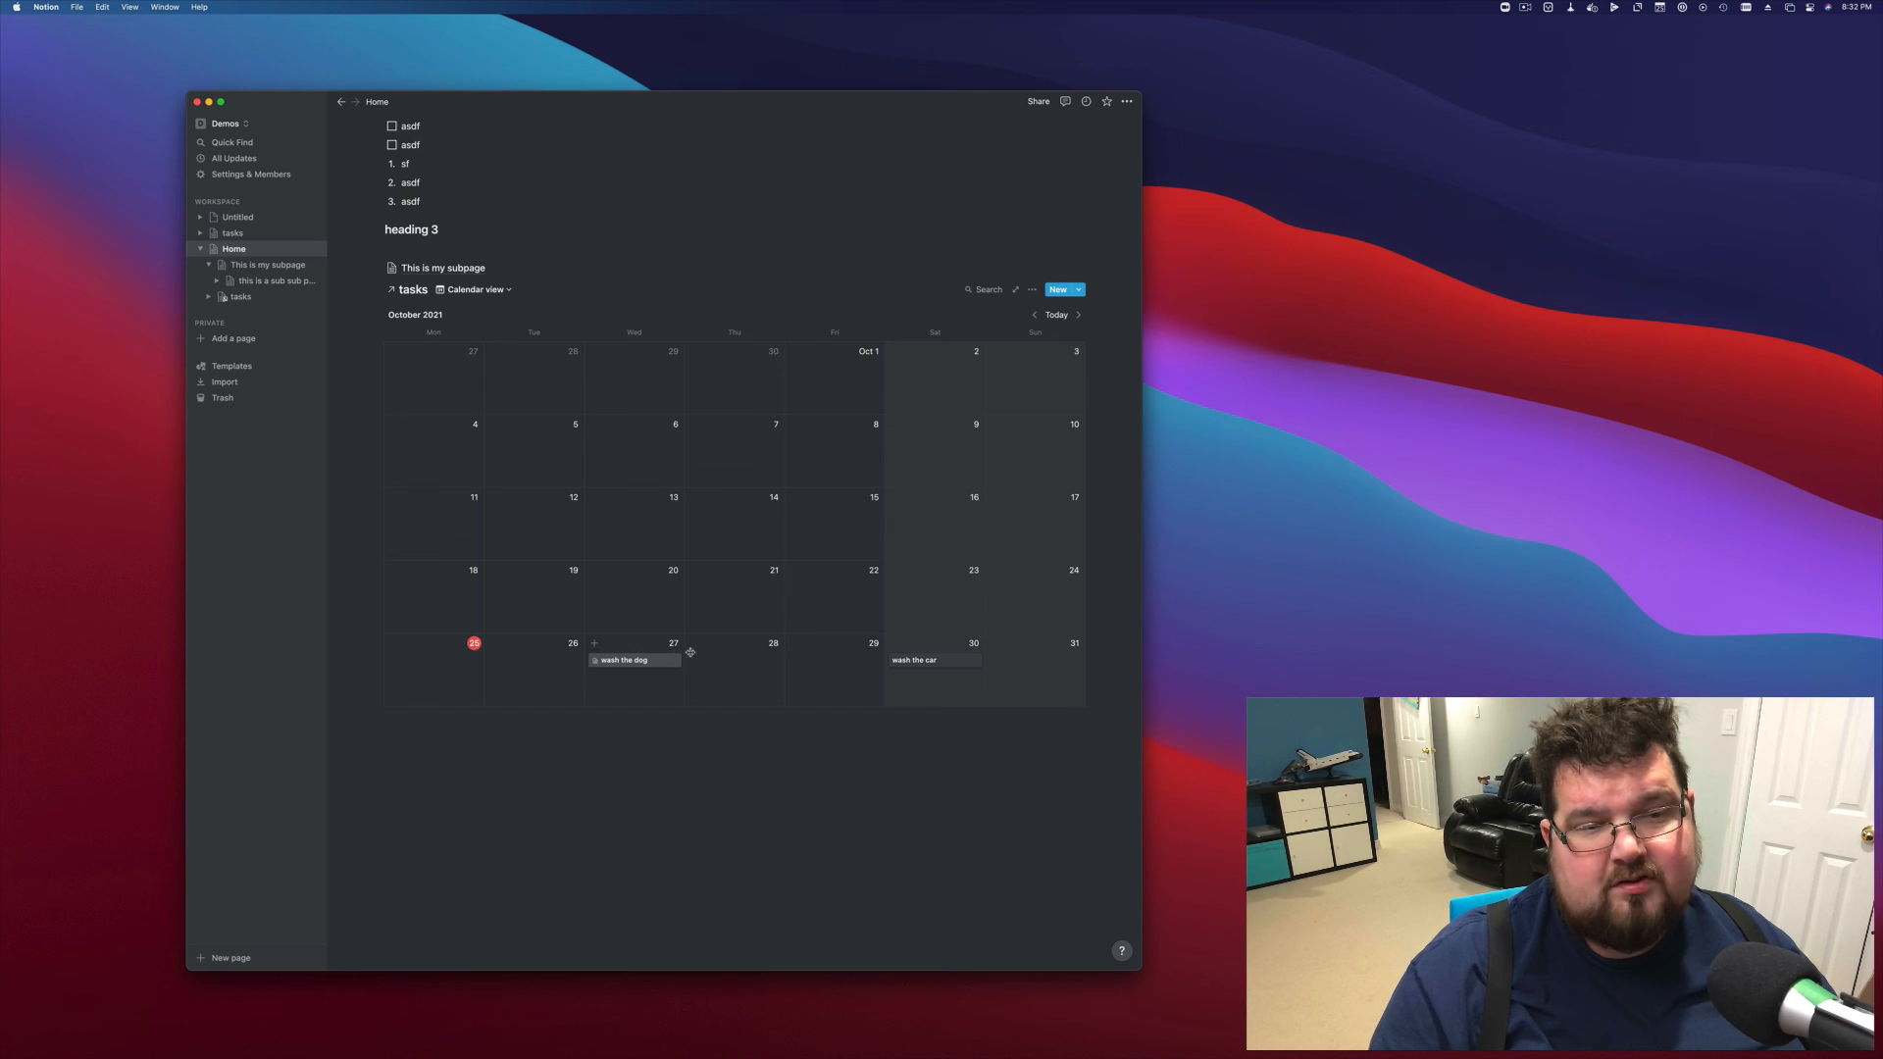
Review the view types that can be added to the linked tasks database
{"action": "left_click", "coordinate": [475, 290]}
{"action": "left_click", "coordinate": [416, 378]}
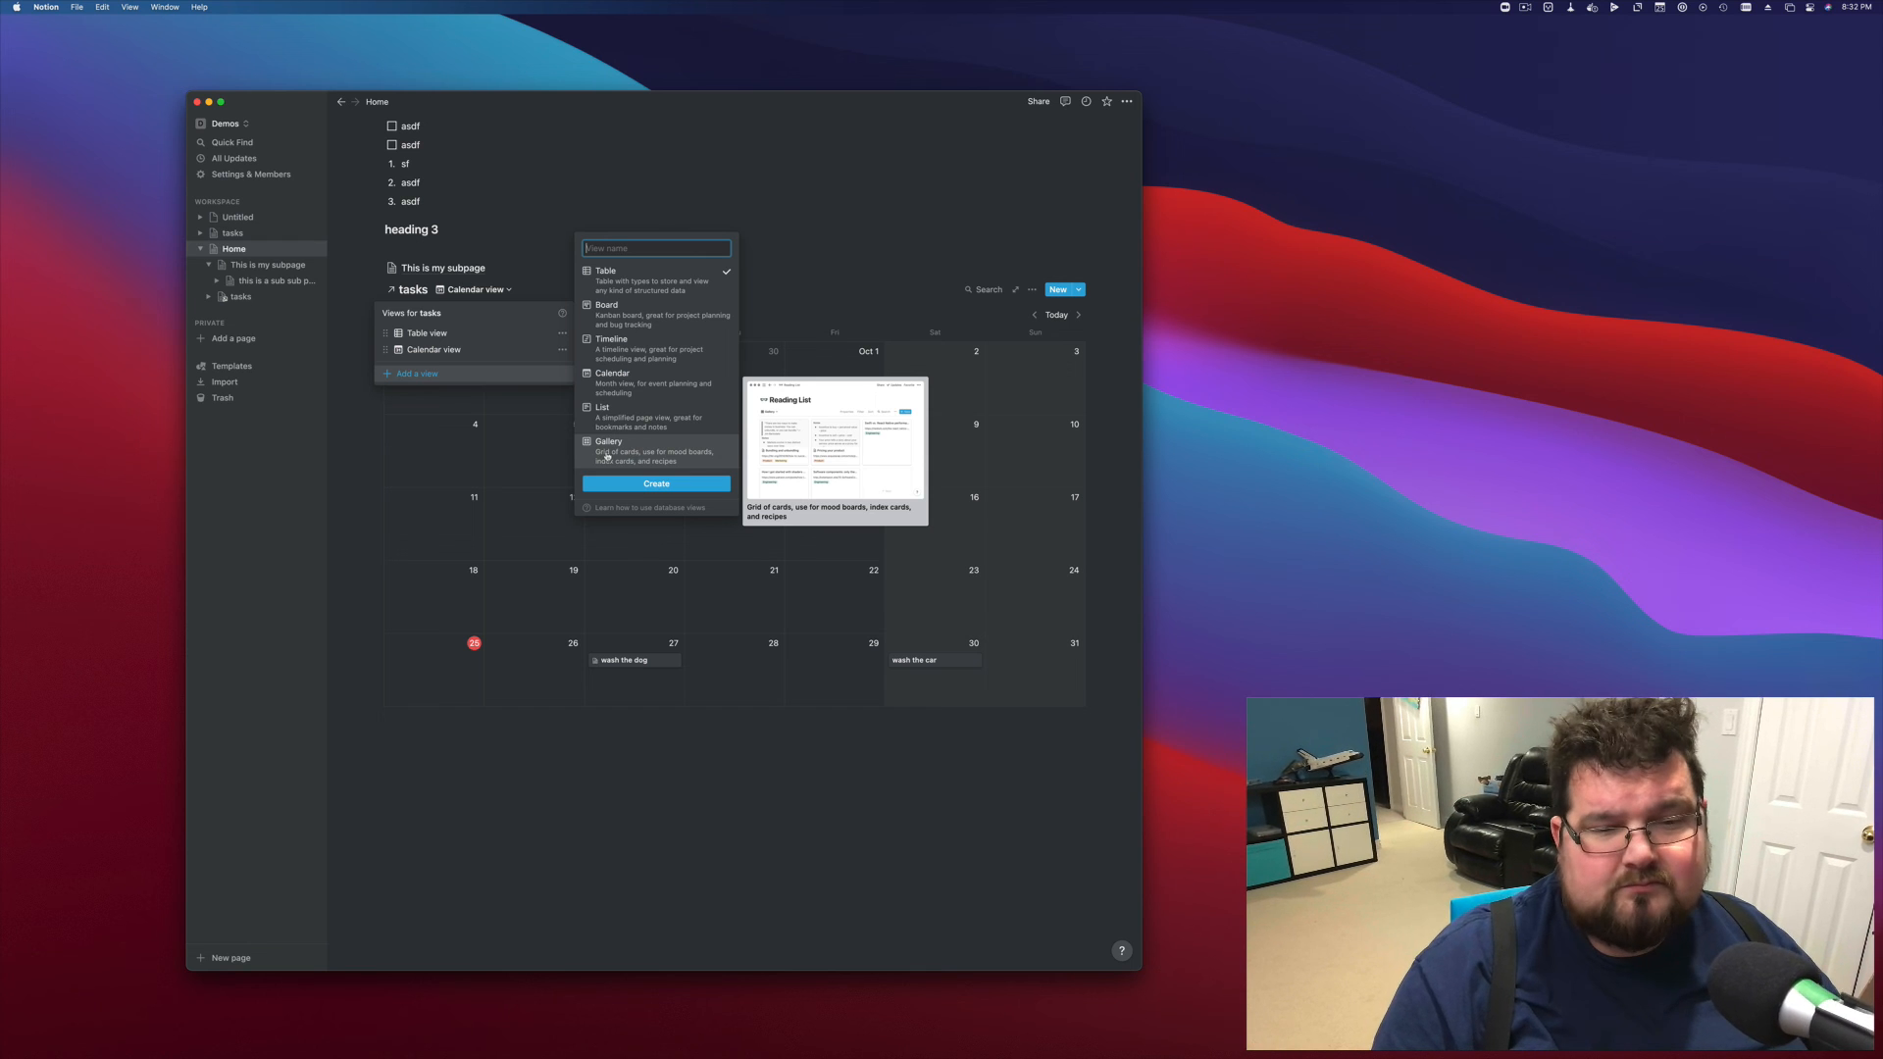
{"action": "left_click", "coordinate": [395, 477]}
{"action": "left_click", "coordinate": [398, 474]}
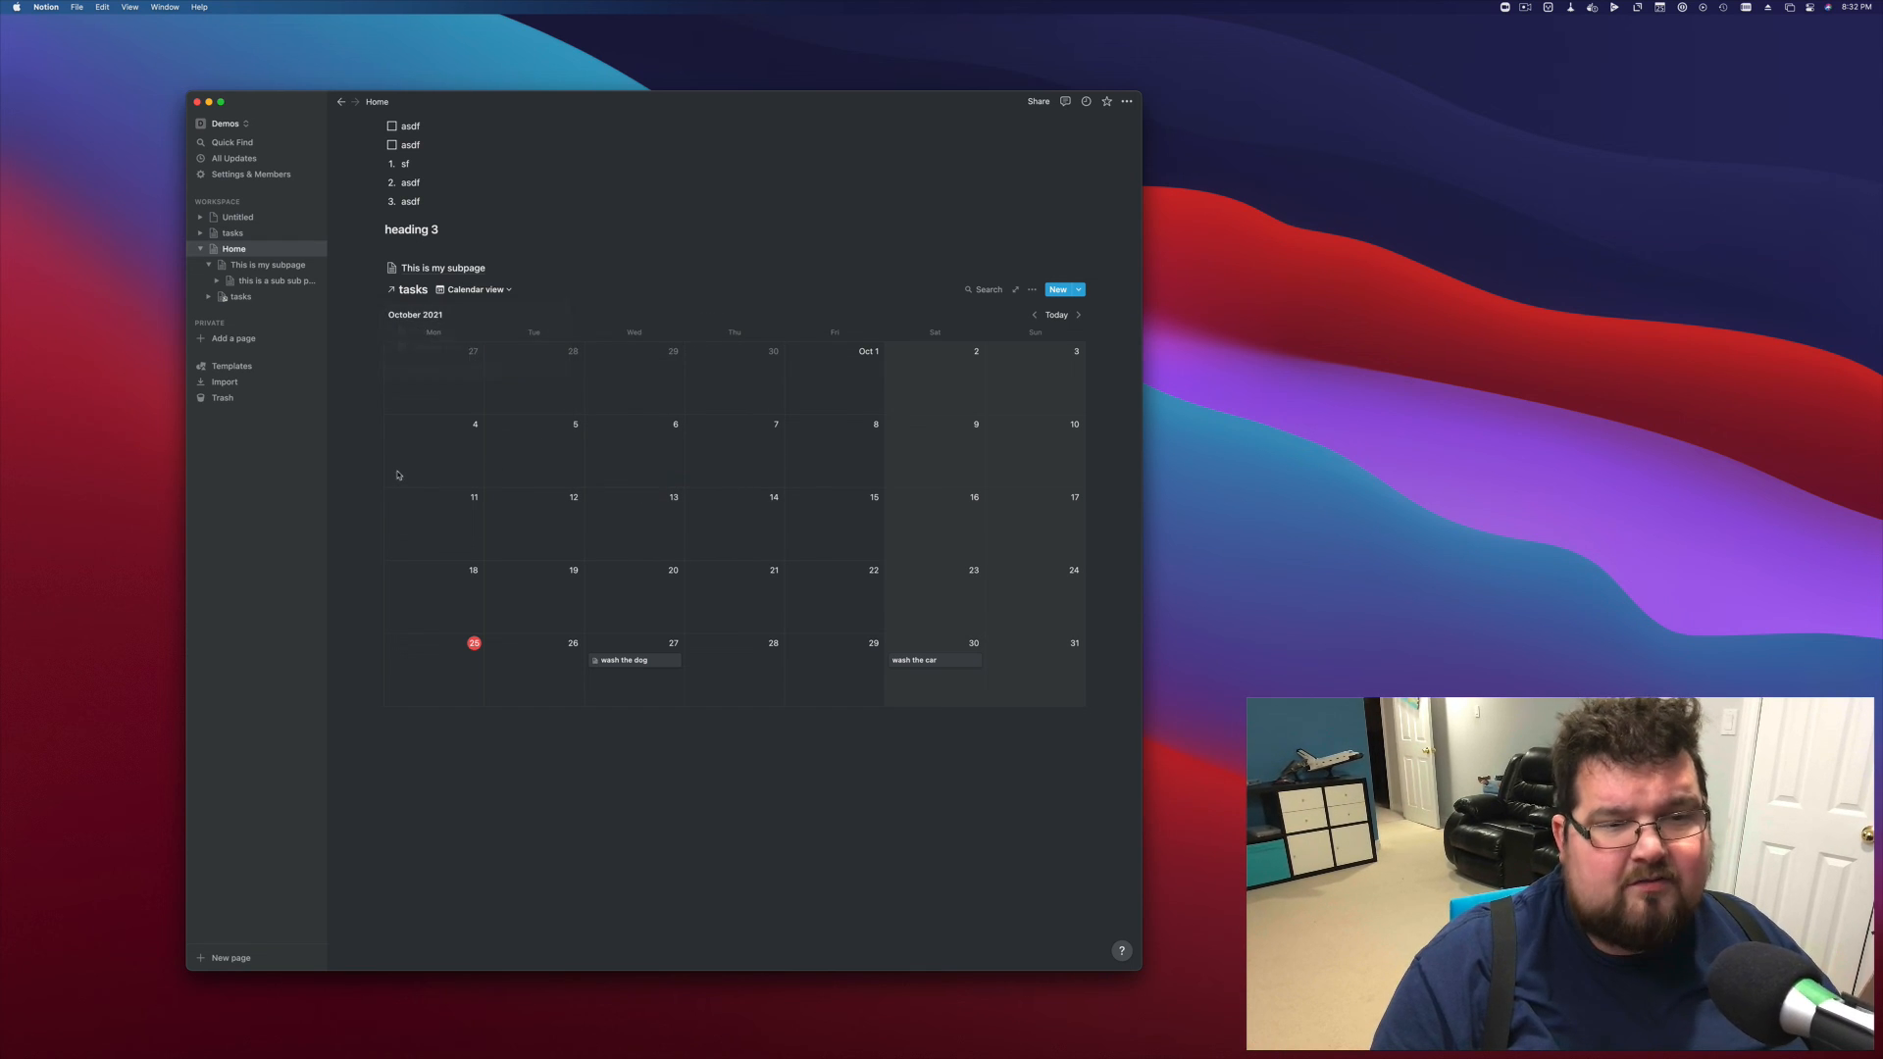